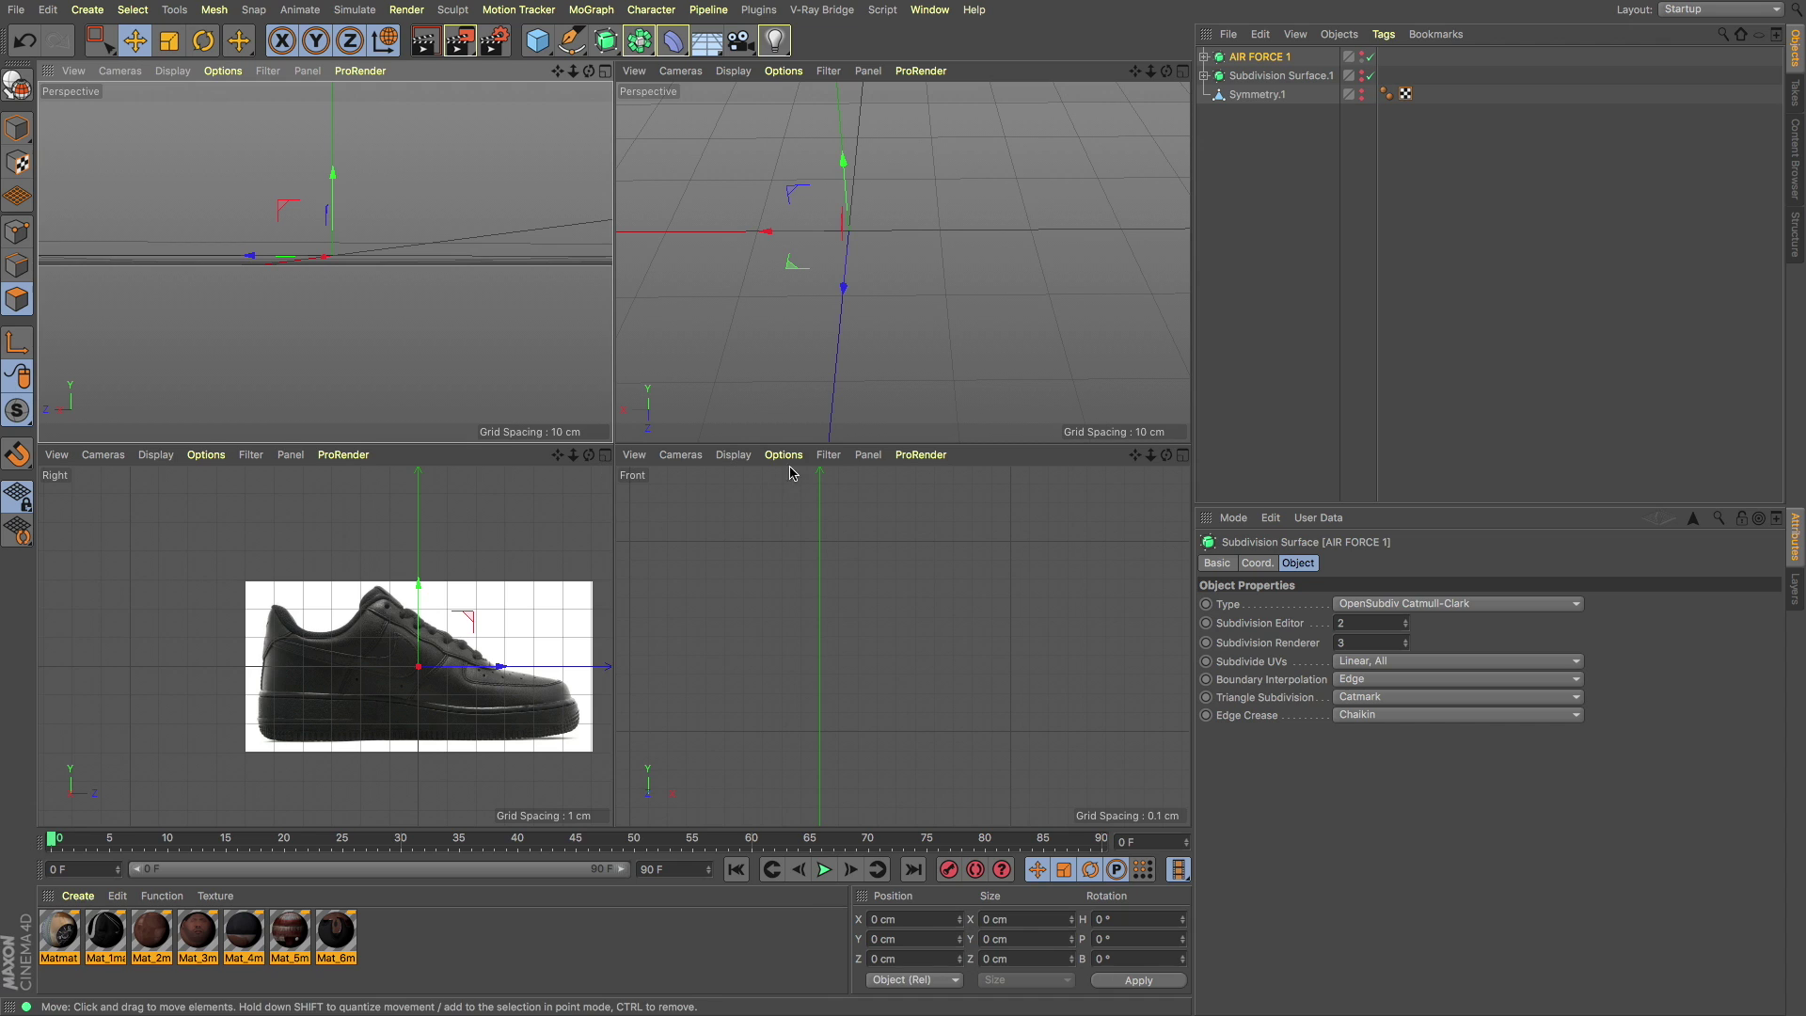
Step: Add a cube and convert it to an editable polygon object in Points mode
click(537, 40)
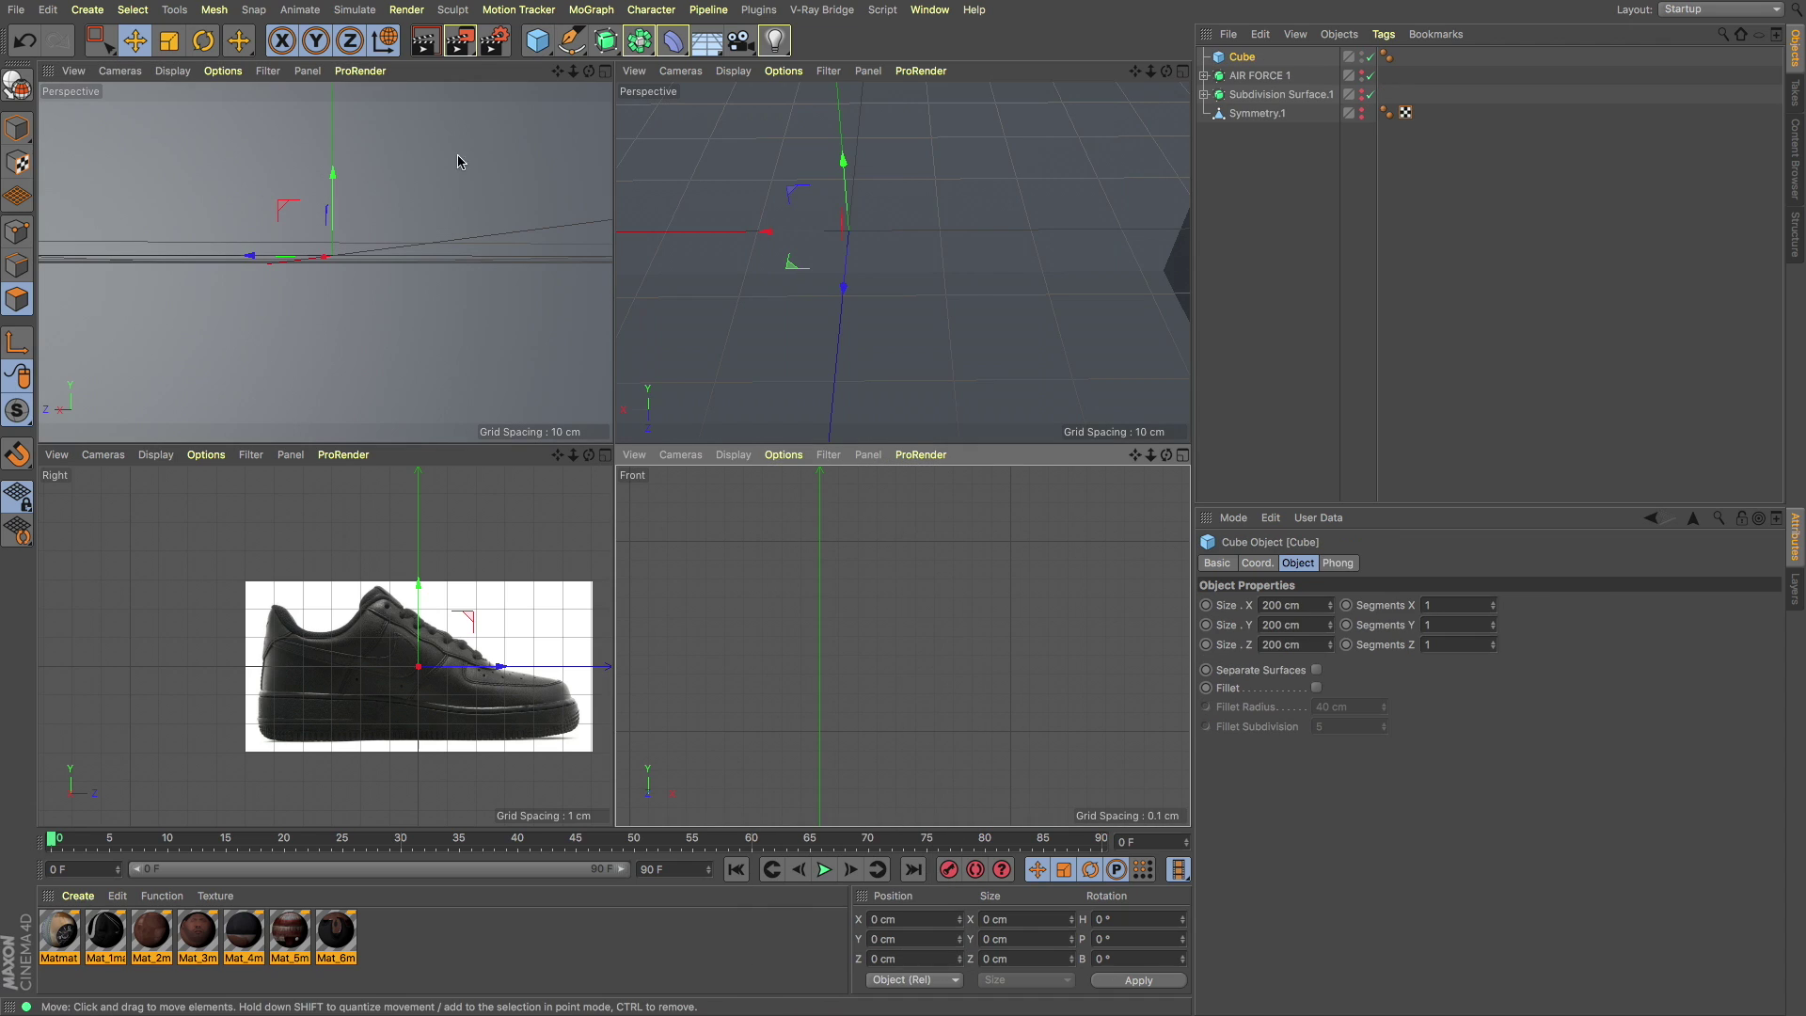
click(100, 42)
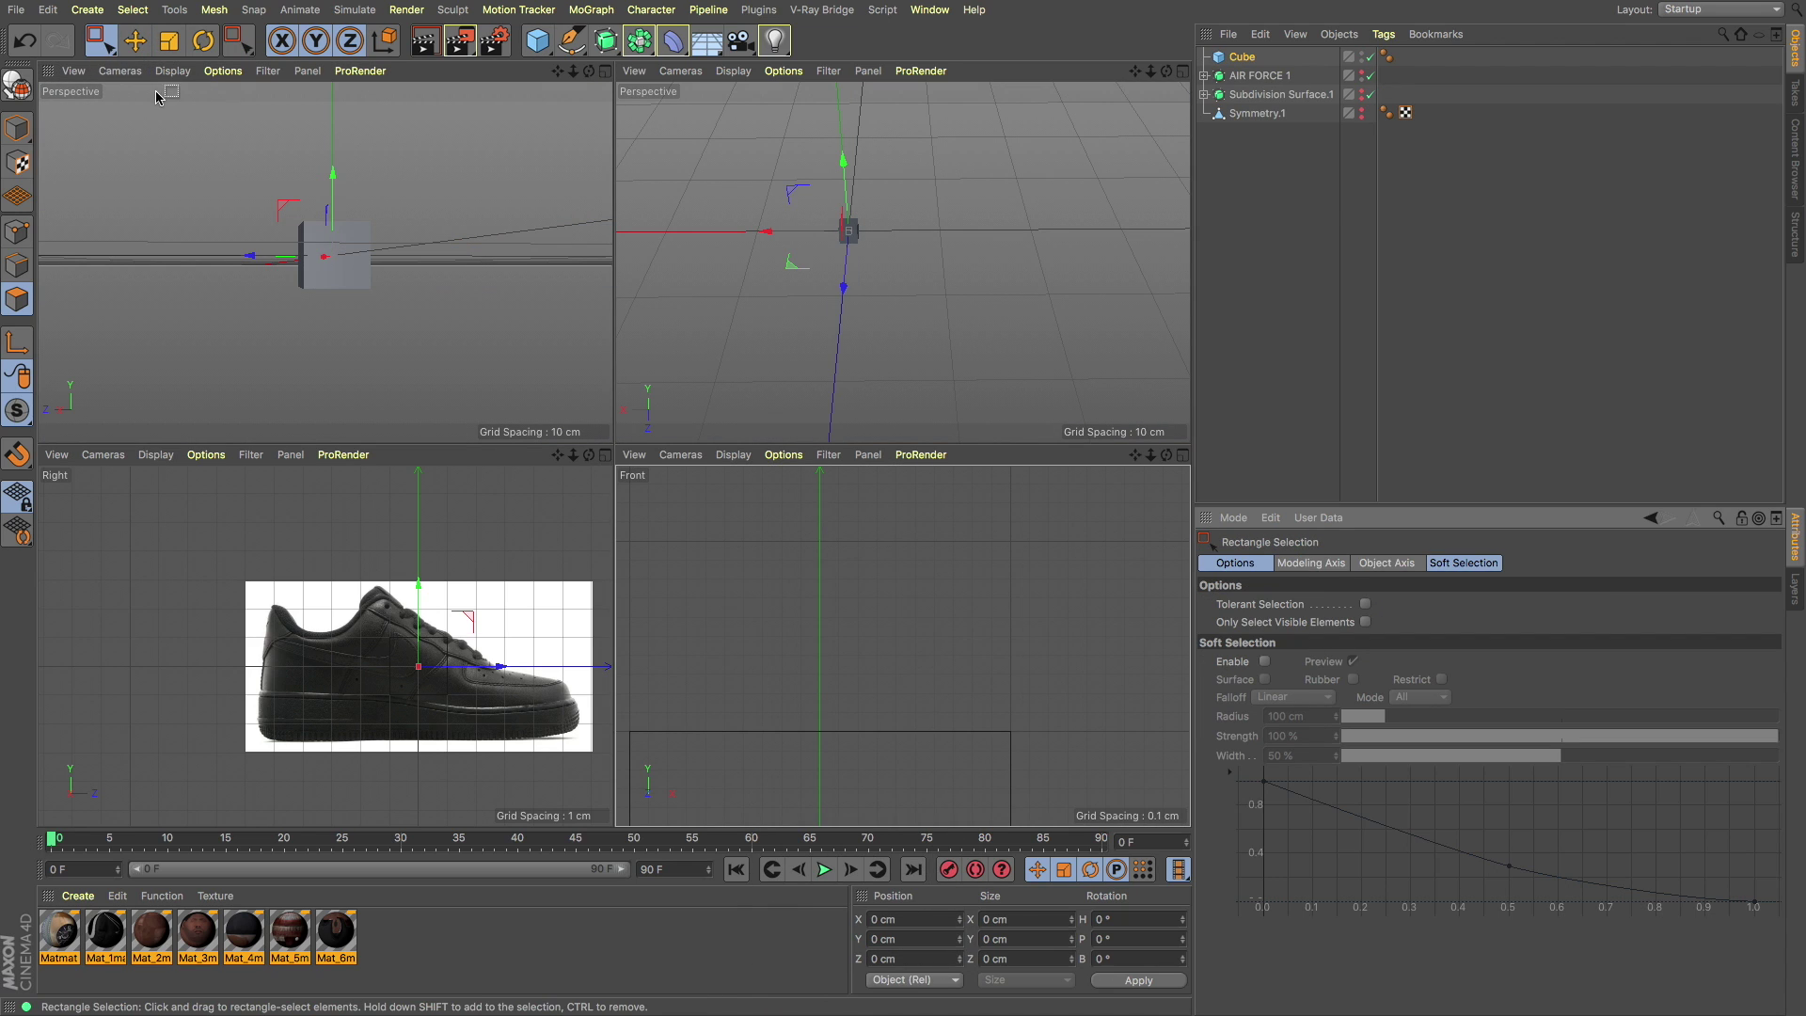
alt+drag(170, 99, 156, 256)
key(c)
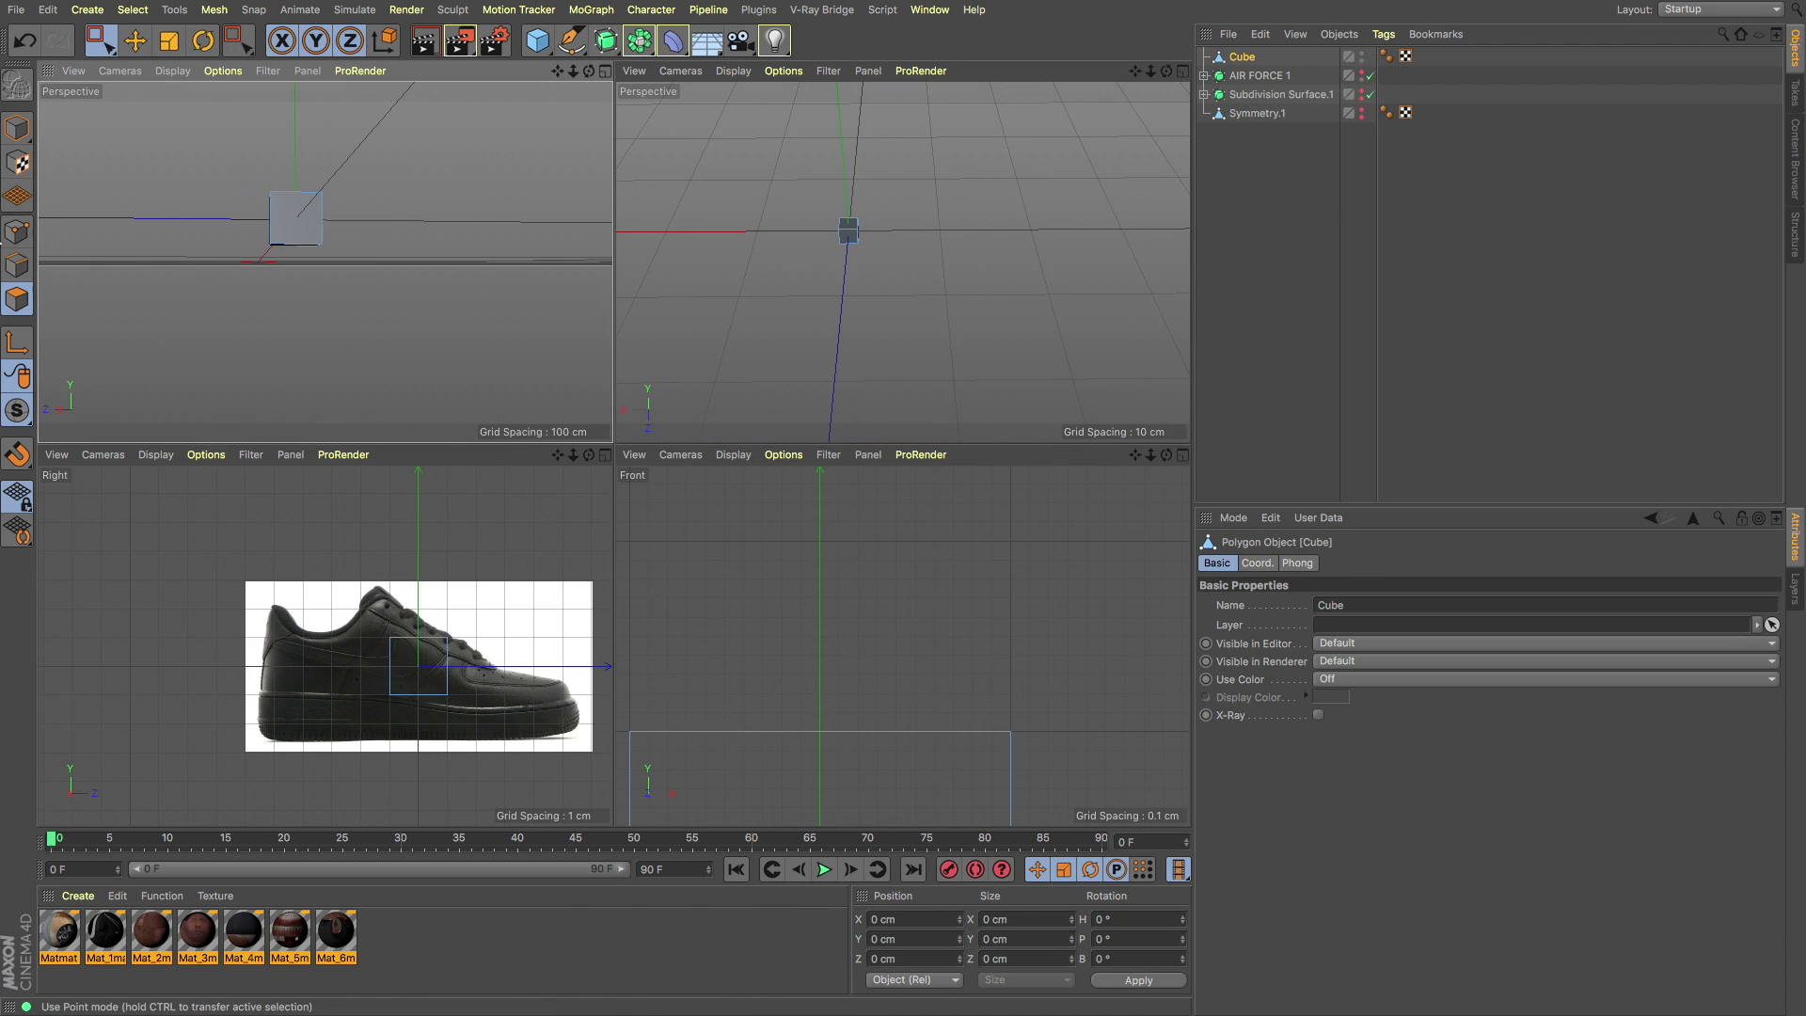
click(17, 231)
Step: Stretch the cube to about 11 cm along Z and lower it onto the sole line
key(t)
drag(505, 667, 541, 673)
key(e)
drag(419, 621, 418, 659)
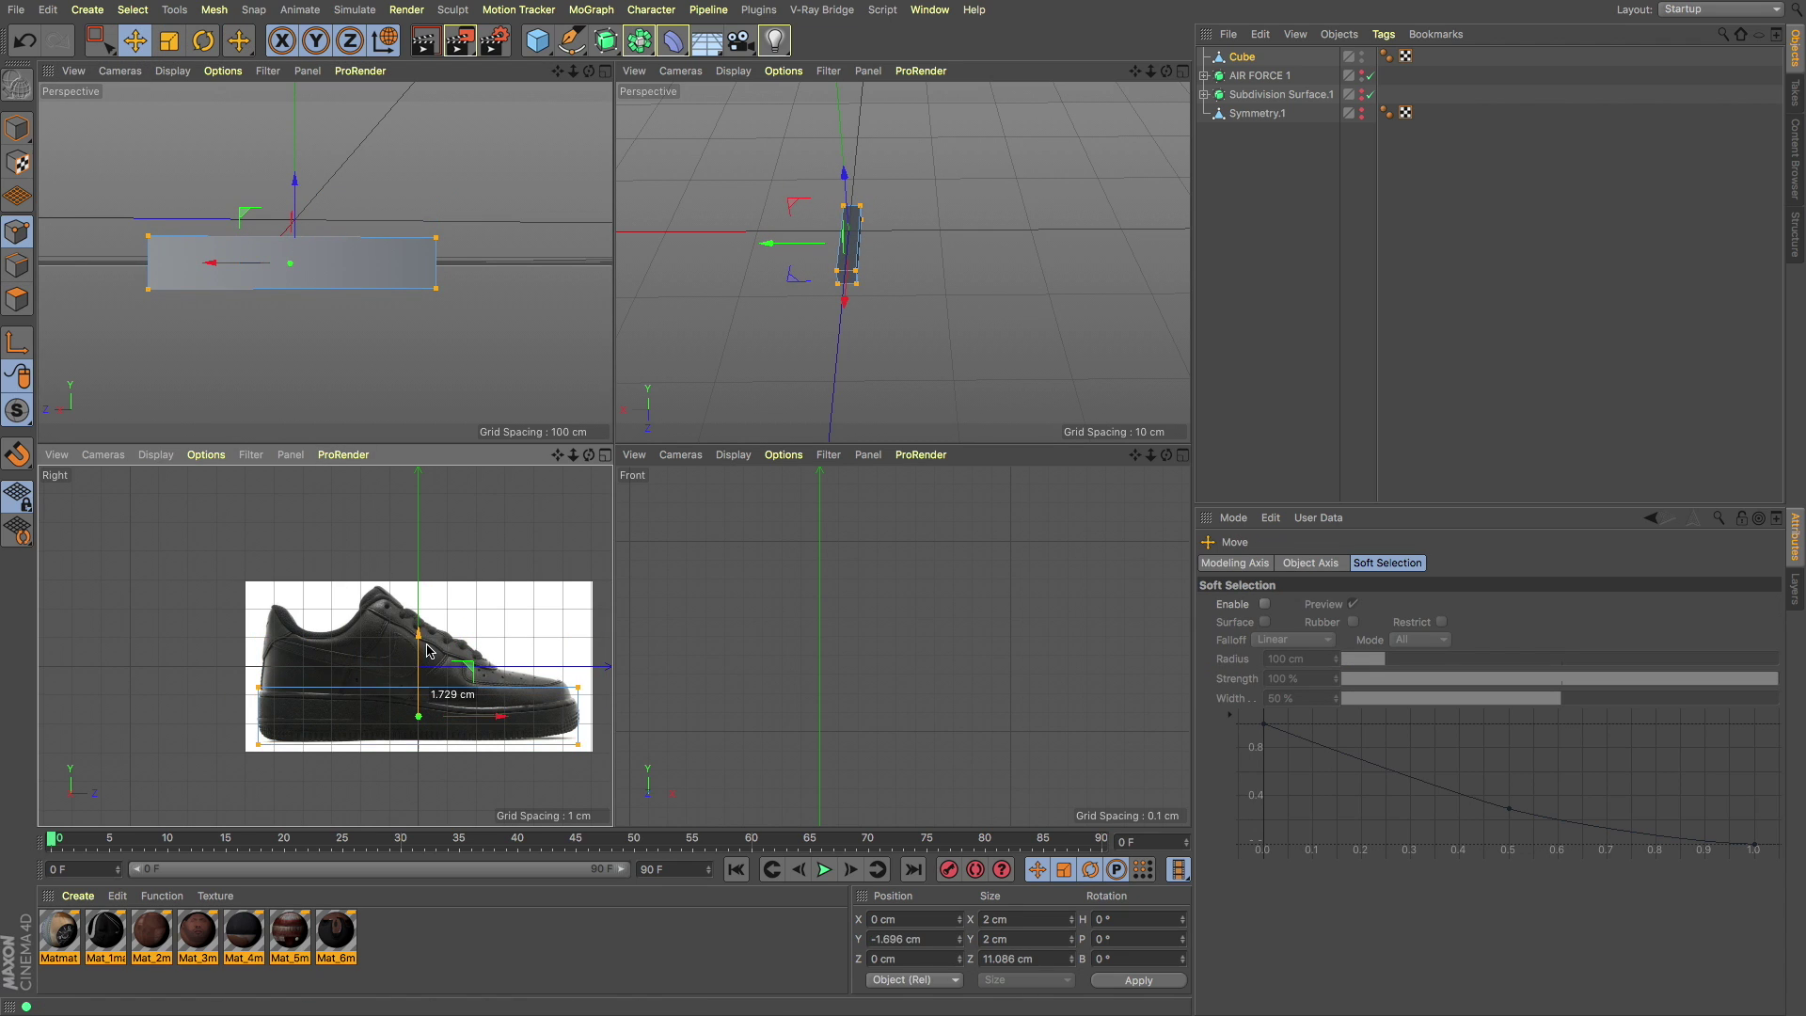
alt+middle_drag(365, 707, 283, 704)
scroll(348, 705, up, 3)
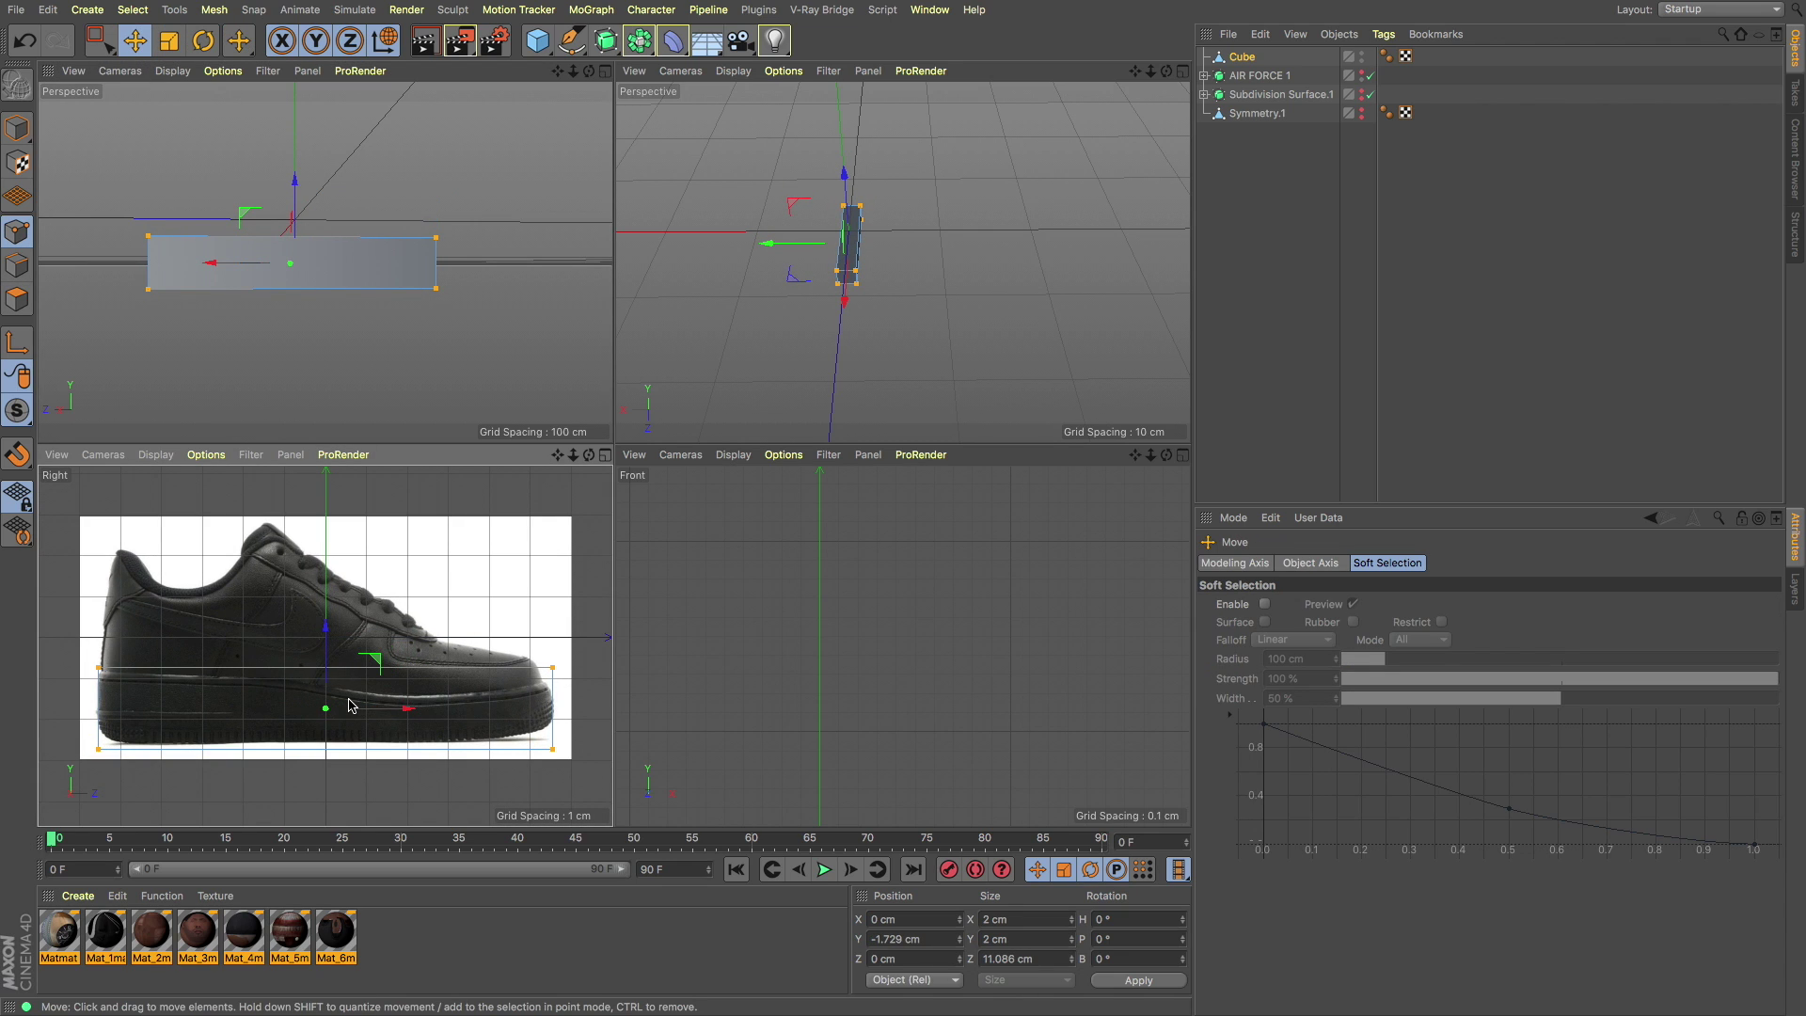
click(680, 454)
Step: Load AF1 BOTTOM.png from the AF1 WHITE folder as the bottom view's background image
click(846, 838)
key(shift+v)
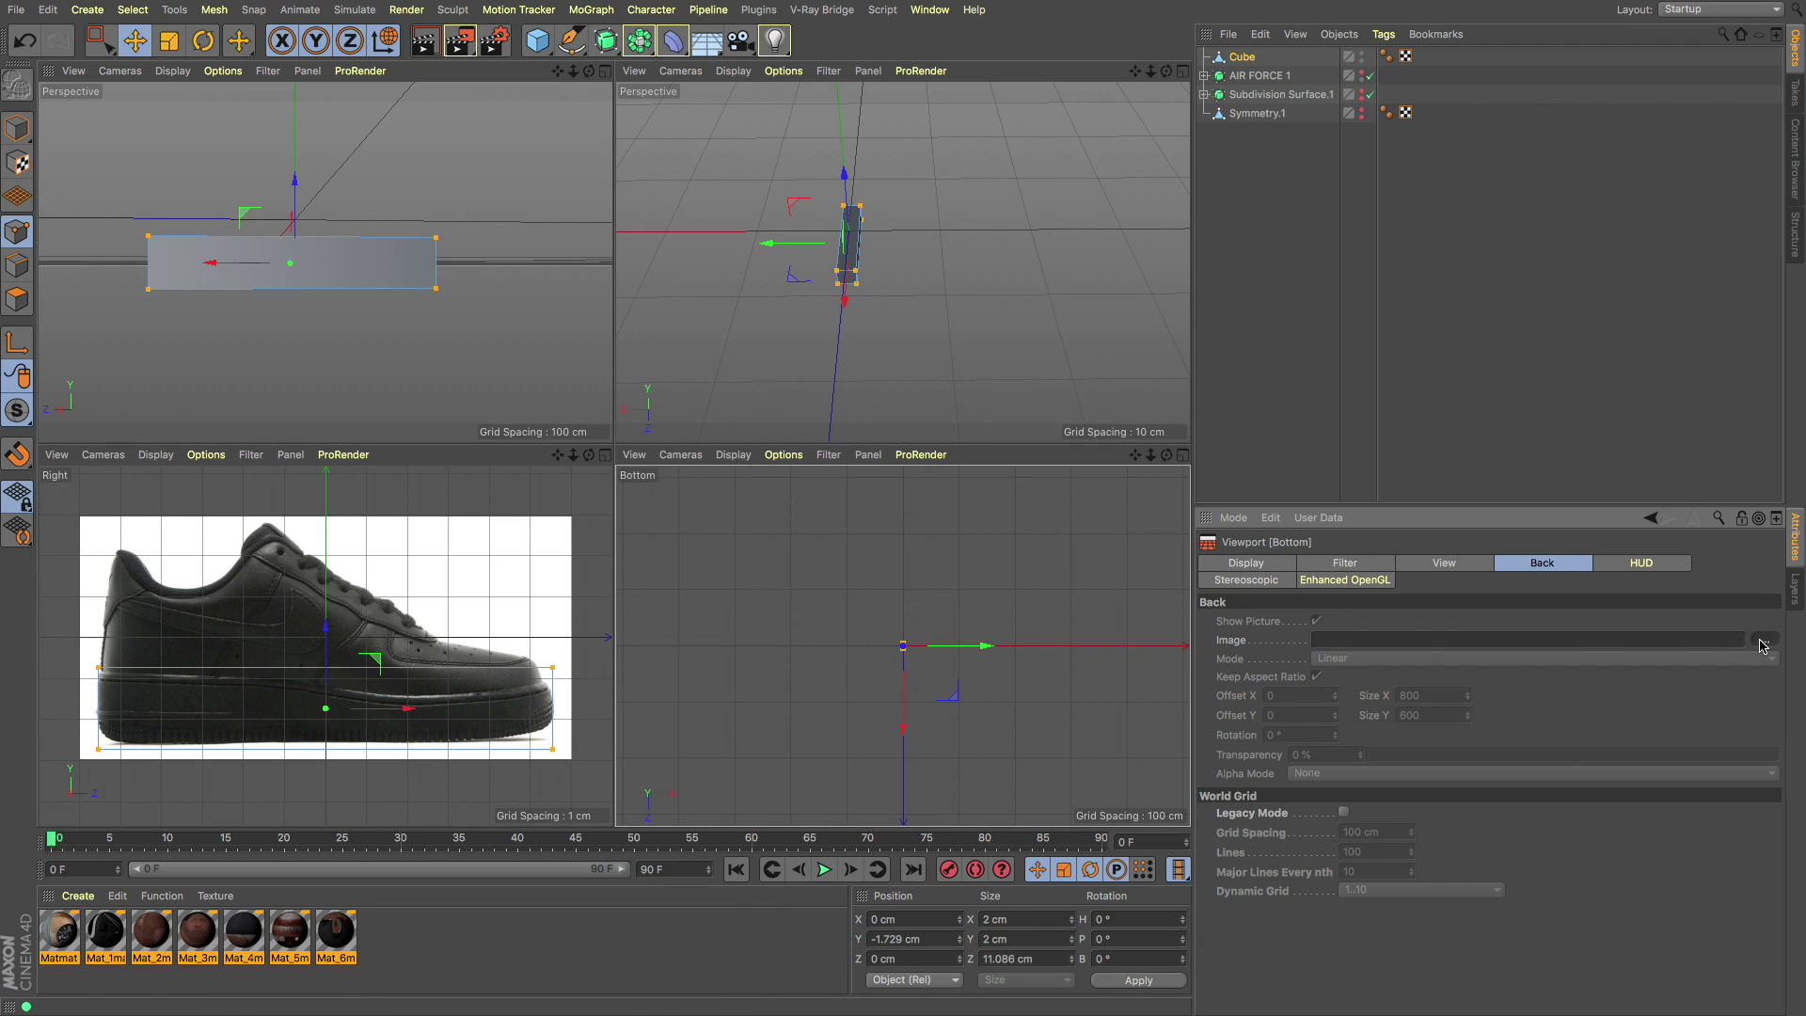
click(1764, 639)
click(893, 166)
click(844, 303)
click(894, 167)
click(874, 192)
double_click(1210, 219)
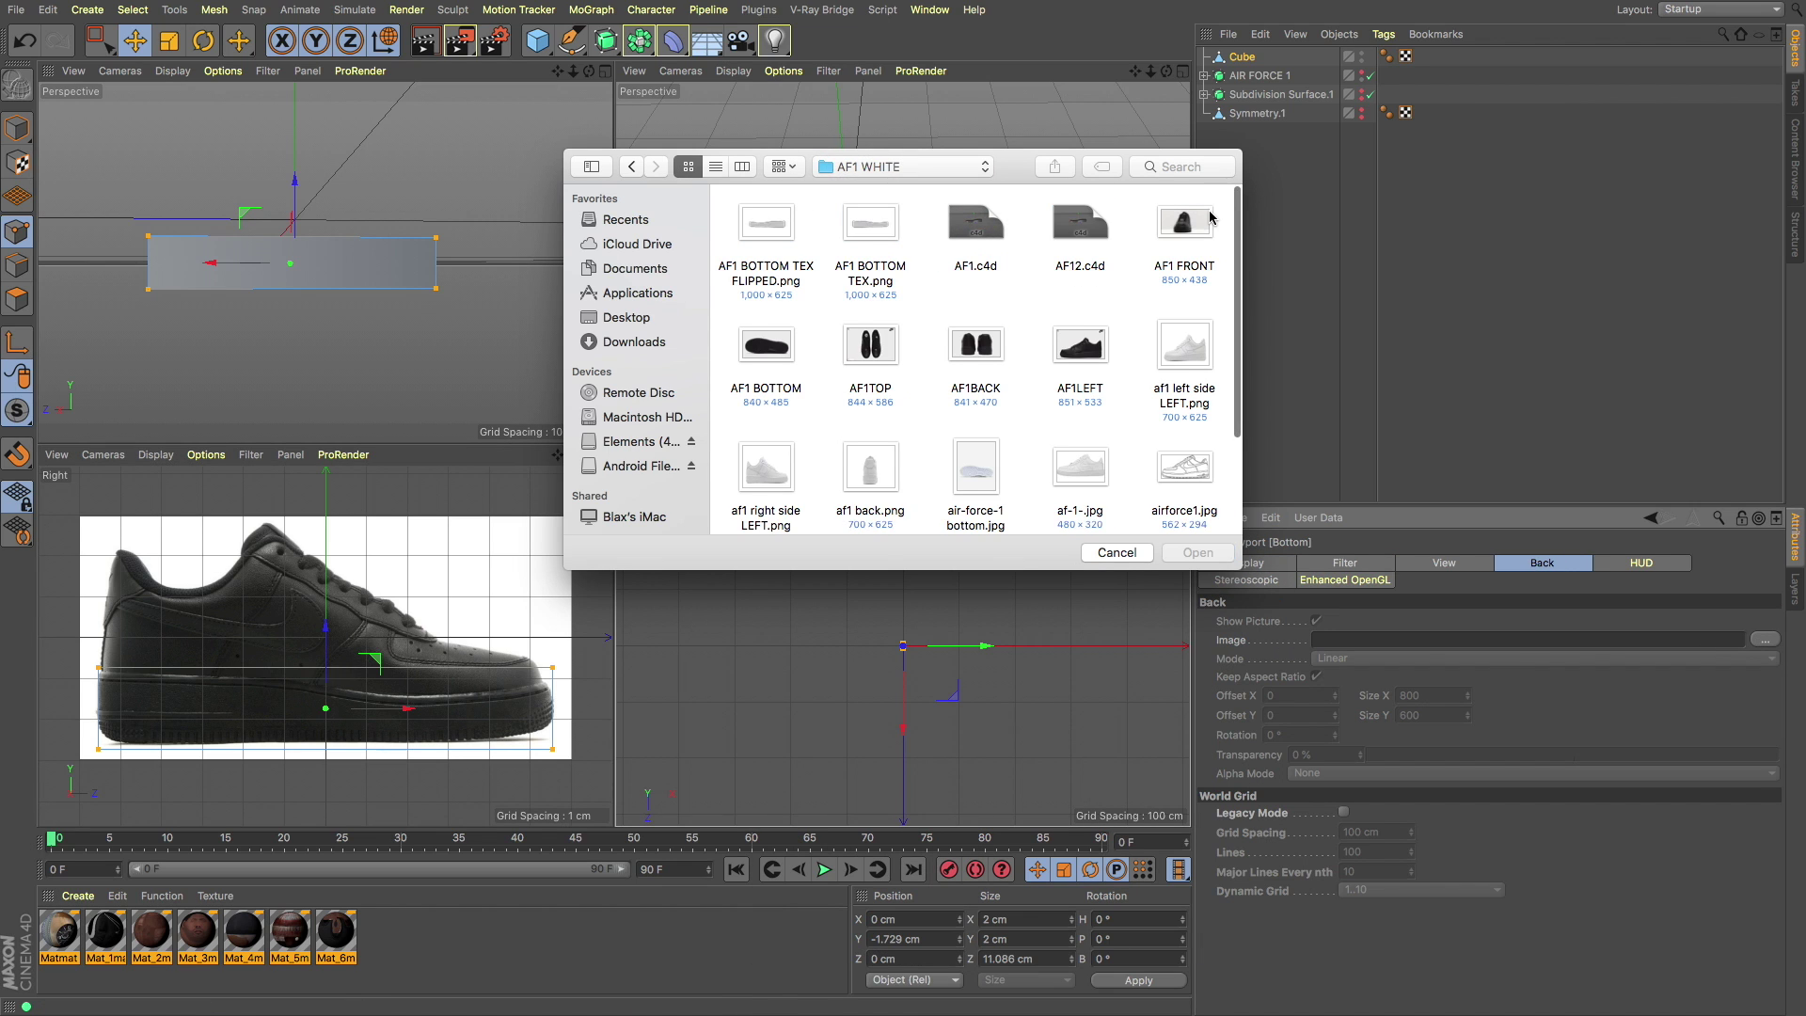
double_click(766, 331)
click(762, 414)
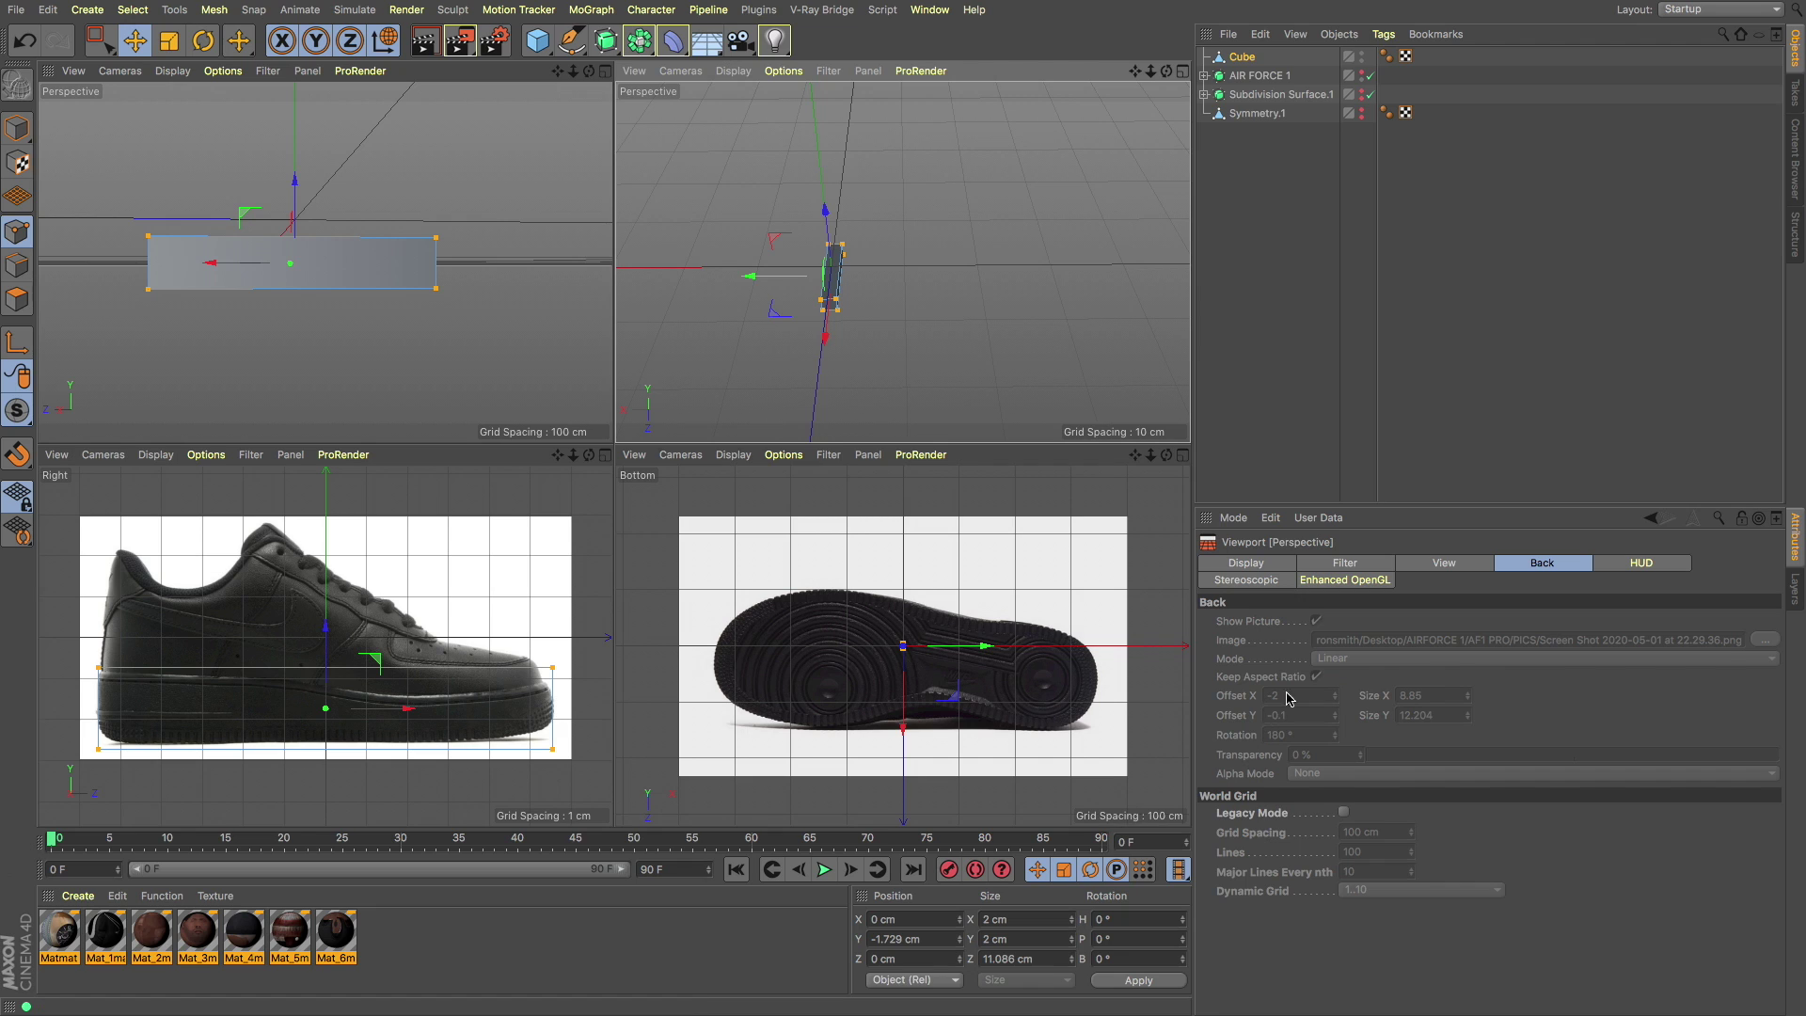
click(1082, 638)
Step: Undo the accidental axis change and set the background image rotation to -93°
key(ctrl+z)
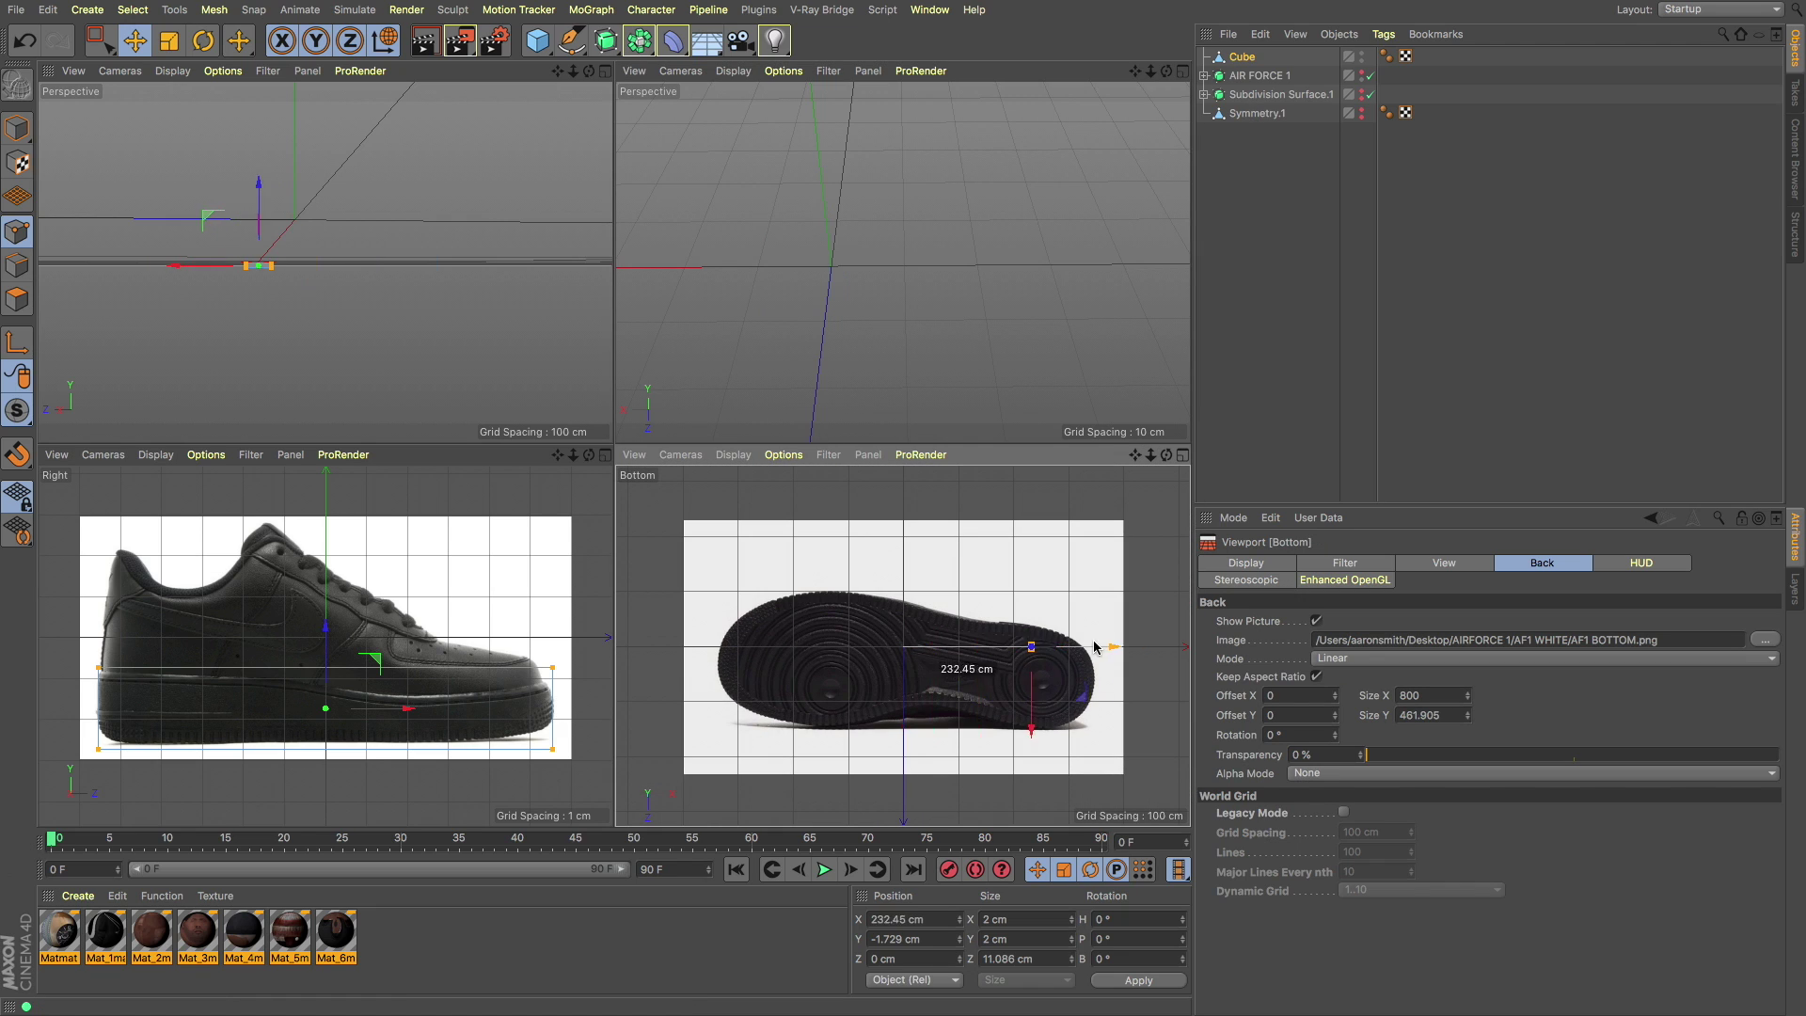
scroll(1097, 646, down, 3)
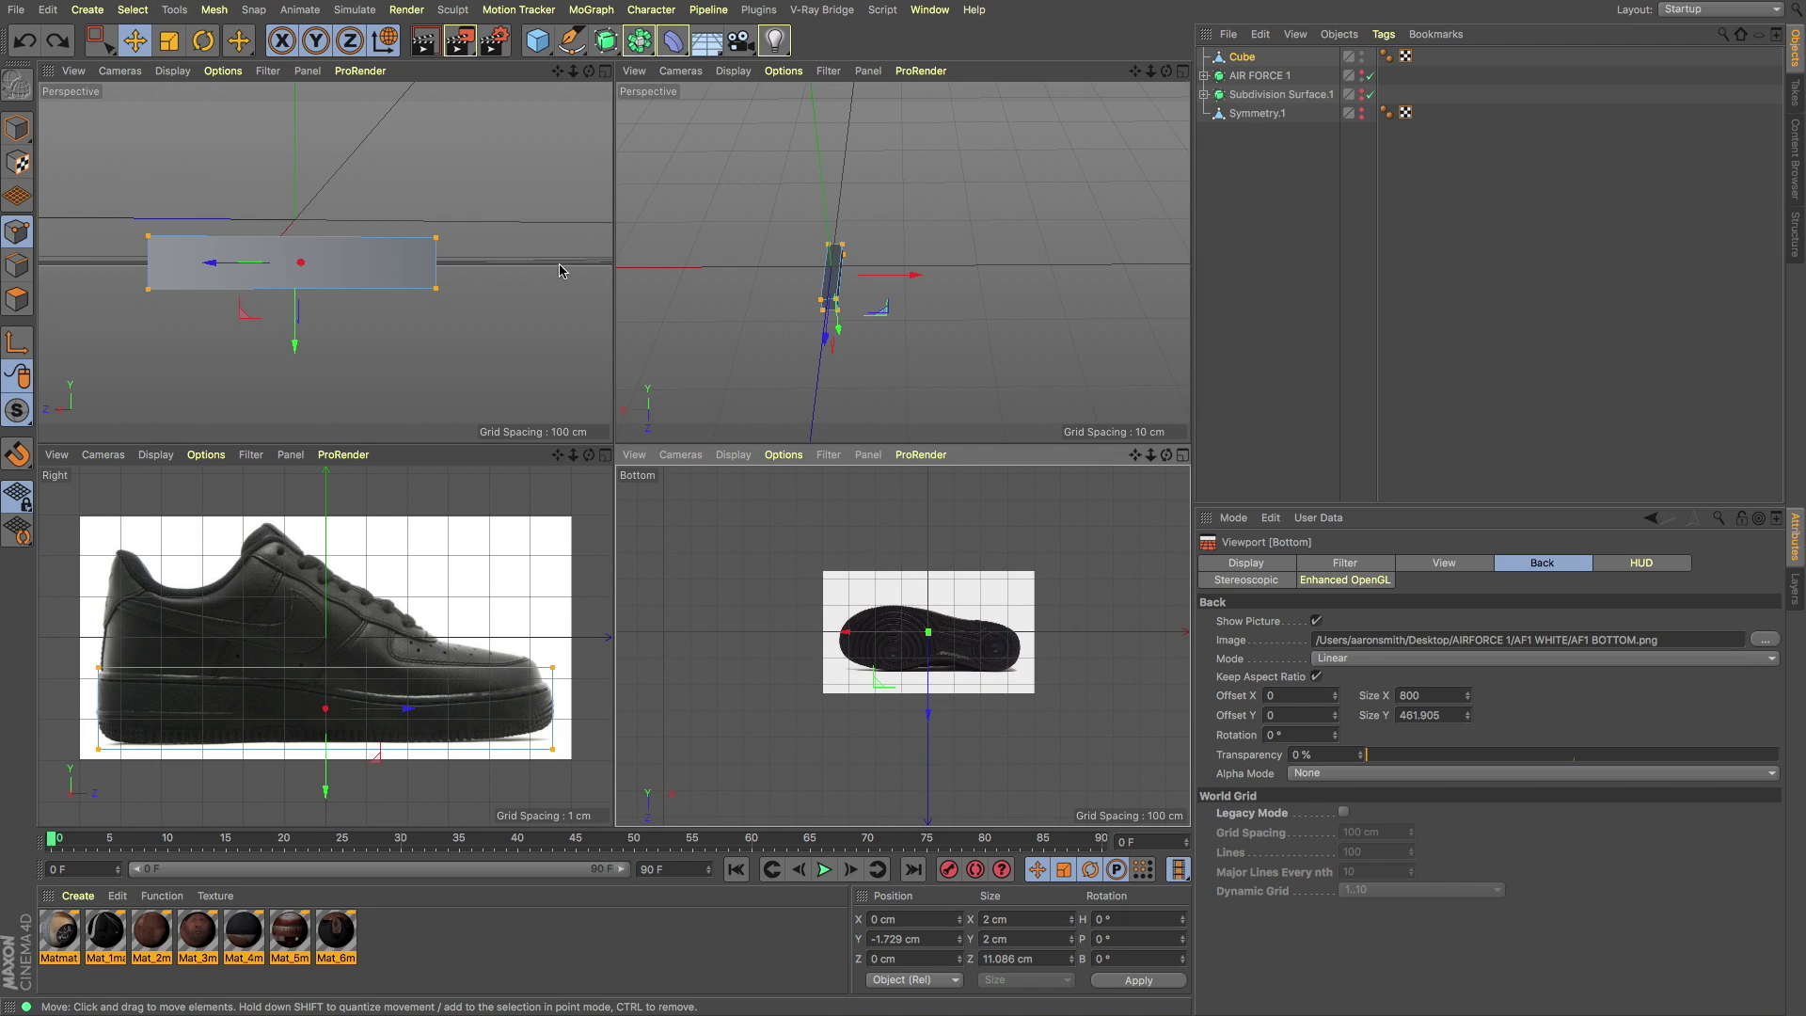
click(1301, 734)
text(-90)
key(Return)
scroll(934, 667, up, 3)
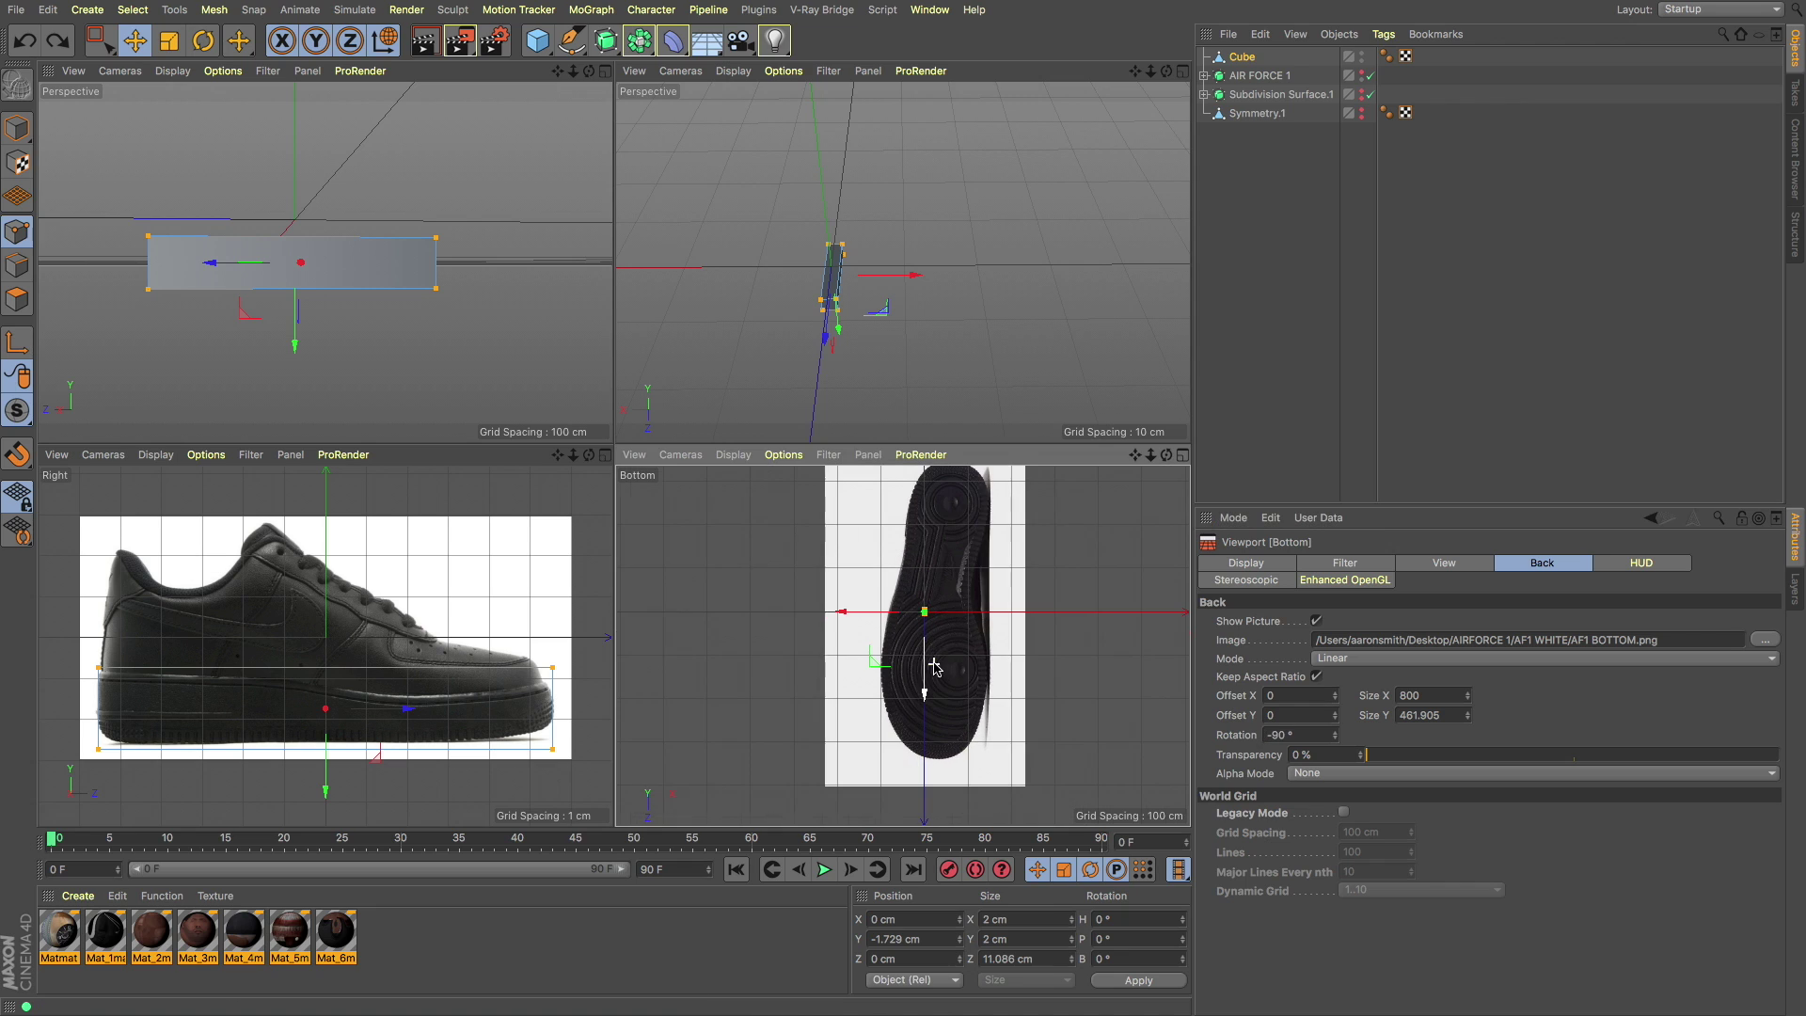
click(1301, 735)
text(-93)
key(Return)
Step: Shift the background image's horizontal offset to -37
click(1287, 695)
text(-35)
key(Return)
scroll(907, 750, down, 2)
click(1292, 695)
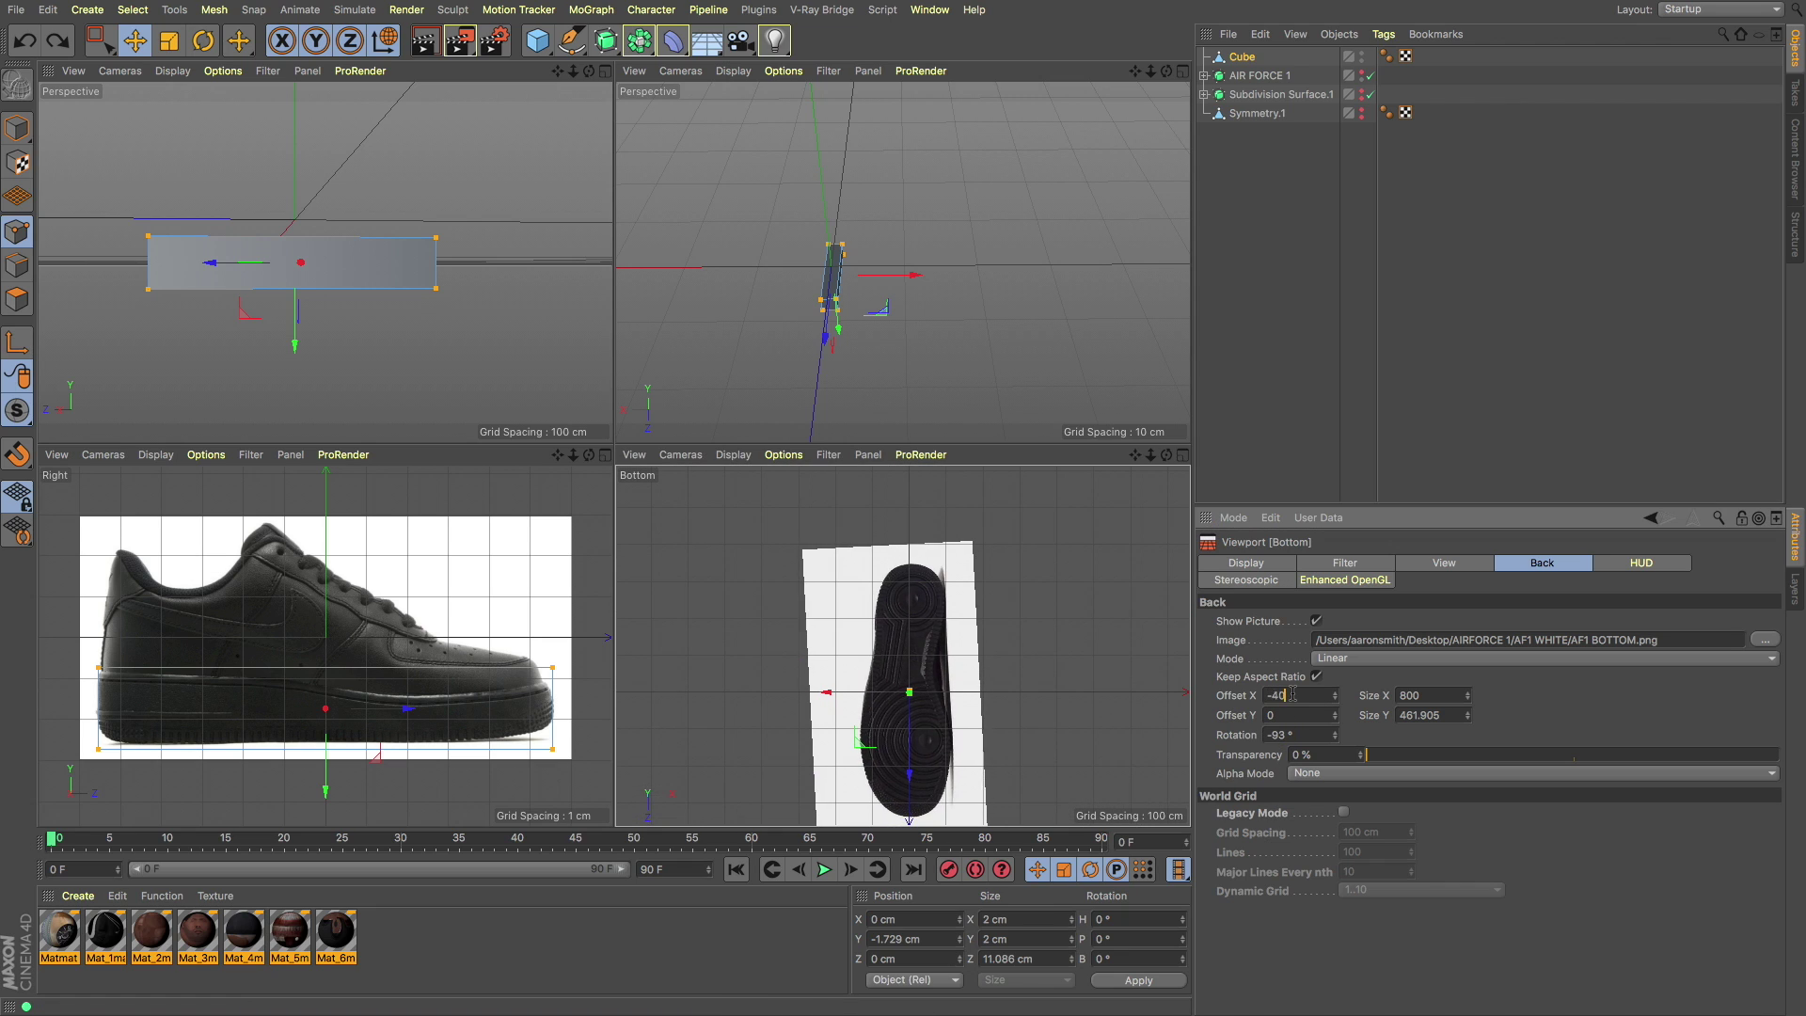
text(-37)
key(Return)
Step: Return to object mode, pan the bottom view and enlarge it to fill the window
click(18, 128)
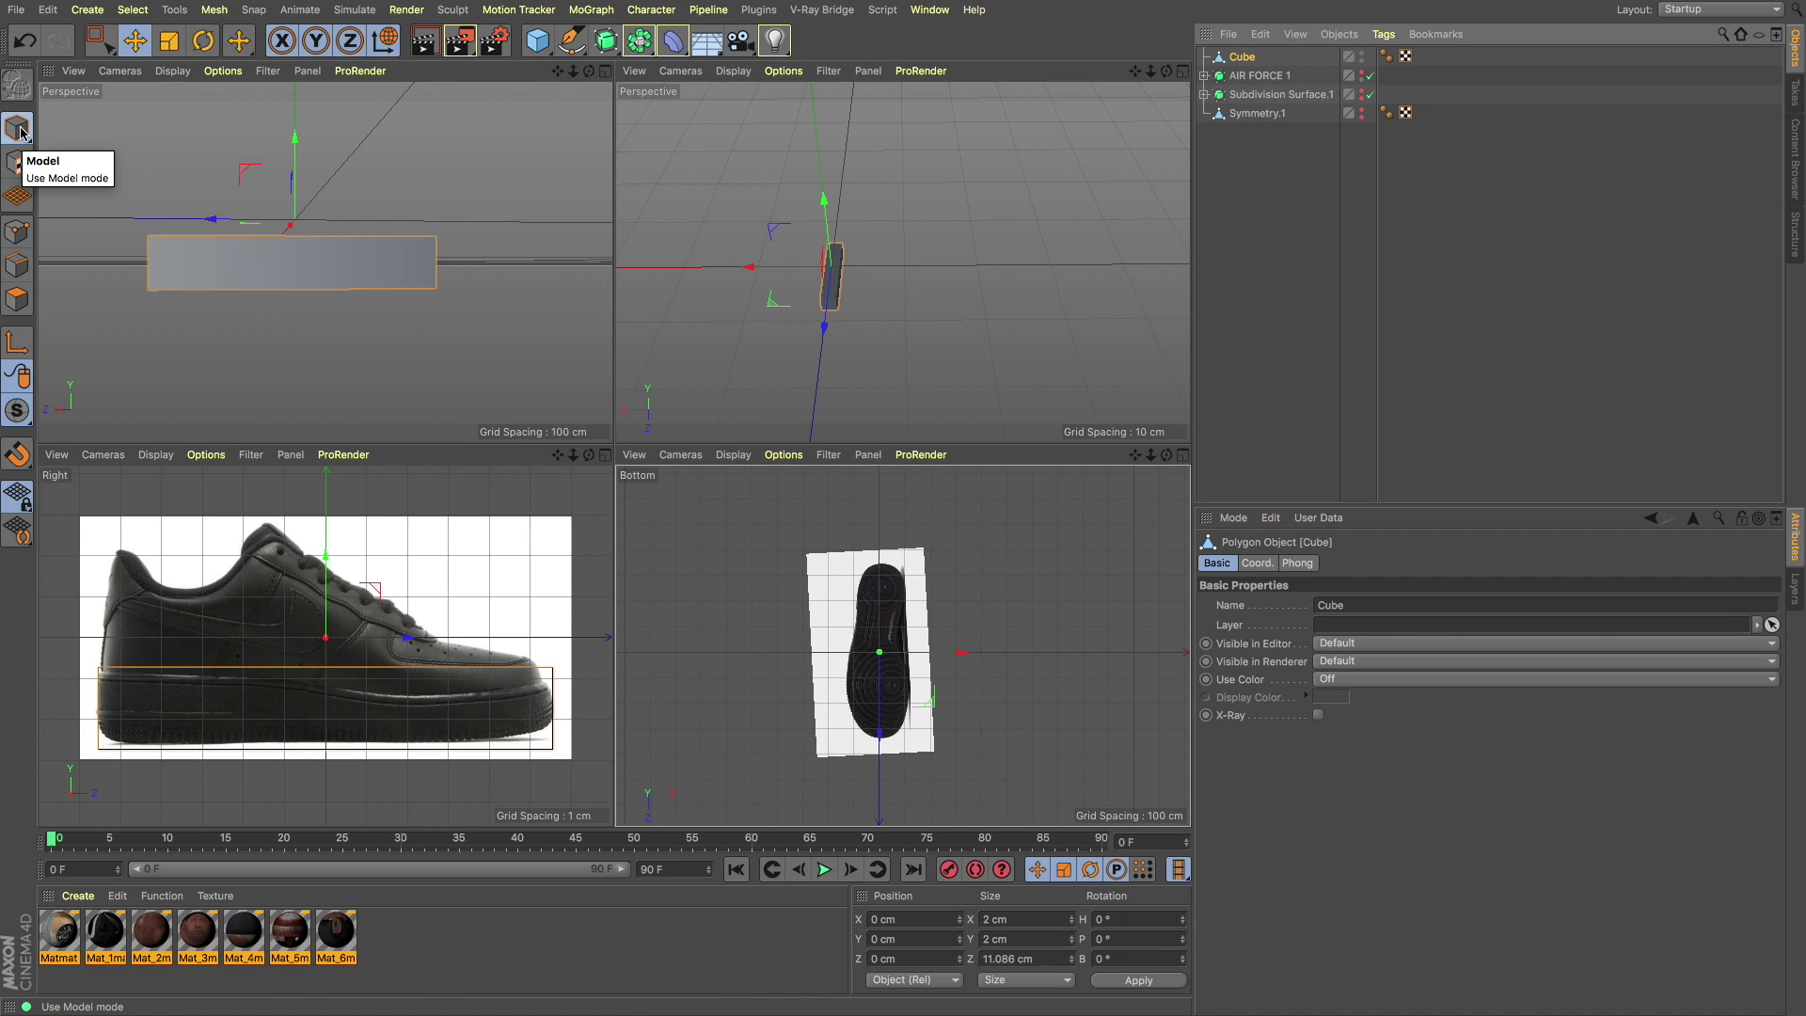
scroll(896, 677, up, 4)
click(129, 197)
scroll(826, 564, up, 3)
scroll(827, 564, up, 2)
click(206, 454)
click(225, 935)
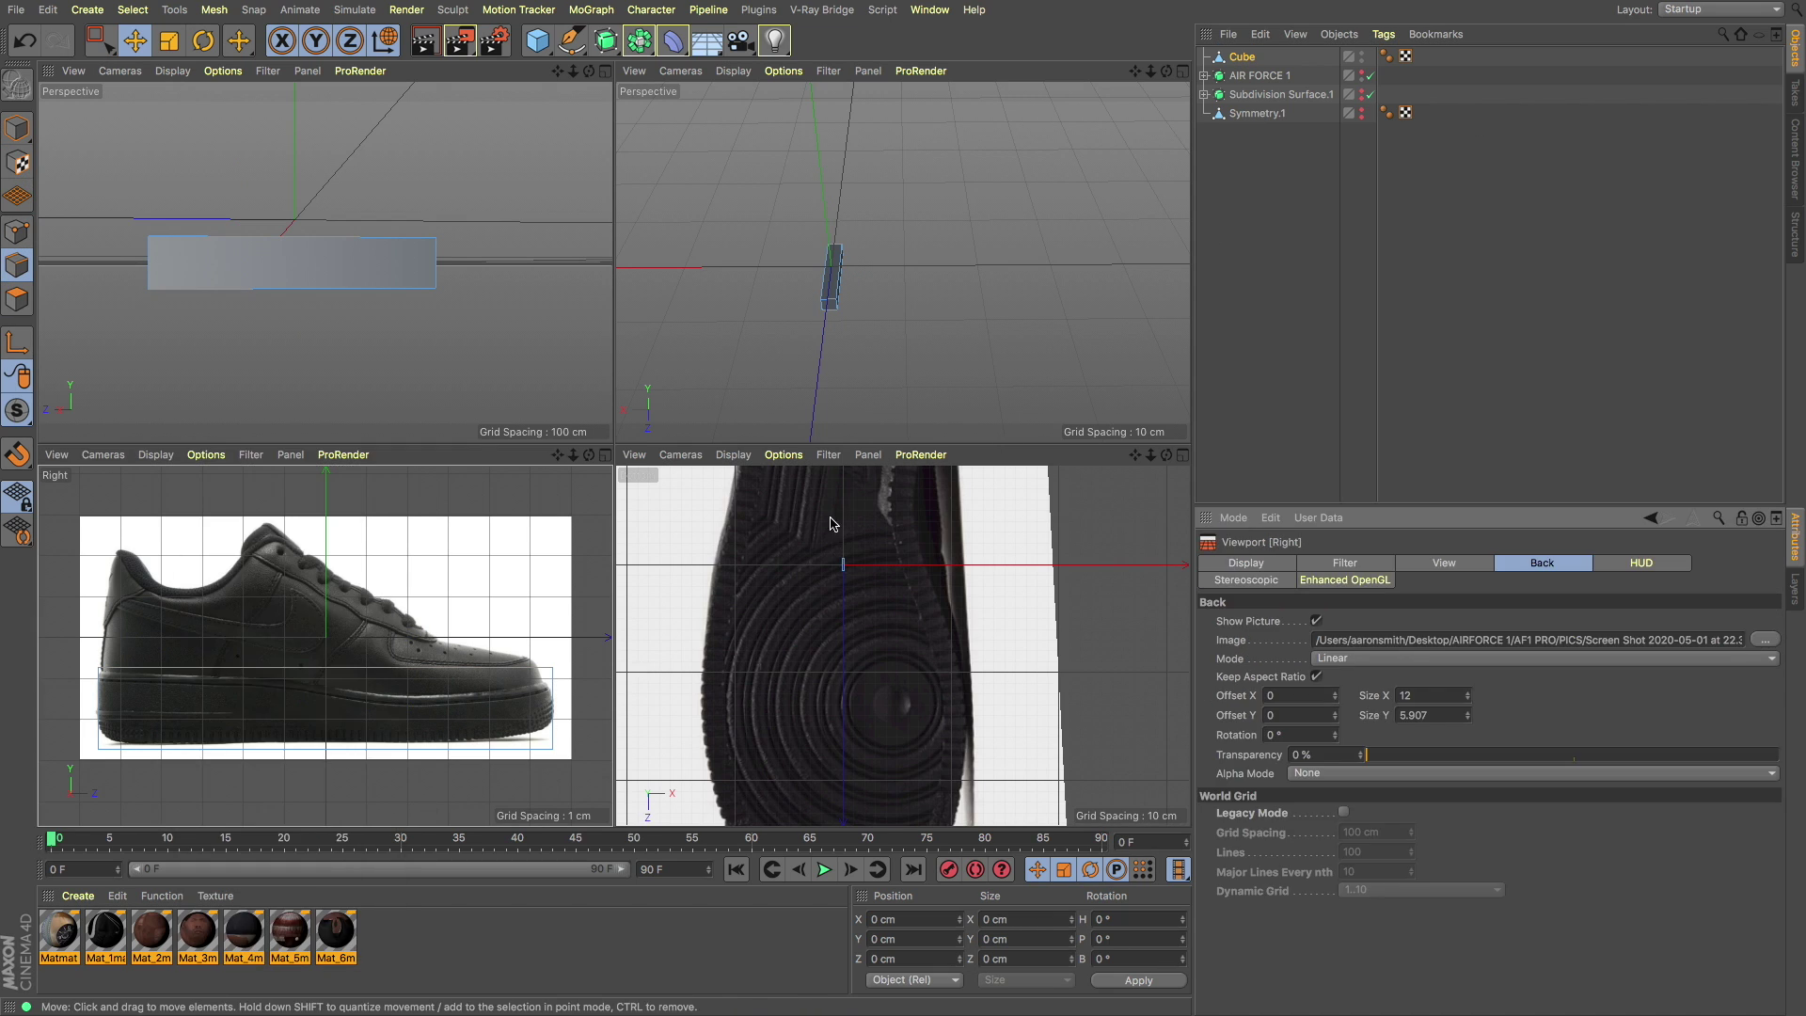
scroll(642, 668, down, 5)
alt+middle_drag(700, 606, 1086, 606)
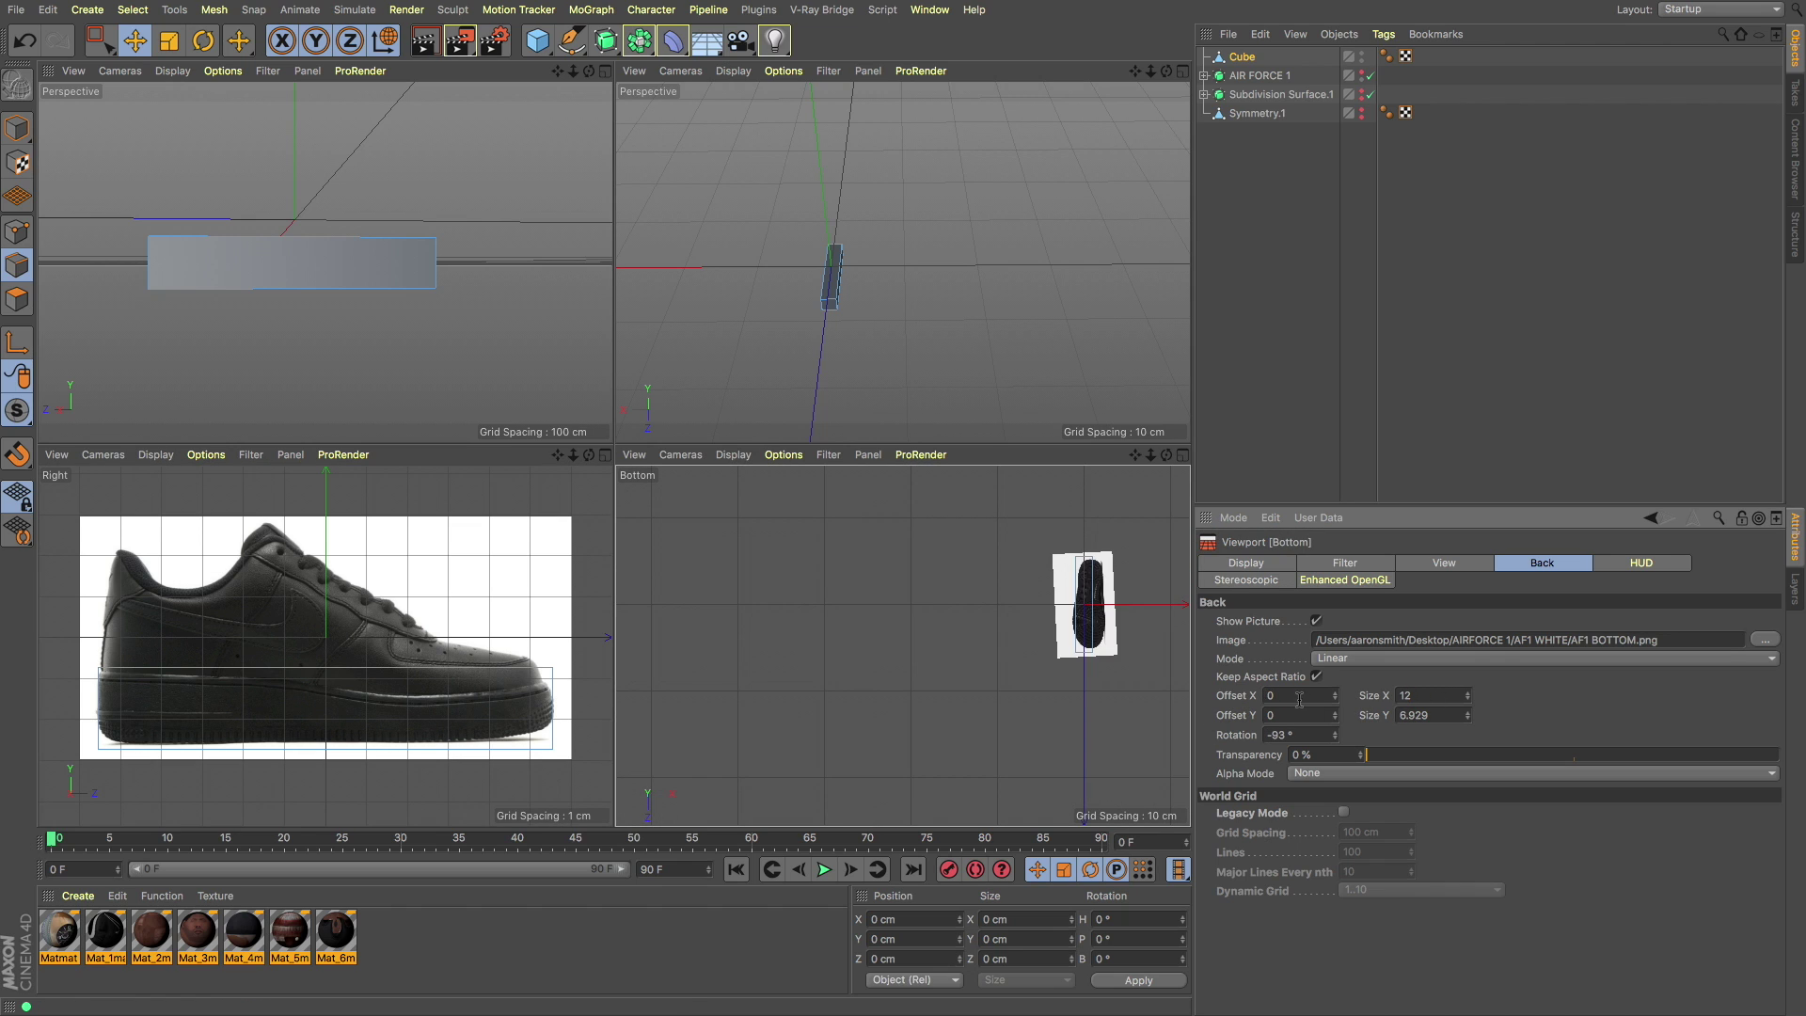
scroll(1084, 604, up, 3)
middle_click(940, 611)
Step: Refine the background image's horizontal offset to -0.55
click(1288, 696)
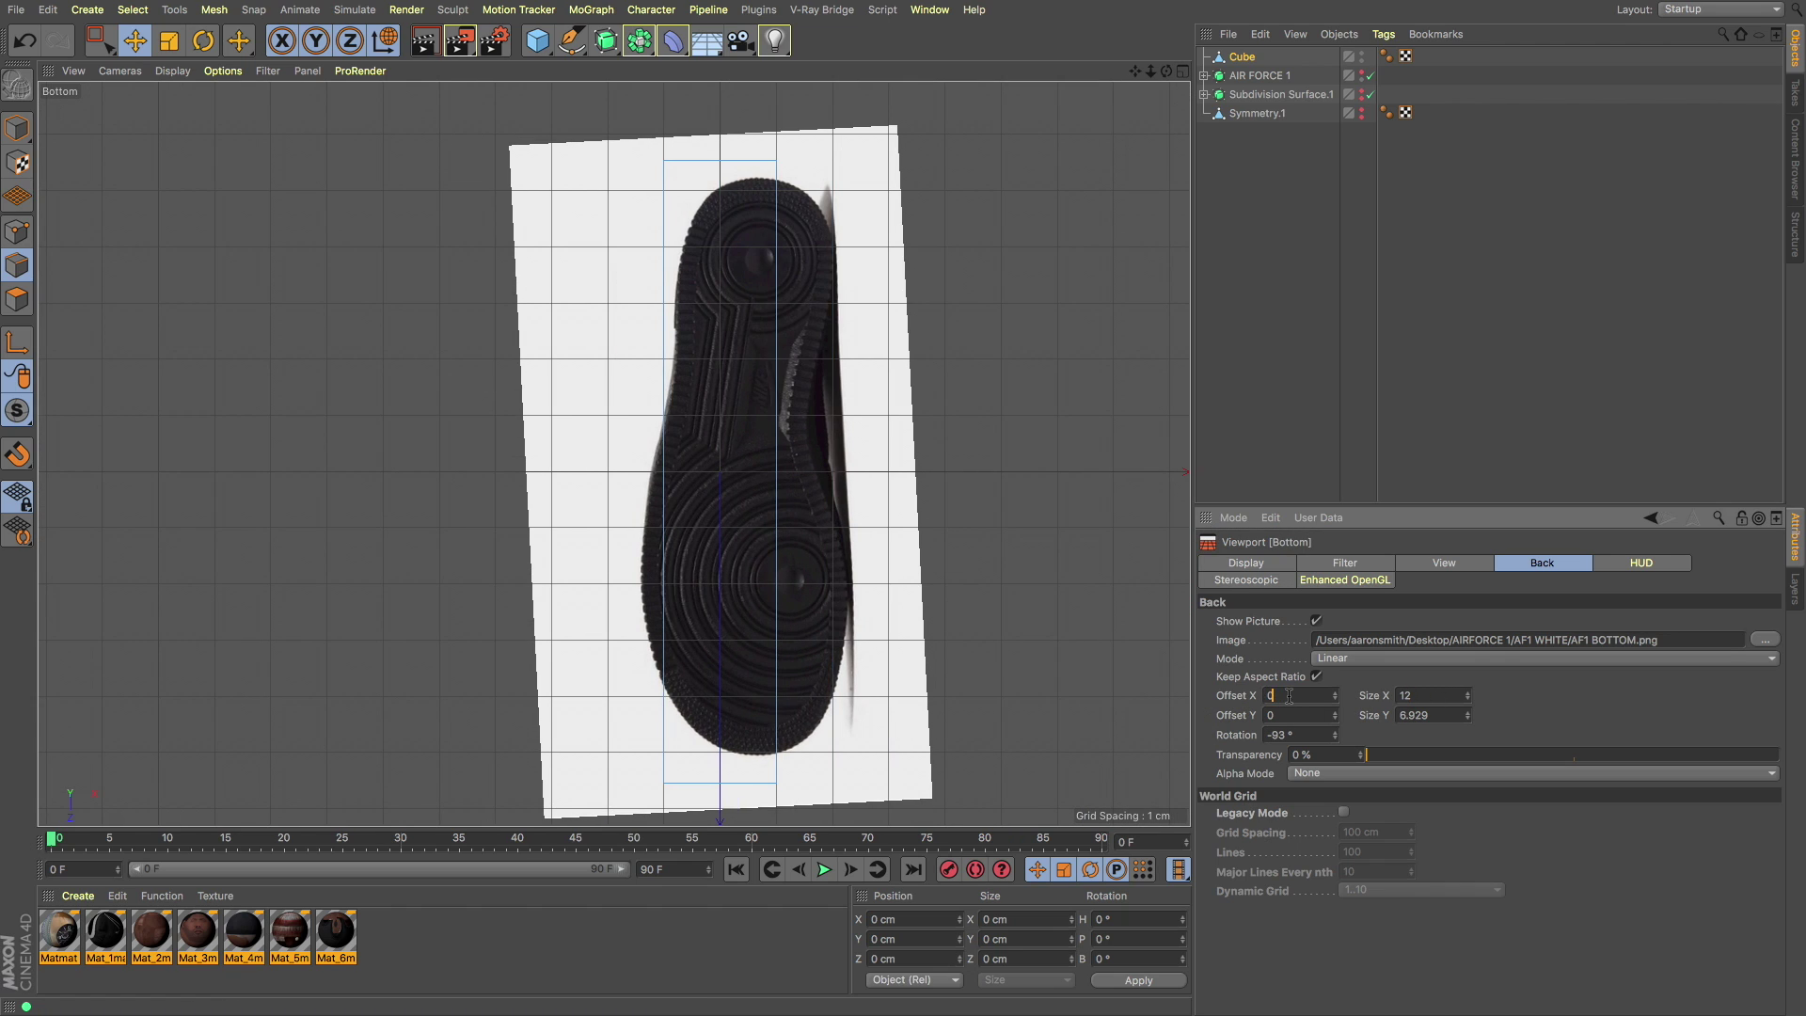
text(-06.5)
key(Return)
key(BackSpace)
text(55)
key(Return)
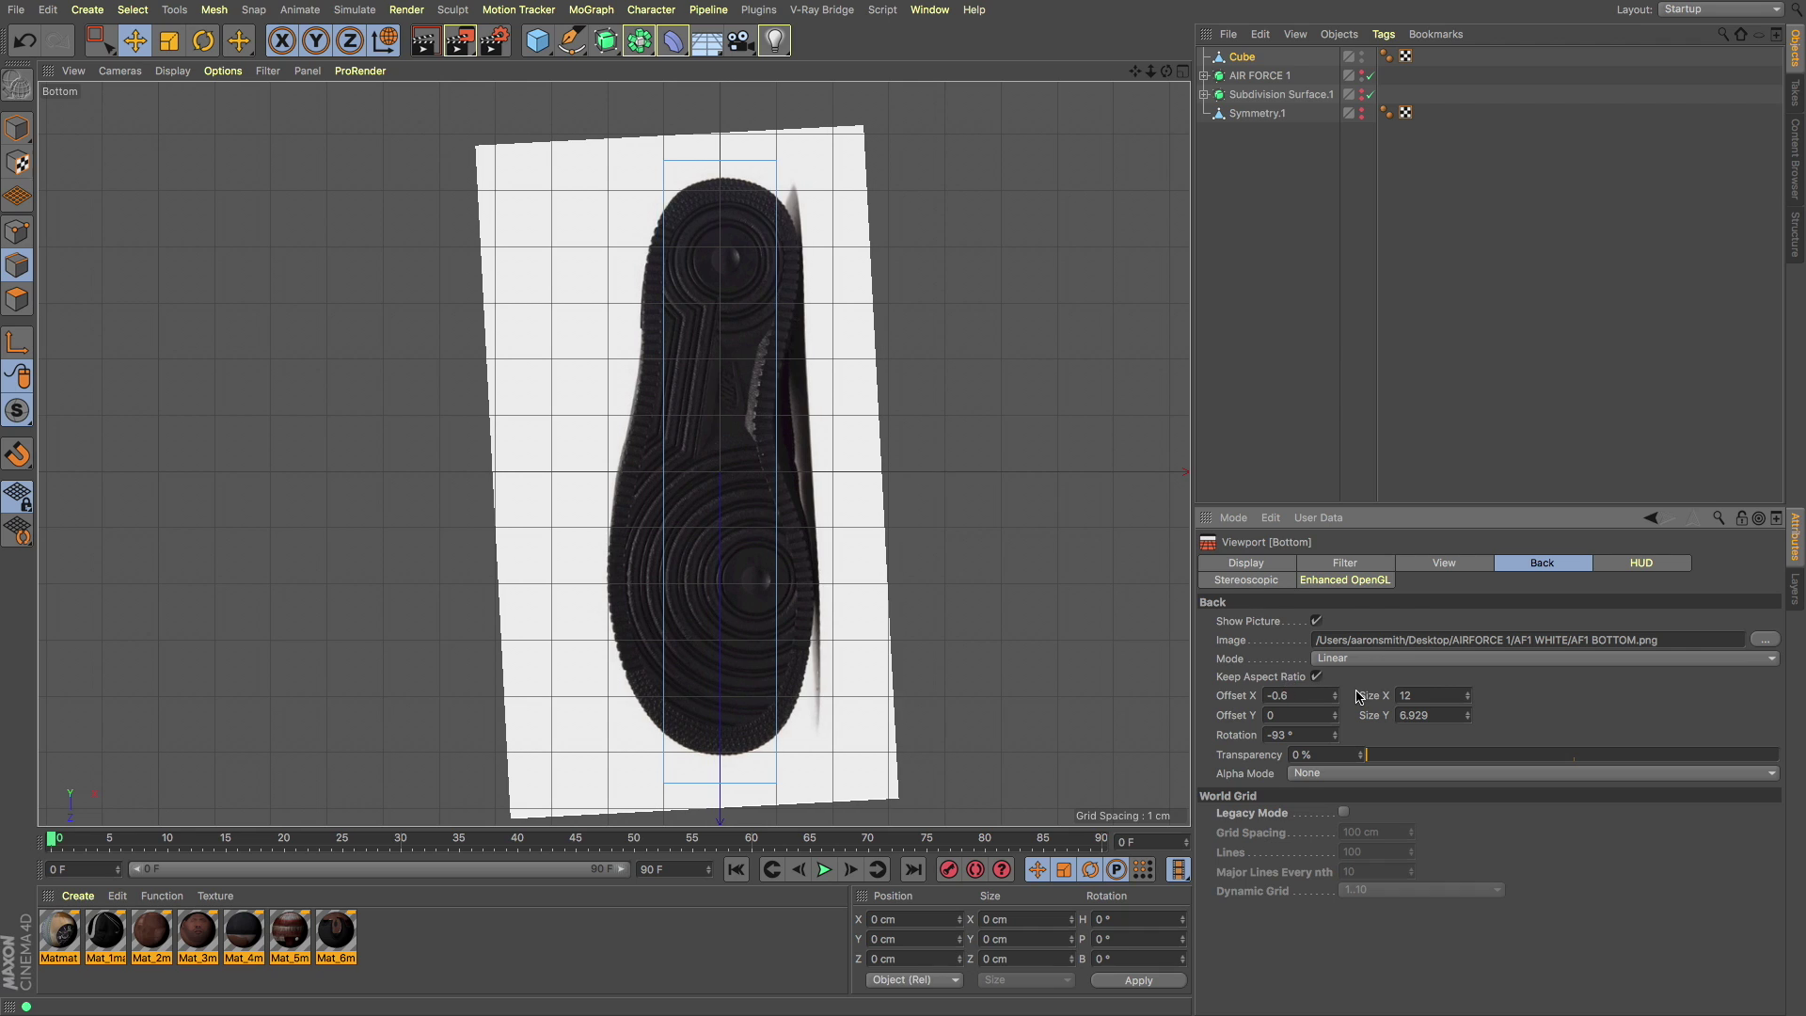
Step: Scale the slab wider in X to about 3.9 cm across the sole
key(t)
drag(941, 475, 1072, 476)
middle_click(908, 351)
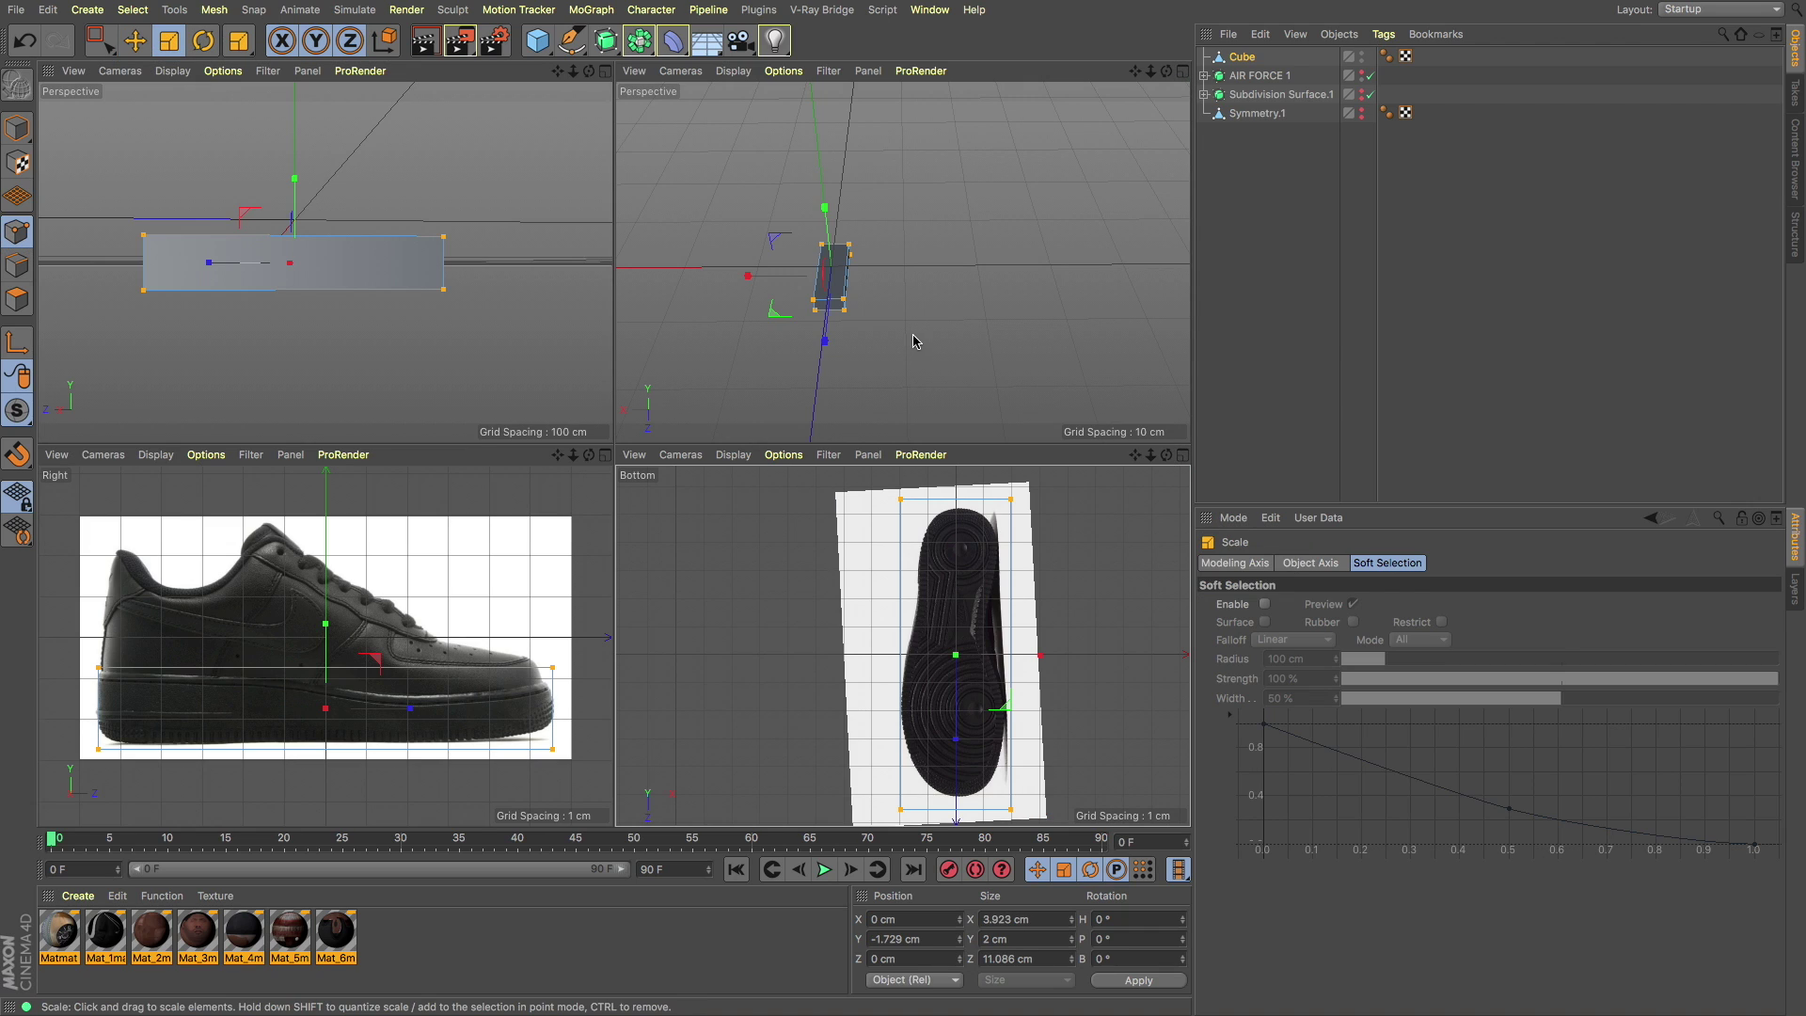
Step: Set the sole reference image Size X to 13 and its vertical offset to about -0.07
click(783, 455)
click(827, 969)
double_click(1423, 696)
text(13)
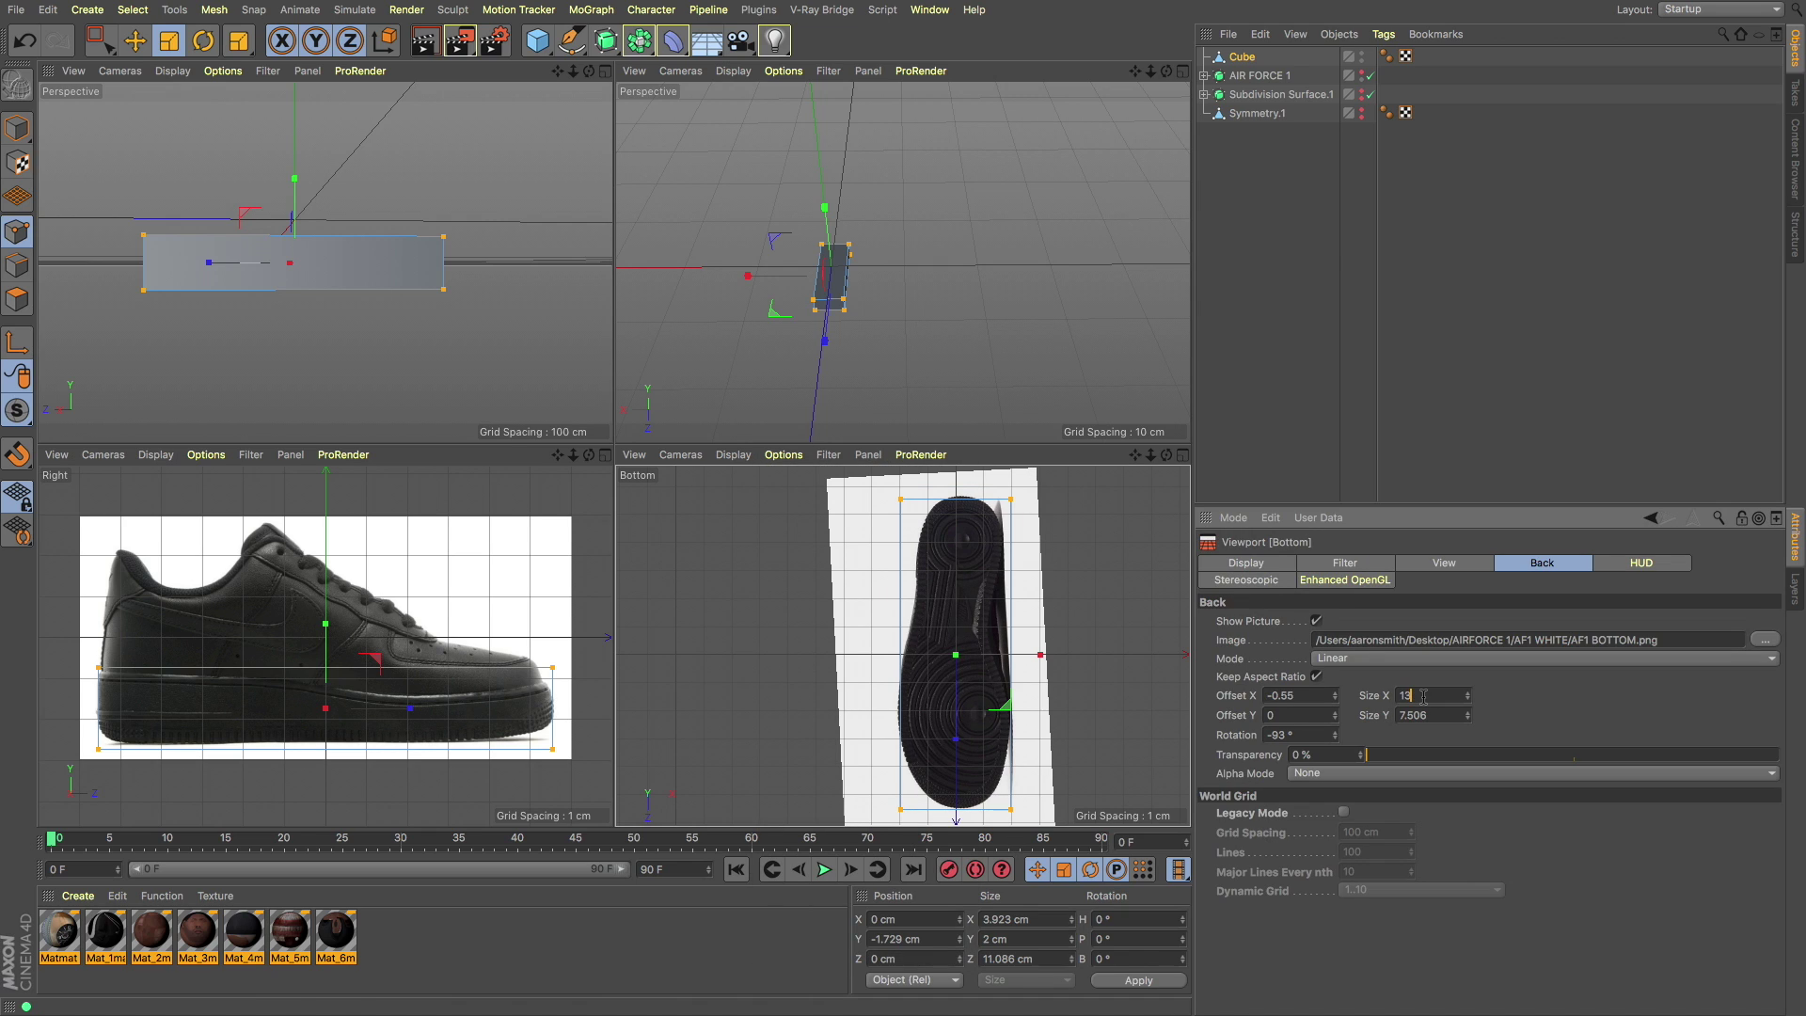
text(-.)
text(5)
key(Return)
click(1289, 695)
text(0)
key(Return)
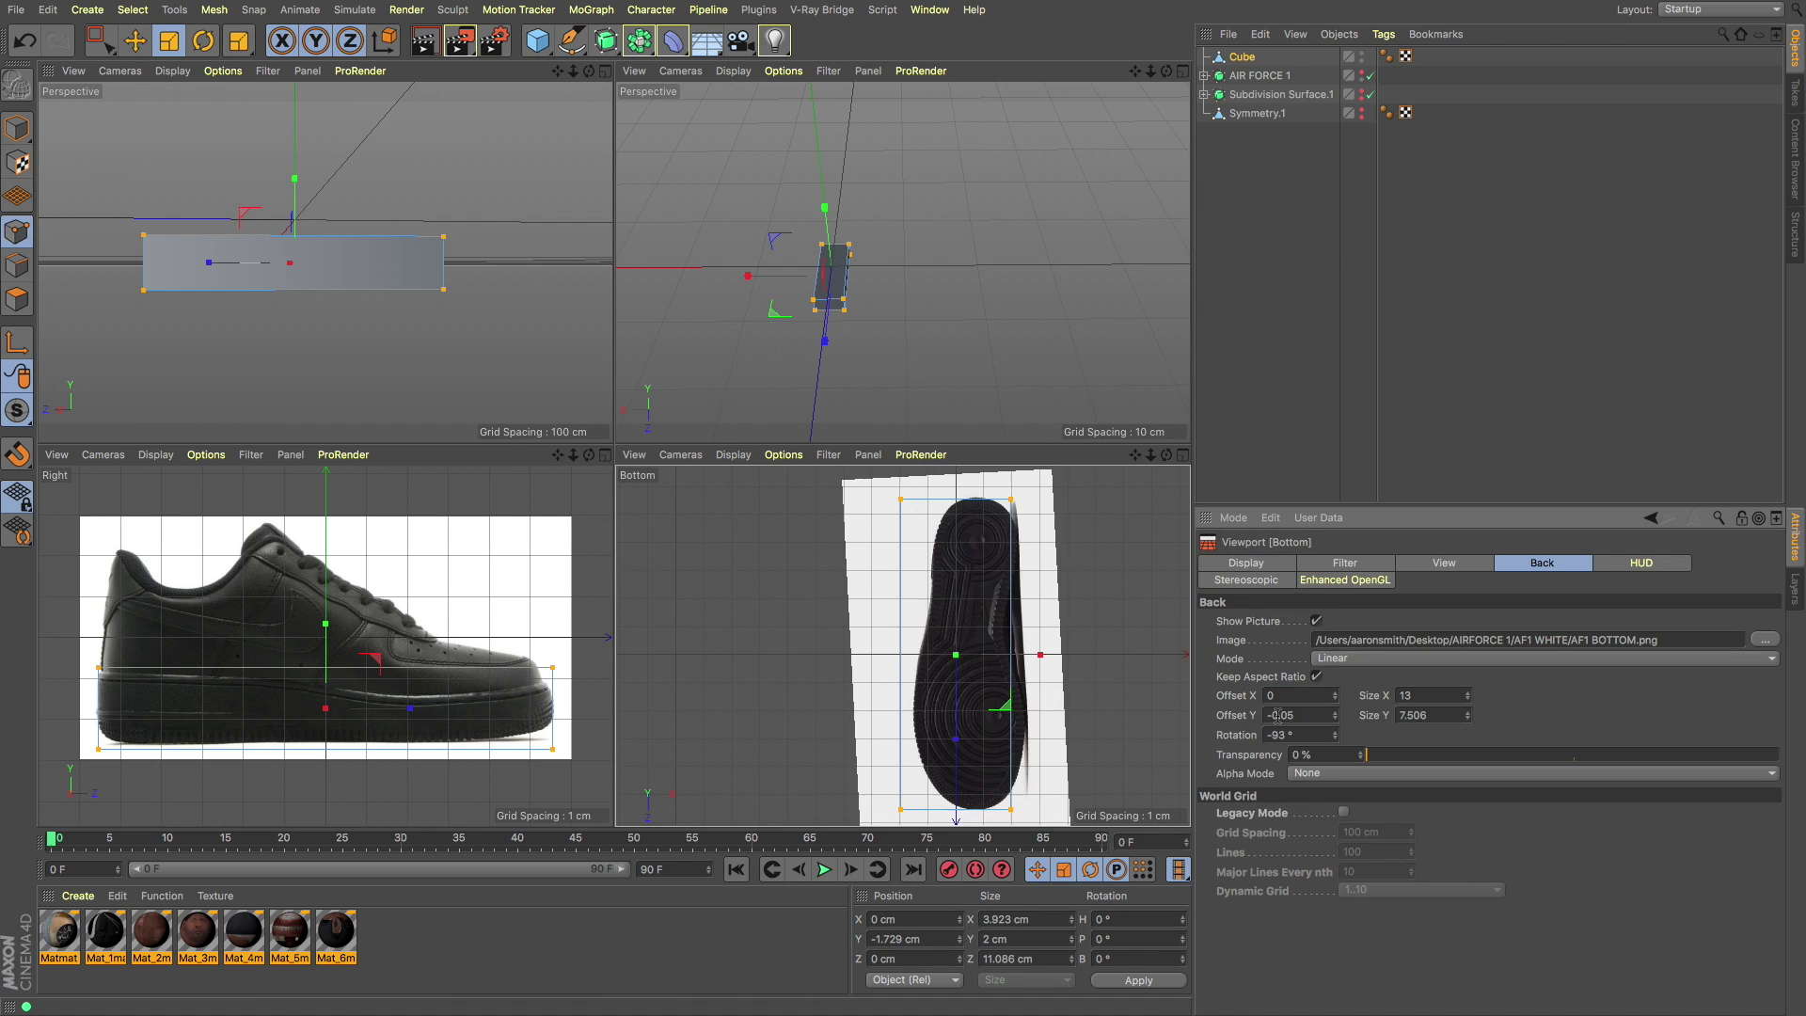
Step: Set the image's horizontal offset to -0.7 and widen the slab to 4.37 cm over the sole
click(1297, 696)
text(7)
key(Return)
click(1282, 696)
text(-0.7)
key(Return)
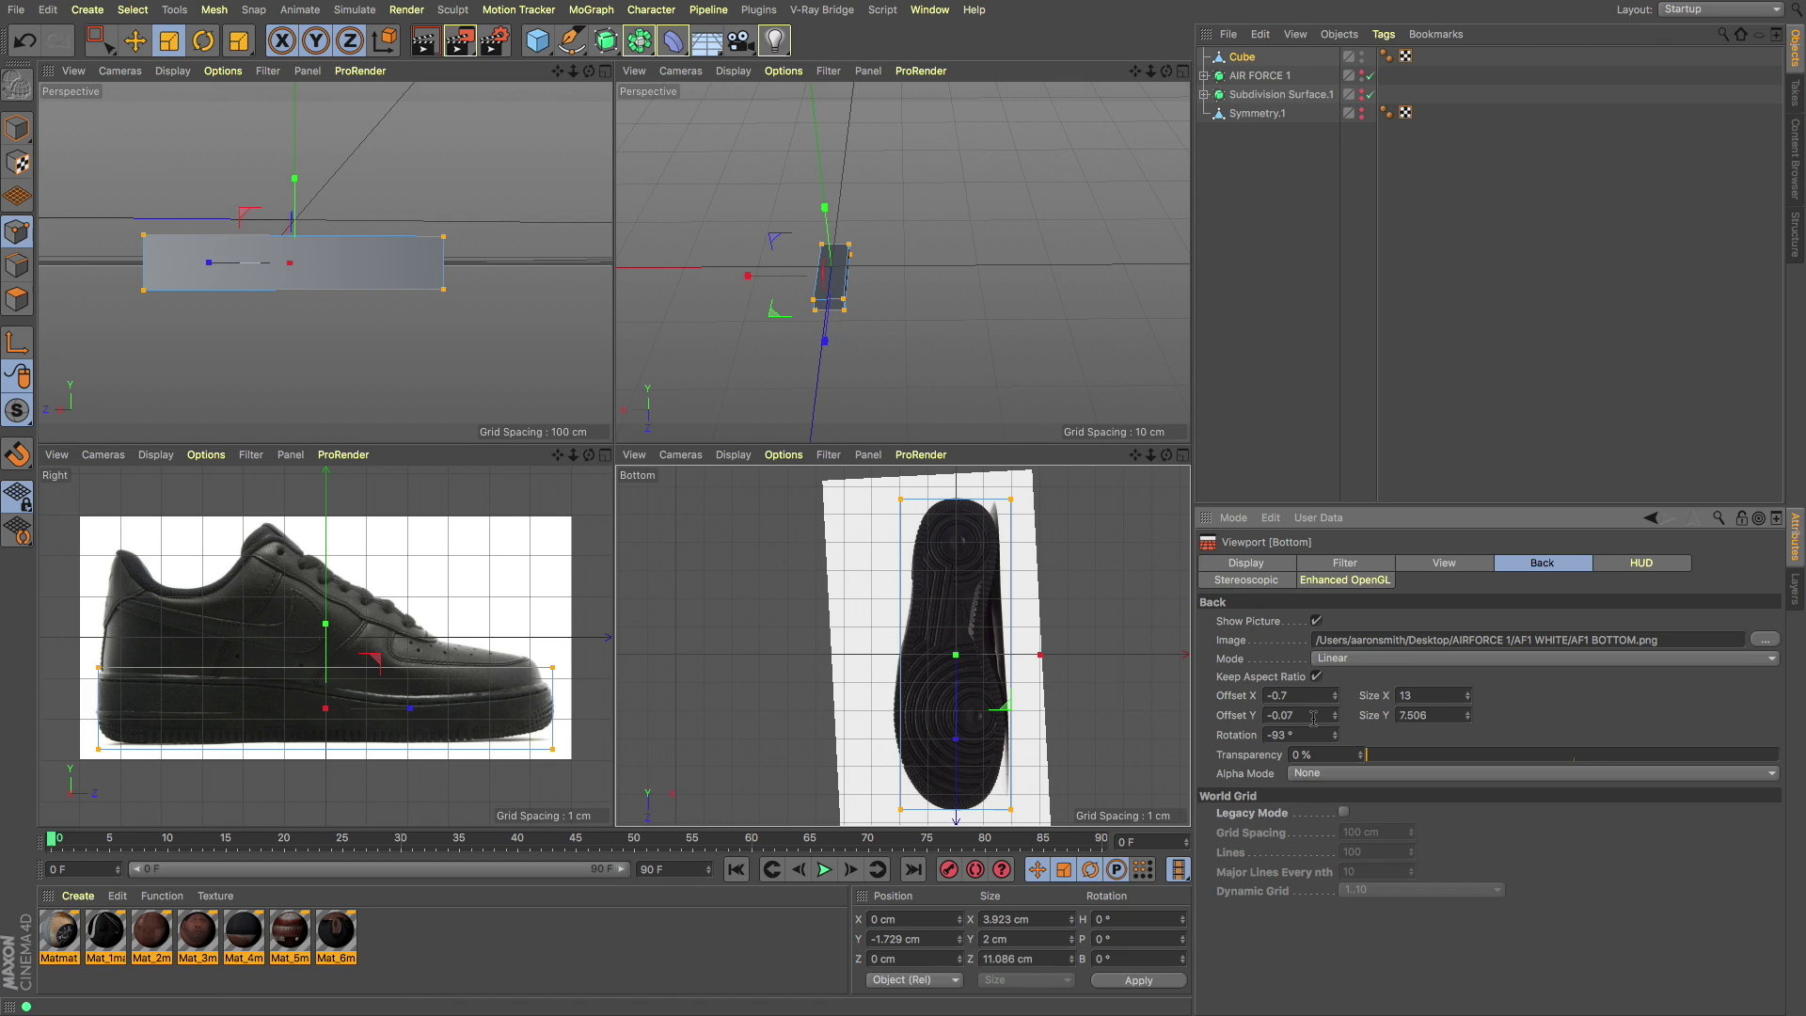
drag(1040, 653, 869, 656)
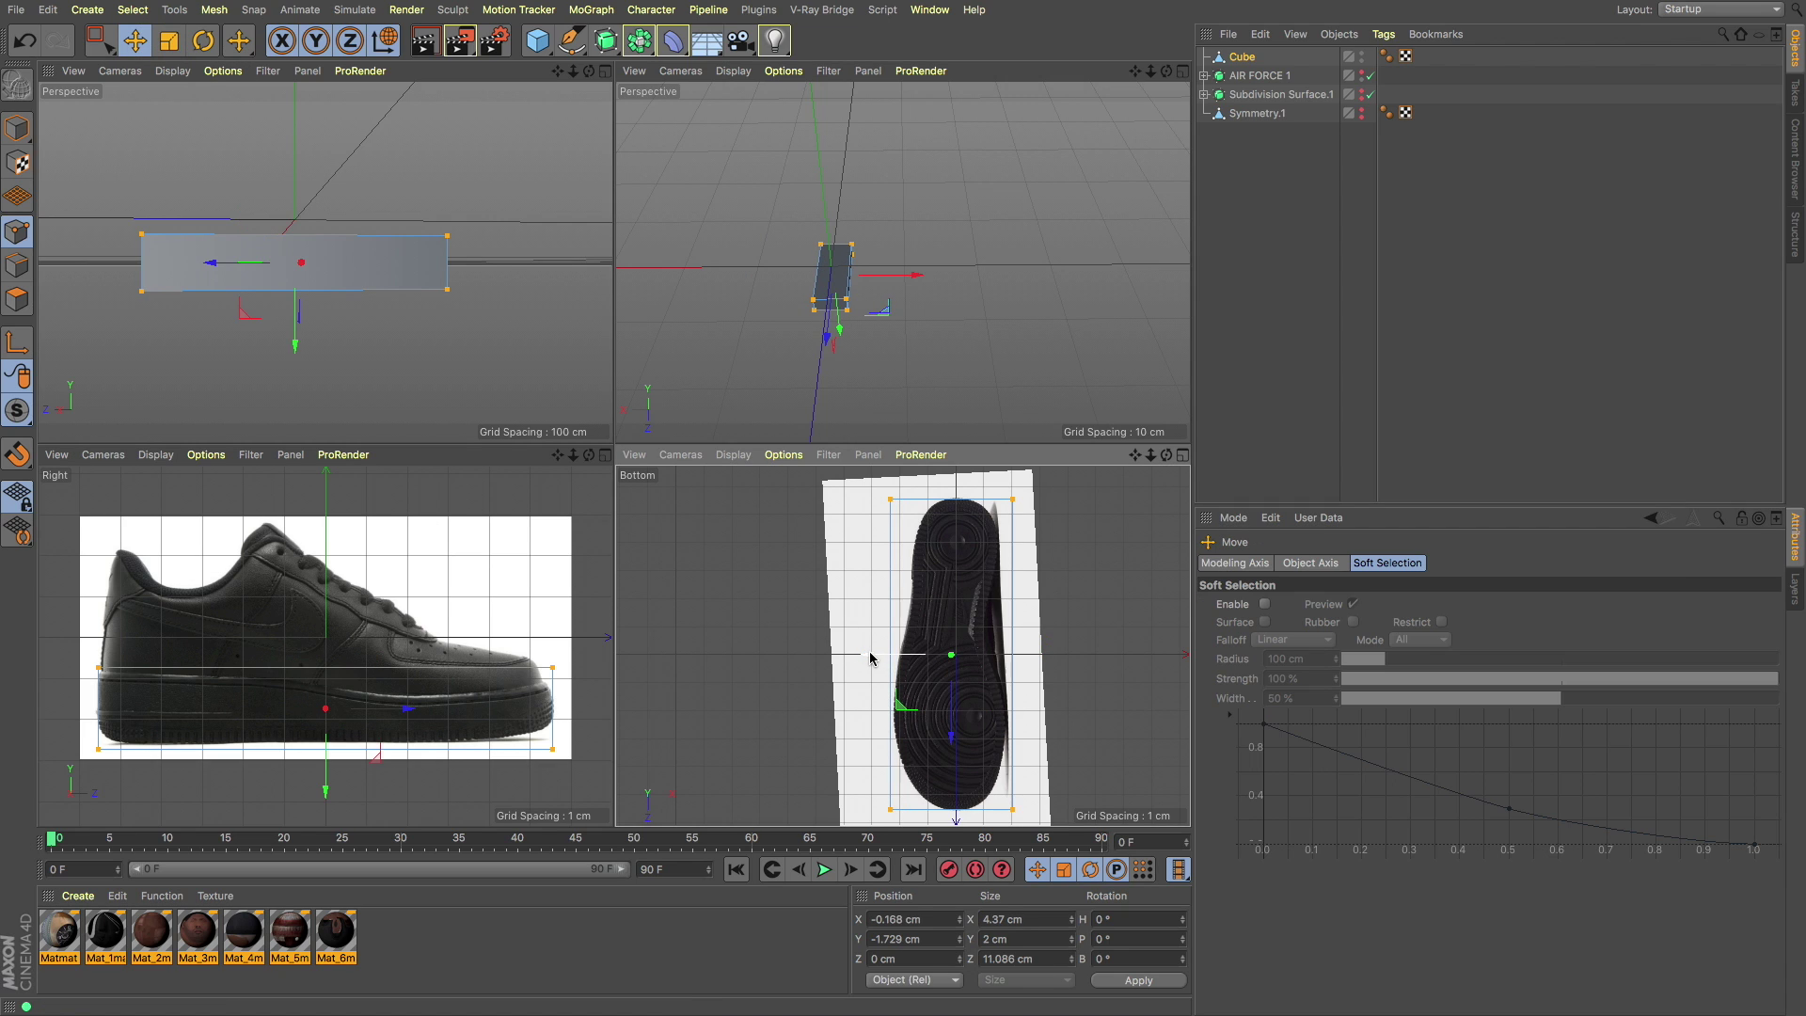
Step: Make the upper-right pane a top view and add 15 loop cuts along the slab
key(F2)
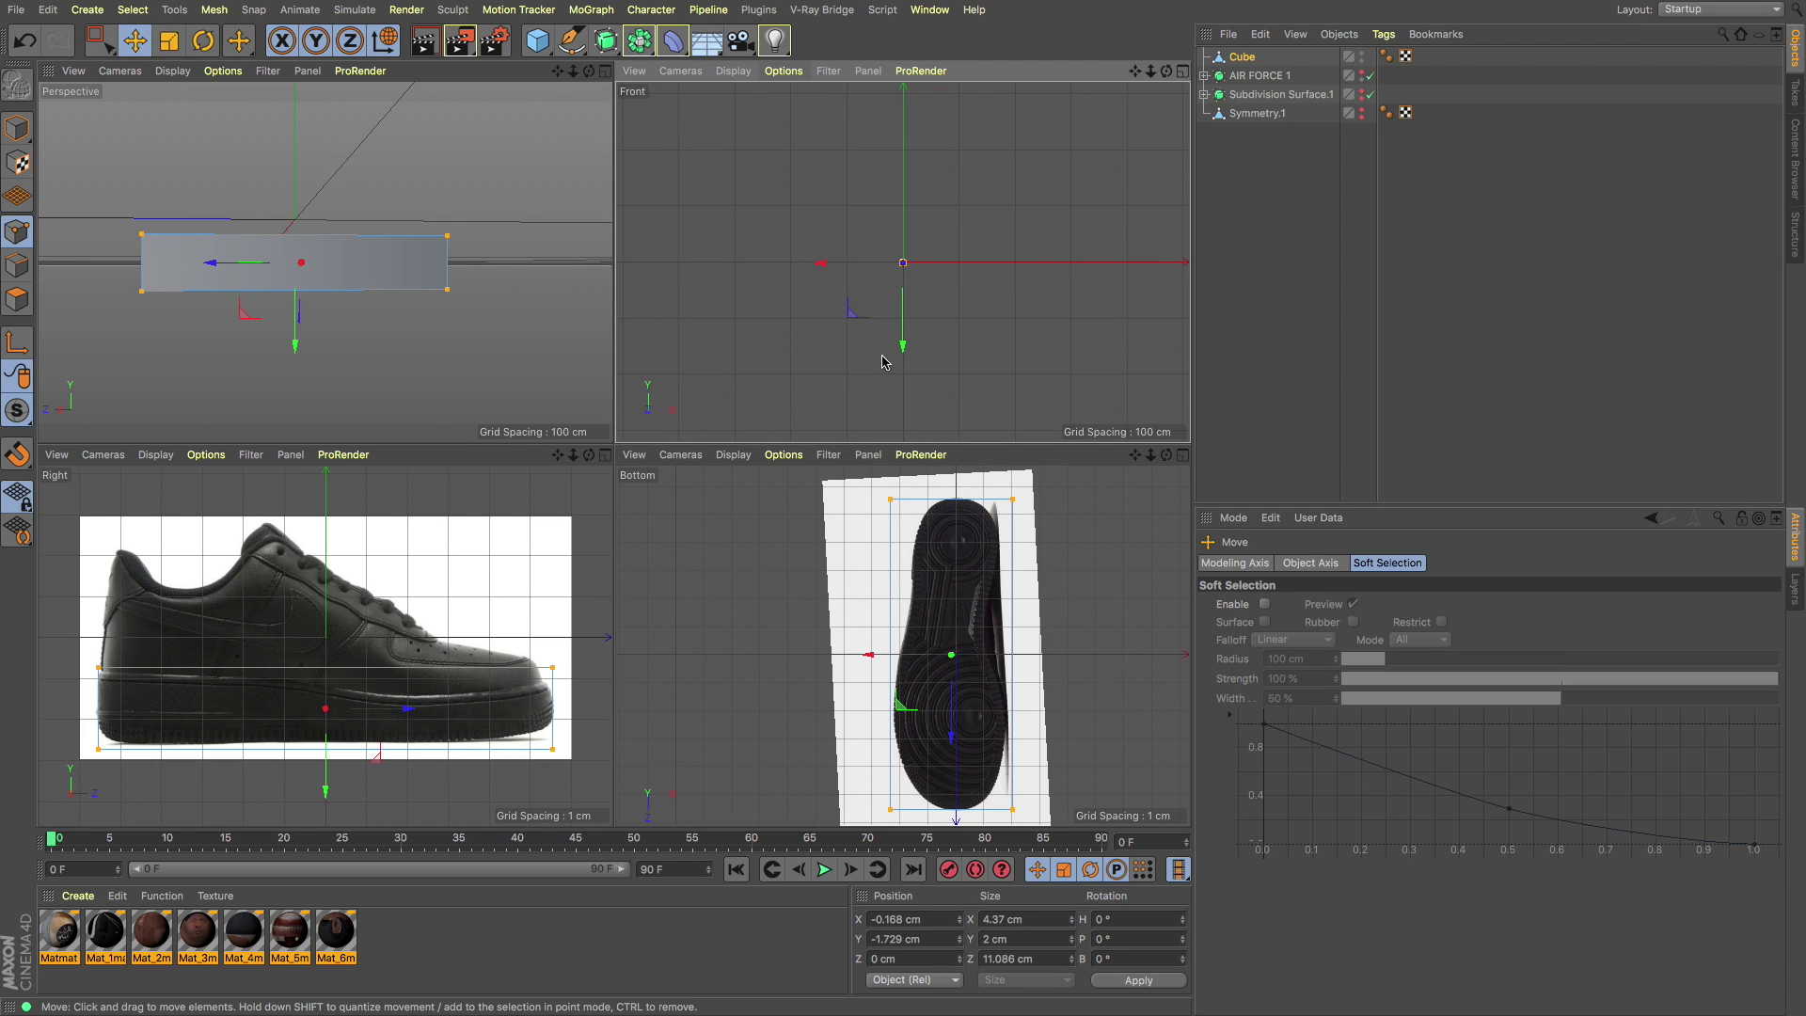
key(h)
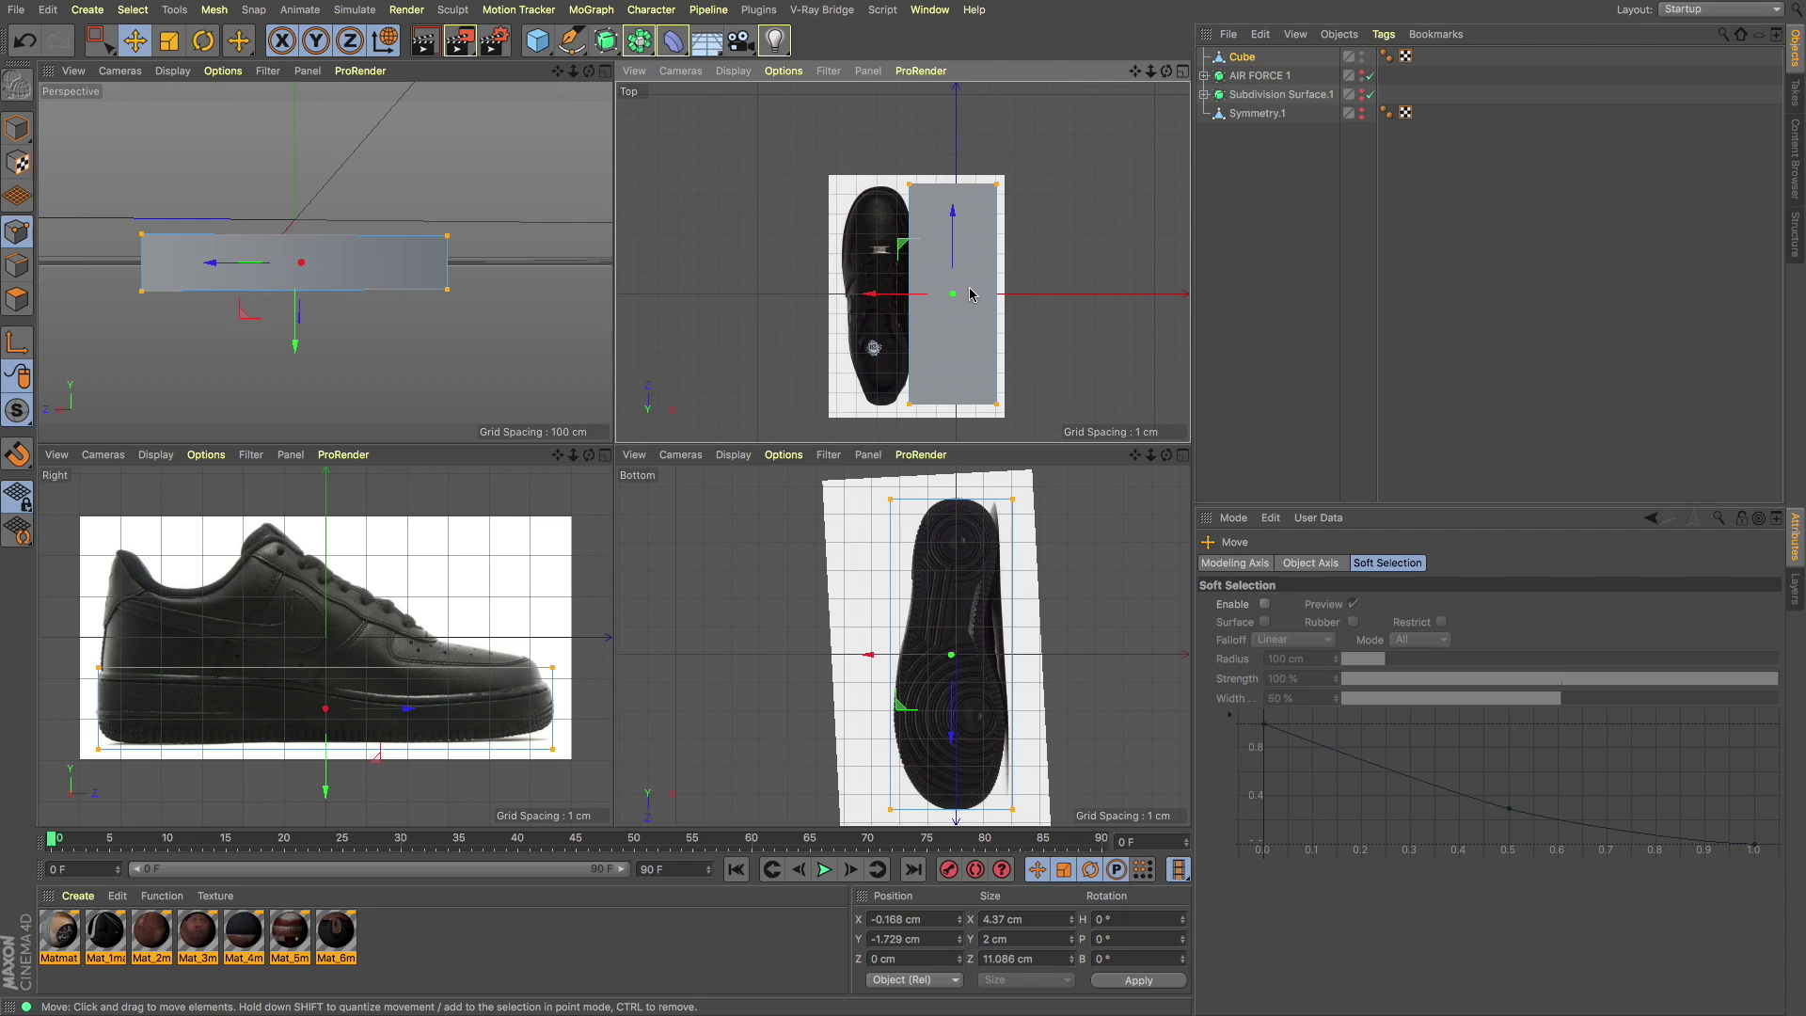
key(k)
key(l)
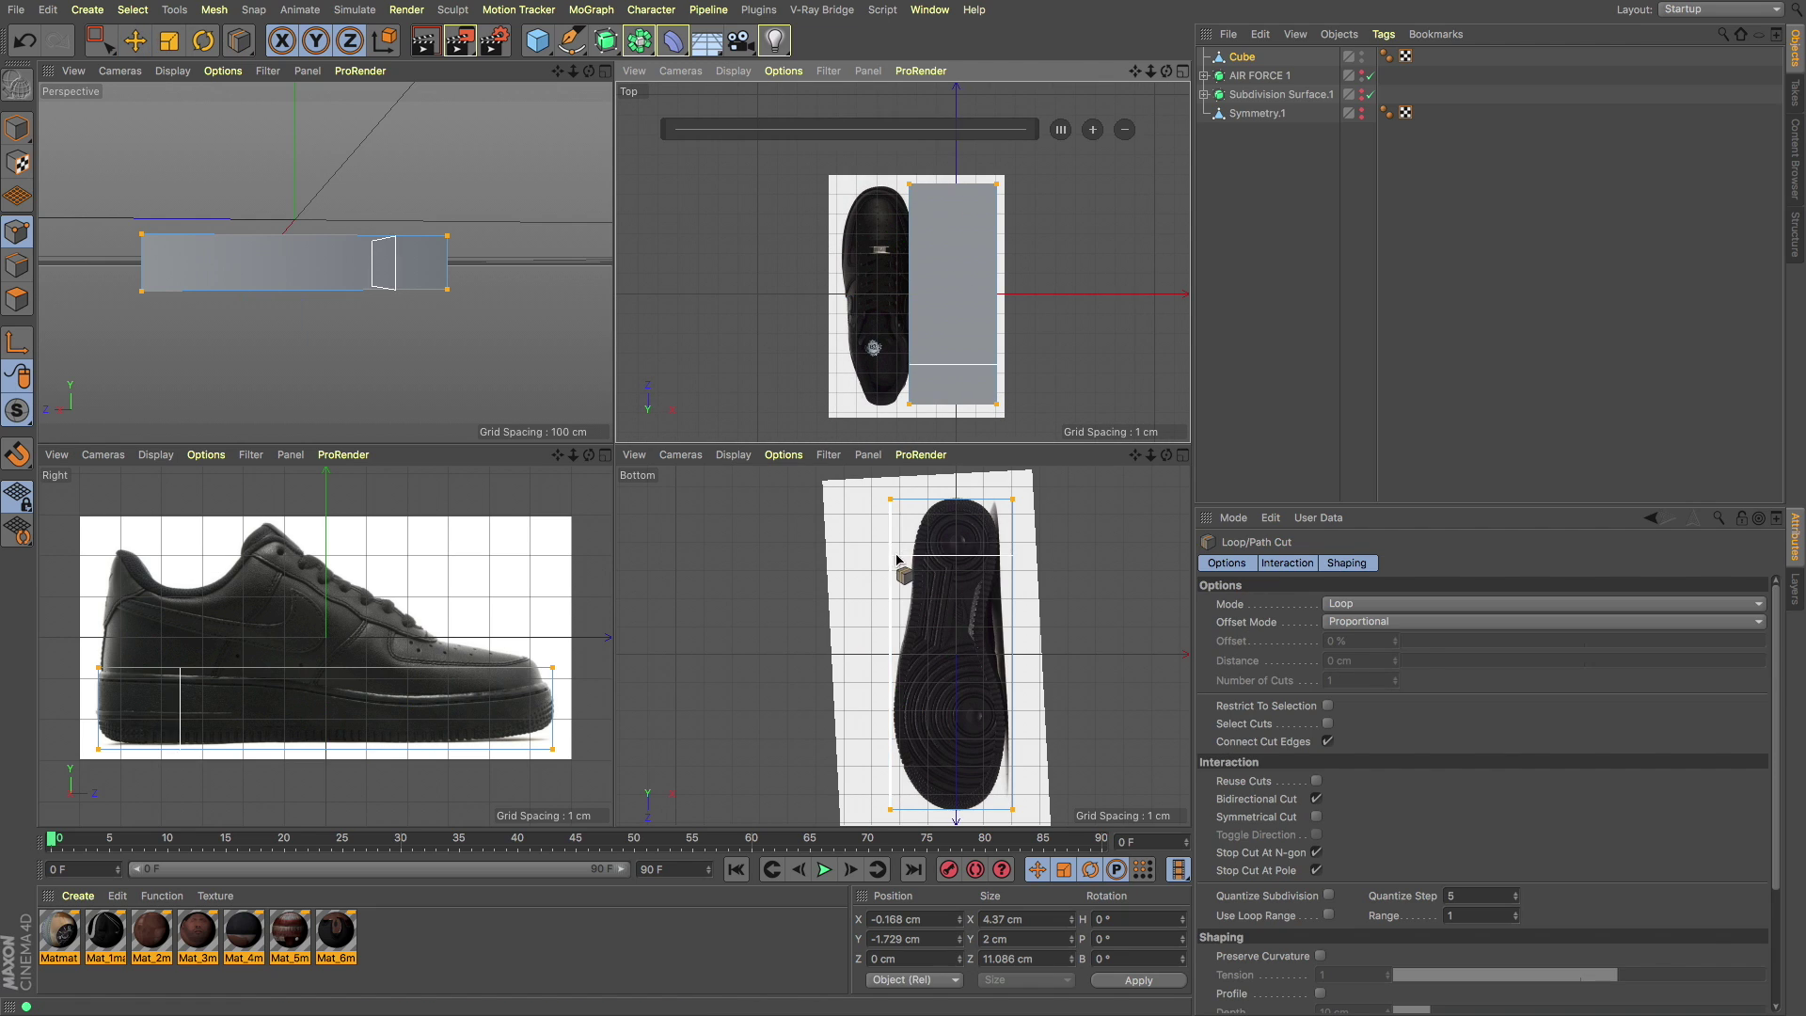
click(1012, 541)
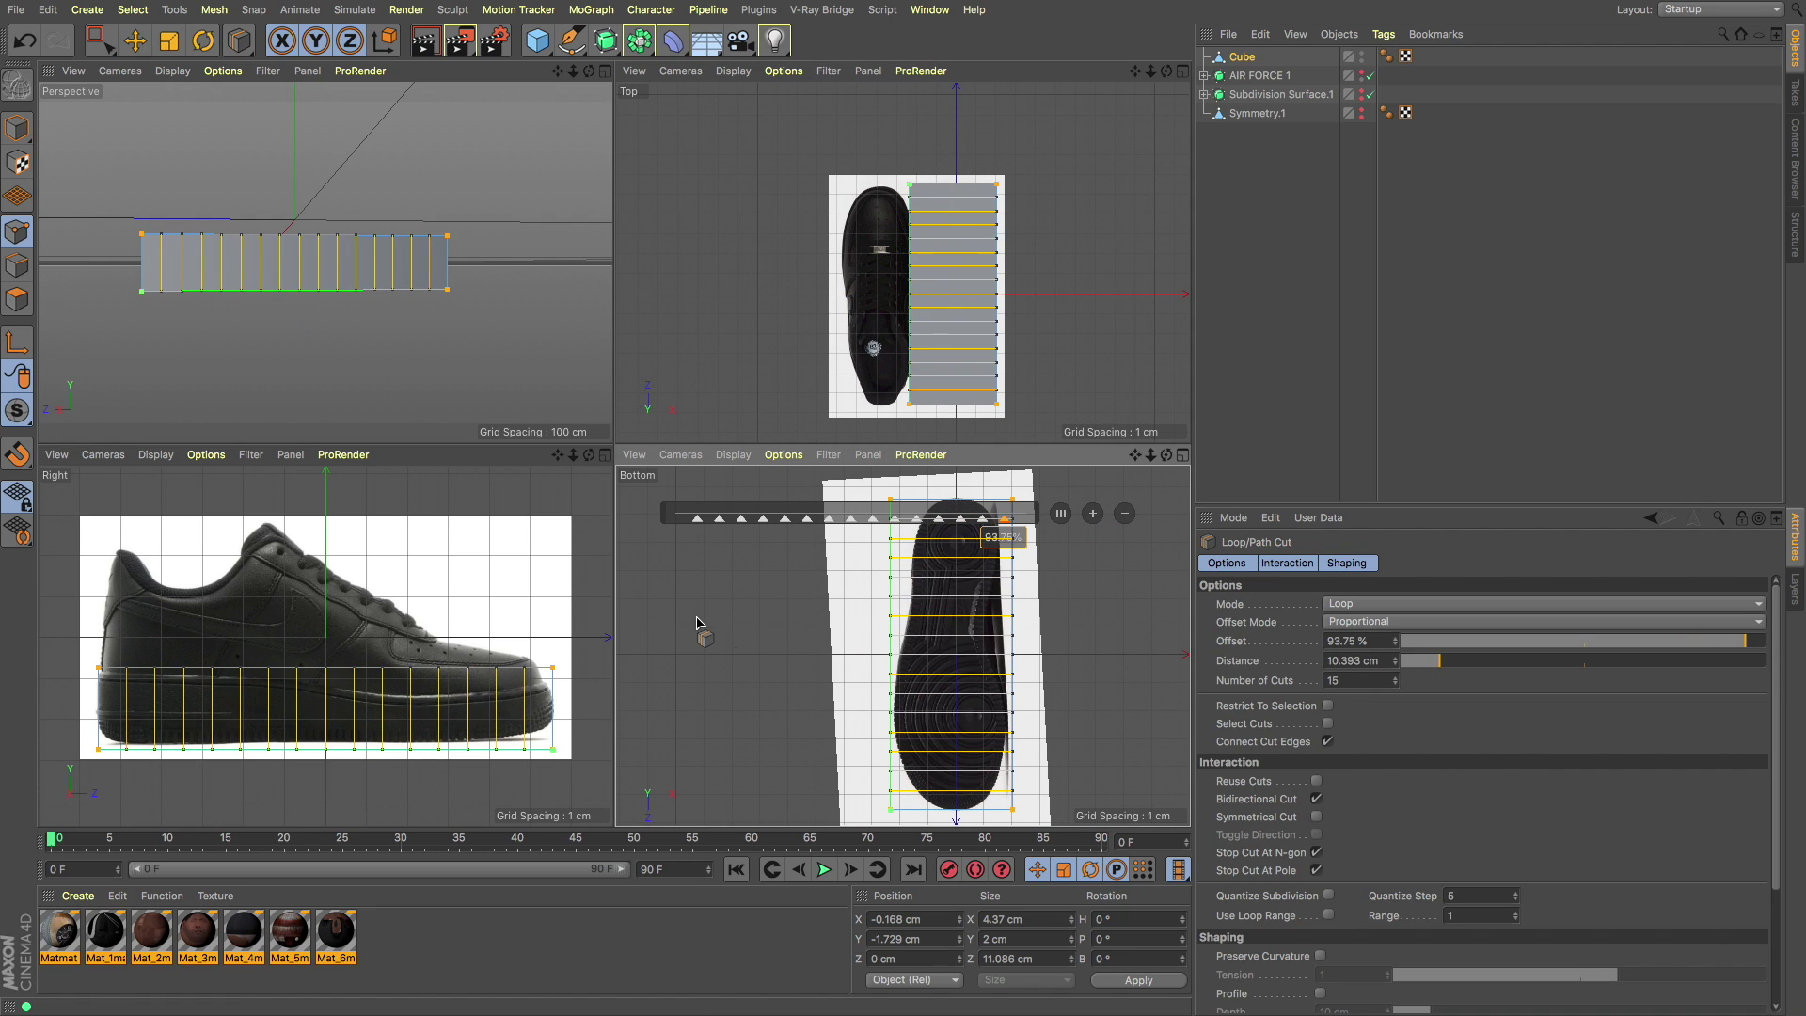
key(0)
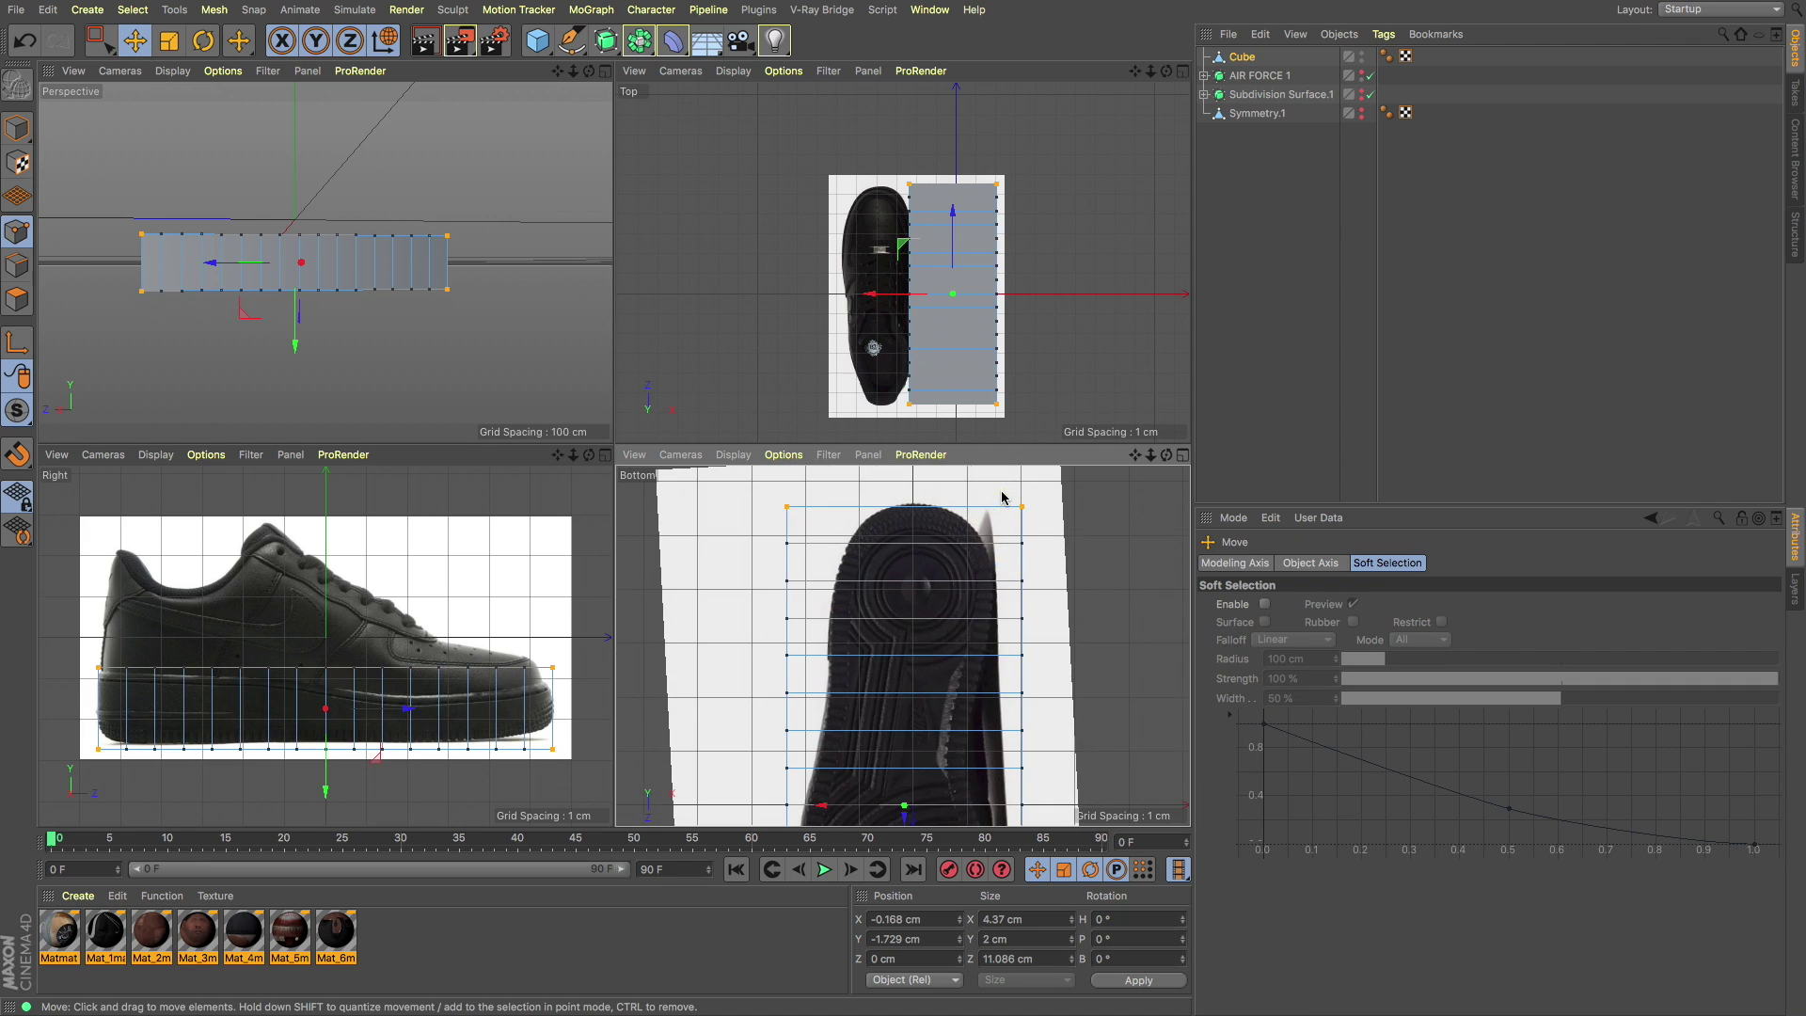
Step: In the enlarged bottom view, pull a slab corner point inward to the sole's edge
middle_click(940, 658)
scroll(875, 423, up, 3)
click(875, 397)
drag(895, 402, 830, 402)
Step: Pull the sole slab's side points onto the reference sole outline in the Bottom view
drag(875, 461, 829, 461)
mouse_move(893, 523)
mouse_down()
mouse_move(844, 523)
mouse_move(859, 594)
mouse_up()
drag(884, 586, 820, 586)
drag(892, 633, 860, 659)
drag(884, 649, 803, 649)
drag(893, 713, 799, 713)
drag(856, 769, 763, 769)
Step: Move the opposite side's outline points in to the reference sole edge
scroll(846, 658, down, 5)
drag(1049, 426, 940, 423)
drag(1091, 509, 1013, 511)
drag(1085, 592, 1034, 592)
drag(1092, 677, 1057, 679)
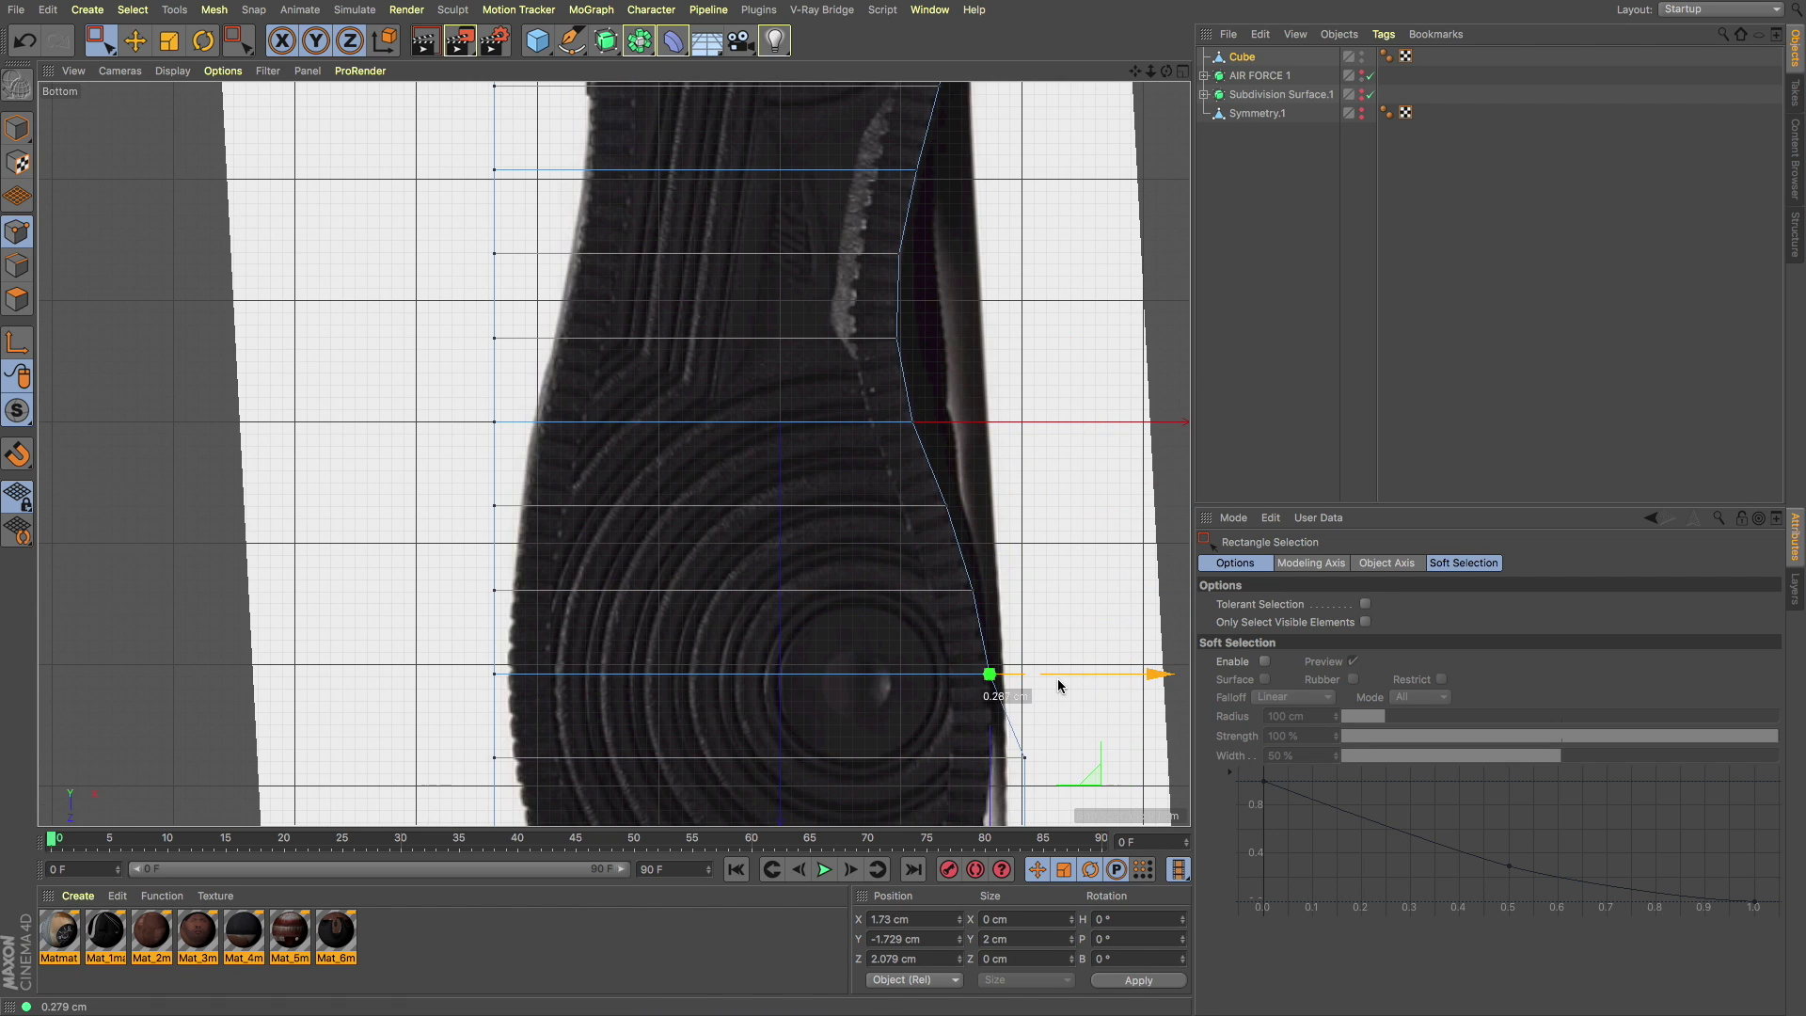
alt+middle_drag(900, 620, 787, 365)
drag(950, 733, 903, 733)
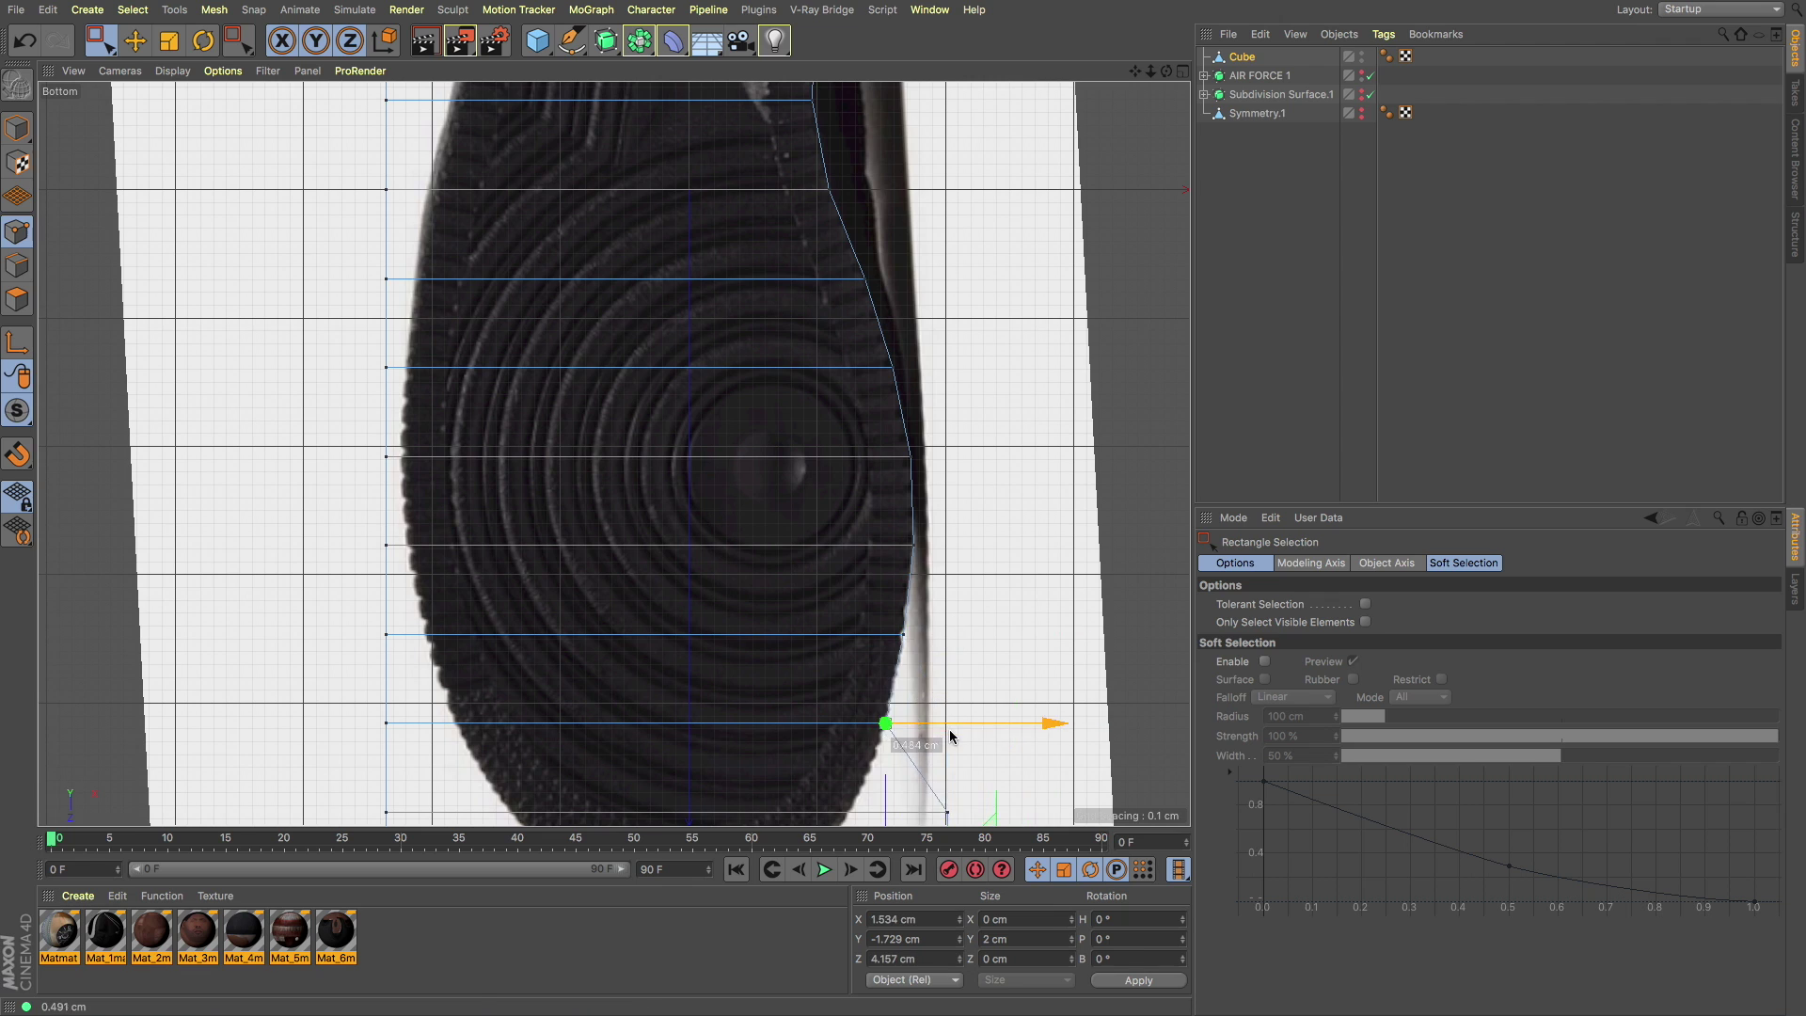
alt+middle_drag(950, 729, 905, 602)
Step: Pull the toe-end corner points in toward the sole tip
drag(892, 615, 787, 616)
drag(892, 713, 719, 713)
click(280, 713)
drag(371, 719, 567, 707)
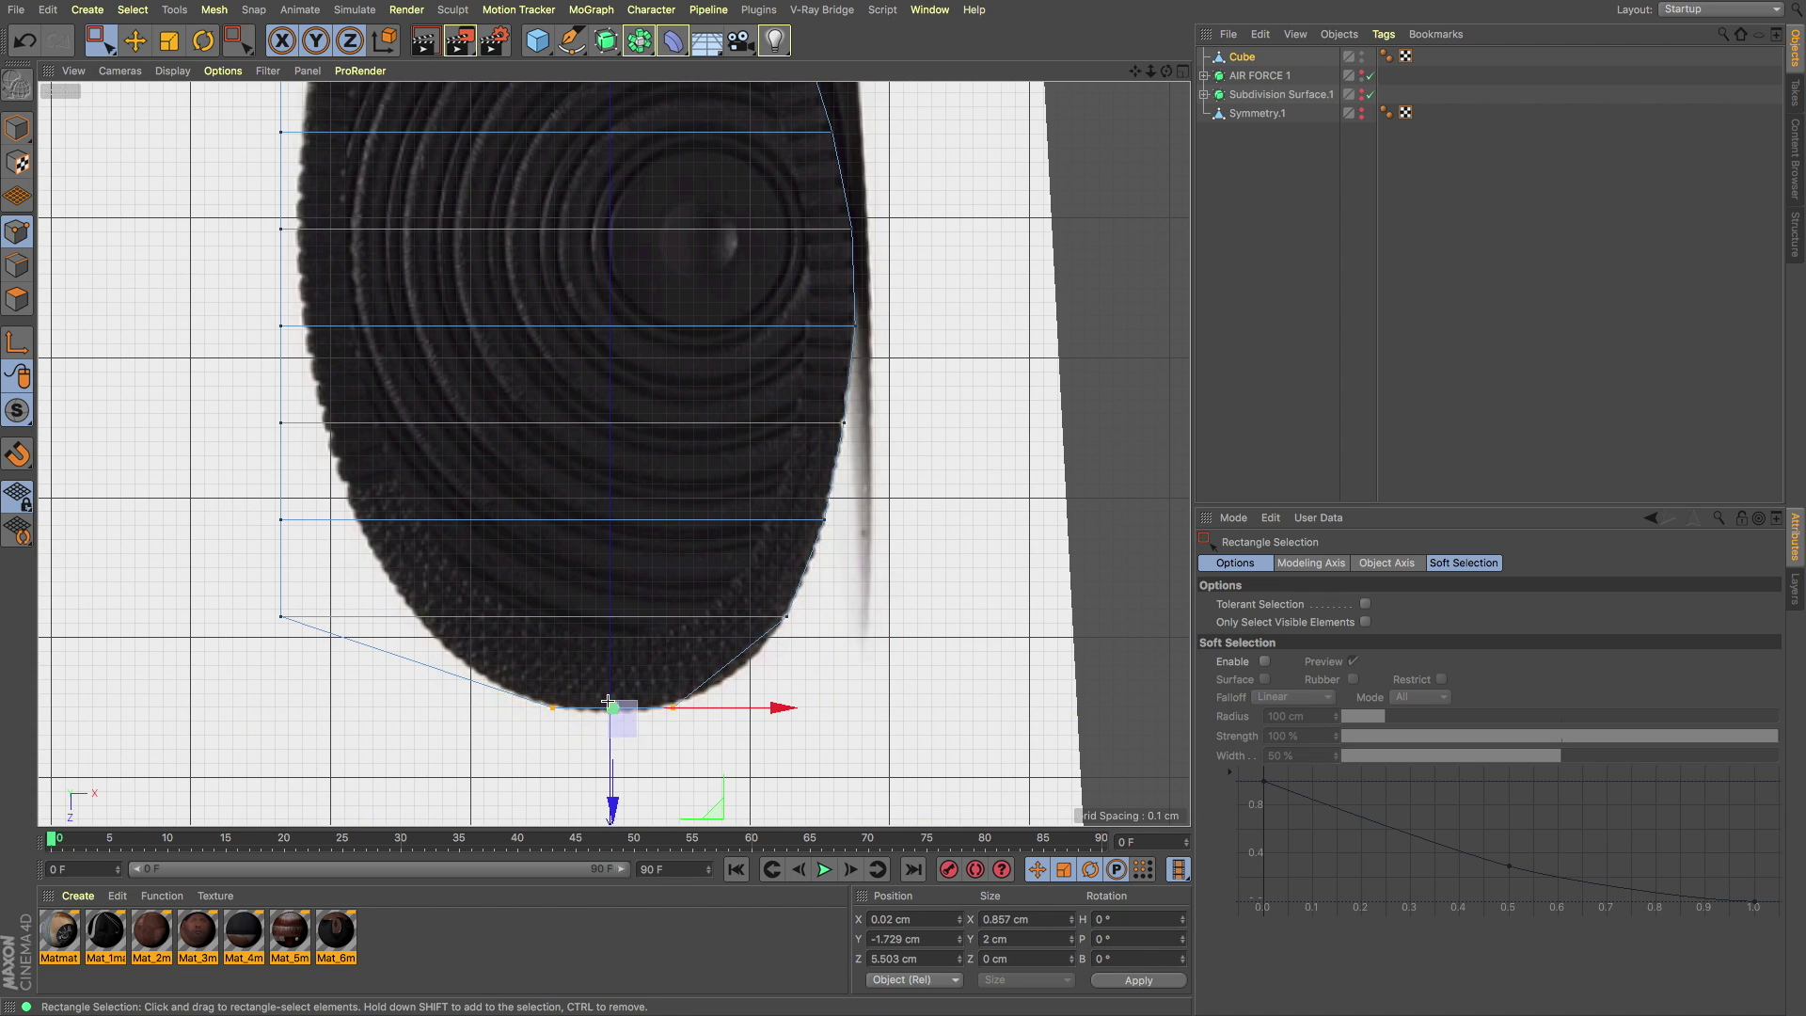
Step: Add a loop cut near the sole's end
key(k)
key(l)
key(h)
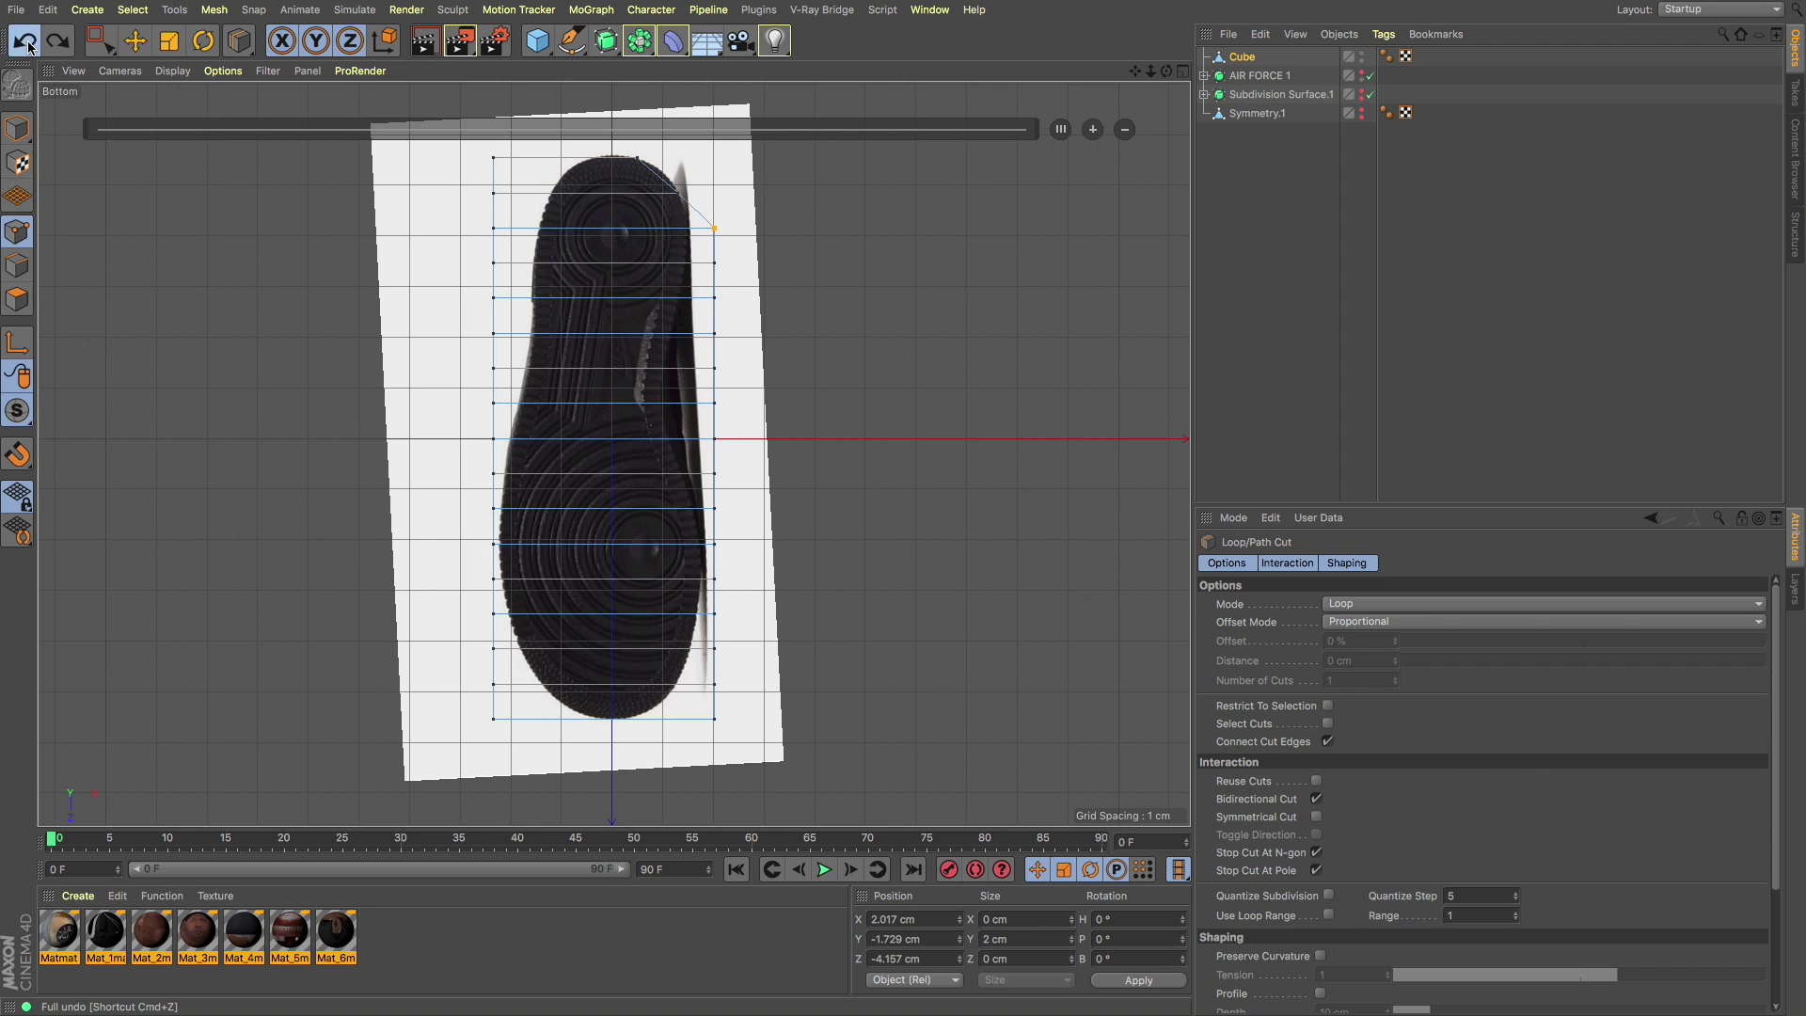
click(602, 701)
Step: Pull the new end outline points in to follow the sole edge's curve
scroll(668, 737, up, 3)
key(0)
scroll(371, 270, up, 5)
scroll(545, 241, down, 2)
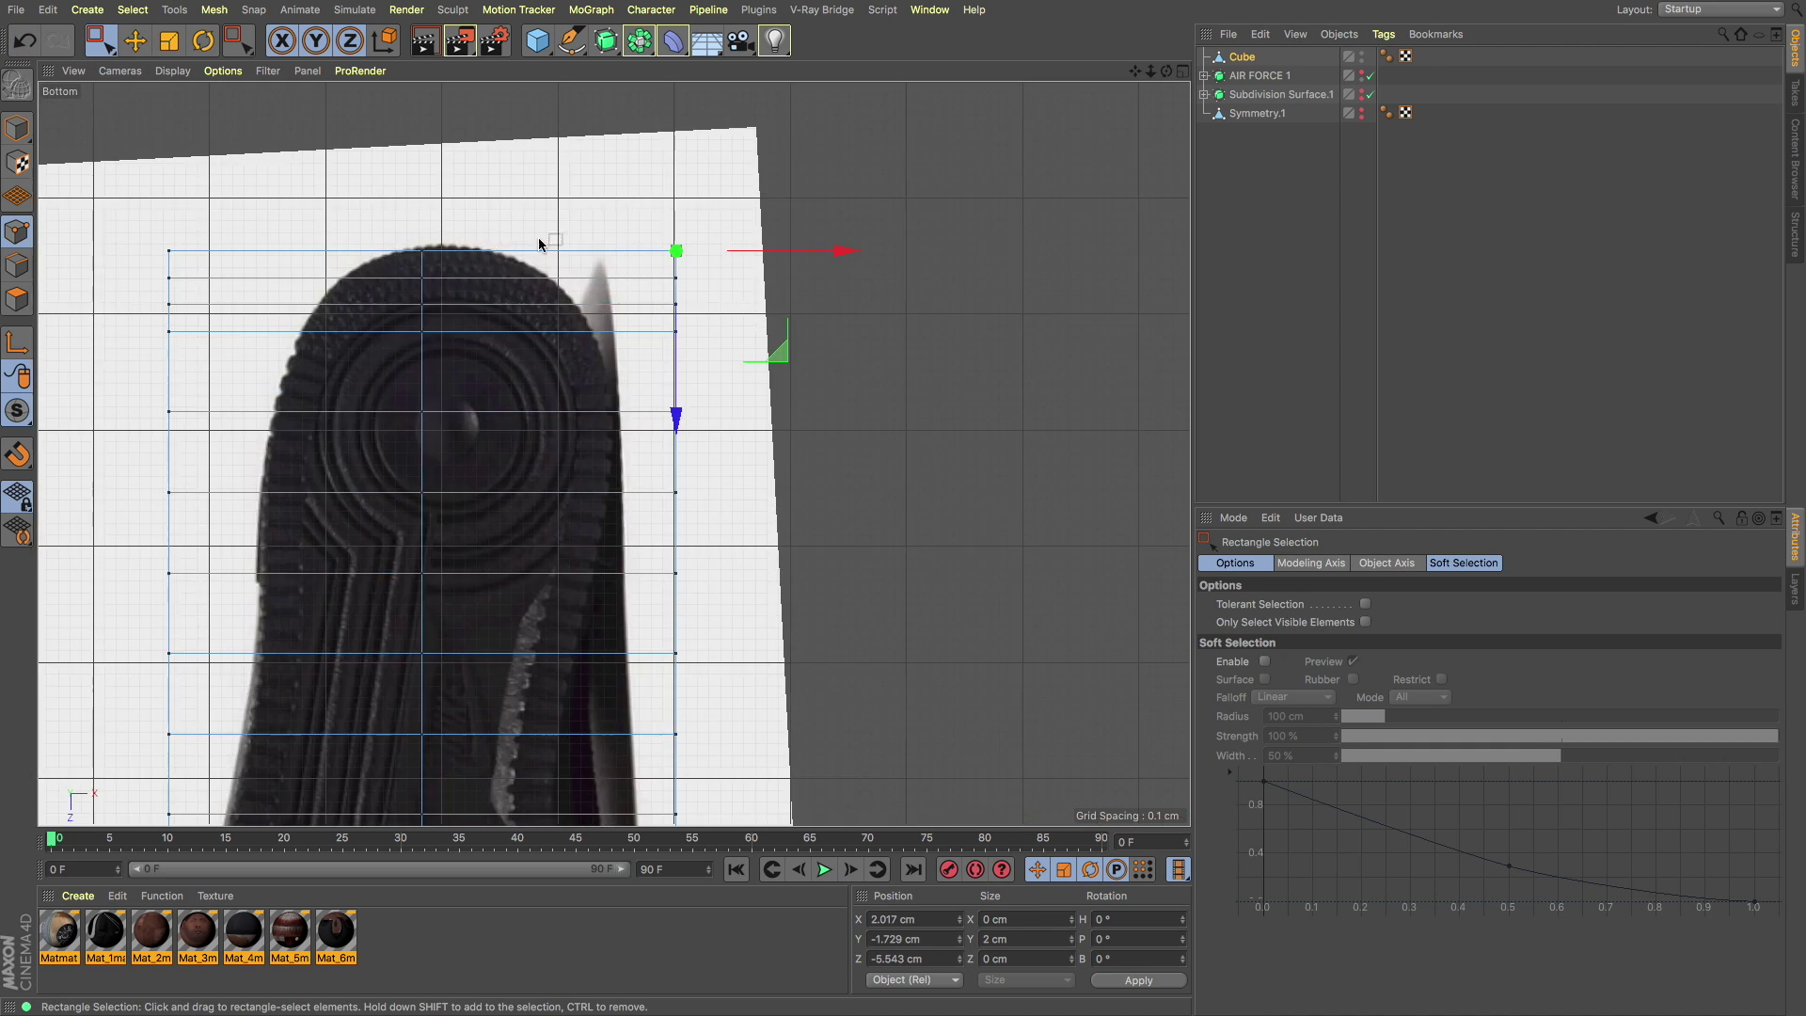
scroll(459, 290, up, 2)
click(458, 287)
drag(829, 321, 566, 321)
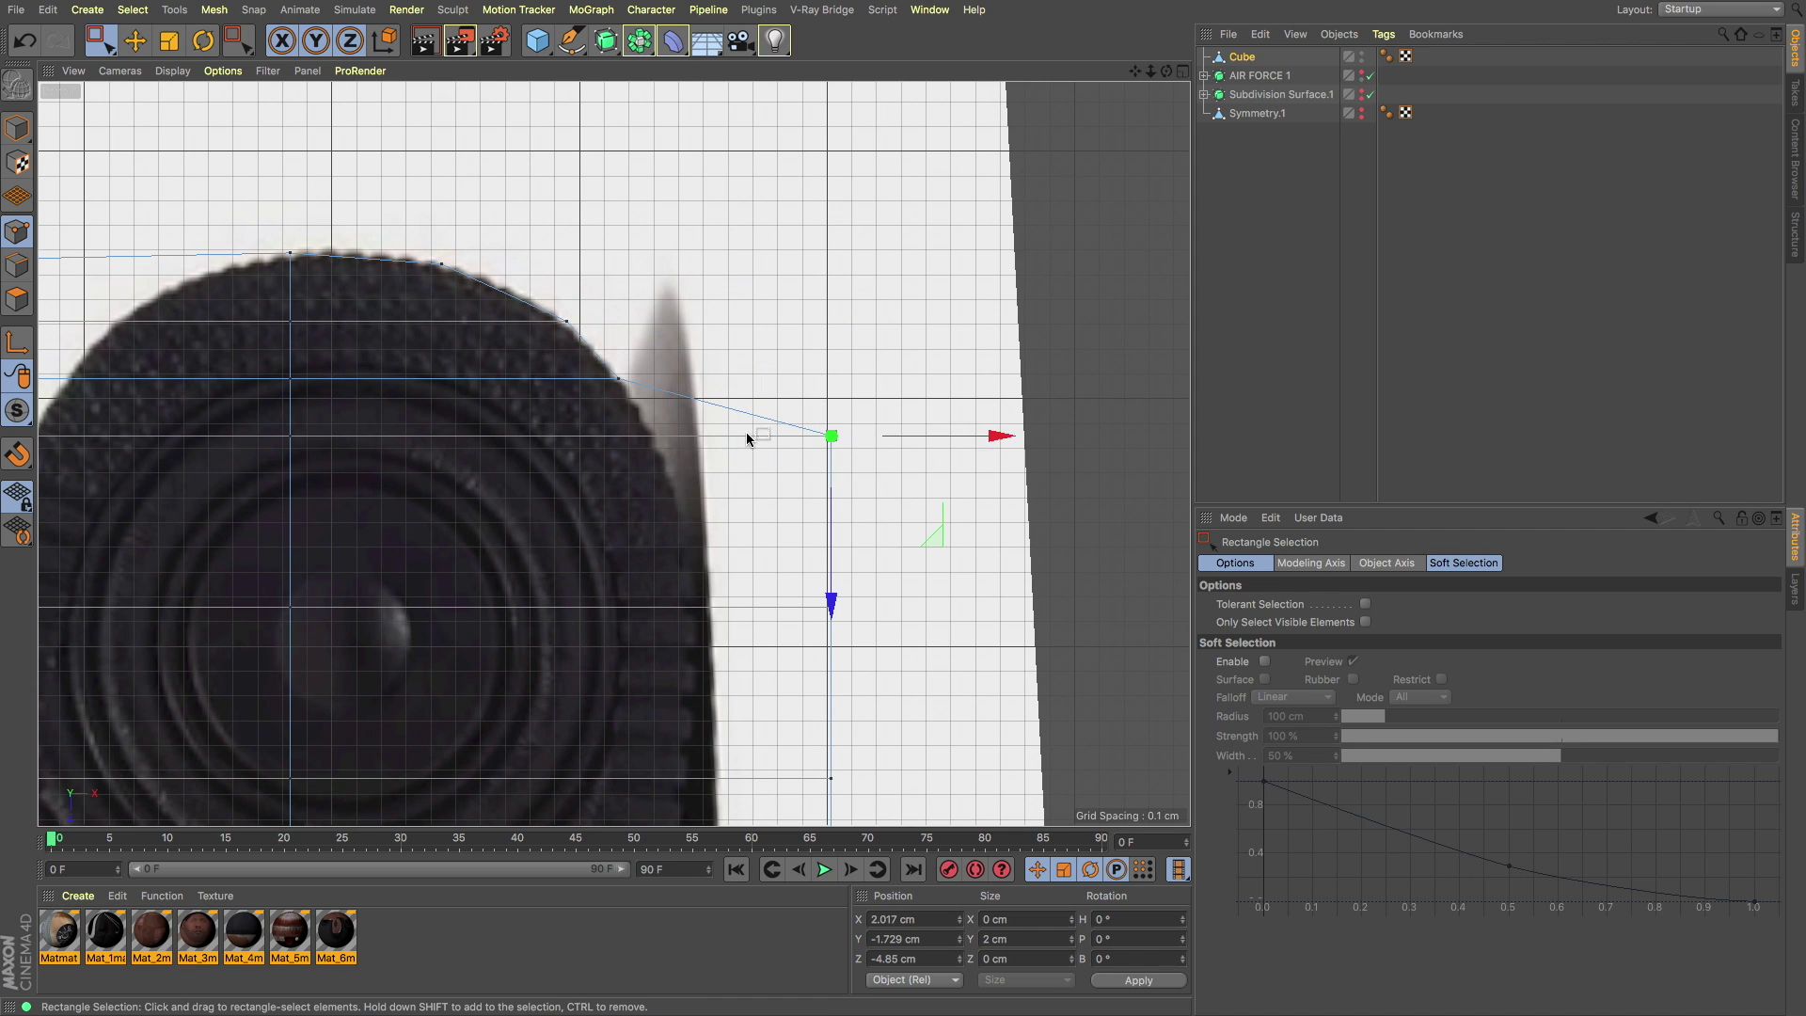
drag(793, 622, 680, 564)
Step: Place and fine-tune the side outline points against the sole edge
scroll(583, 299, down, 5)
drag(797, 458, 810, 701)
scroll(569, 656, down, 2)
scroll(569, 656, up, 5)
drag(882, 549, 873, 643)
middle_drag(737, 693, 718, 493)
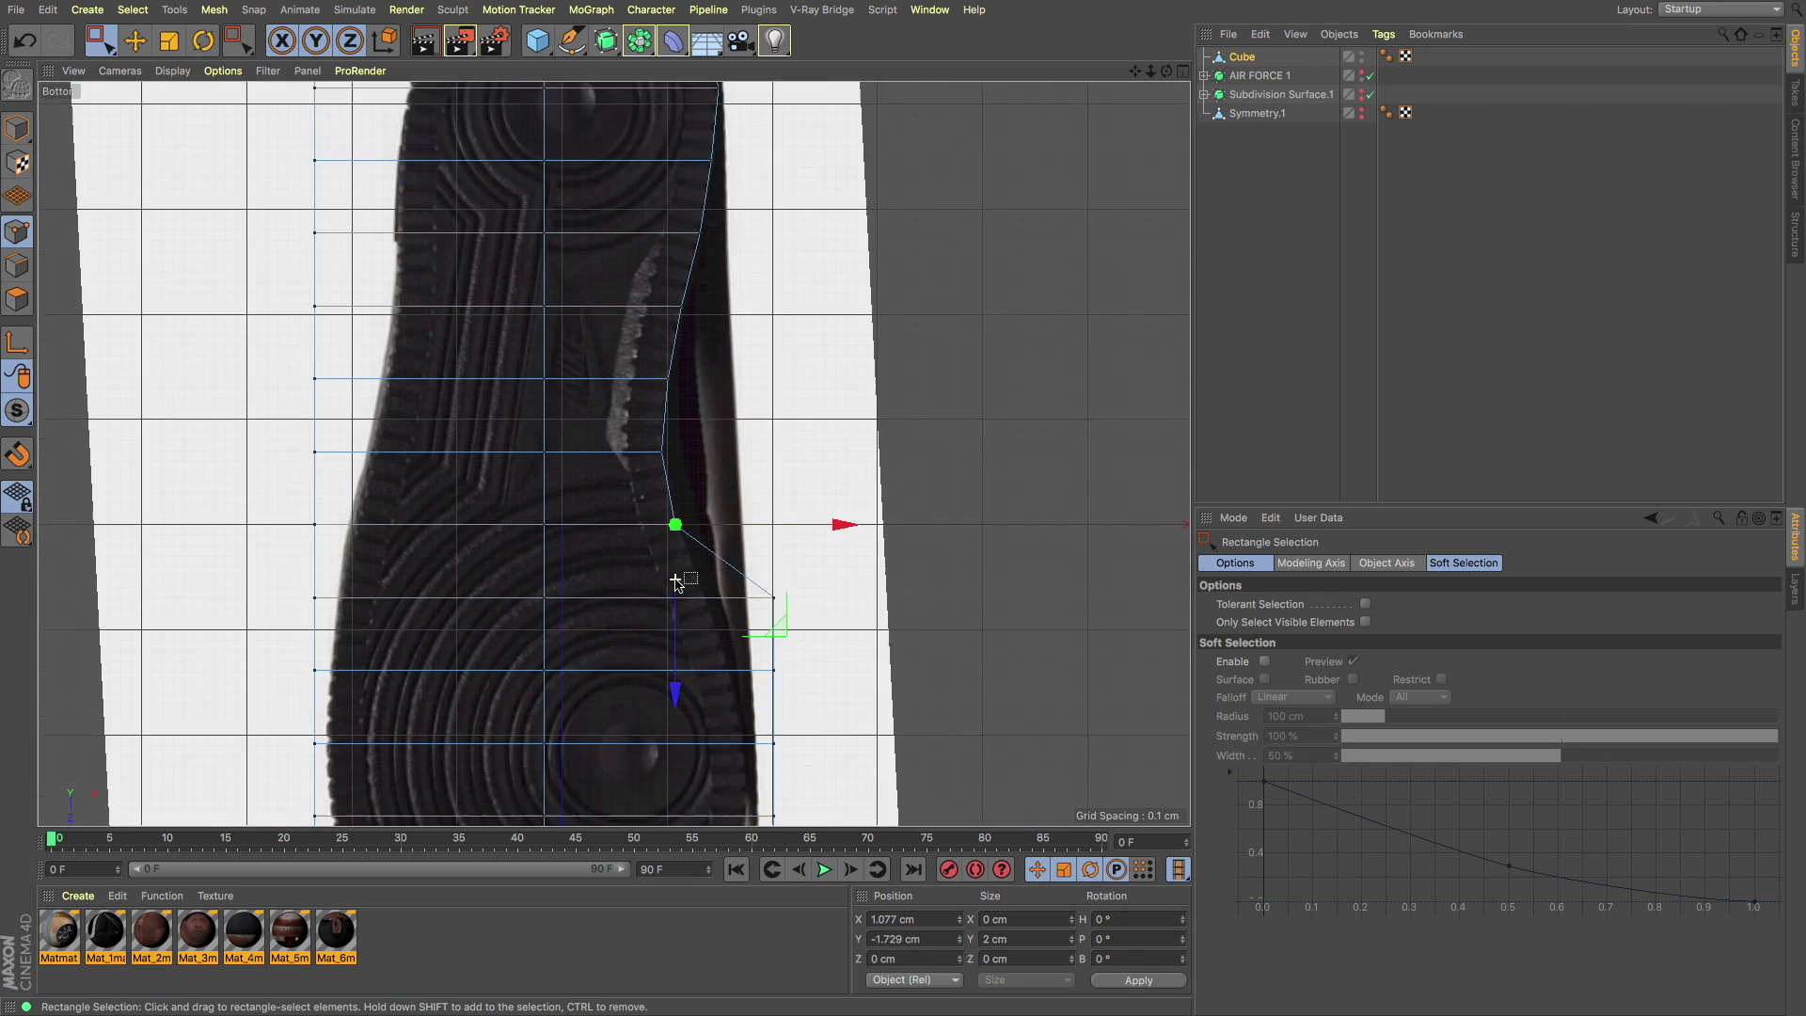
drag(757, 617, 799, 621)
drag(849, 698, 844, 698)
middle_drag(739, 902, 791, 690)
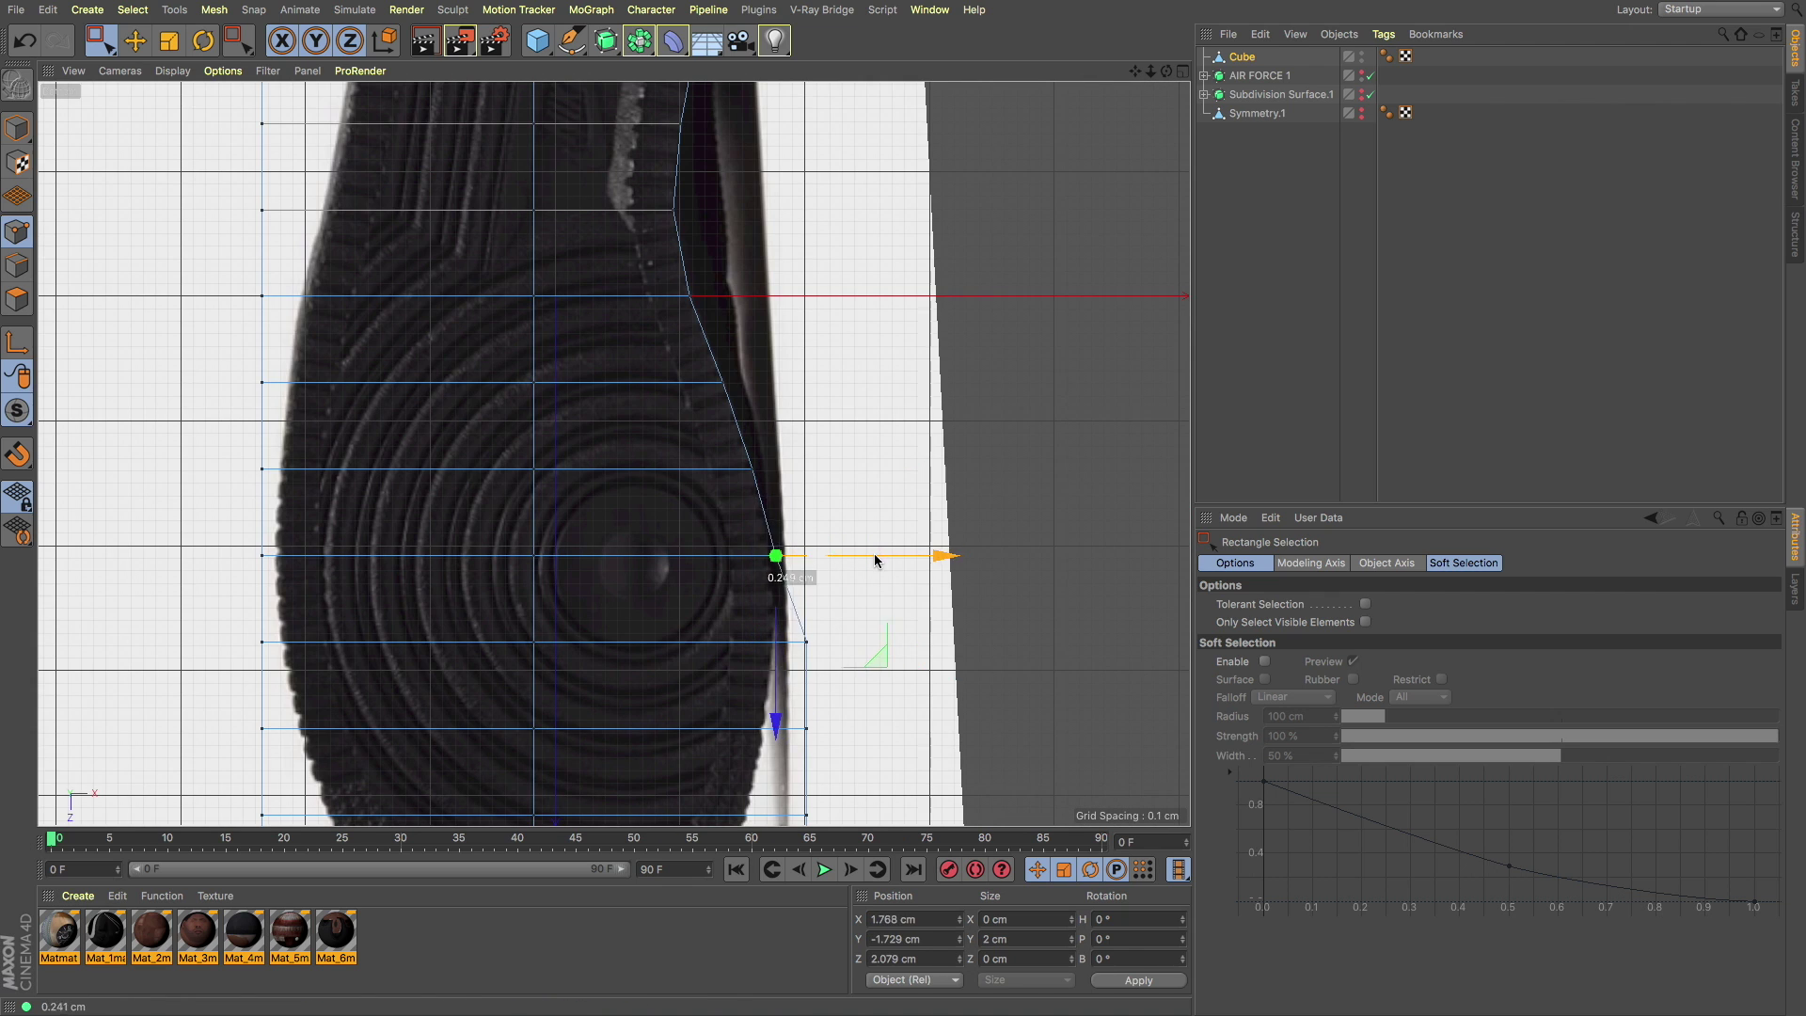
drag(875, 648, 871, 648)
Step: Move the corner points in to round off the sole's end
scroll(788, 542, down, 3)
drag(745, 613, 748, 616)
scroll(787, 664, up, 3)
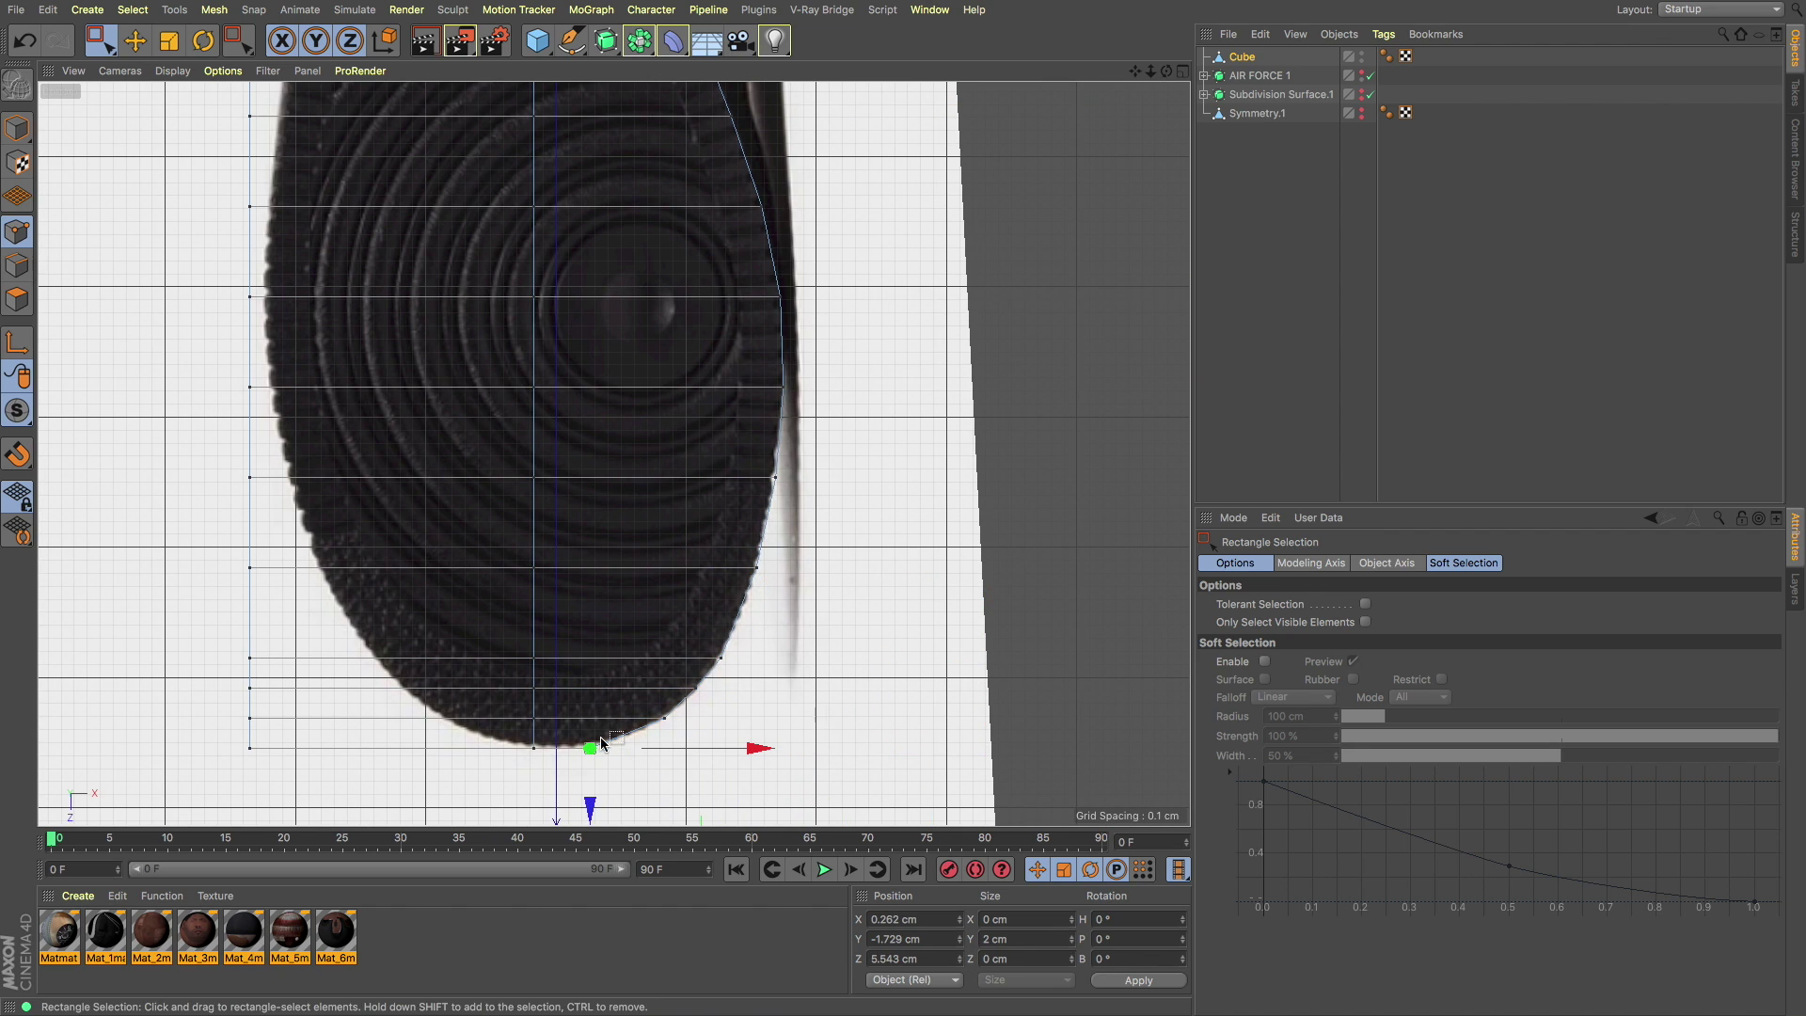
drag(590, 696, 591, 694)
scroll(460, 752, up, 1)
drag(199, 733, 242, 759)
drag(515, 796, 500, 695)
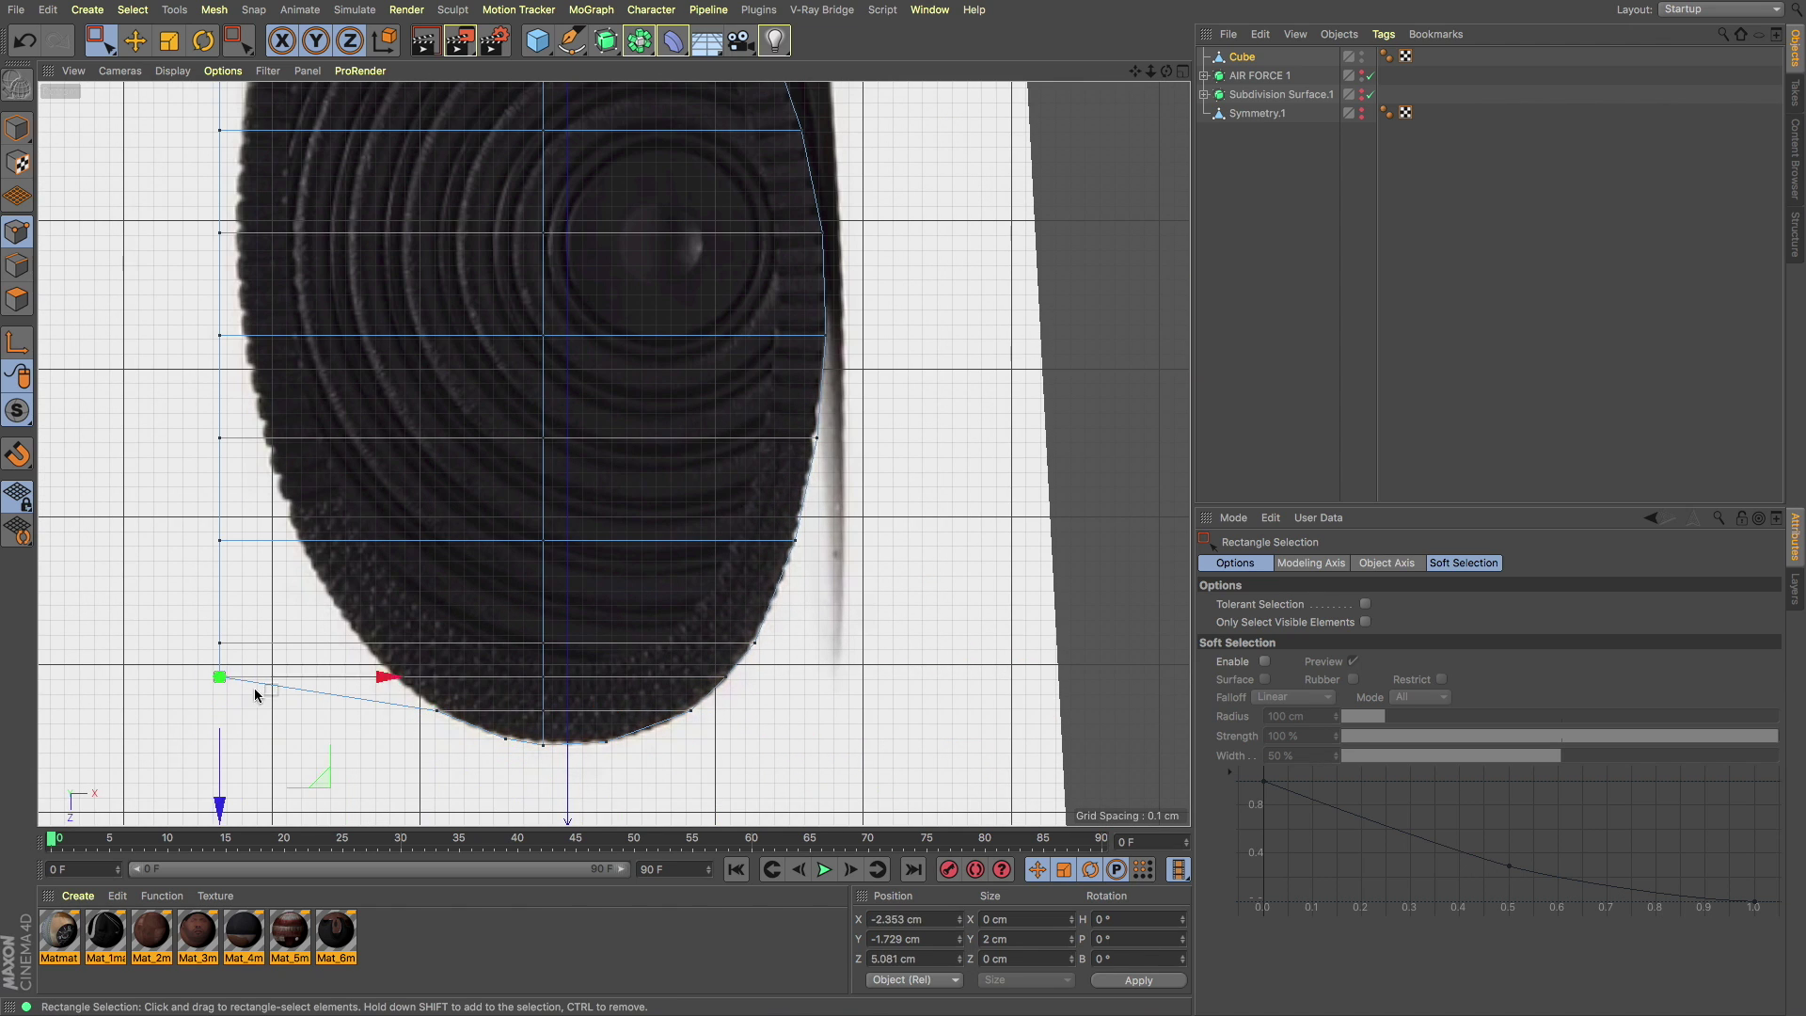
drag(261, 666, 264, 559)
Step: Fit the points along the sole's inner curve onto the reference edge
scroll(322, 564, down, 3)
scroll(319, 630, up, 2)
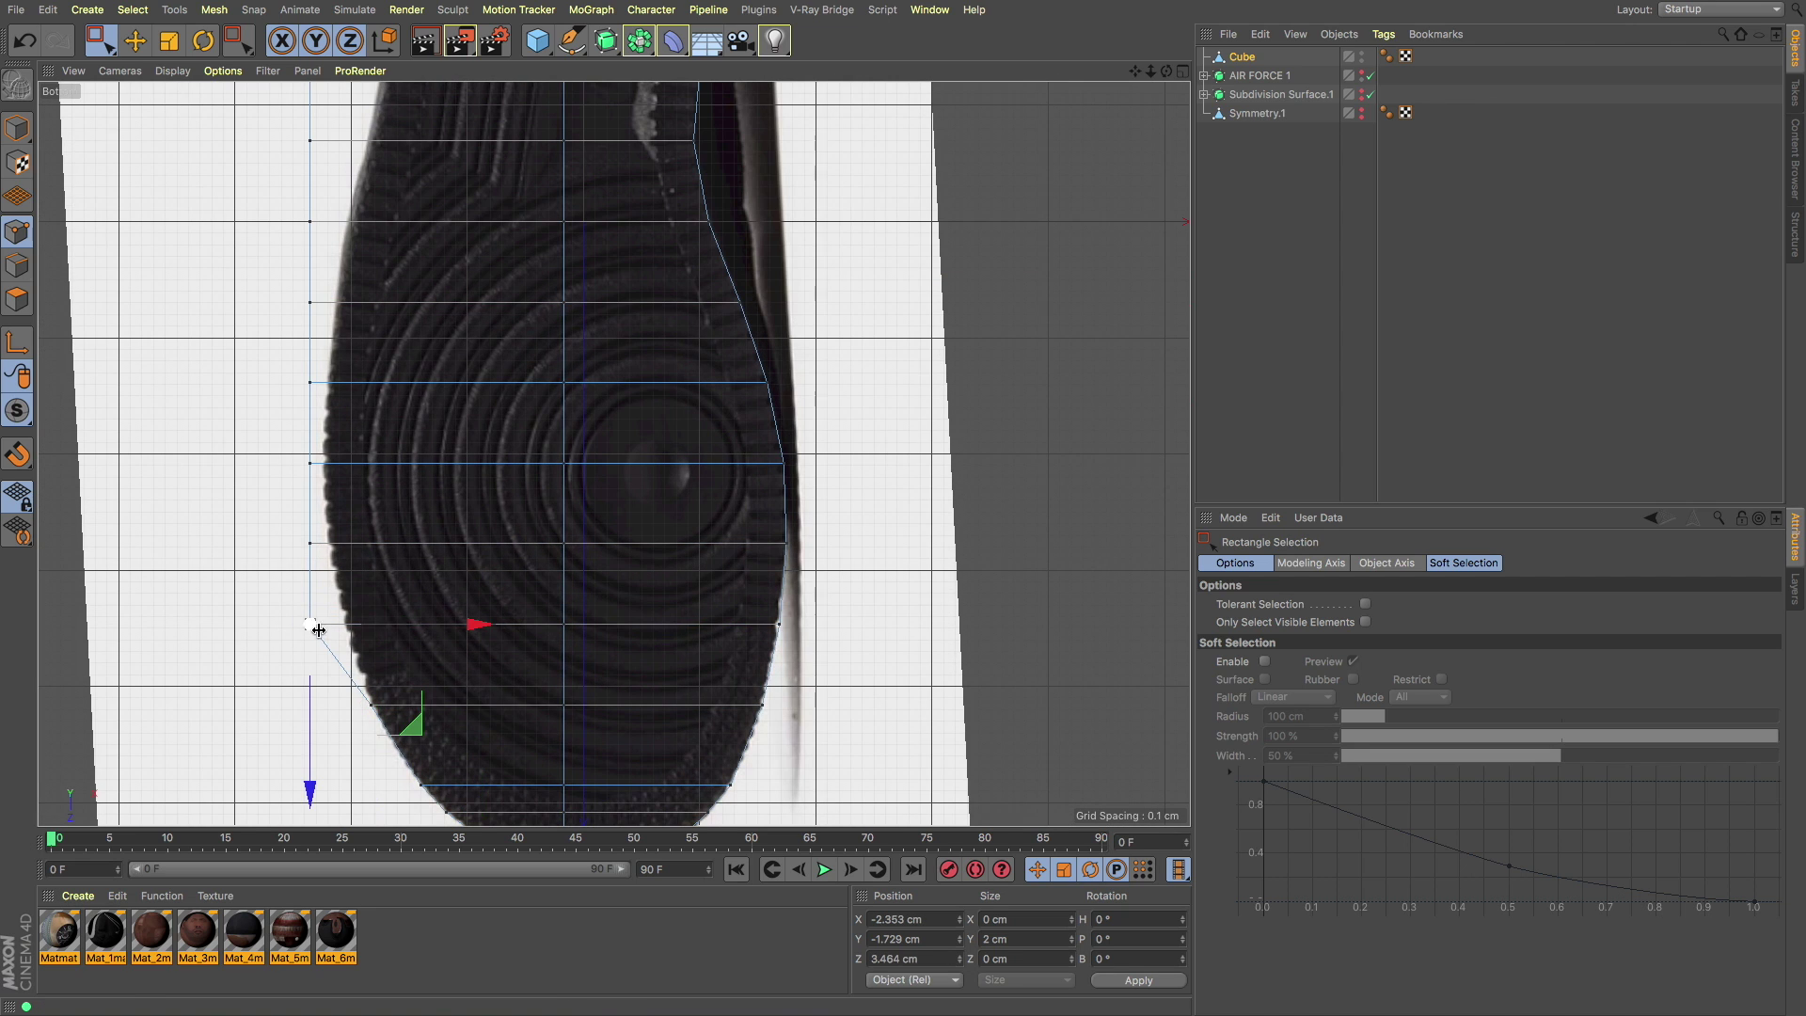
drag(421, 626, 411, 547)
scroll(404, 571, down, 1)
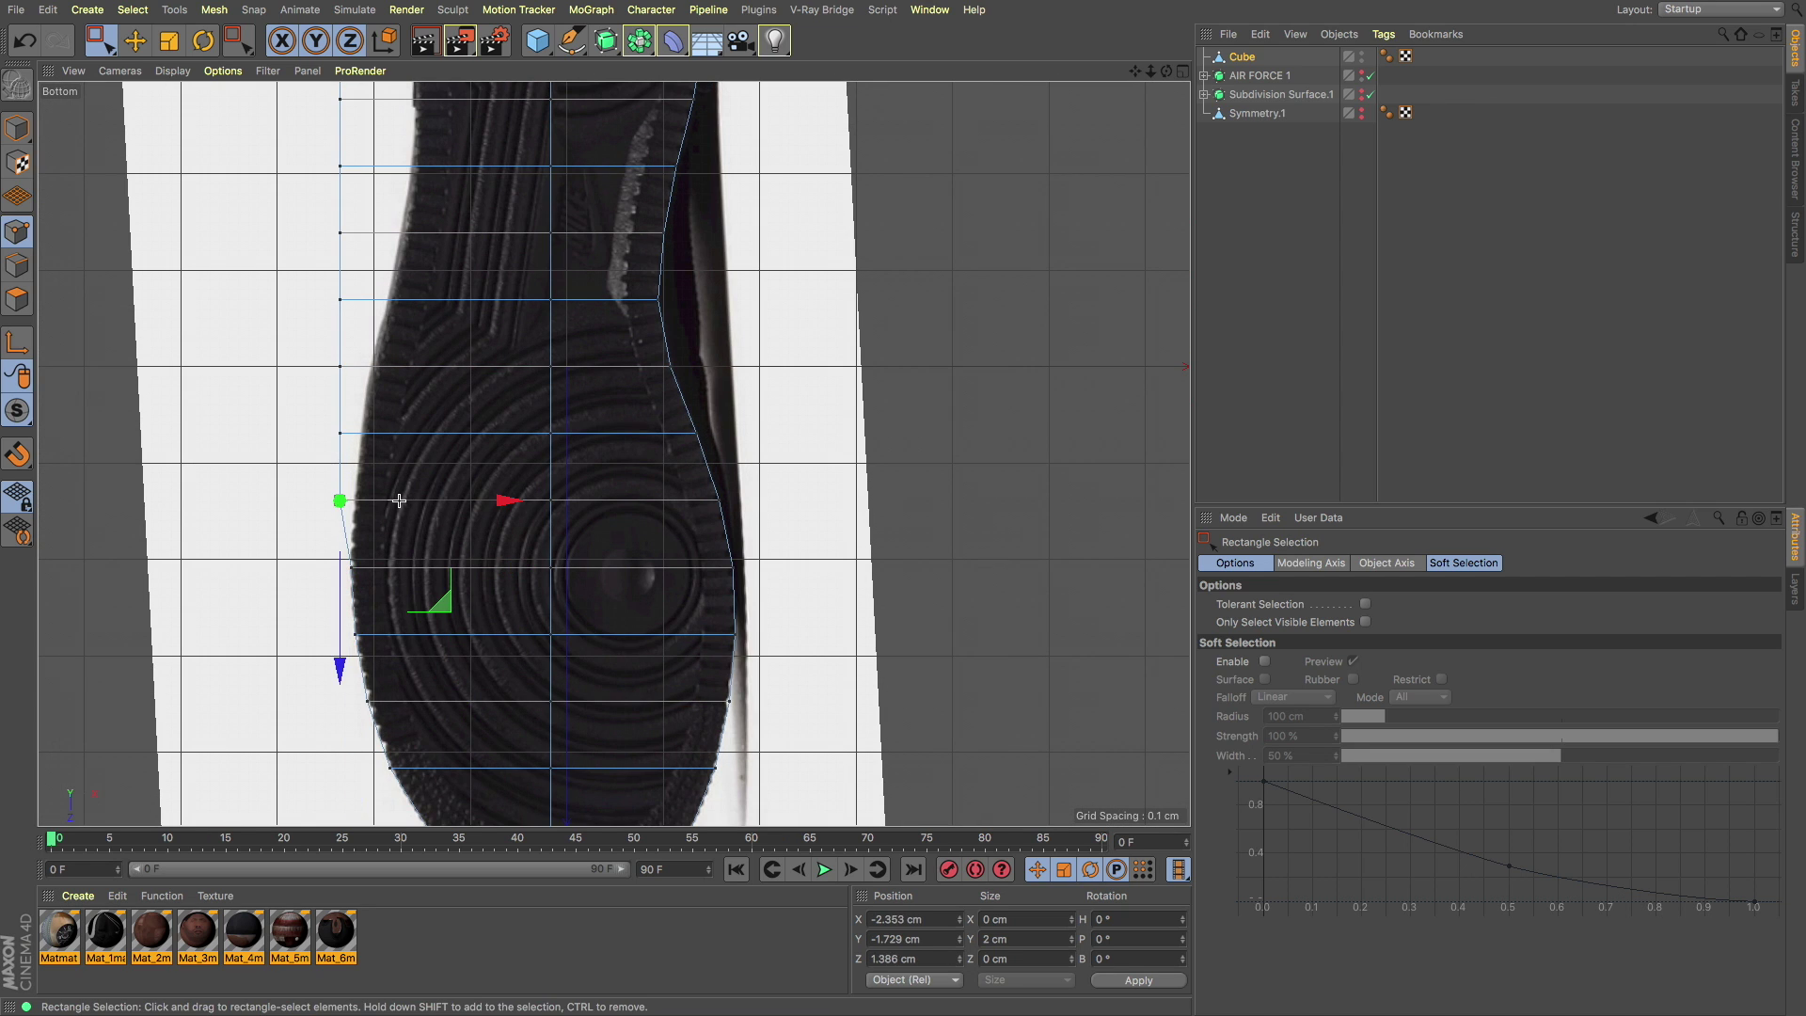
drag(460, 366, 498, 510)
scroll(436, 351, down, 2)
scroll(435, 351, up, 2)
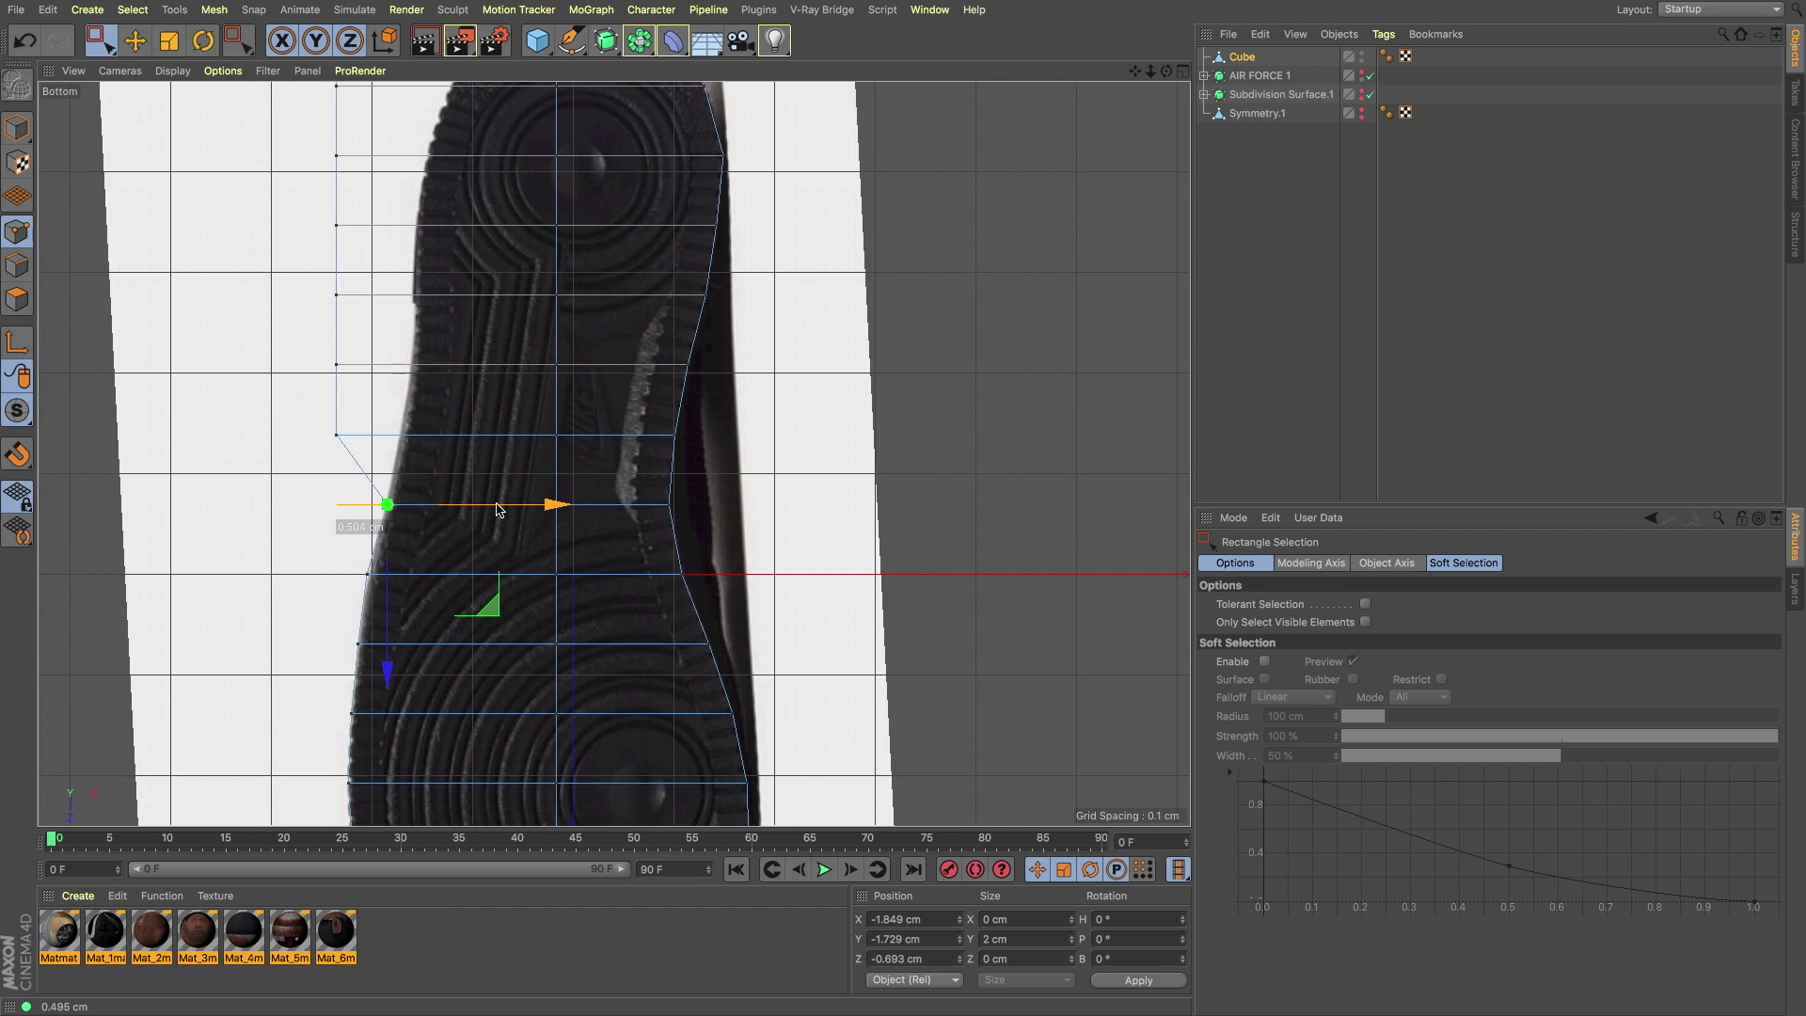
click(335, 435)
drag(437, 436, 502, 438)
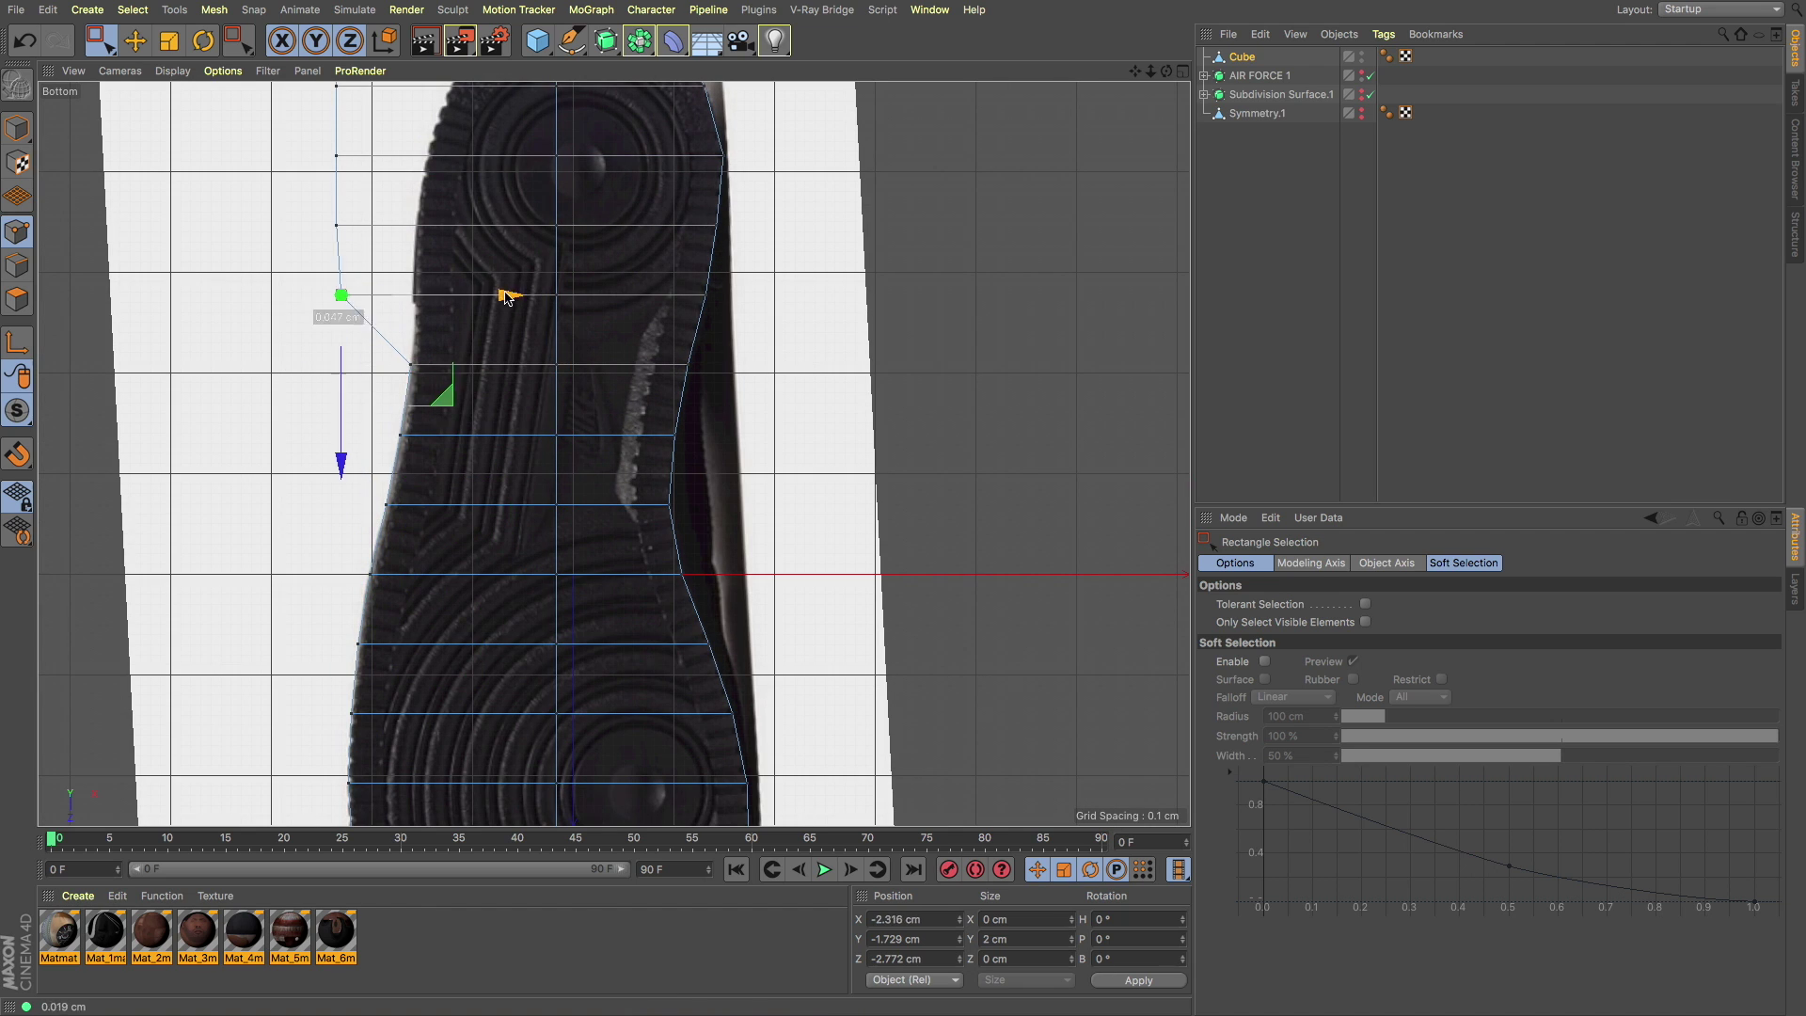
Step: Shape the rounded heel end by moving its outline points onto the sole edge
middle_drag(376, 113, 454, 246)
click(492, 367)
drag(526, 367, 608, 364)
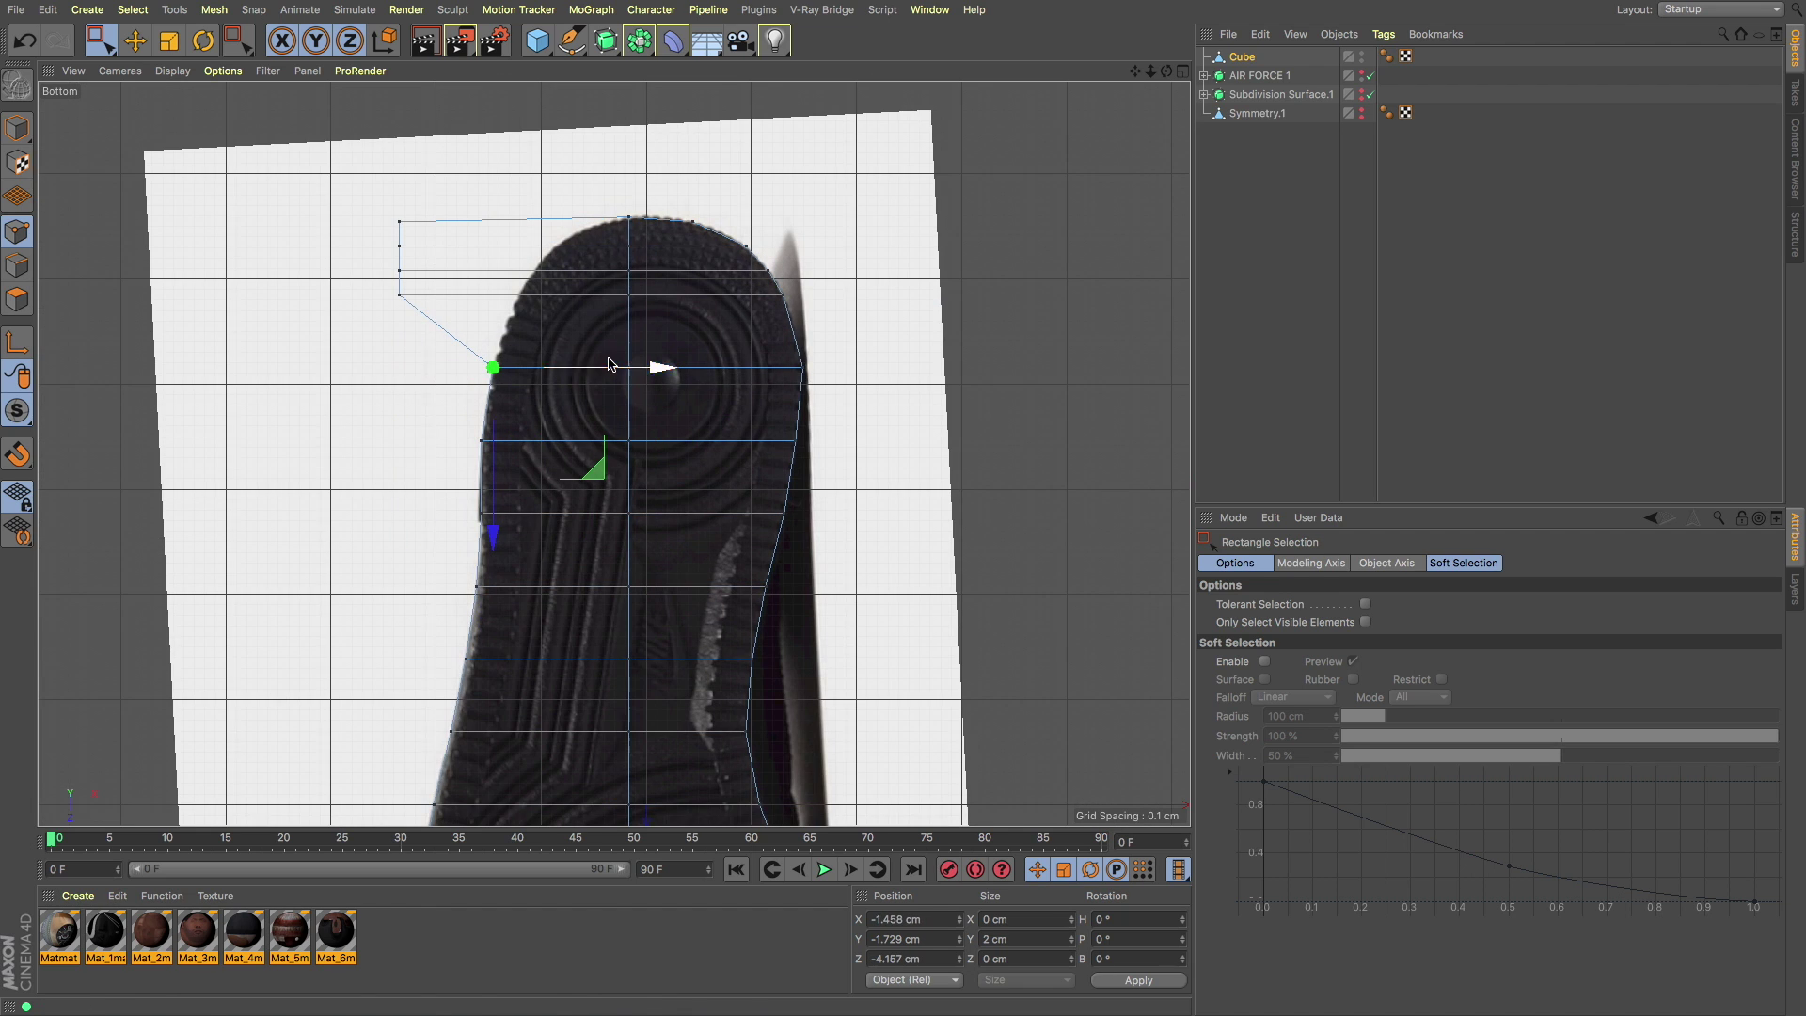
scroll(529, 283, up, 2)
click(364, 235)
drag(442, 235, 655, 247)
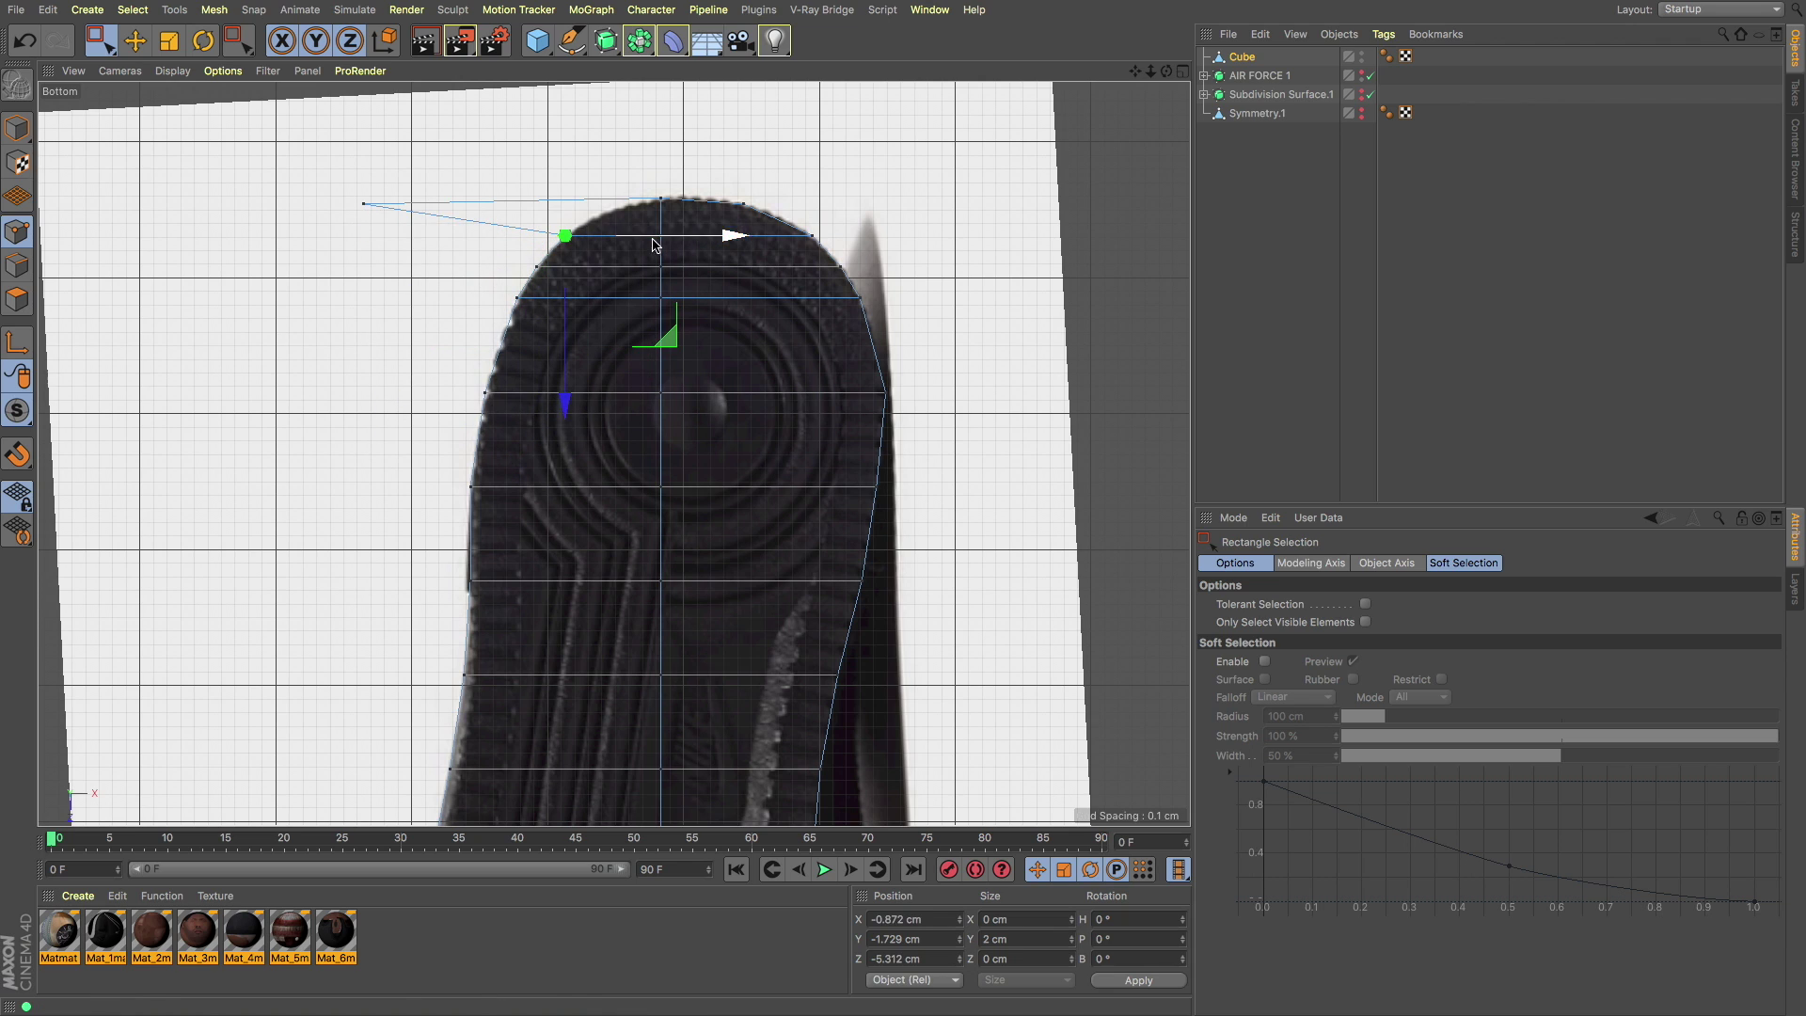
scroll(743, 301, down, 1)
click(815, 376)
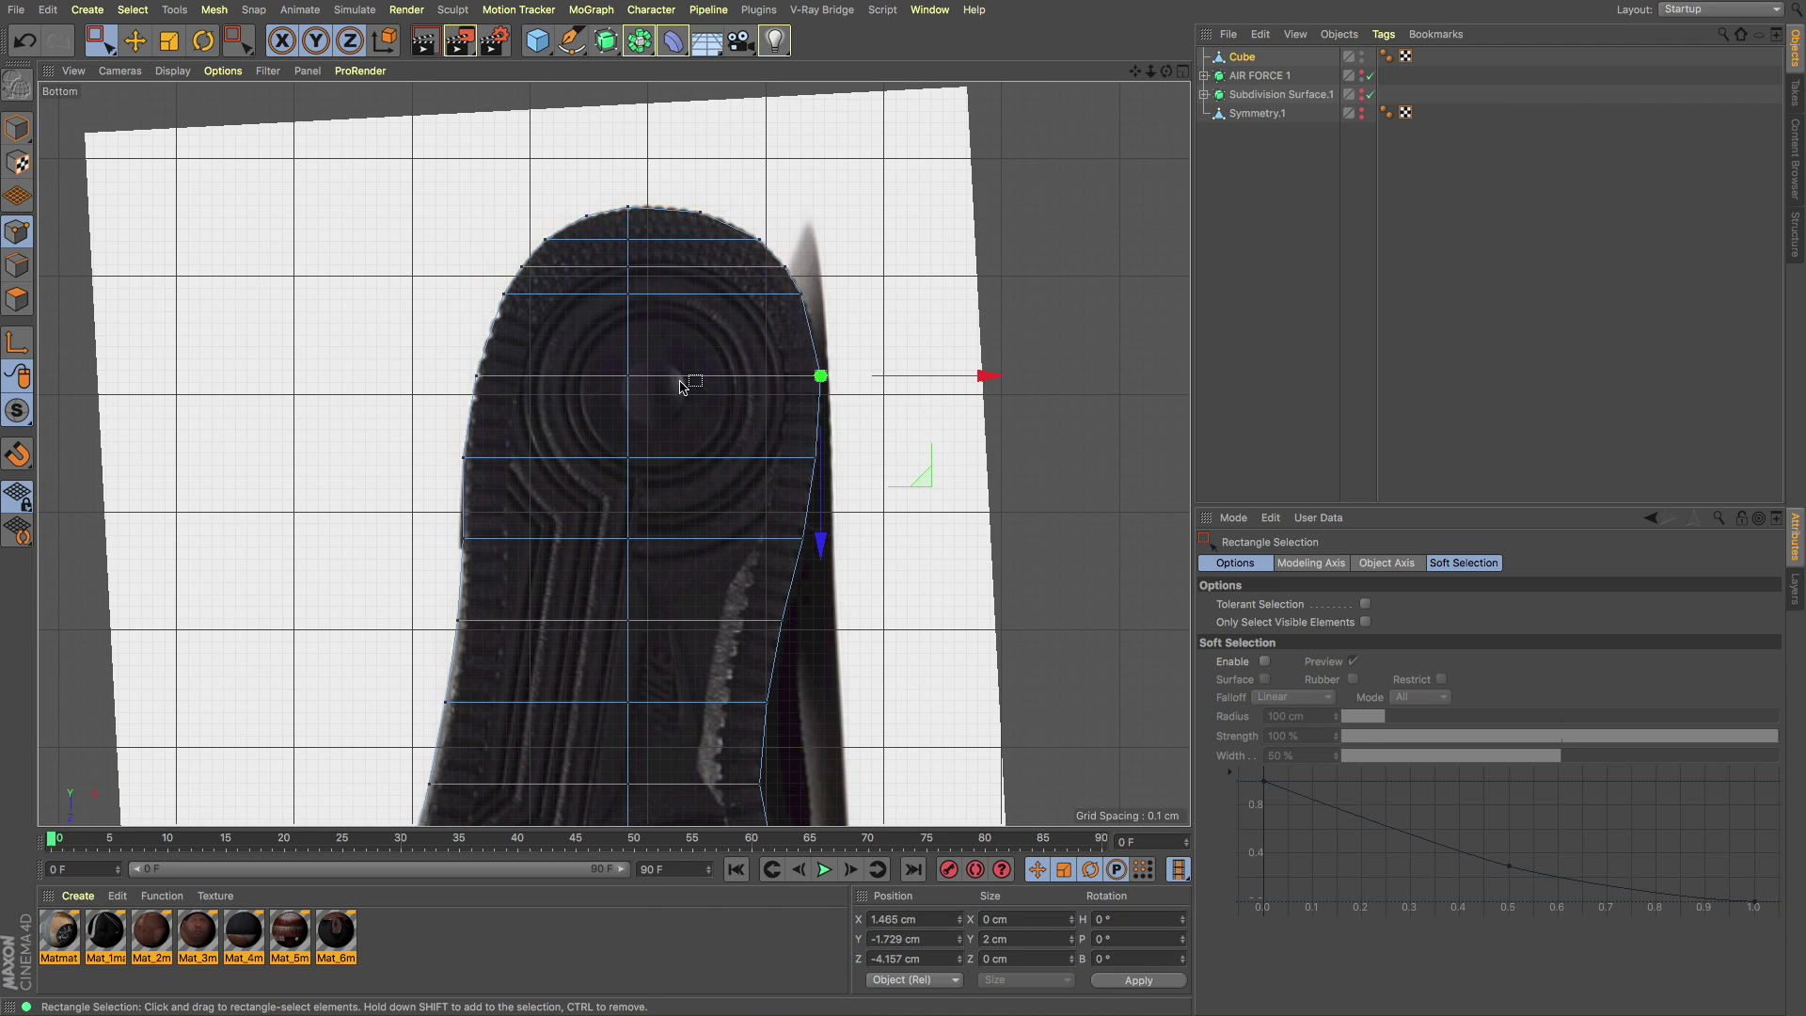
click(24, 299)
scroll(399, 410, down, 2)
scroll(399, 410, down, 2)
Step: Cut an edge loop around the sole just inside its outline
key(k)
key(l)
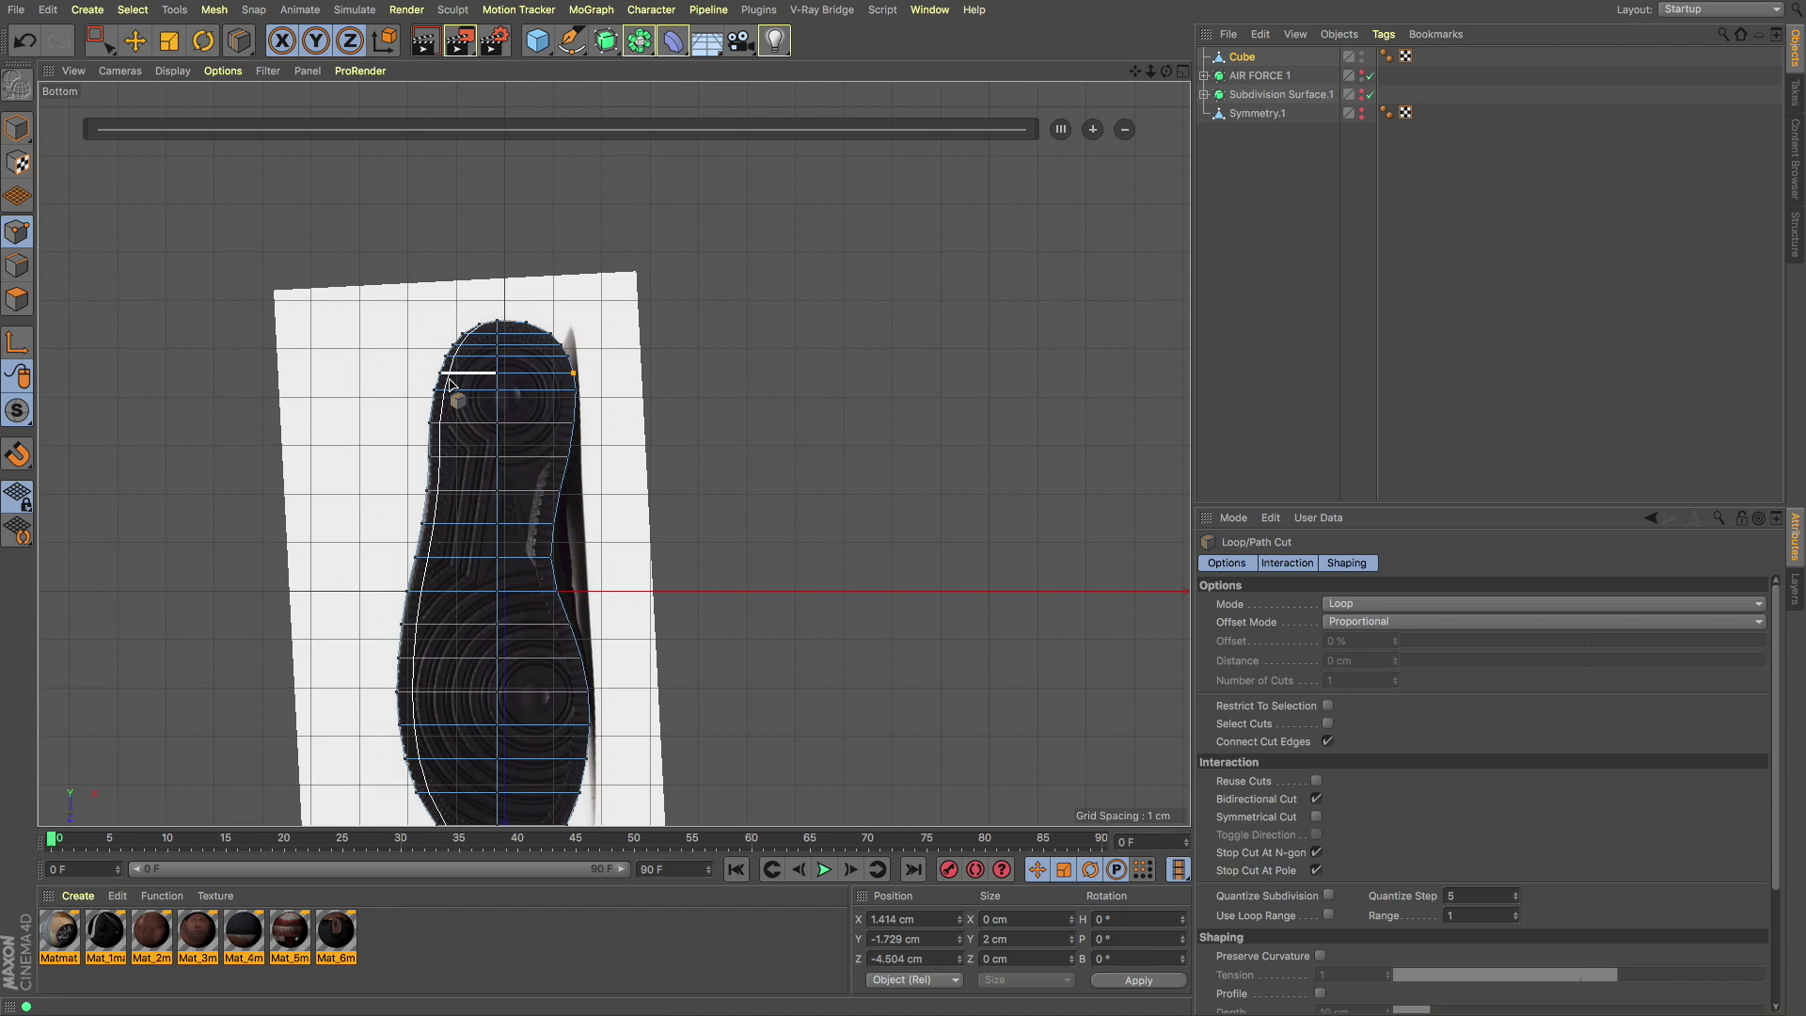
scroll(443, 562, up, 3)
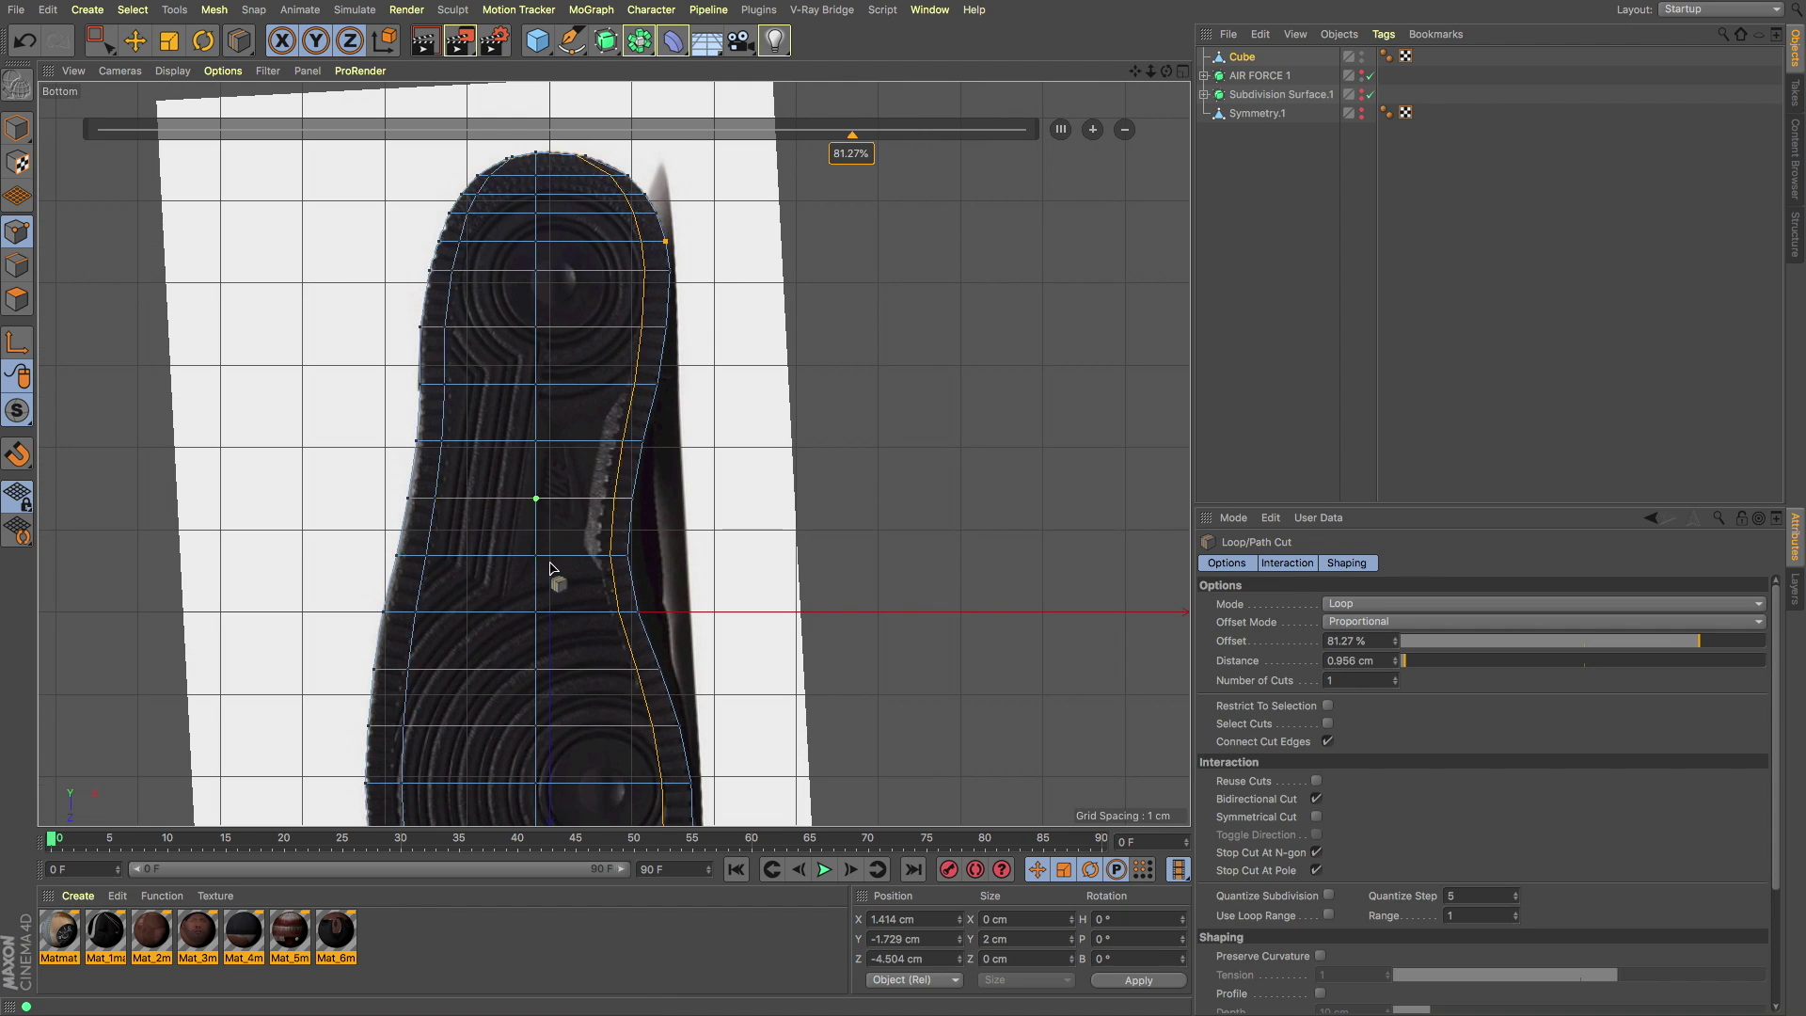
scroll(437, 564, down, 3)
Step: Switch to the four-view layout and save the scene as AF1P.c4d
key(F1)
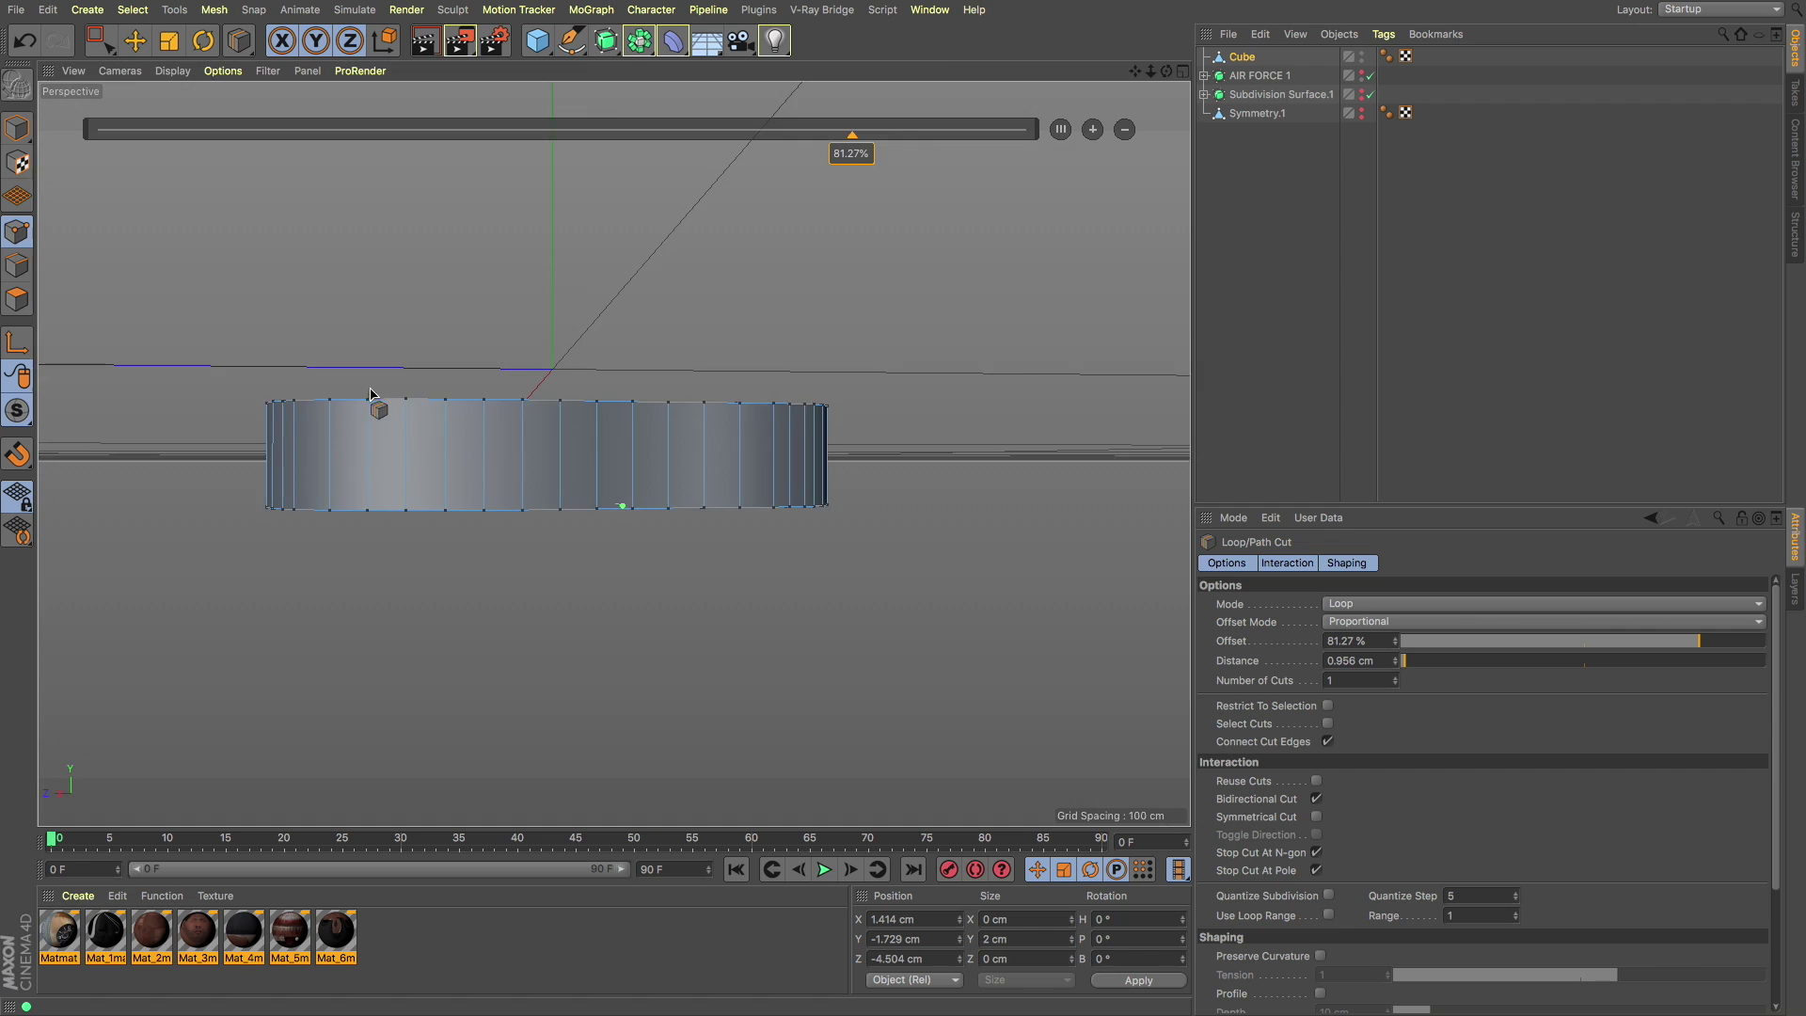
key(F5)
key(super+shift+s)
text(AF1P.c4d)
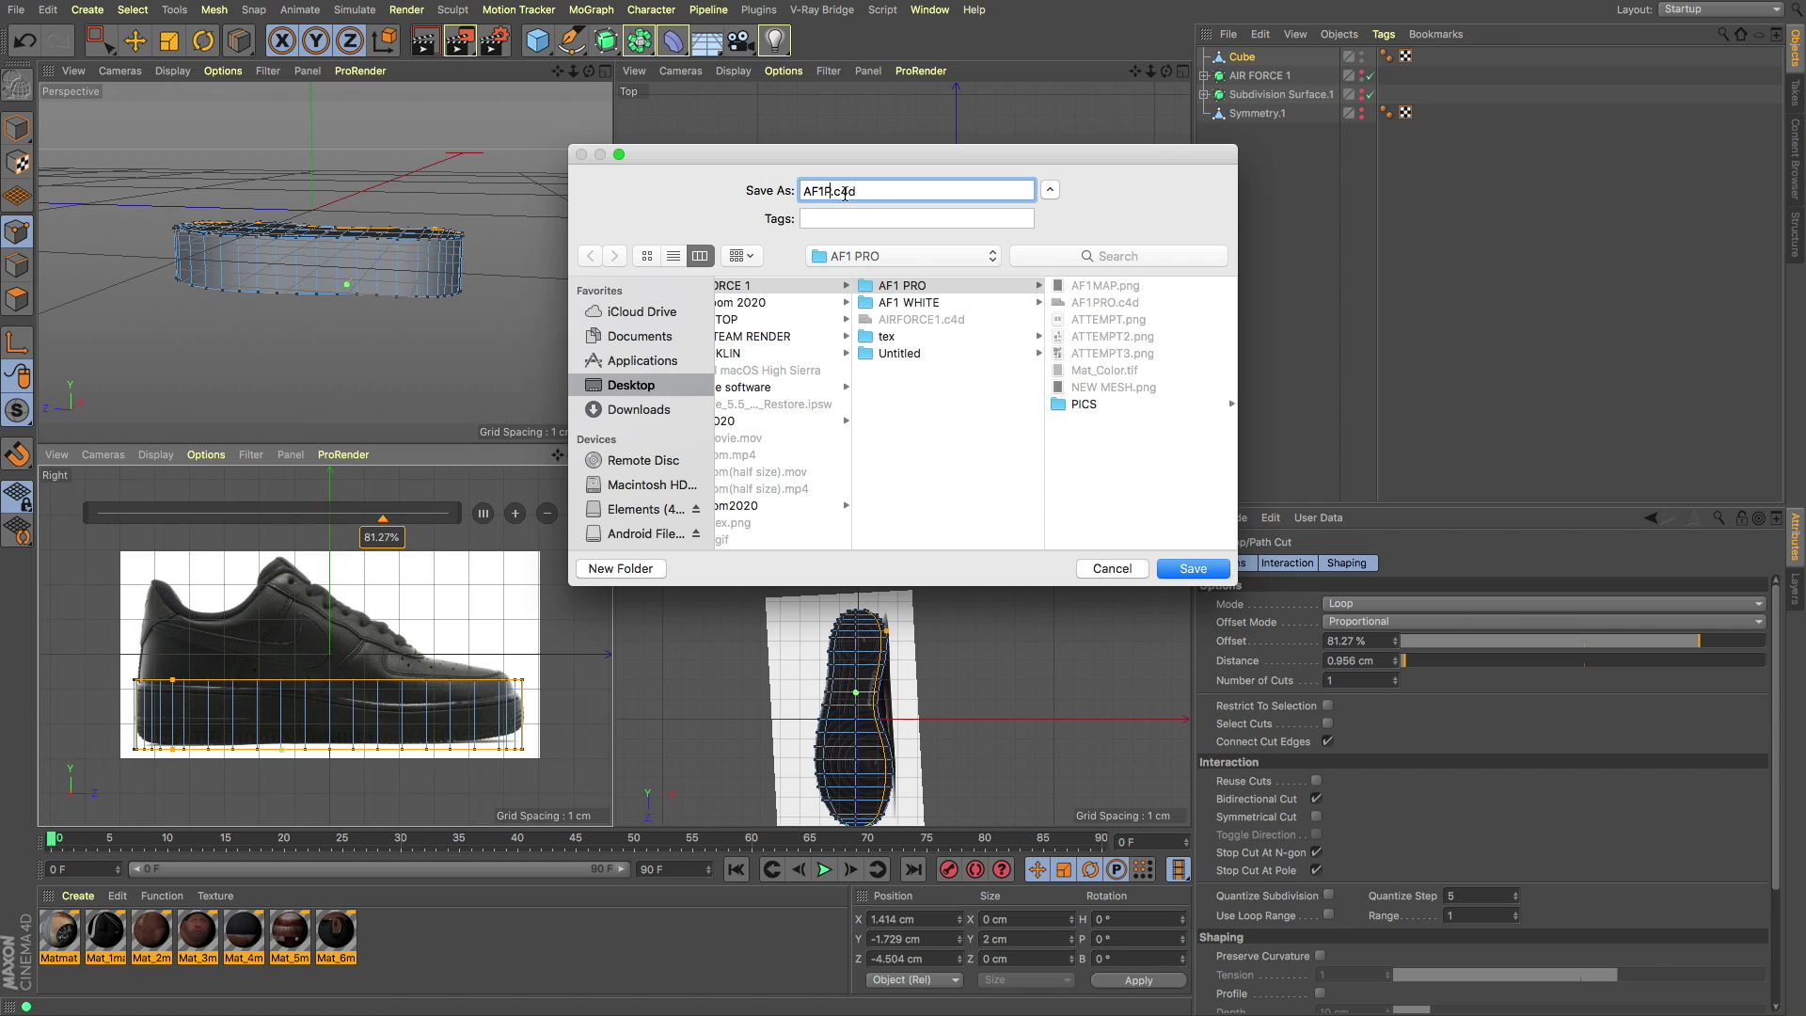
key(Return)
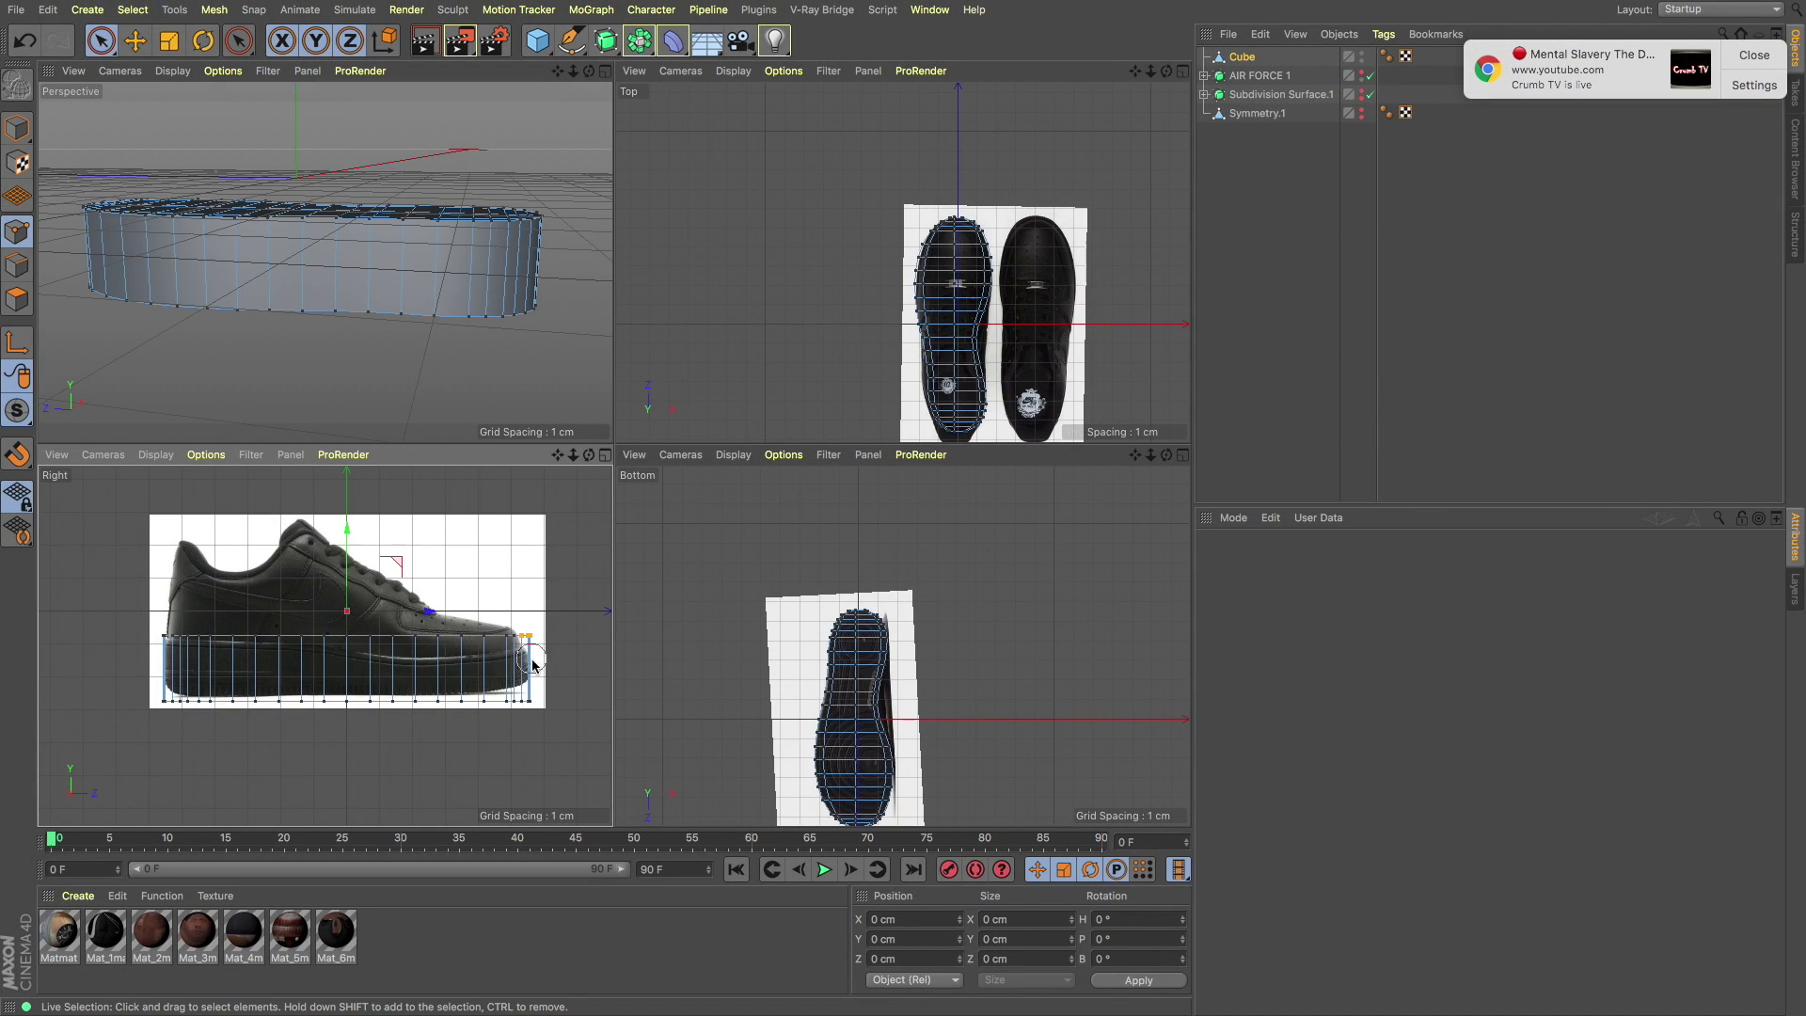
Step: In the maximized Right view, raise the front bottom sole points so the toe curves upward
scroll(606, 470, down, 2)
click(604, 454)
scroll(927, 528, up, 5)
scroll(936, 611, up, 4)
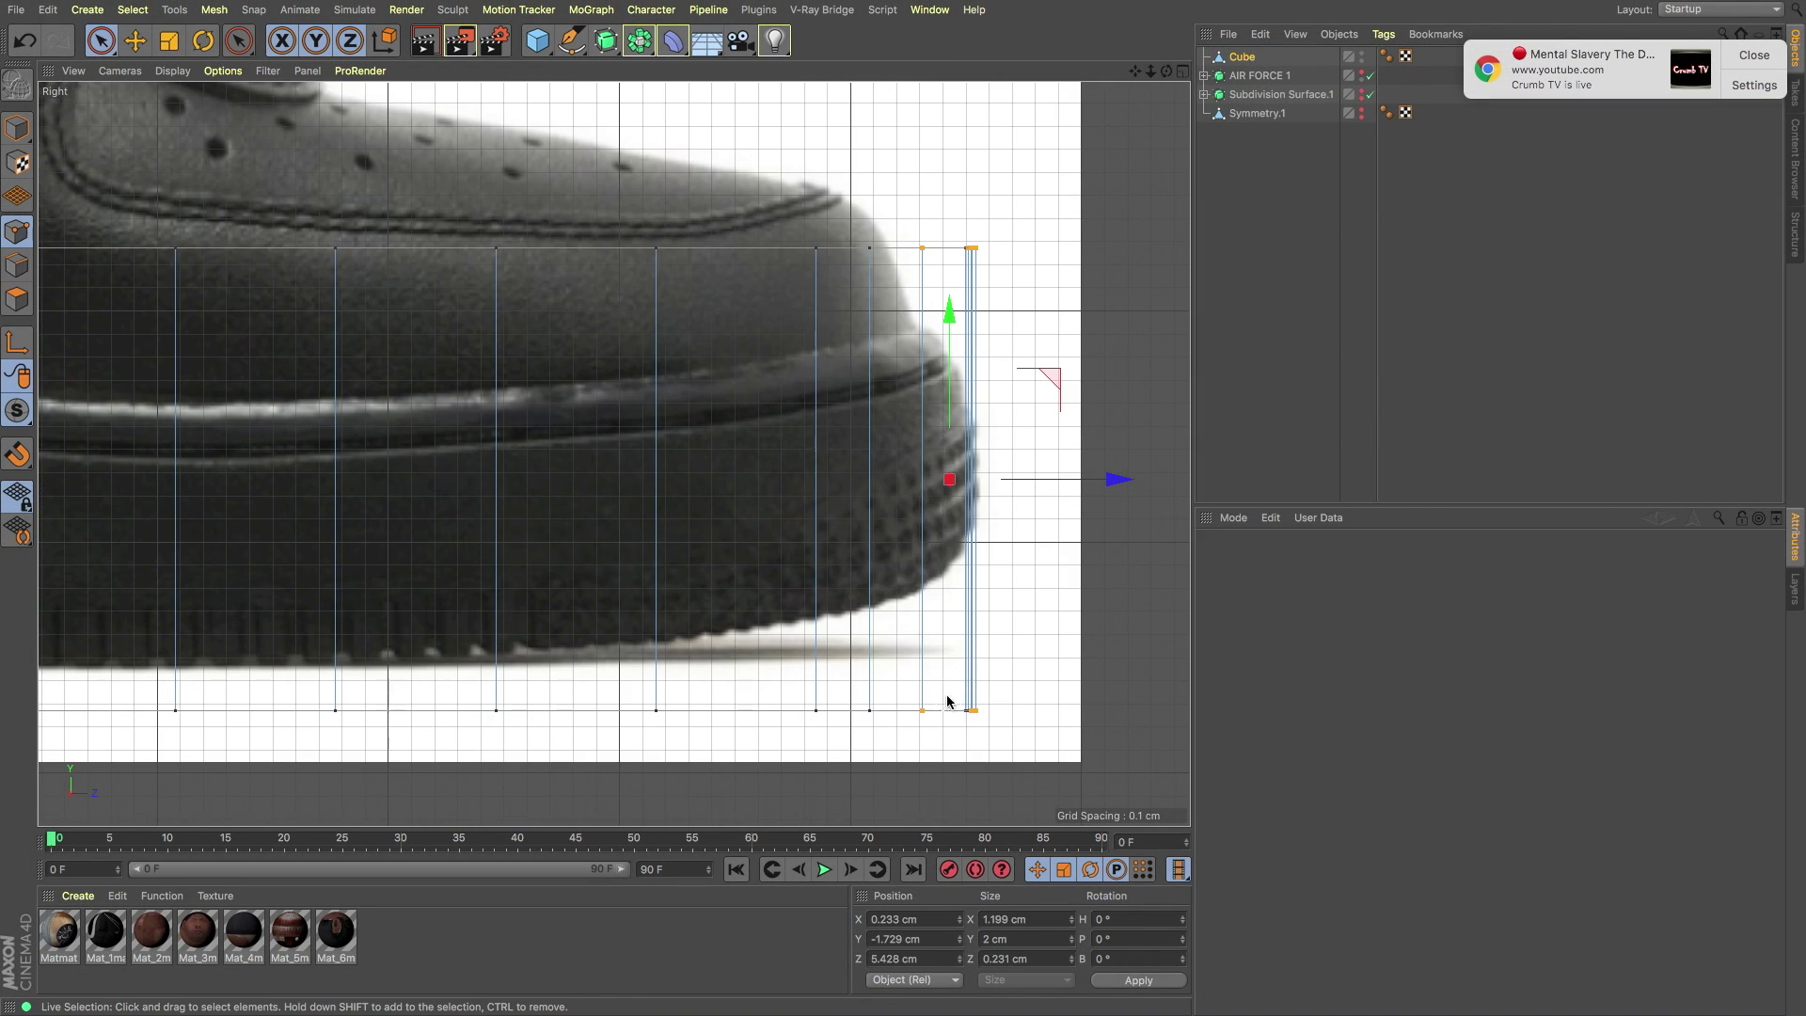
drag(964, 568, 964, 388)
key(0)
mouse_move(1007, 664)
mouse_down()
mouse_move(908, 729)
mouse_move(921, 573)
mouse_up()
mouse_move(869, 709)
mouse_down()
mouse_move(869, 608)
mouse_move(815, 615)
mouse_up()
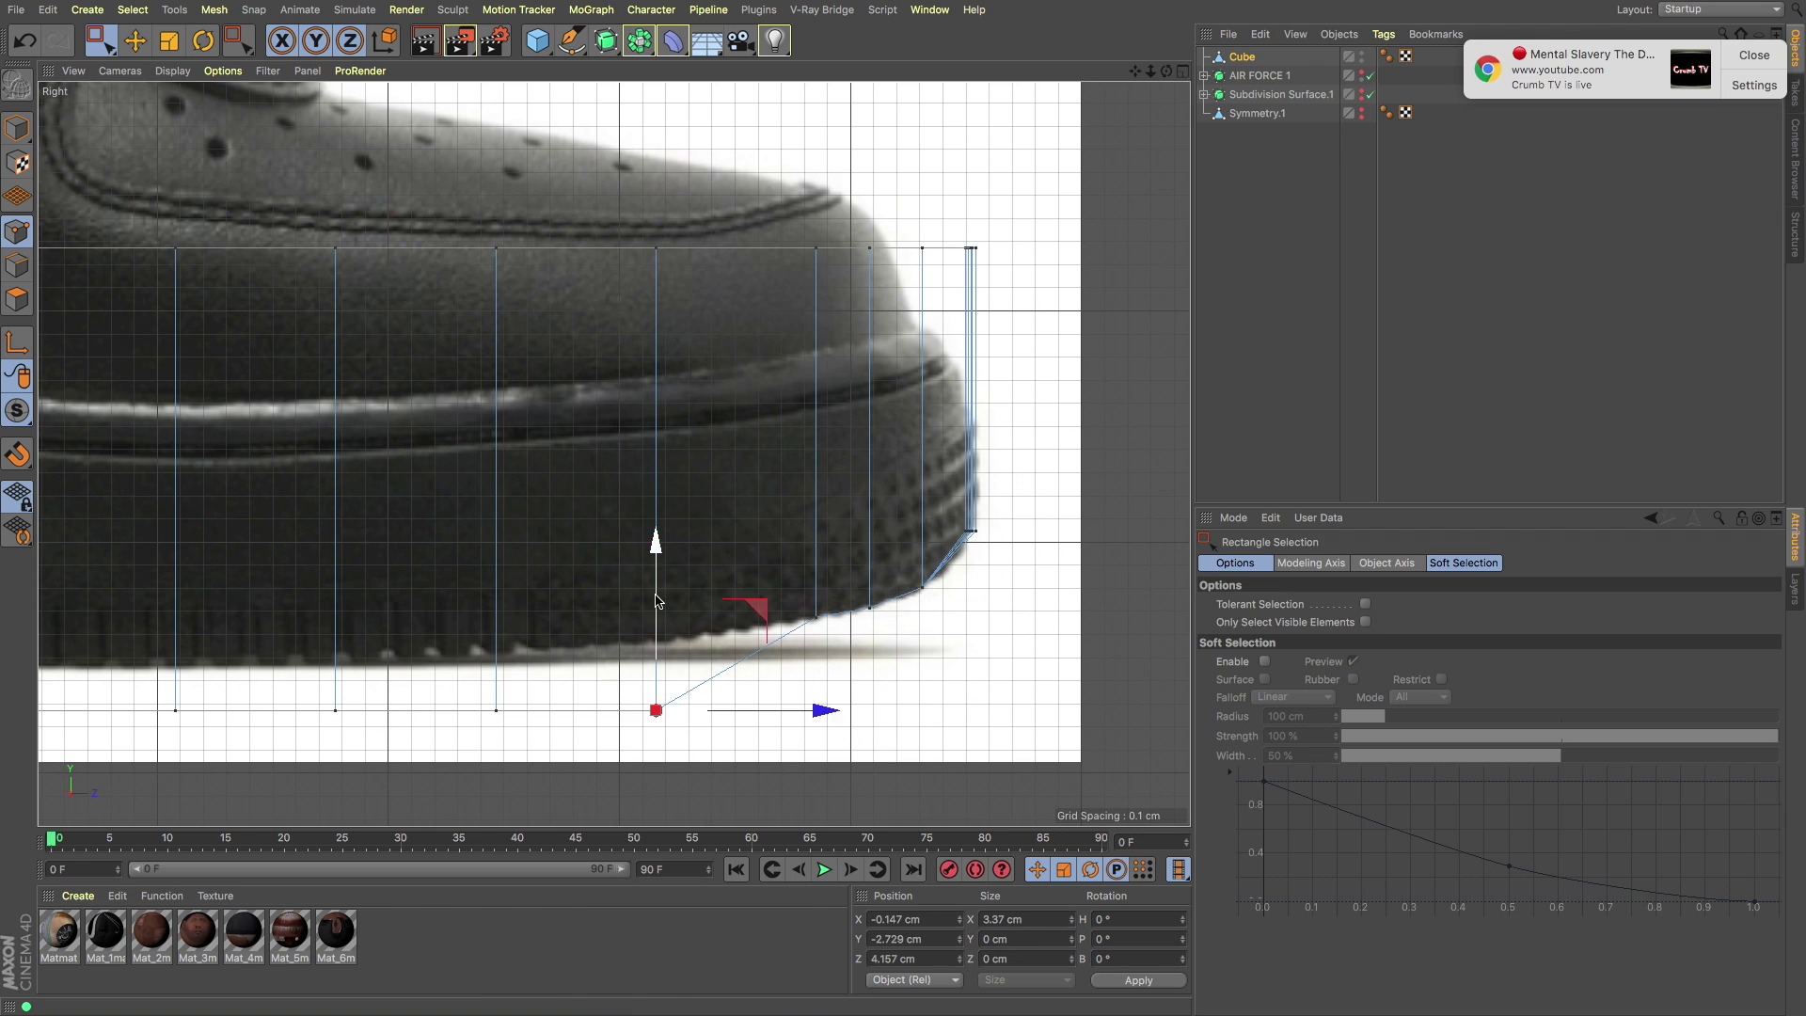
drag(655, 709, 655, 642)
click(495, 709)
scroll(553, 623, down, 1)
scroll(553, 624, down, 2)
scroll(564, 611, up, 3)
drag(757, 611, 649, 585)
mouse_move(512, 651)
mouse_down()
mouse_move(565, 688)
mouse_move(540, 645)
mouse_move(475, 651)
mouse_up()
scroll(471, 634, down, 2)
scroll(470, 634, up, 2)
Step: Raise the sole points behind the toe to smooth the bottom curve
drag(556, 447, 556, 424)
drag(310, 632, 437, 654)
drag(377, 446, 377, 423)
scroll(443, 645, up, 2)
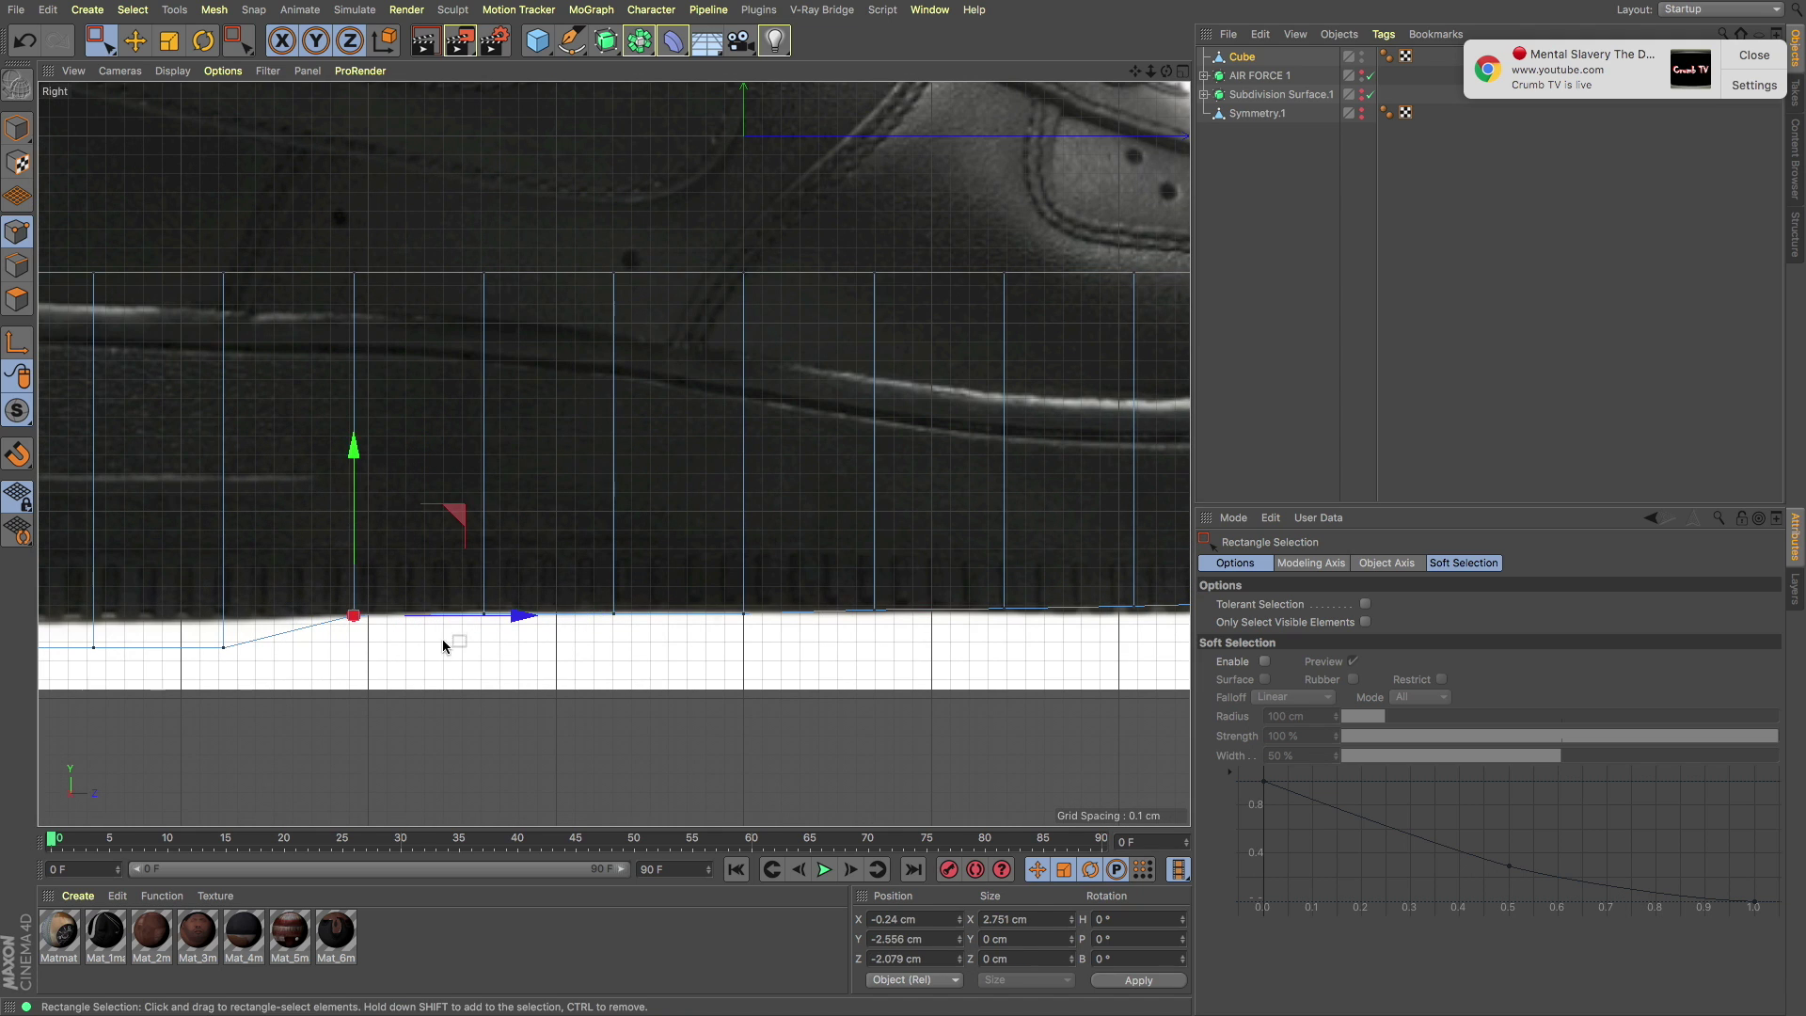
scroll(467, 616, down, 3)
scroll(488, 648, up, 2)
click(488, 637)
scroll(527, 640, up, 1)
scroll(649, 604, up, 1)
scroll(648, 605, up, 1)
click(481, 635)
drag(479, 530, 479, 503)
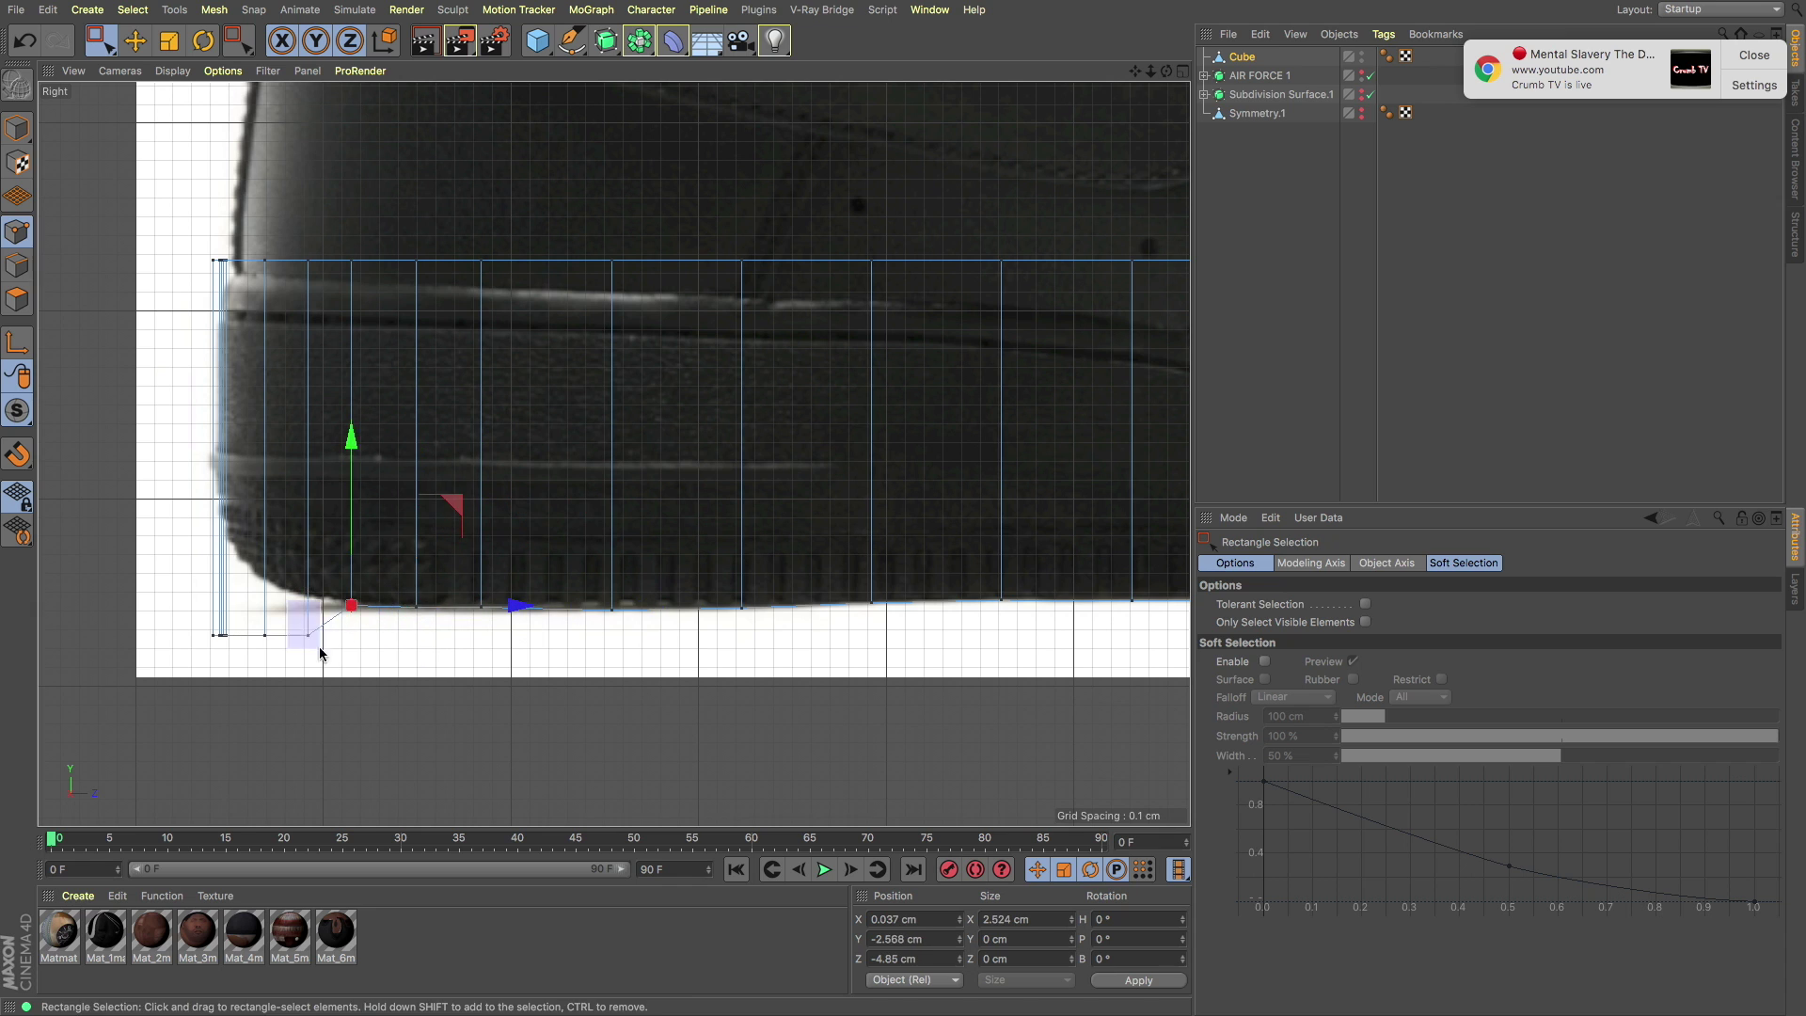
scroll(266, 508, up, 1)
Step: Shift the heel column of points slightly into line
drag(247, 601, 246, 470)
scroll(254, 471, down, 1)
drag(235, 225, 291, 527)
drag(334, 409, 329, 410)
scroll(336, 523, down, 3)
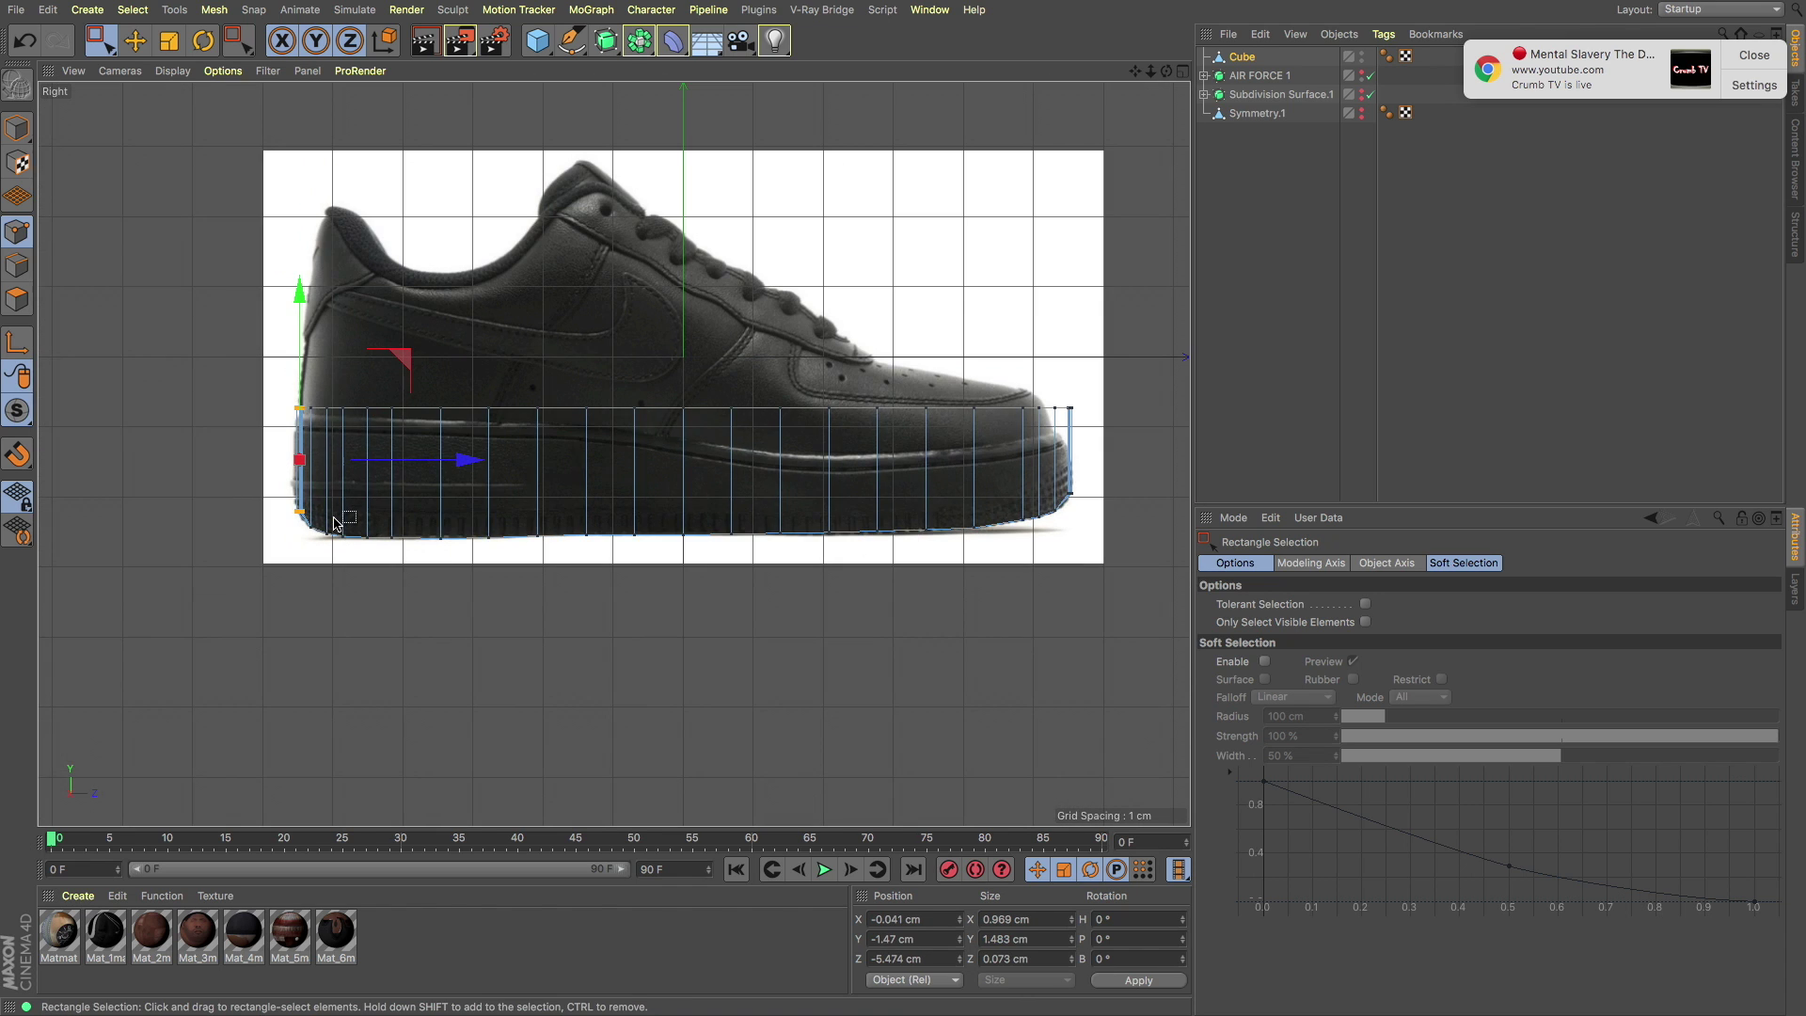
scroll(887, 436, up, 2)
scroll(787, 383, up, 2)
Step: Lower the toe's top points and nearby top-edge points onto the midsole line
mouse_move(715, 358)
mouse_down()
mouse_move(828, 414)
mouse_move(743, 369)
mouse_up()
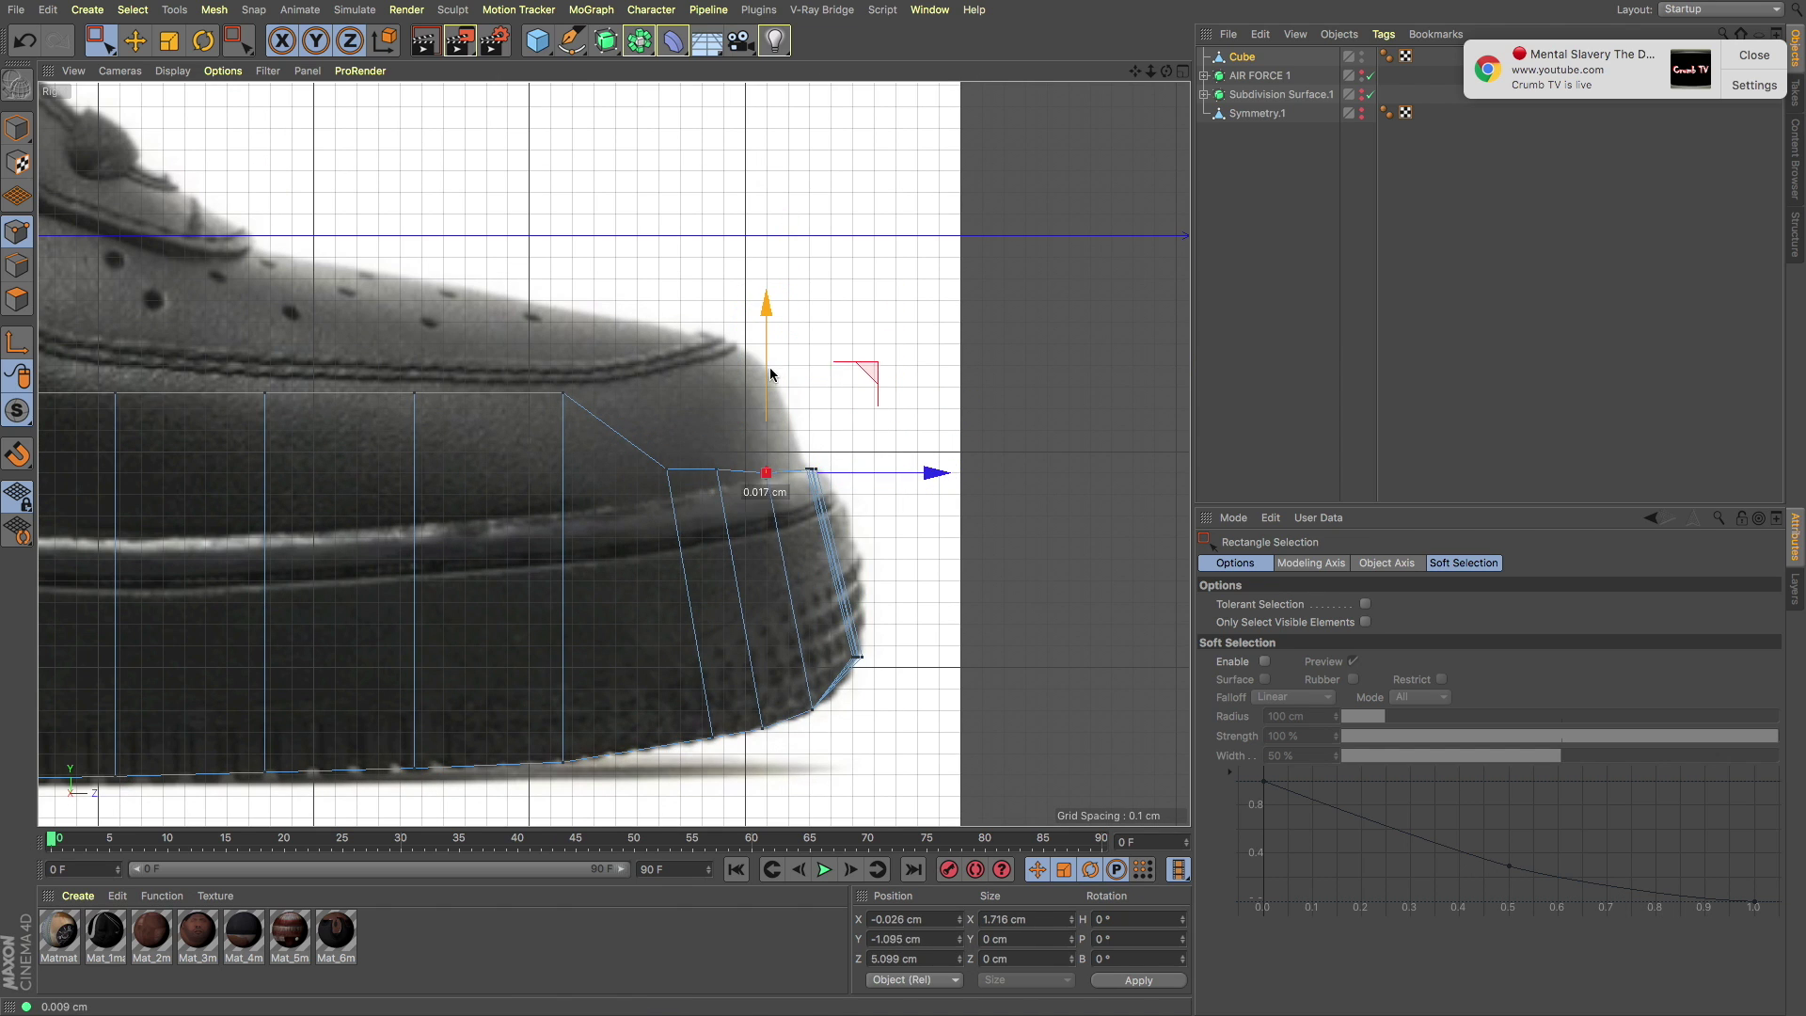
click(665, 468)
drag(670, 402, 673, 430)
click(562, 394)
drag(563, 334, 563, 372)
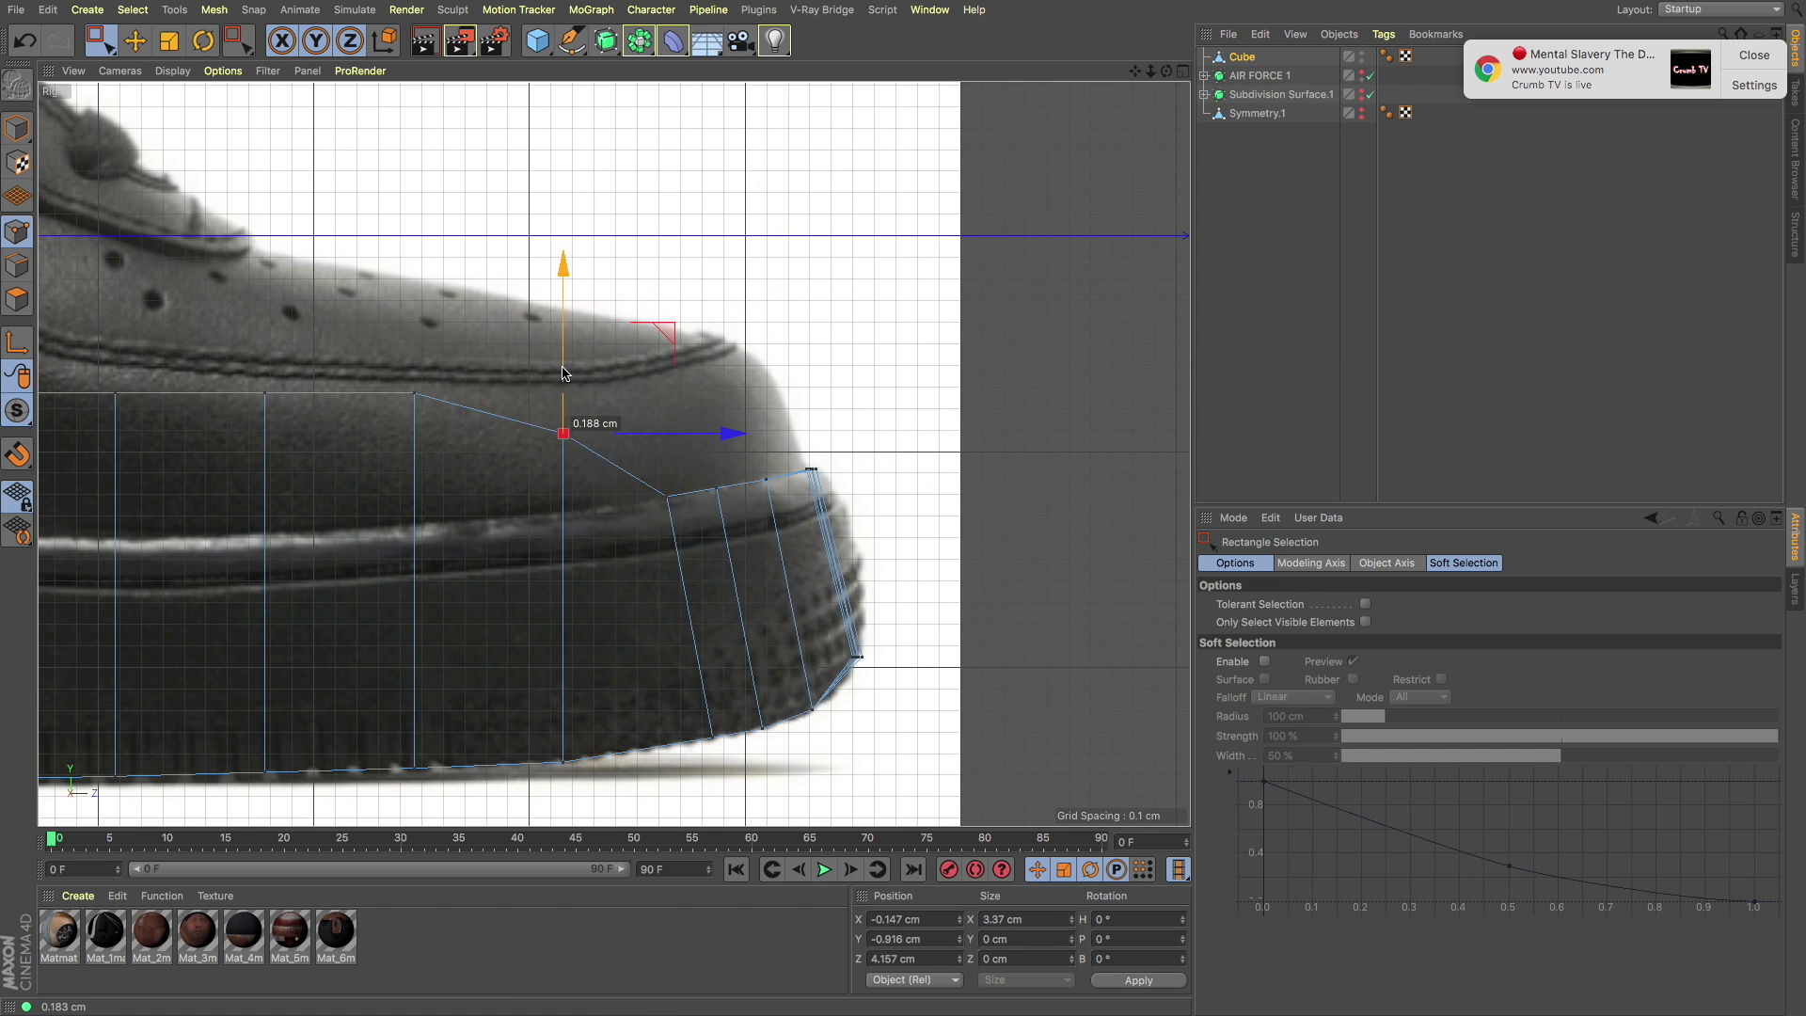
scroll(561, 513, down, 3)
scroll(576, 426, up, 3)
click(576, 426)
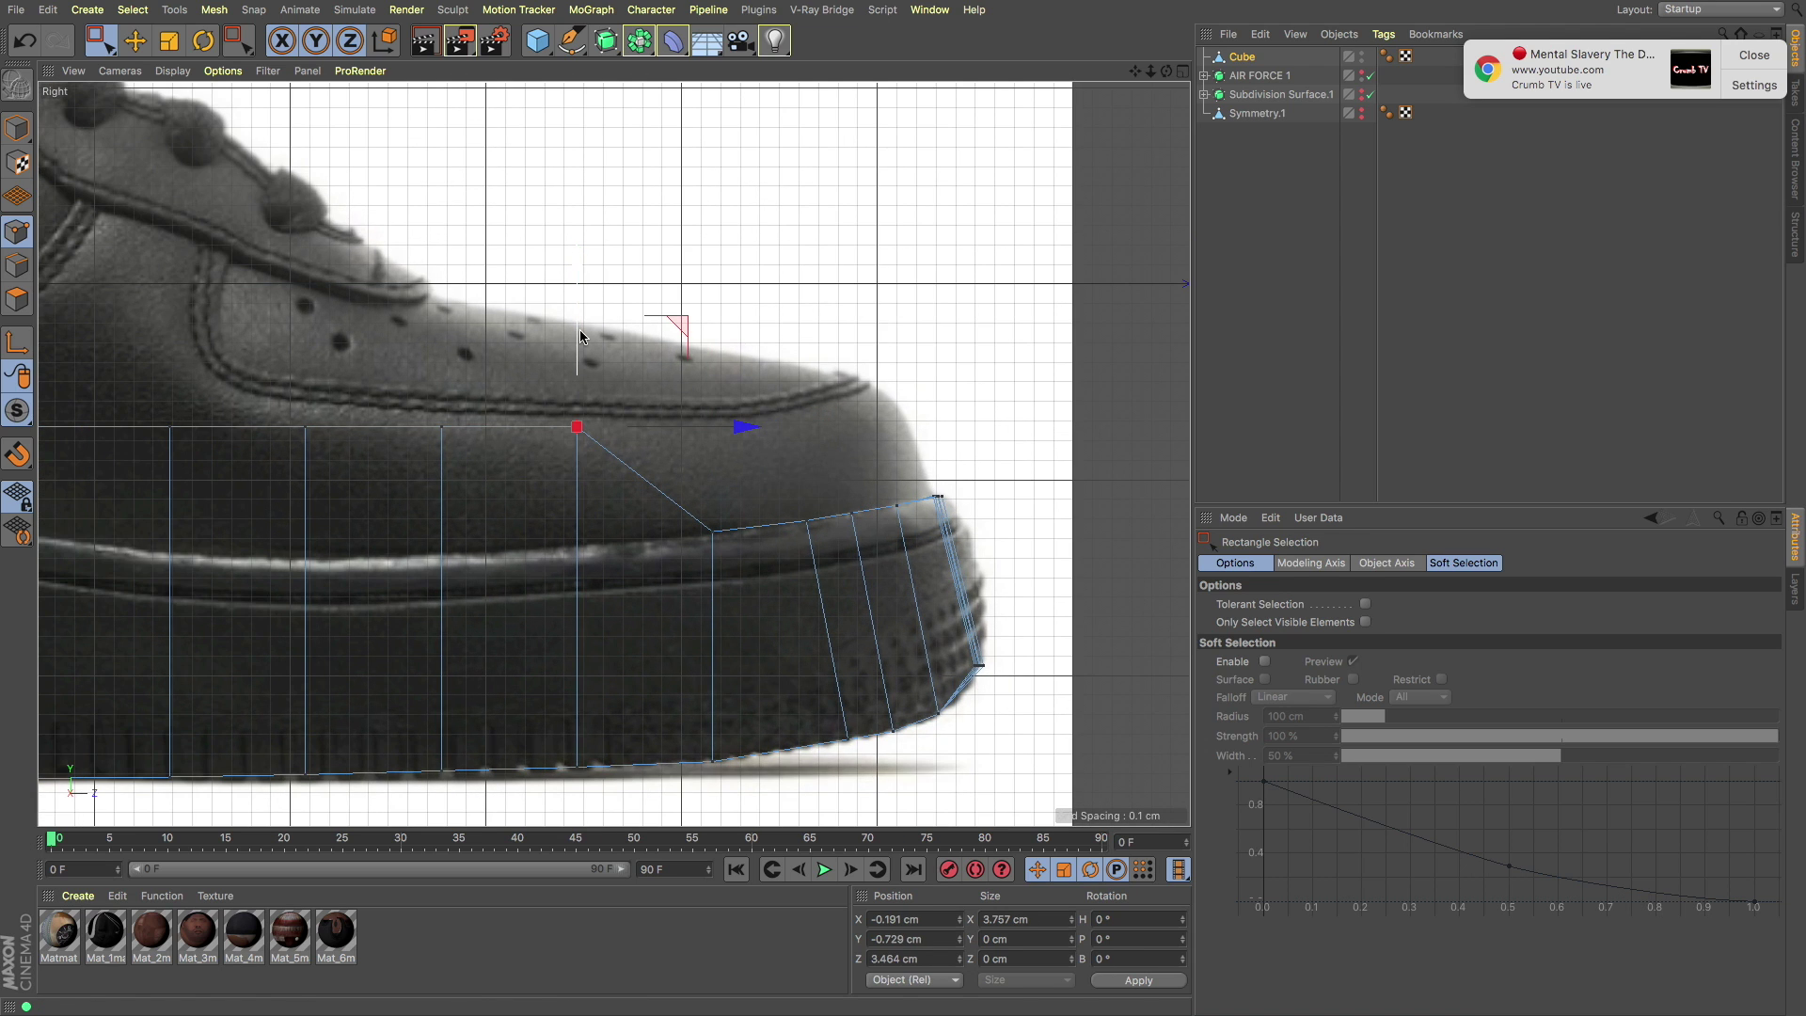
drag(571, 329, 574, 439)
scroll(696, 482, down, 1)
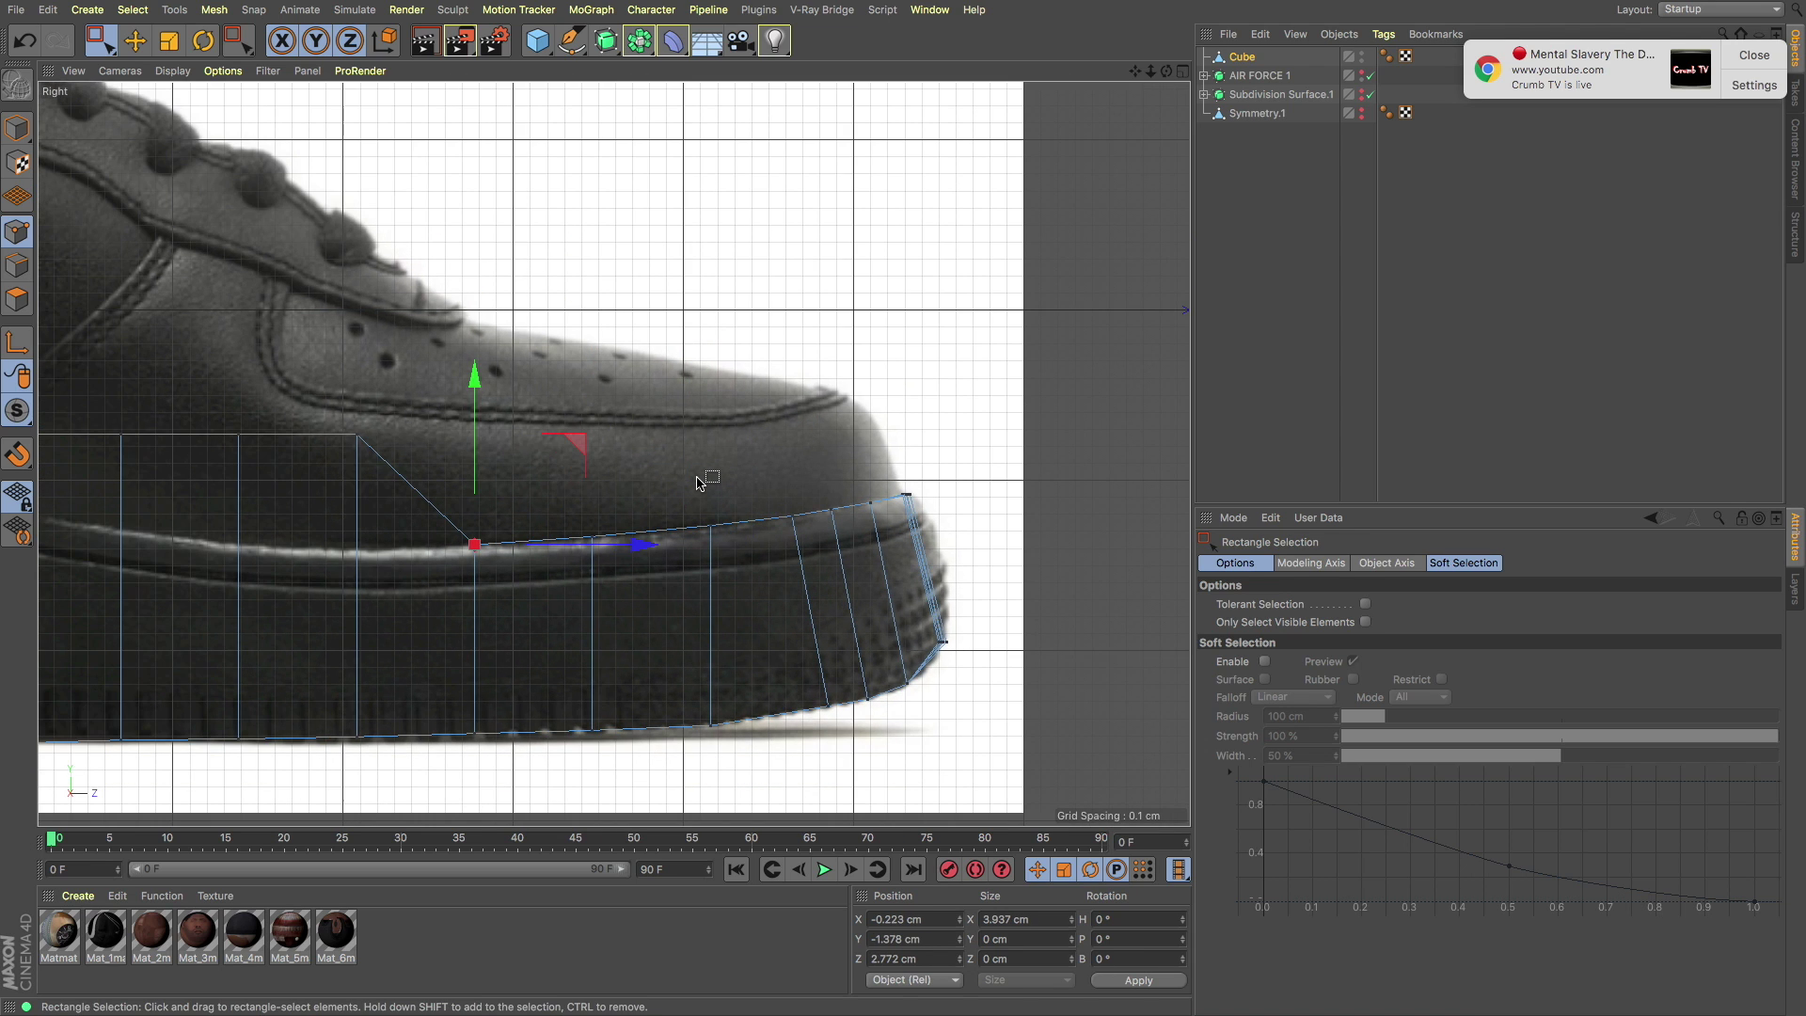
key(super+shift+z)
Step: Pull the remaining top-edge points toward the heel down to the midsole line
scroll(385, 470, up, 3)
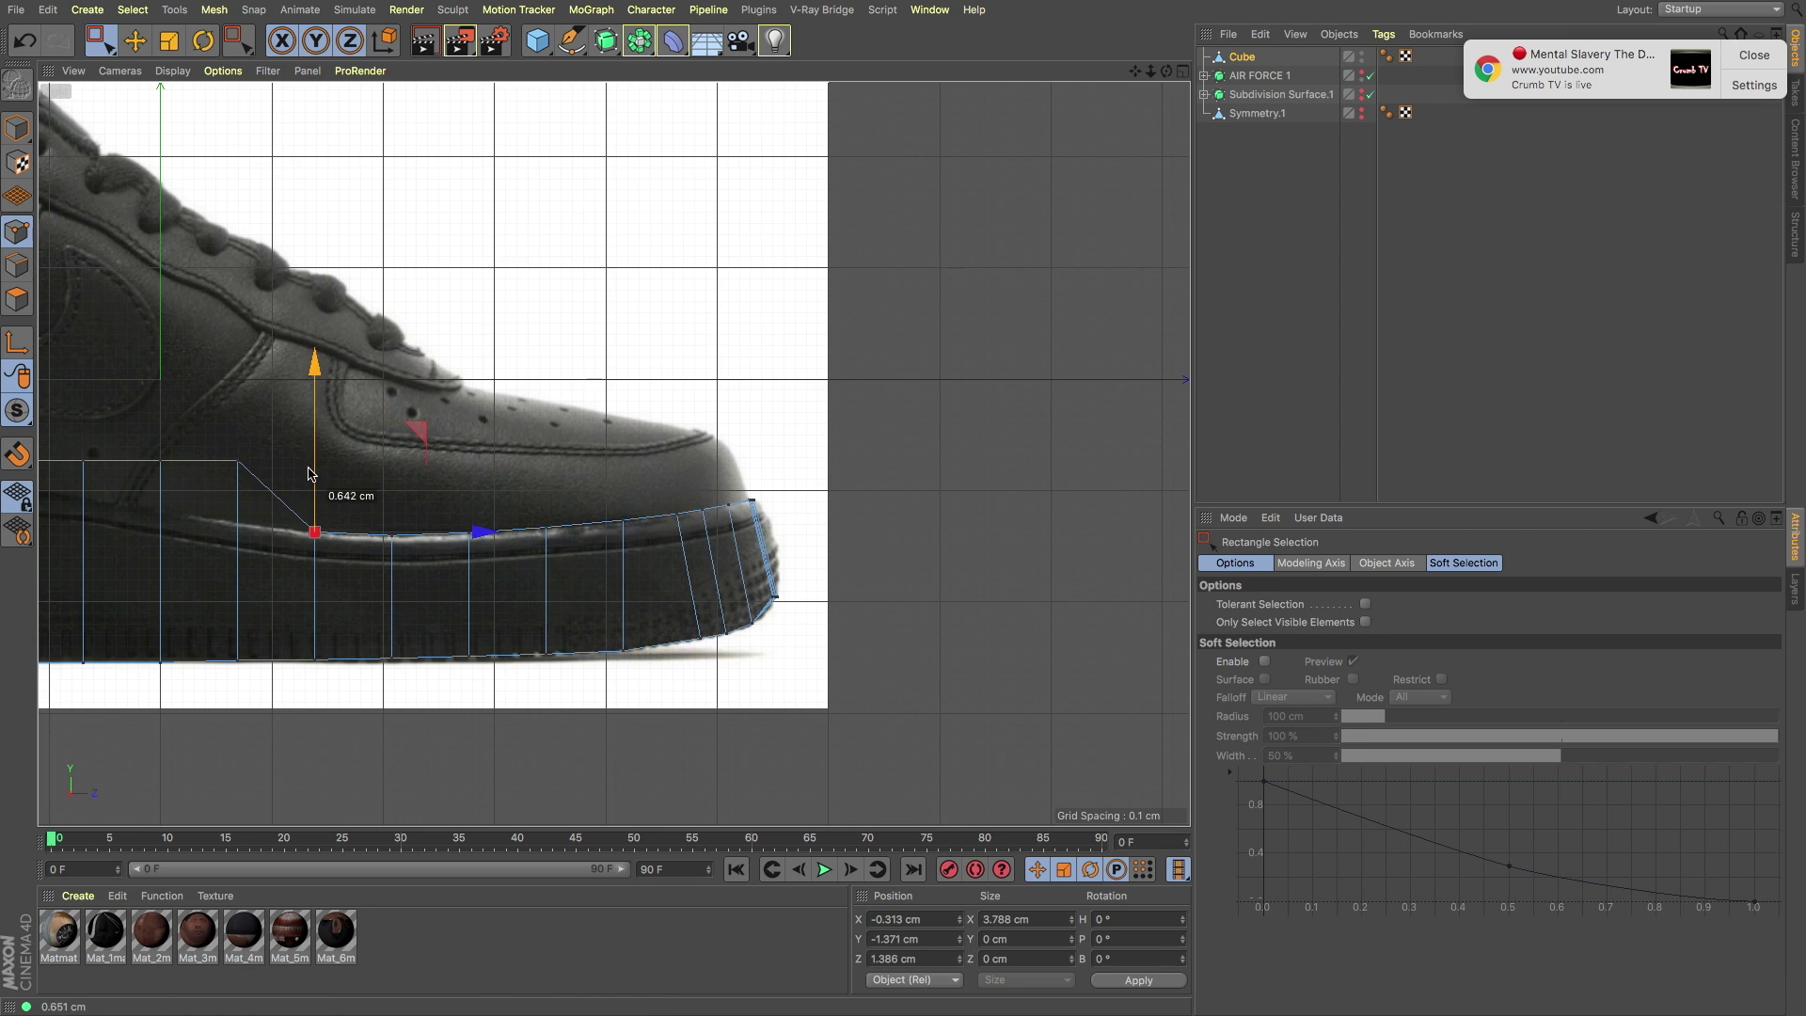
click(433, 443)
drag(430, 376, 420, 496)
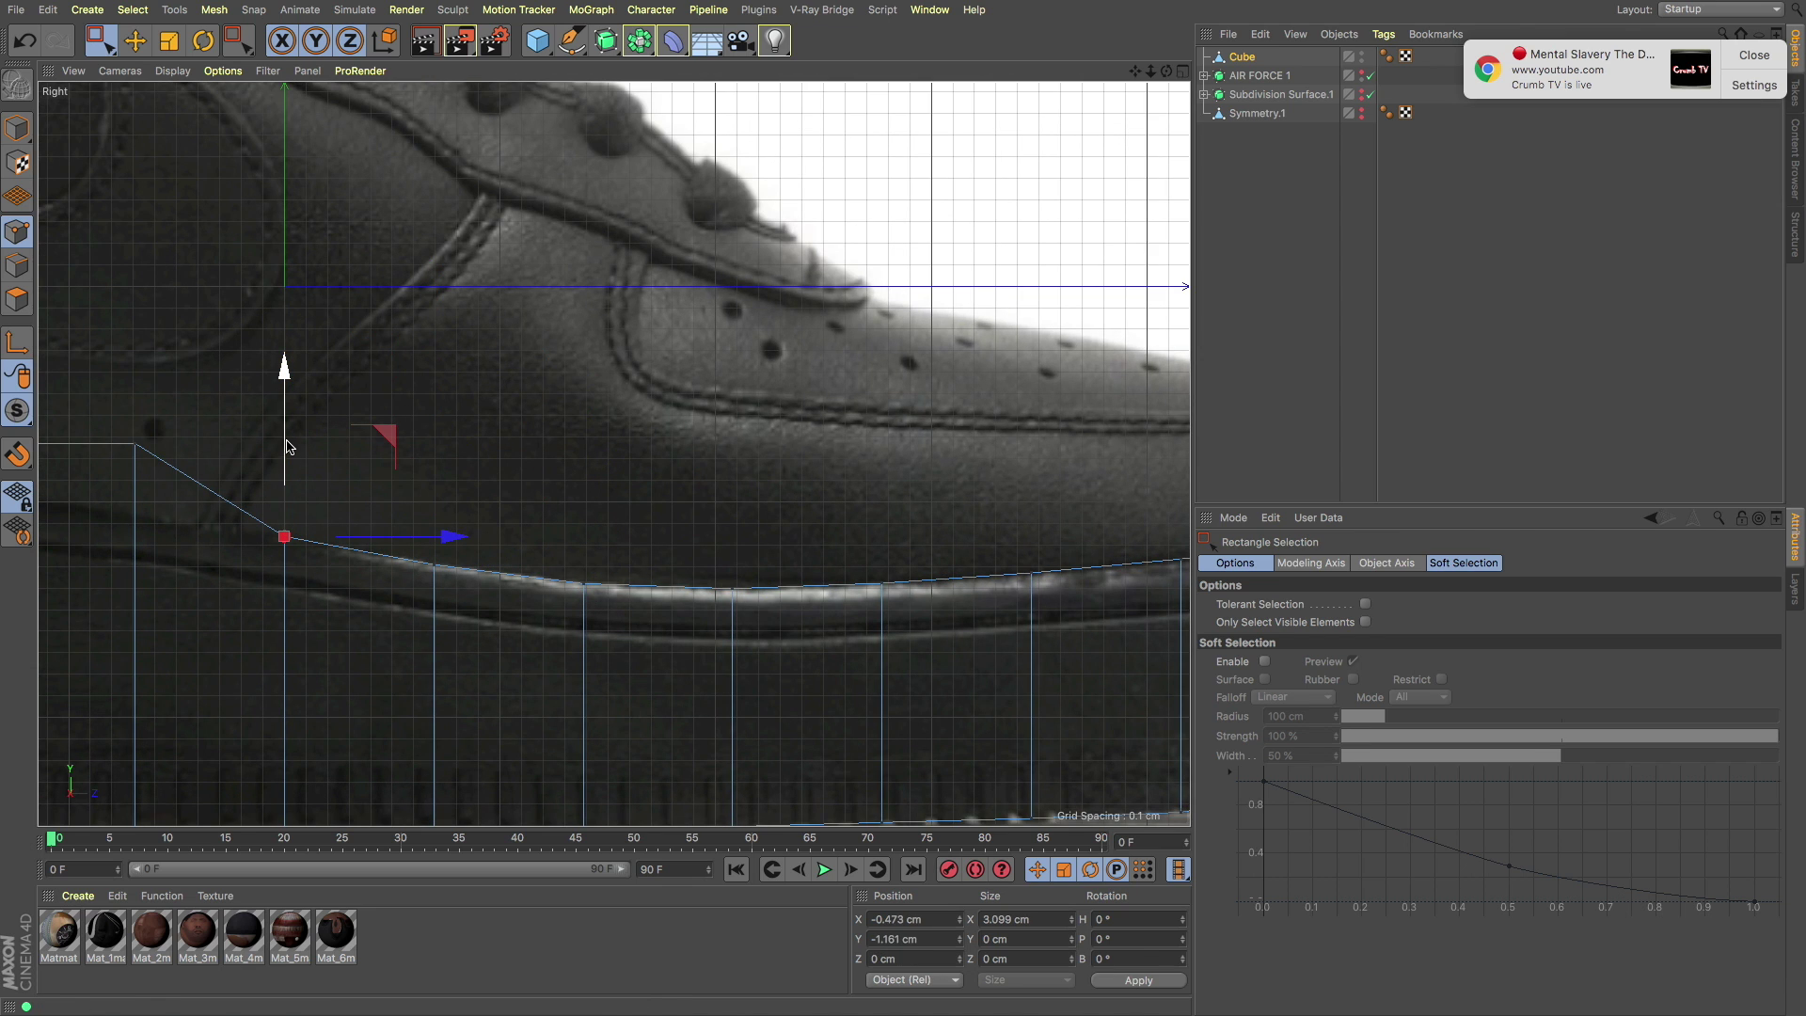
scroll(129, 425, down, 5)
scroll(455, 377, up, 5)
click(320, 485)
click(186, 483)
drag(188, 387, 187, 376)
scroll(187, 376, up, 2)
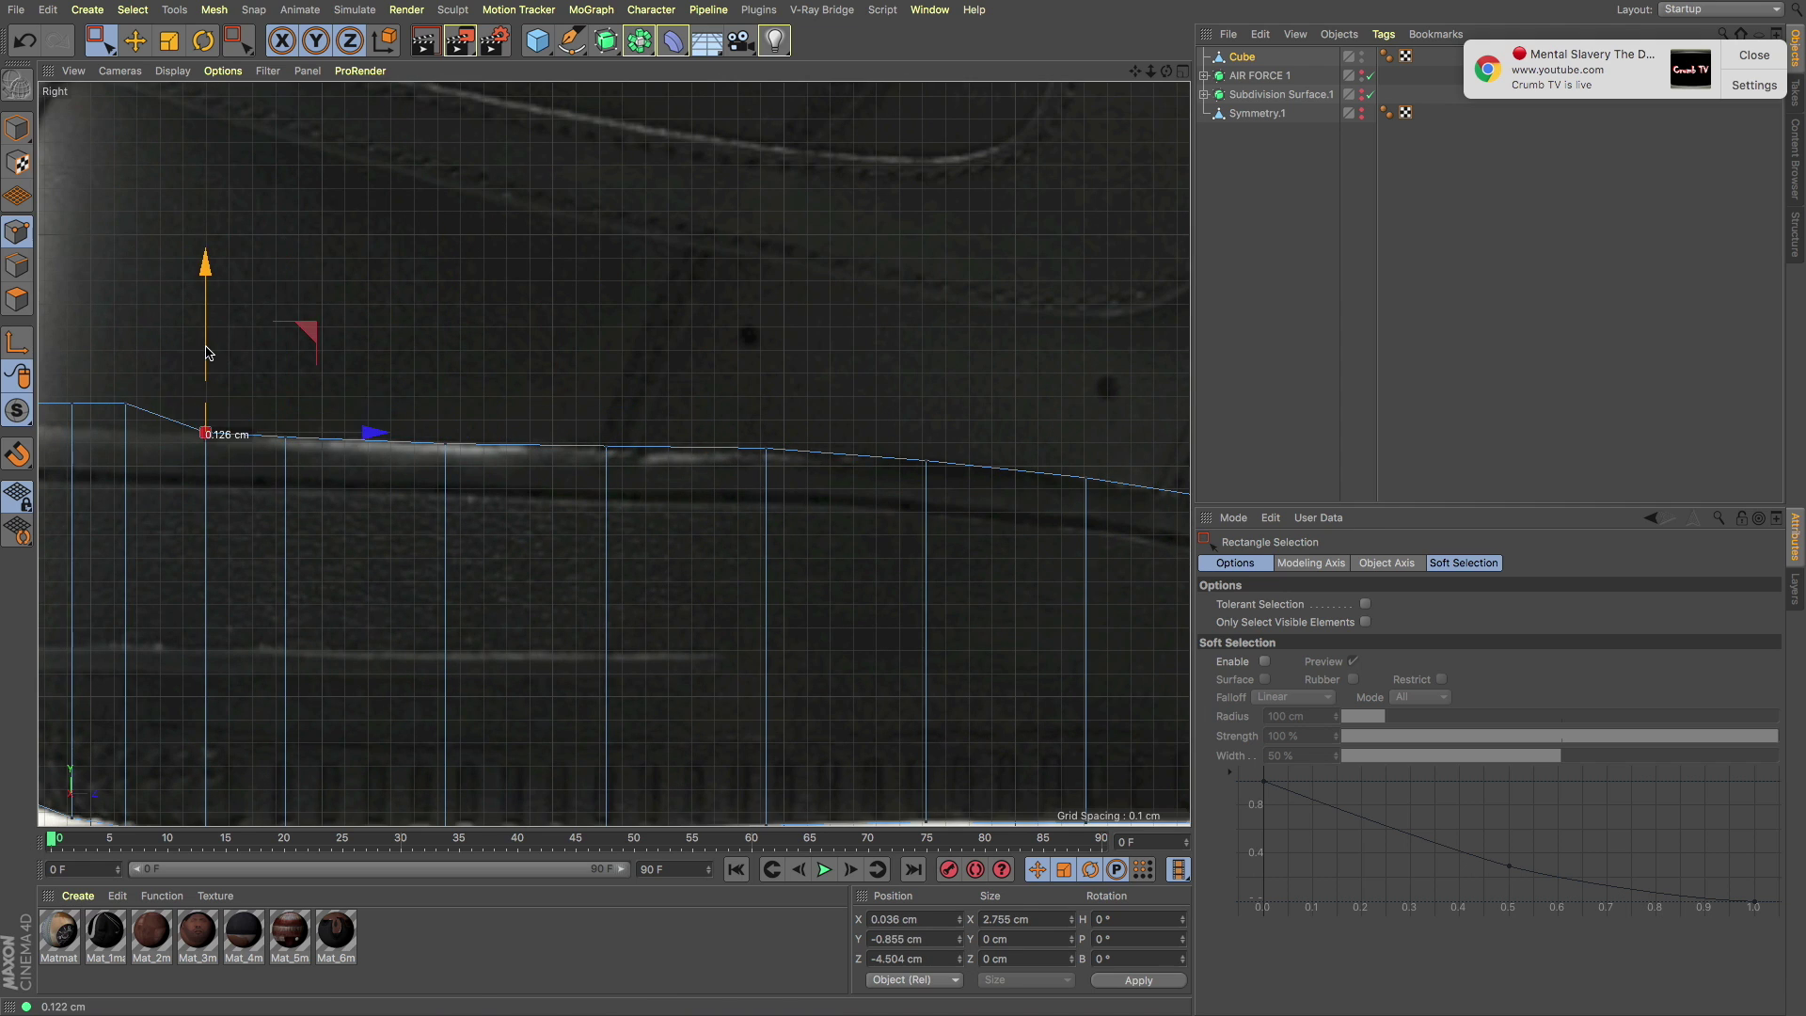
scroll(207, 352, down, 4)
scroll(452, 311, up, 5)
click(451, 311)
click(326, 316)
drag(329, 211, 329, 262)
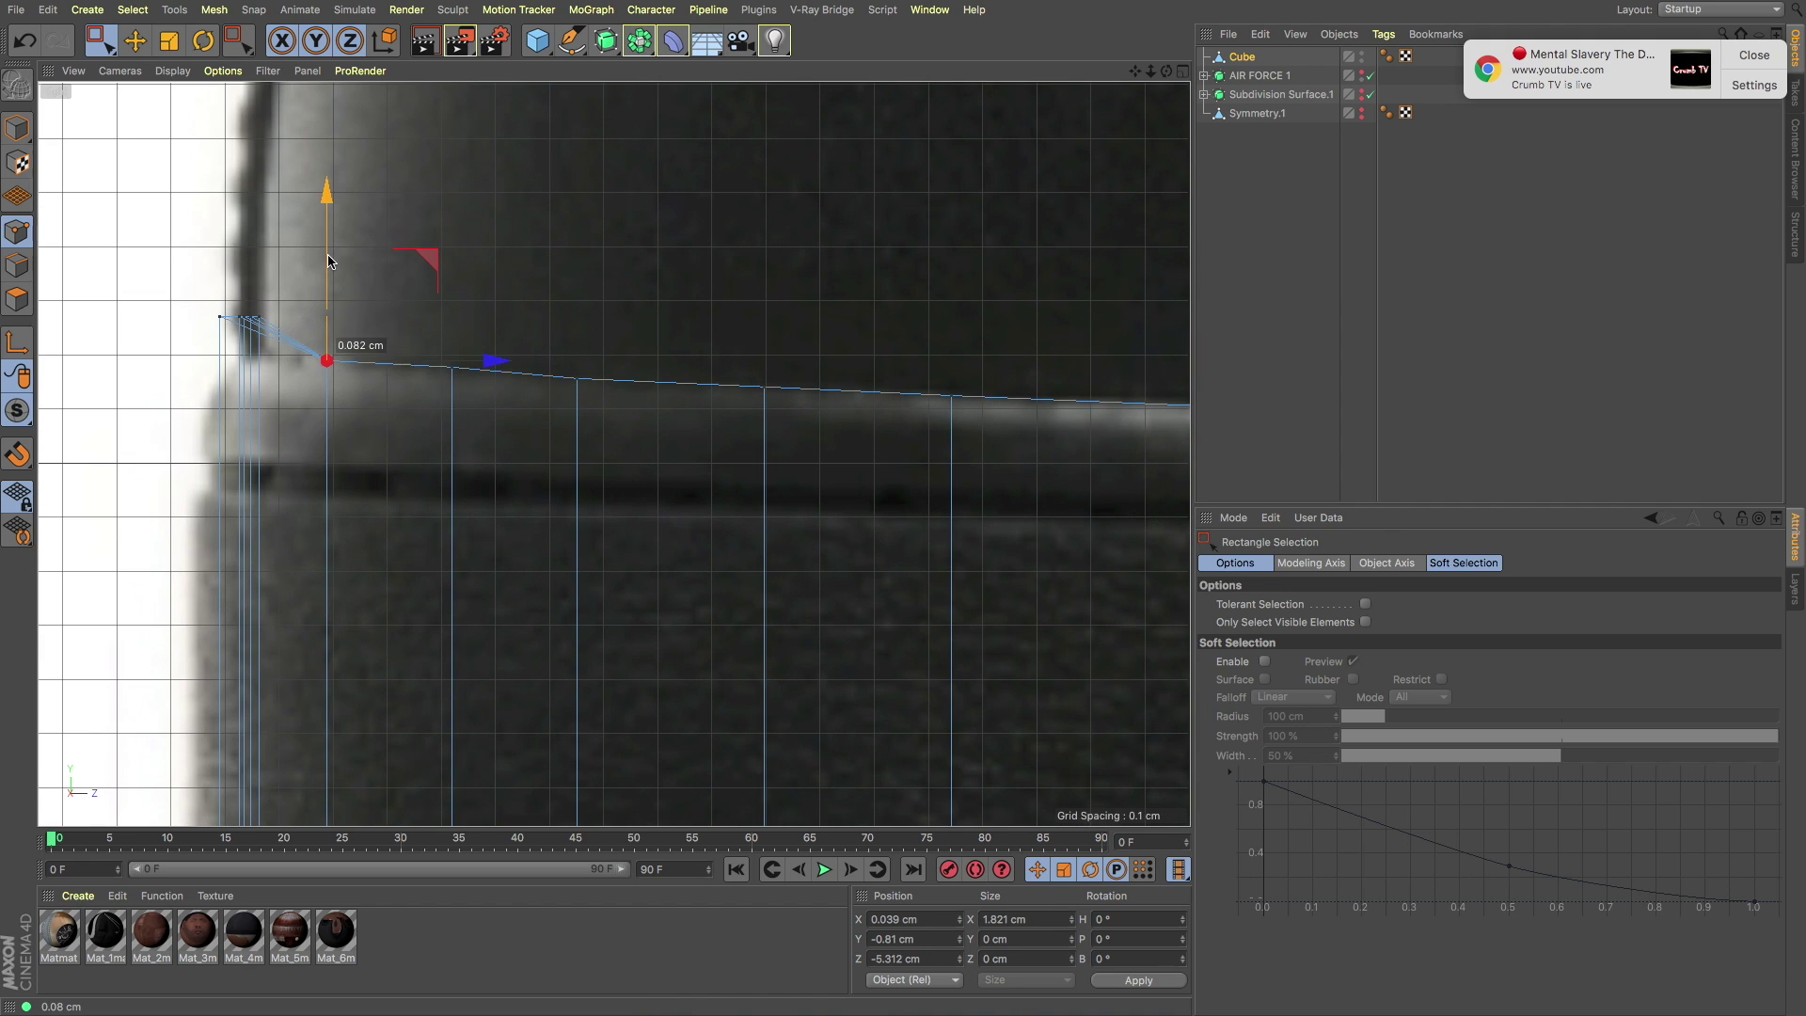
click(243, 316)
drag(201, 263, 273, 367)
scroll(323, 337, down, 5)
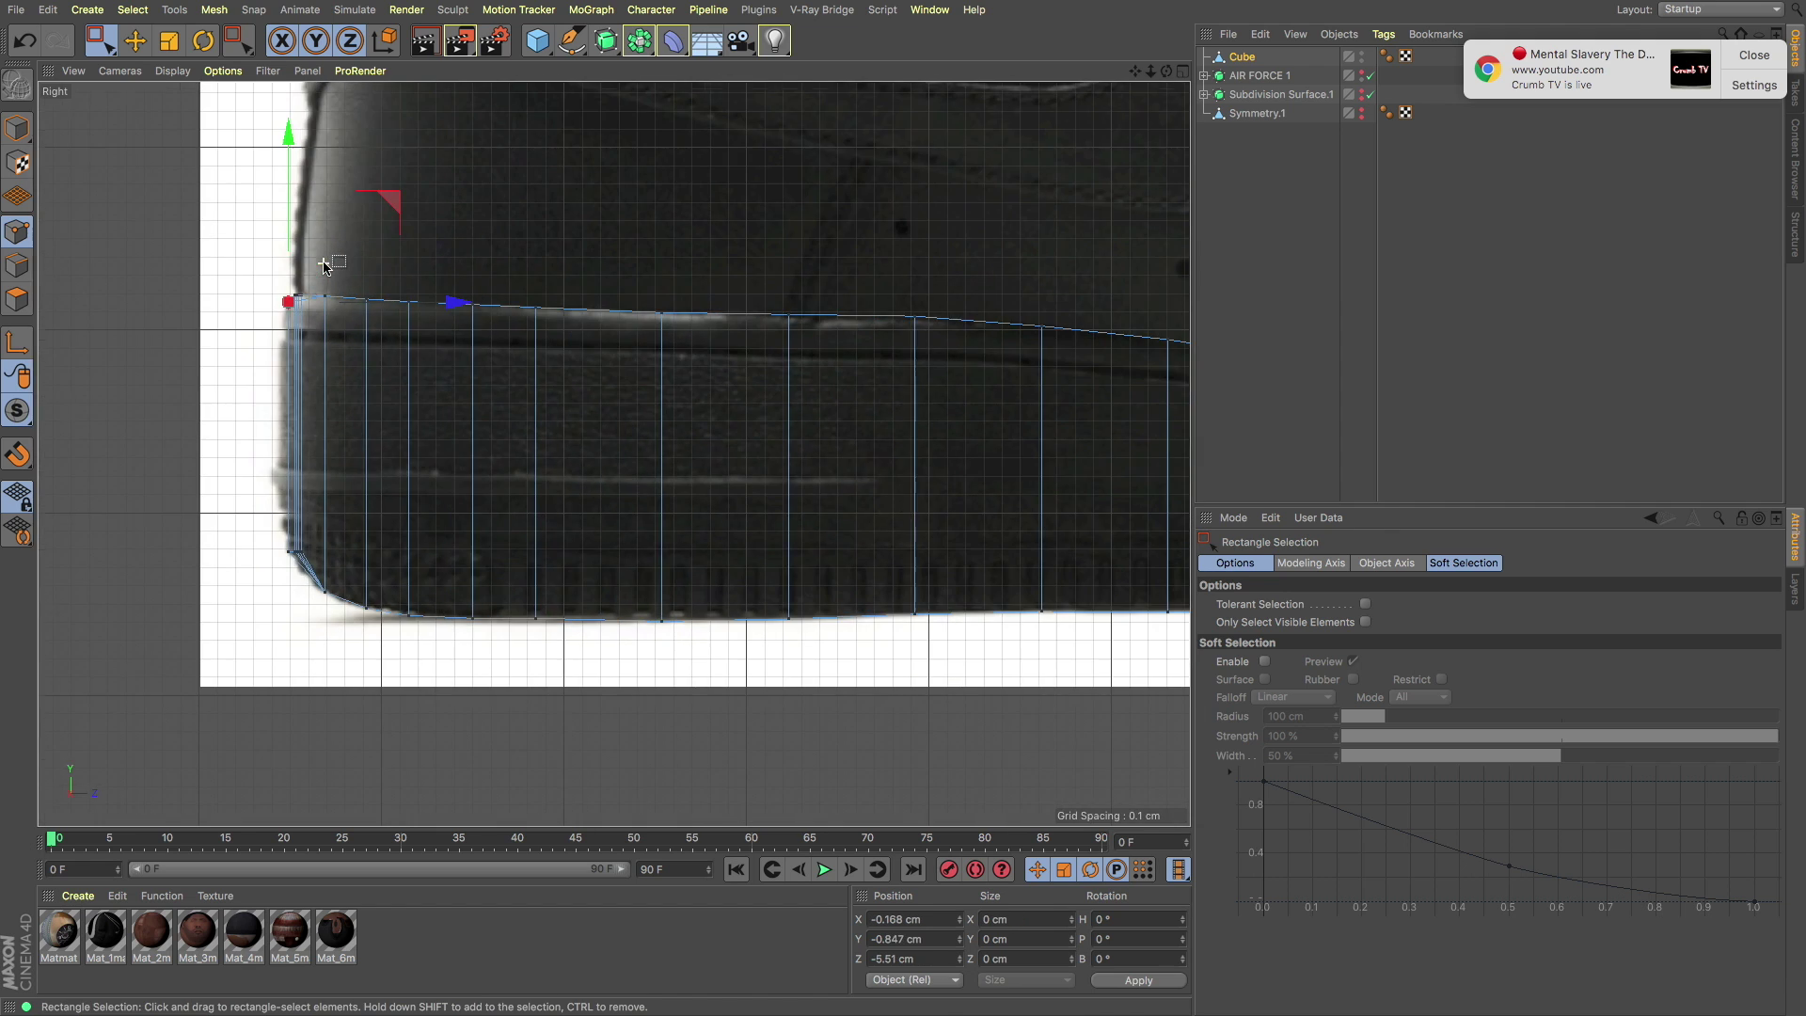
Step: Orbit the sole in the four-view layout, then return to the enlarged side view
middle_click(322, 337)
mouse_move(323, 336)
alt+mouse_down()
mouse_move(234, 304)
mouse_move(282, 320)
alt+mouse_up()
key(k)
key(l)
middle_click(578, 475)
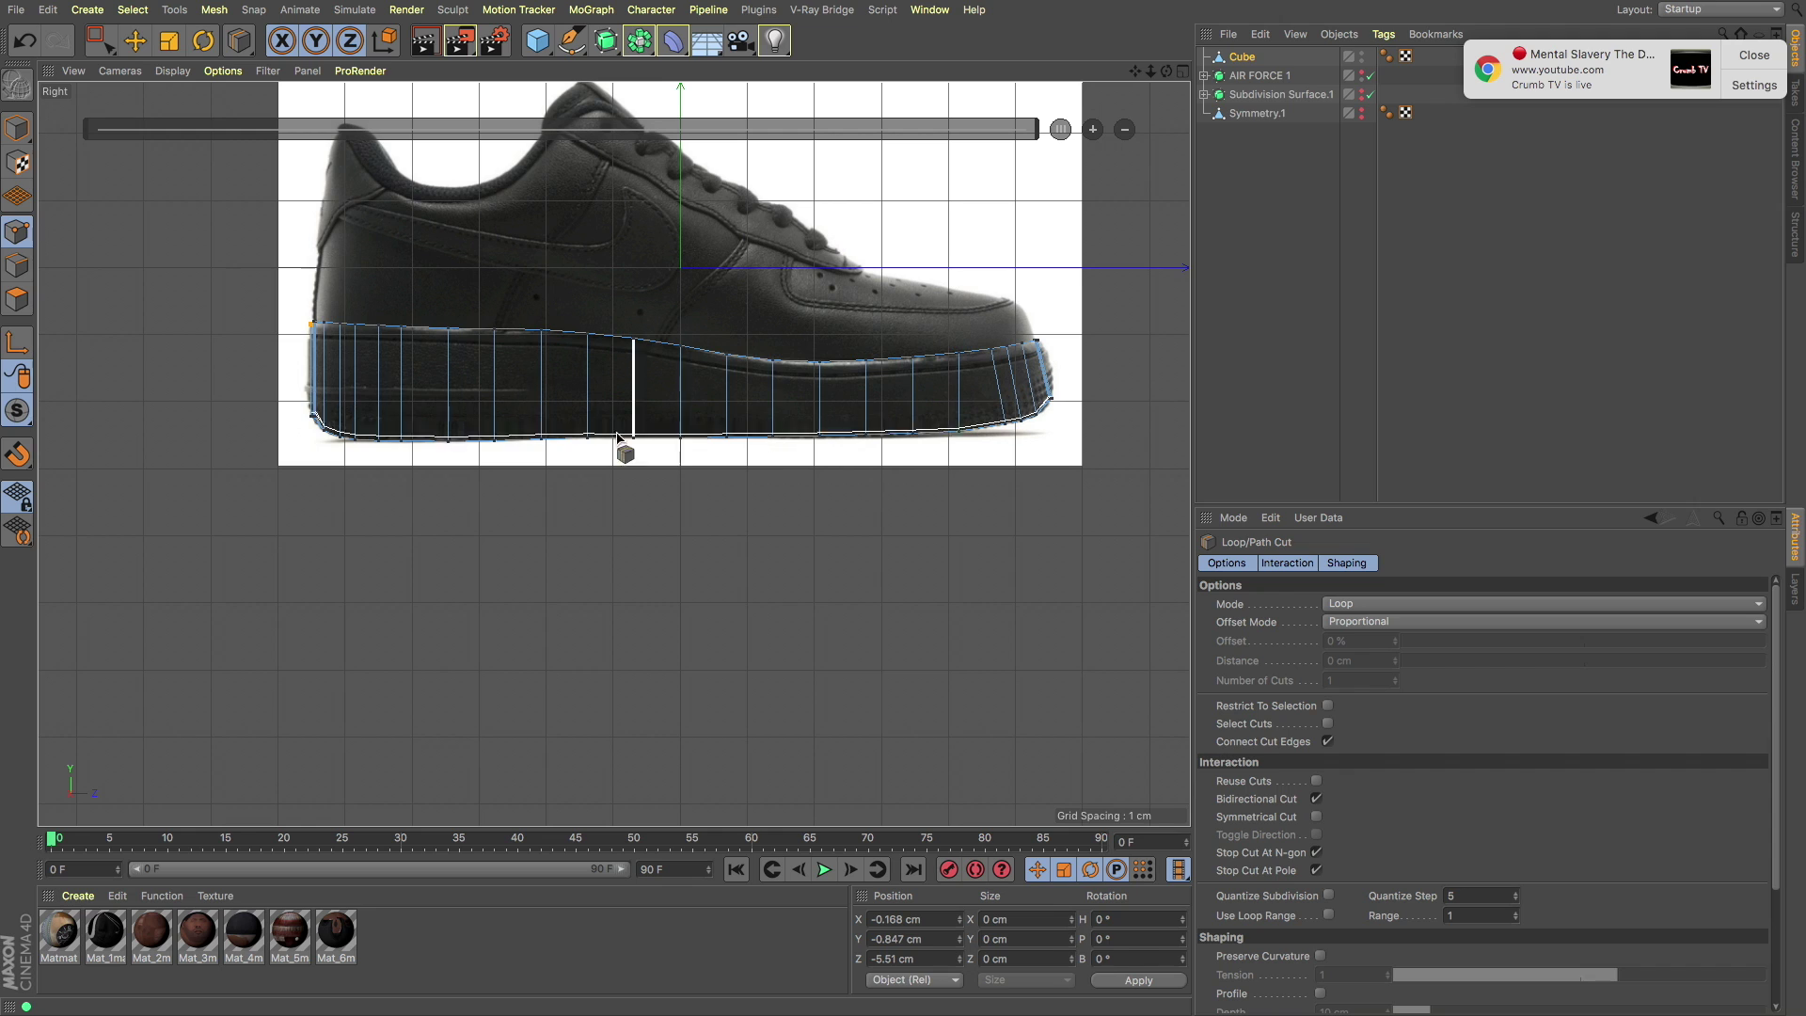
Step: Pull the toe-tip vertex up and outward onto the reference outline in the Right view
scroll(254, 408, up, 5)
scroll(291, 471, down, 5)
scroll(856, 376, up, 5)
key(e)
click(749, 436)
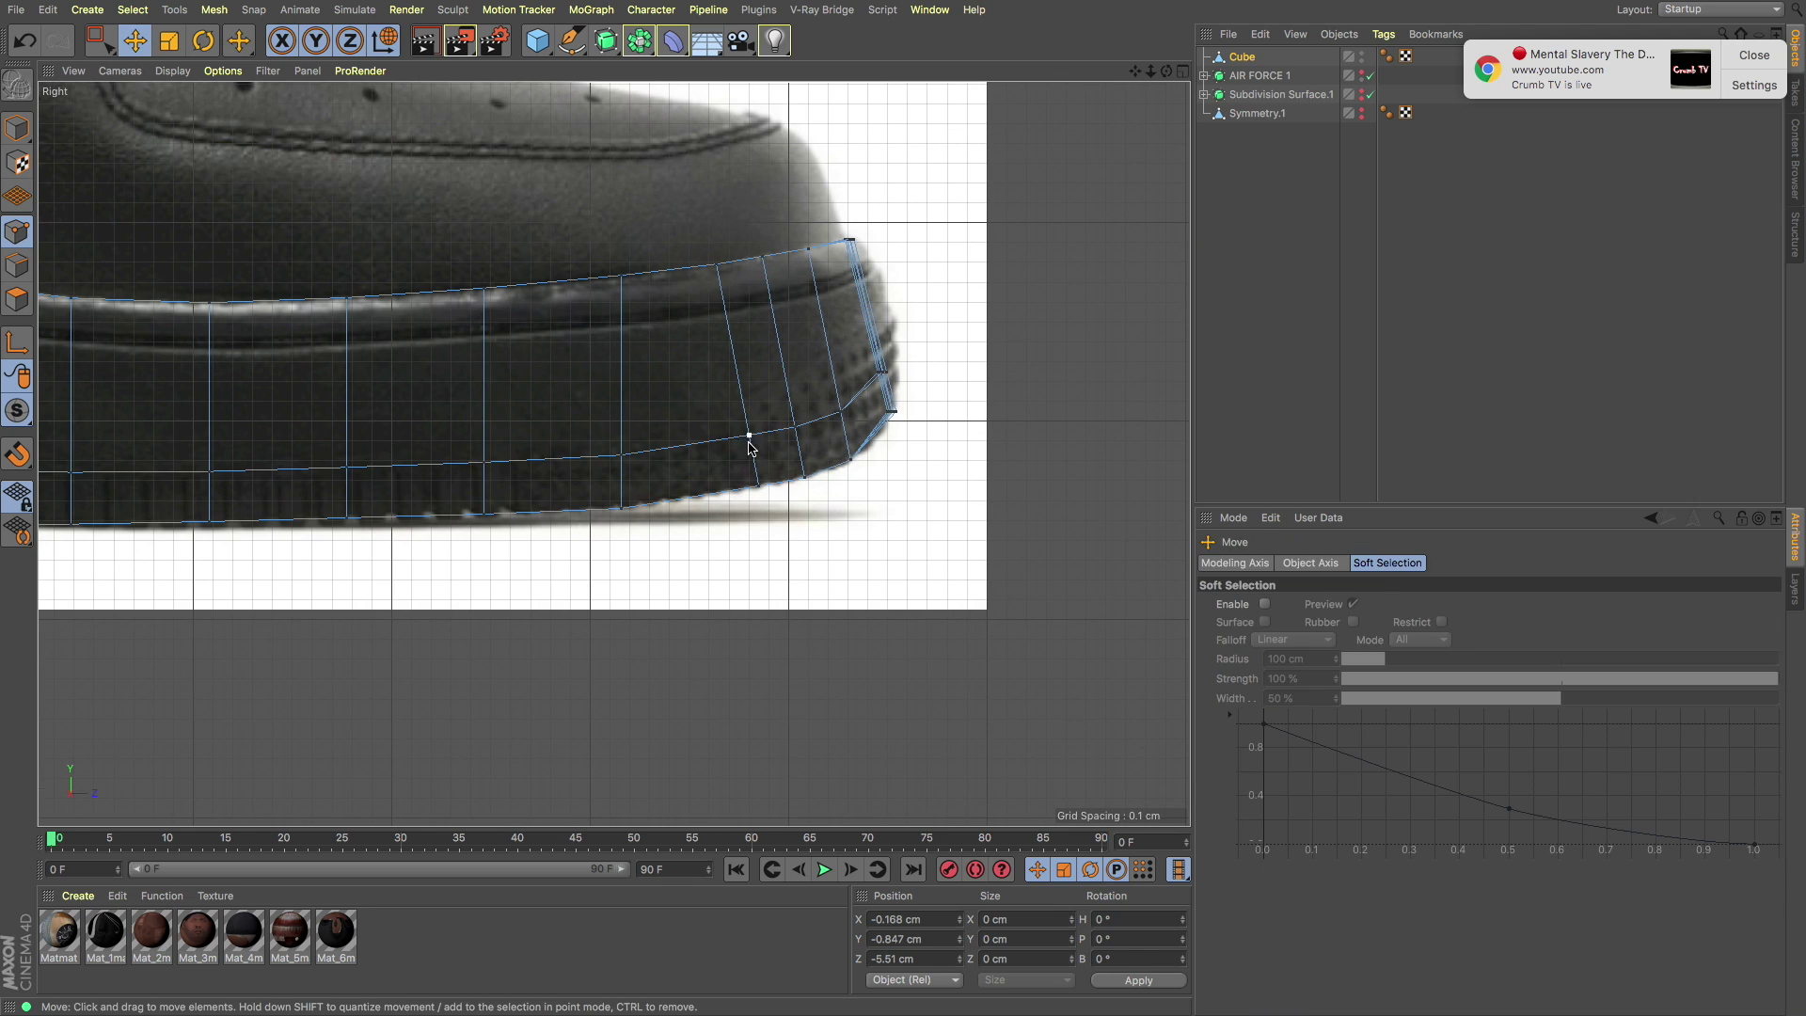
key(0)
mouse_move(748, 436)
mouse_down()
mouse_move(783, 365)
mouse_move(887, 350)
mouse_up()
scroll(873, 376, up, 1)
drag(824, 252, 882, 218)
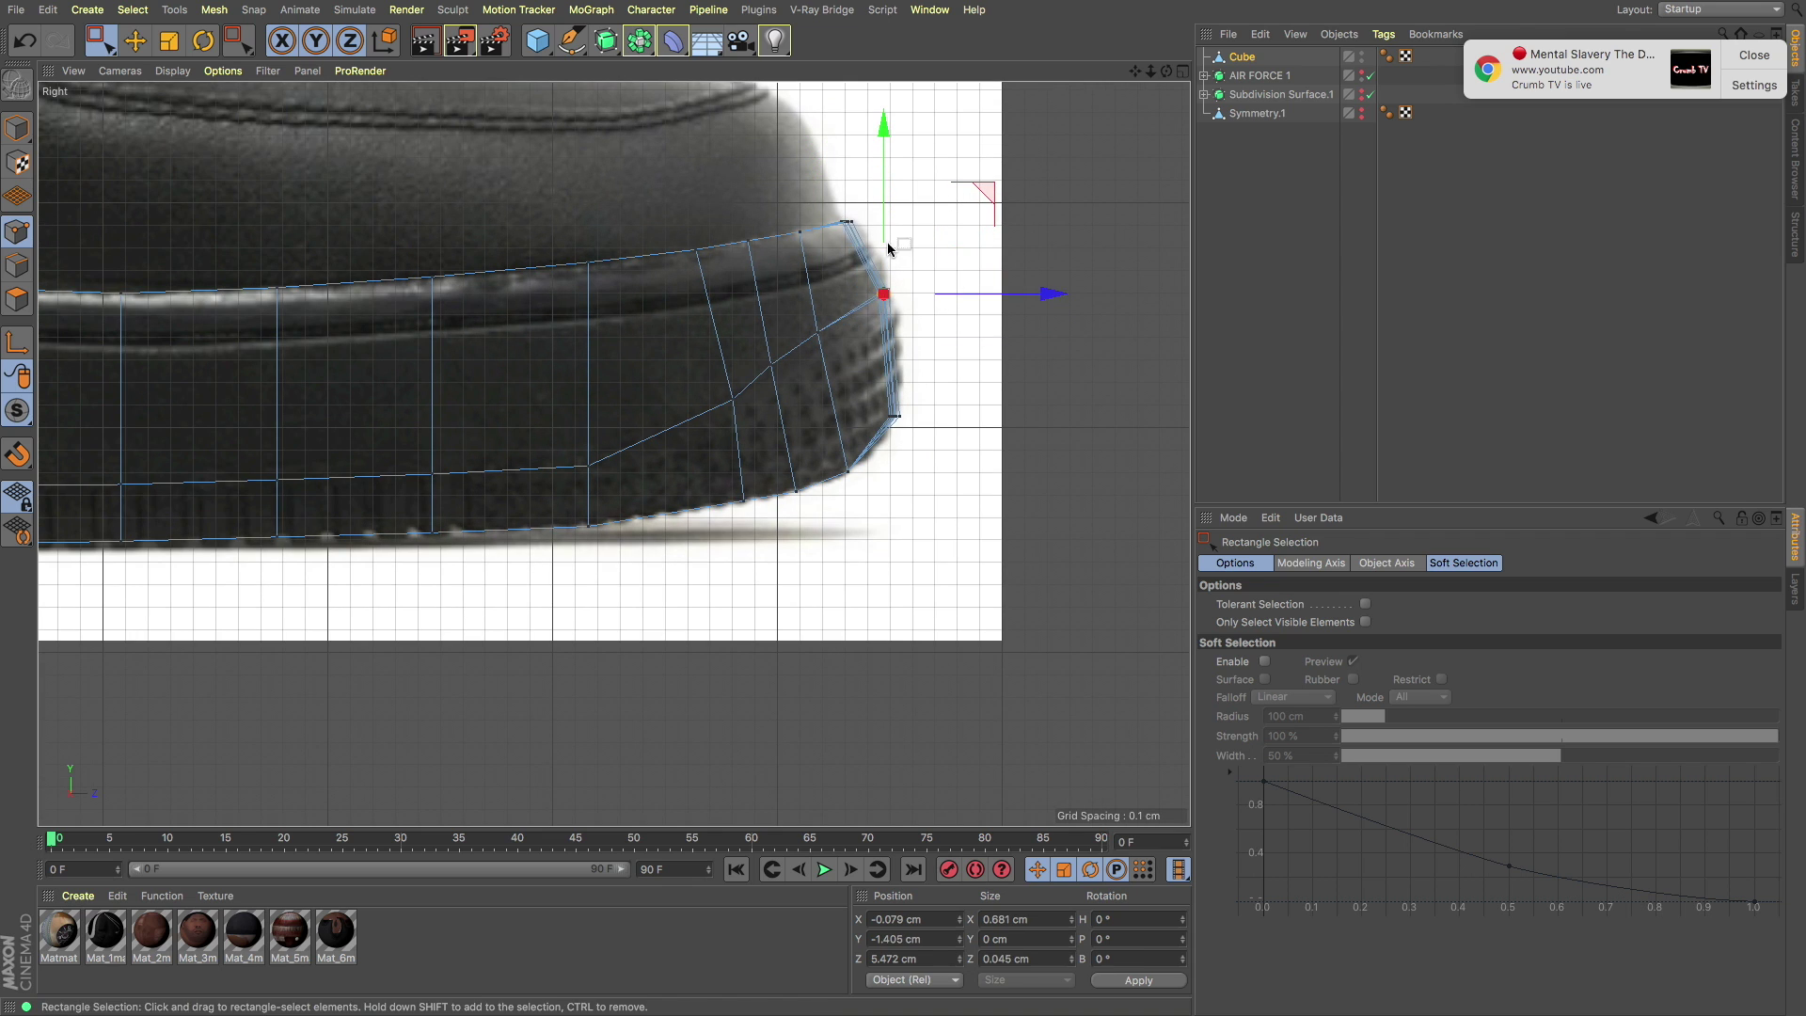
scroll(806, 501, down, 5)
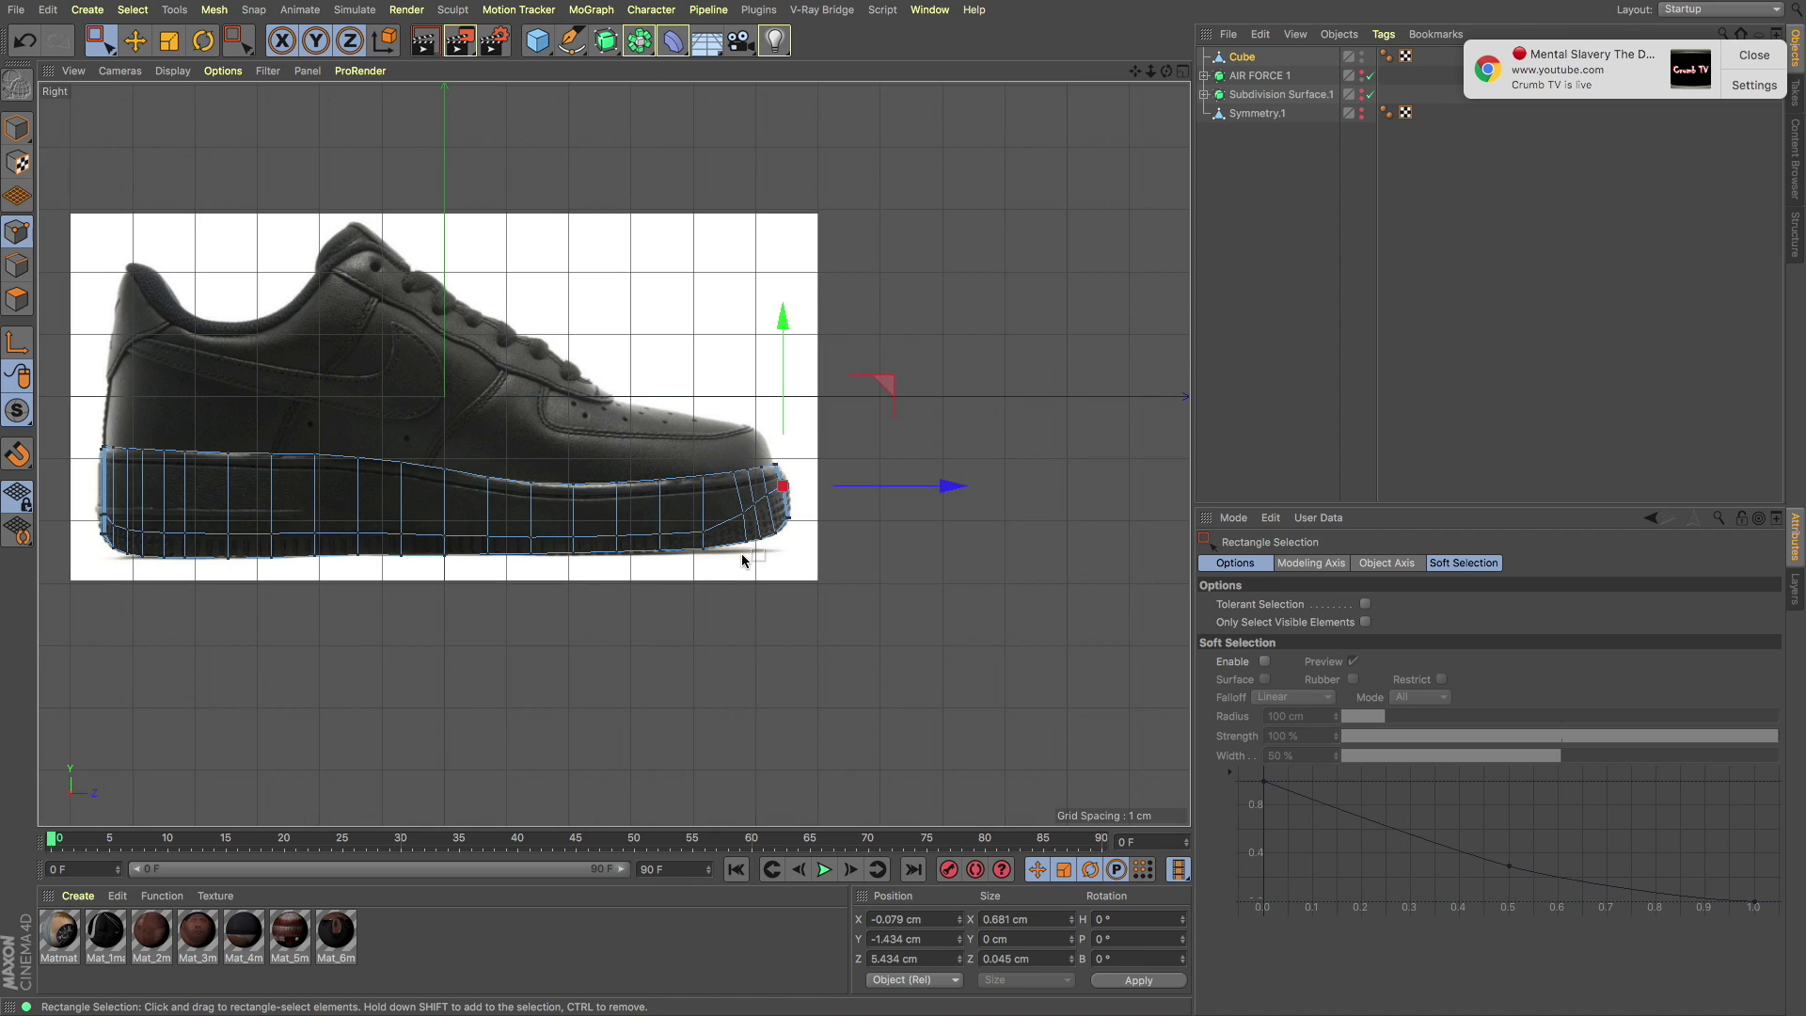
Step: In the four-view layout, slide the toe vertex along its depth axis, then select all sole polygons
middle_click(742, 556)
key(e)
scroll(250, 361, up, 2)
scroll(249, 360, up, 2)
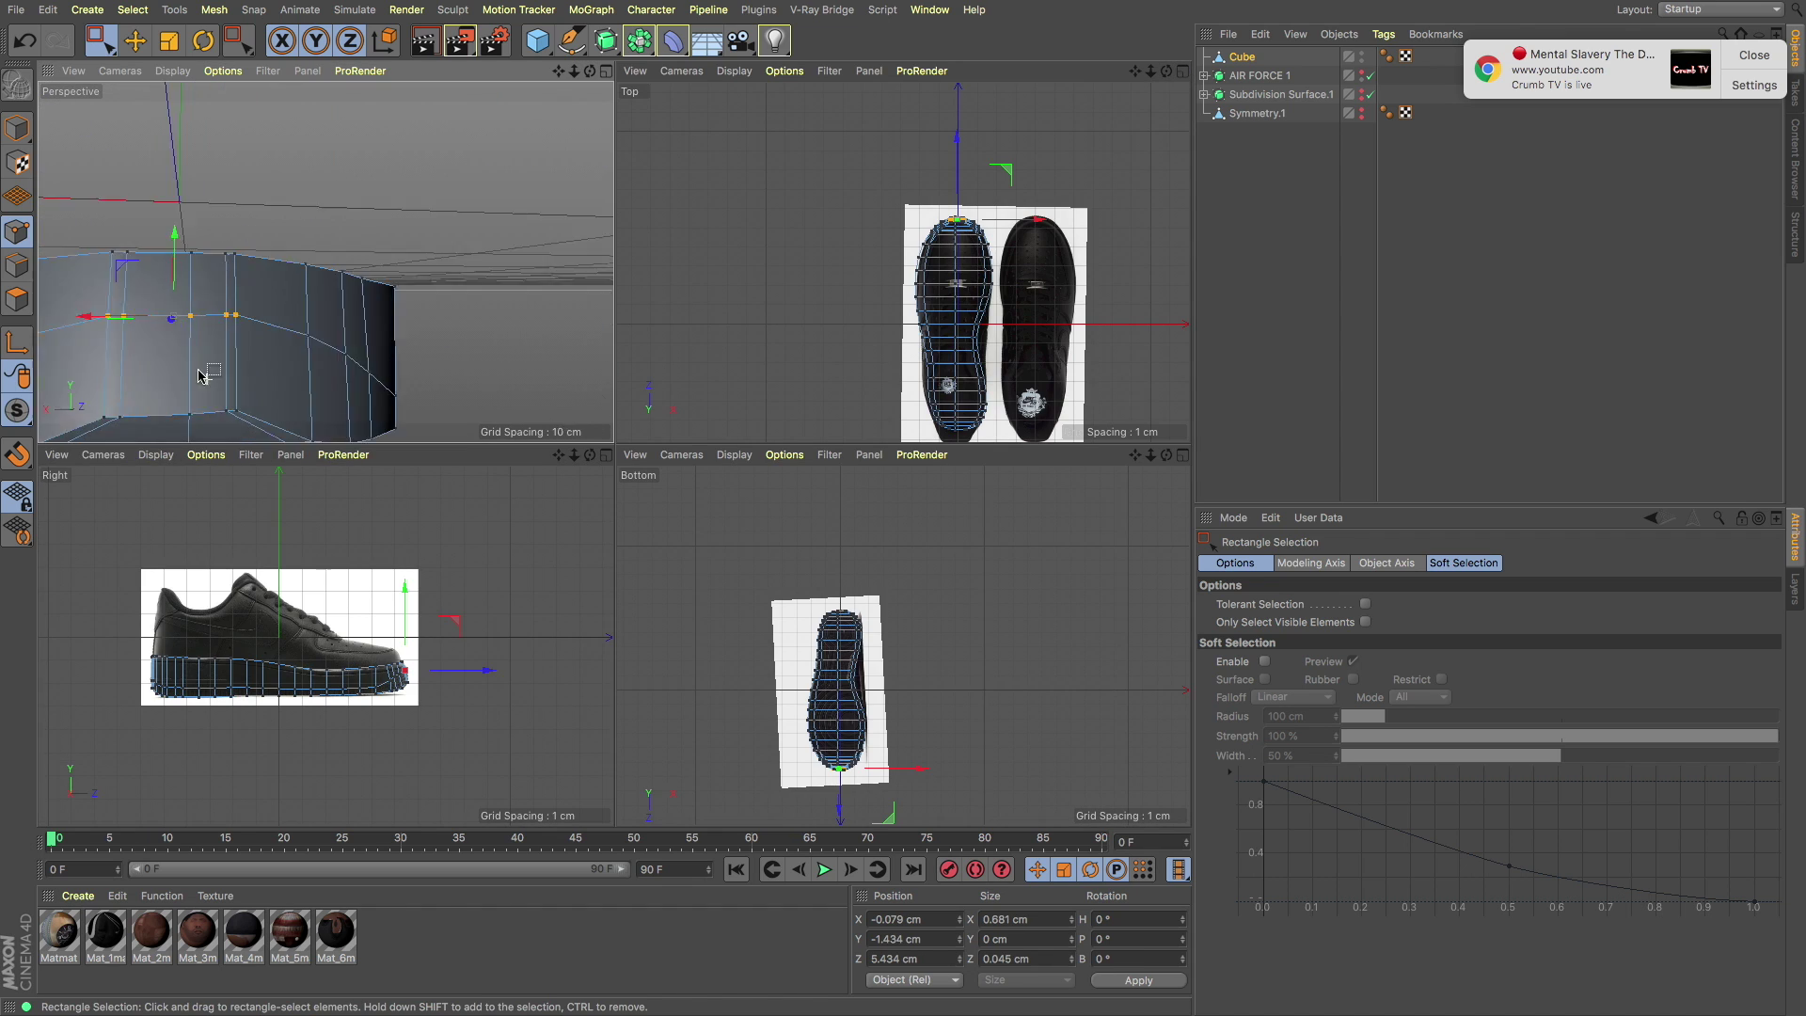
scroll(249, 360, up, 2)
scroll(249, 360, up, 2)
mouse_move(249, 360)
alt+mouse_down()
mouse_move(224, 339)
mouse_move(211, 262)
mouse_move(110, 380)
alt+mouse_up()
key(t)
key(e)
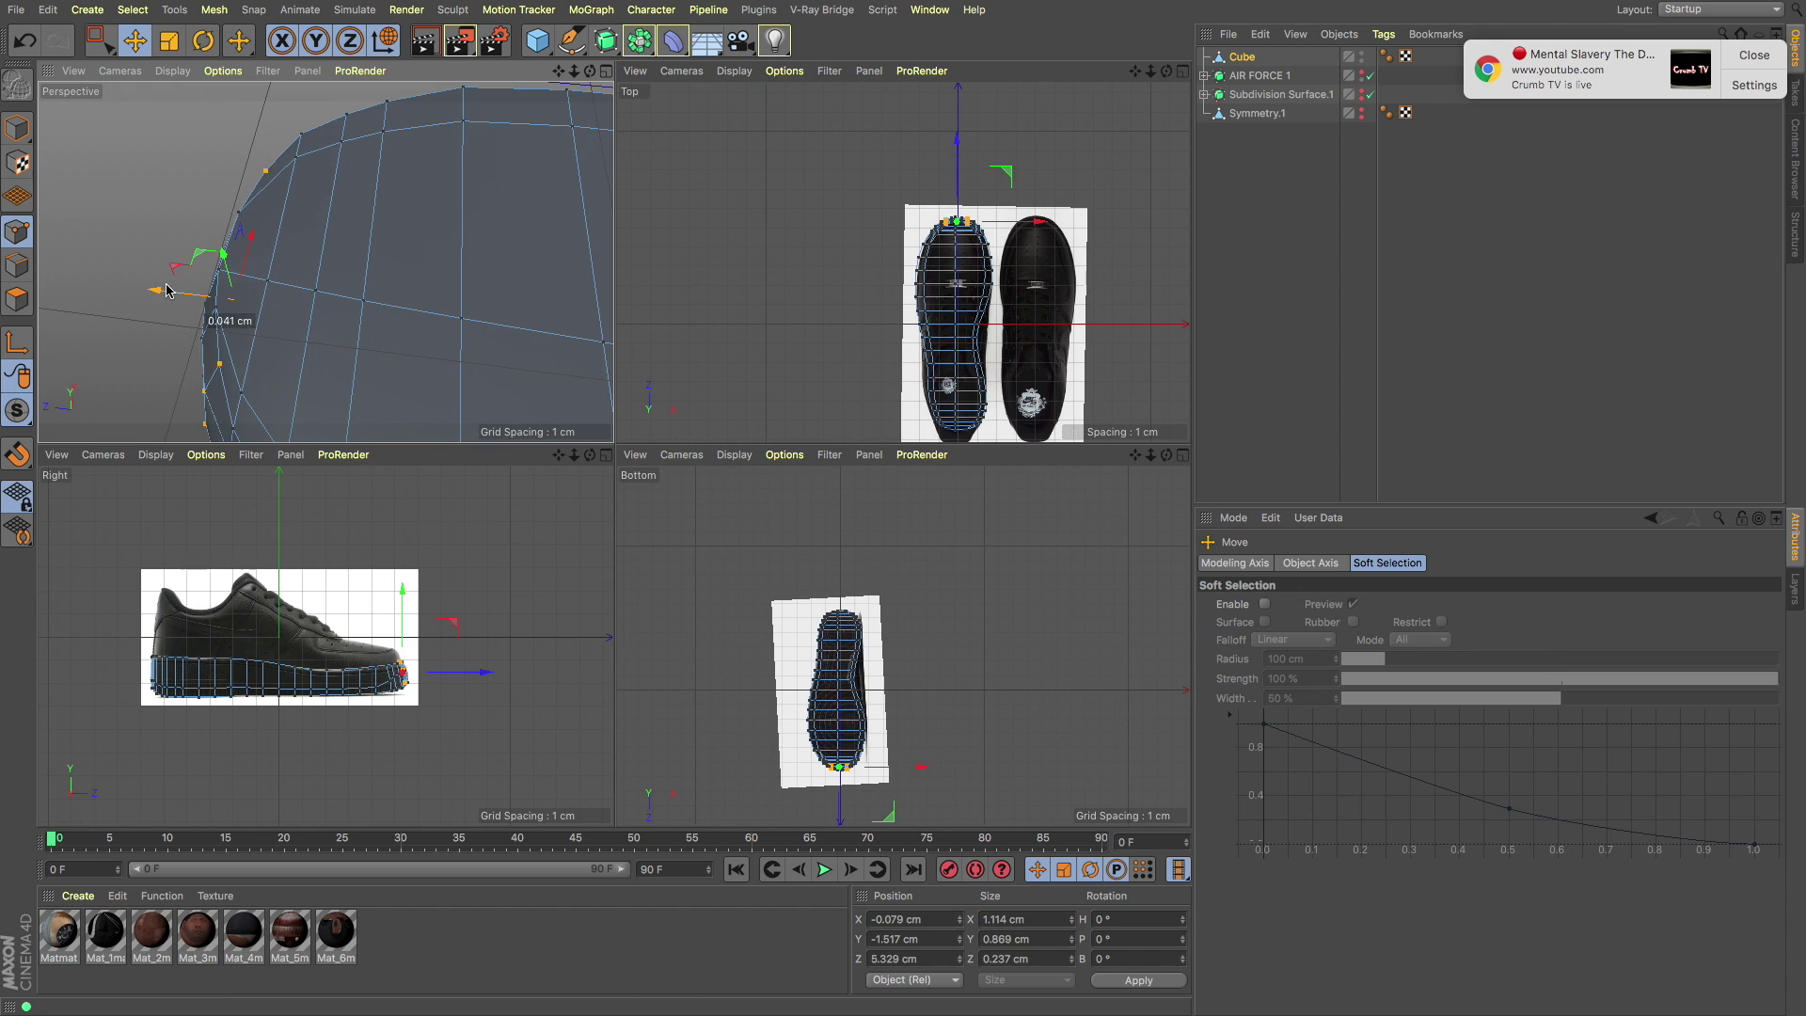
scroll(167, 289, down, 10)
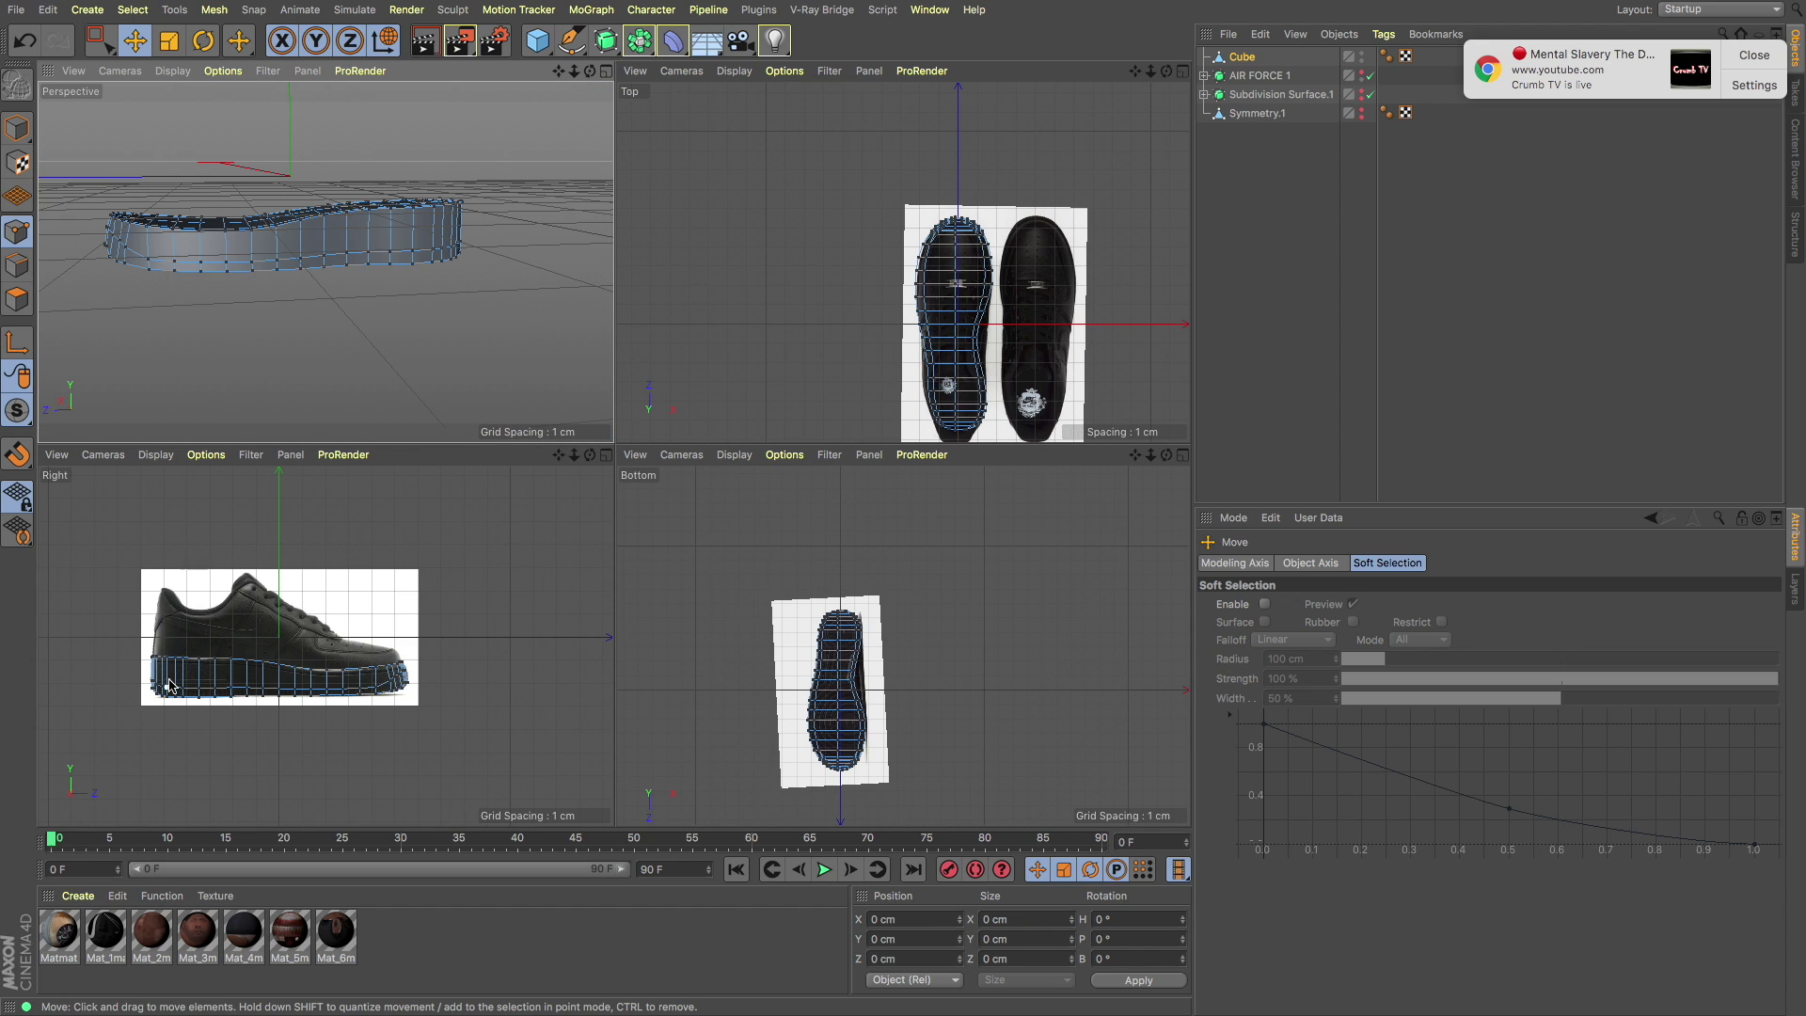
scroll(174, 691, up, 3)
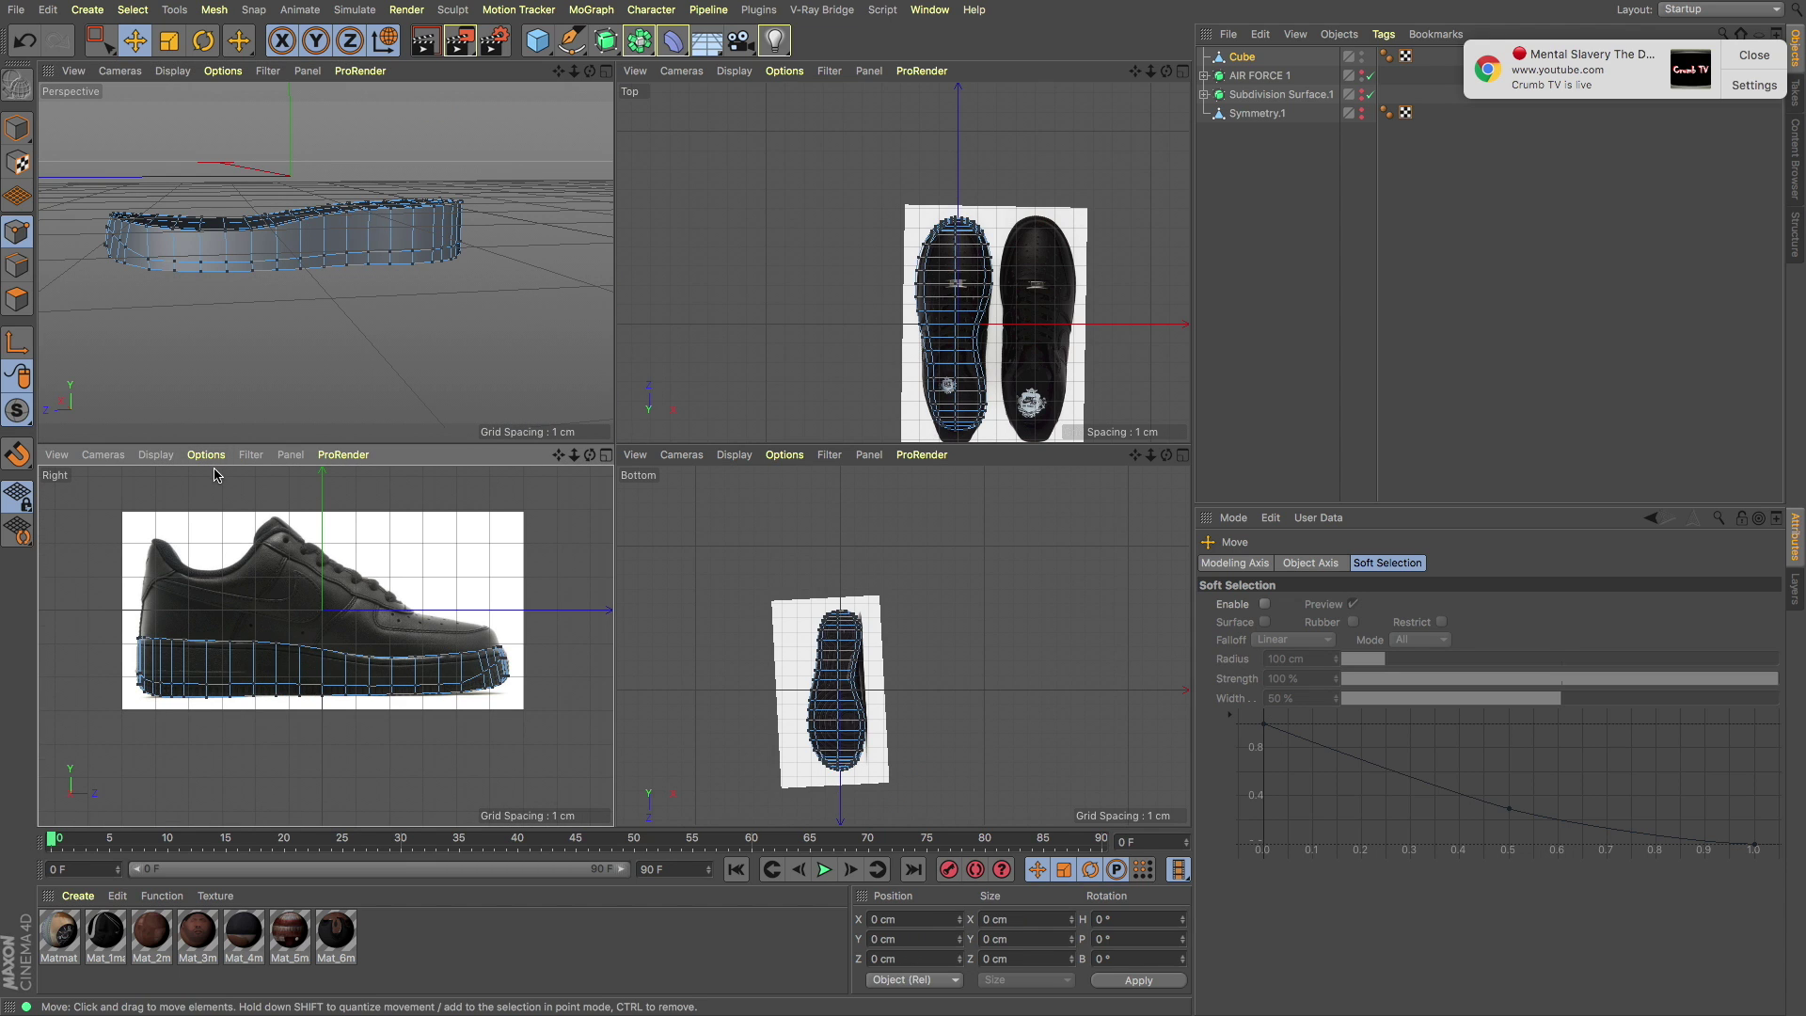
key(ctrl+a)
drag(101, 41, 136, 73)
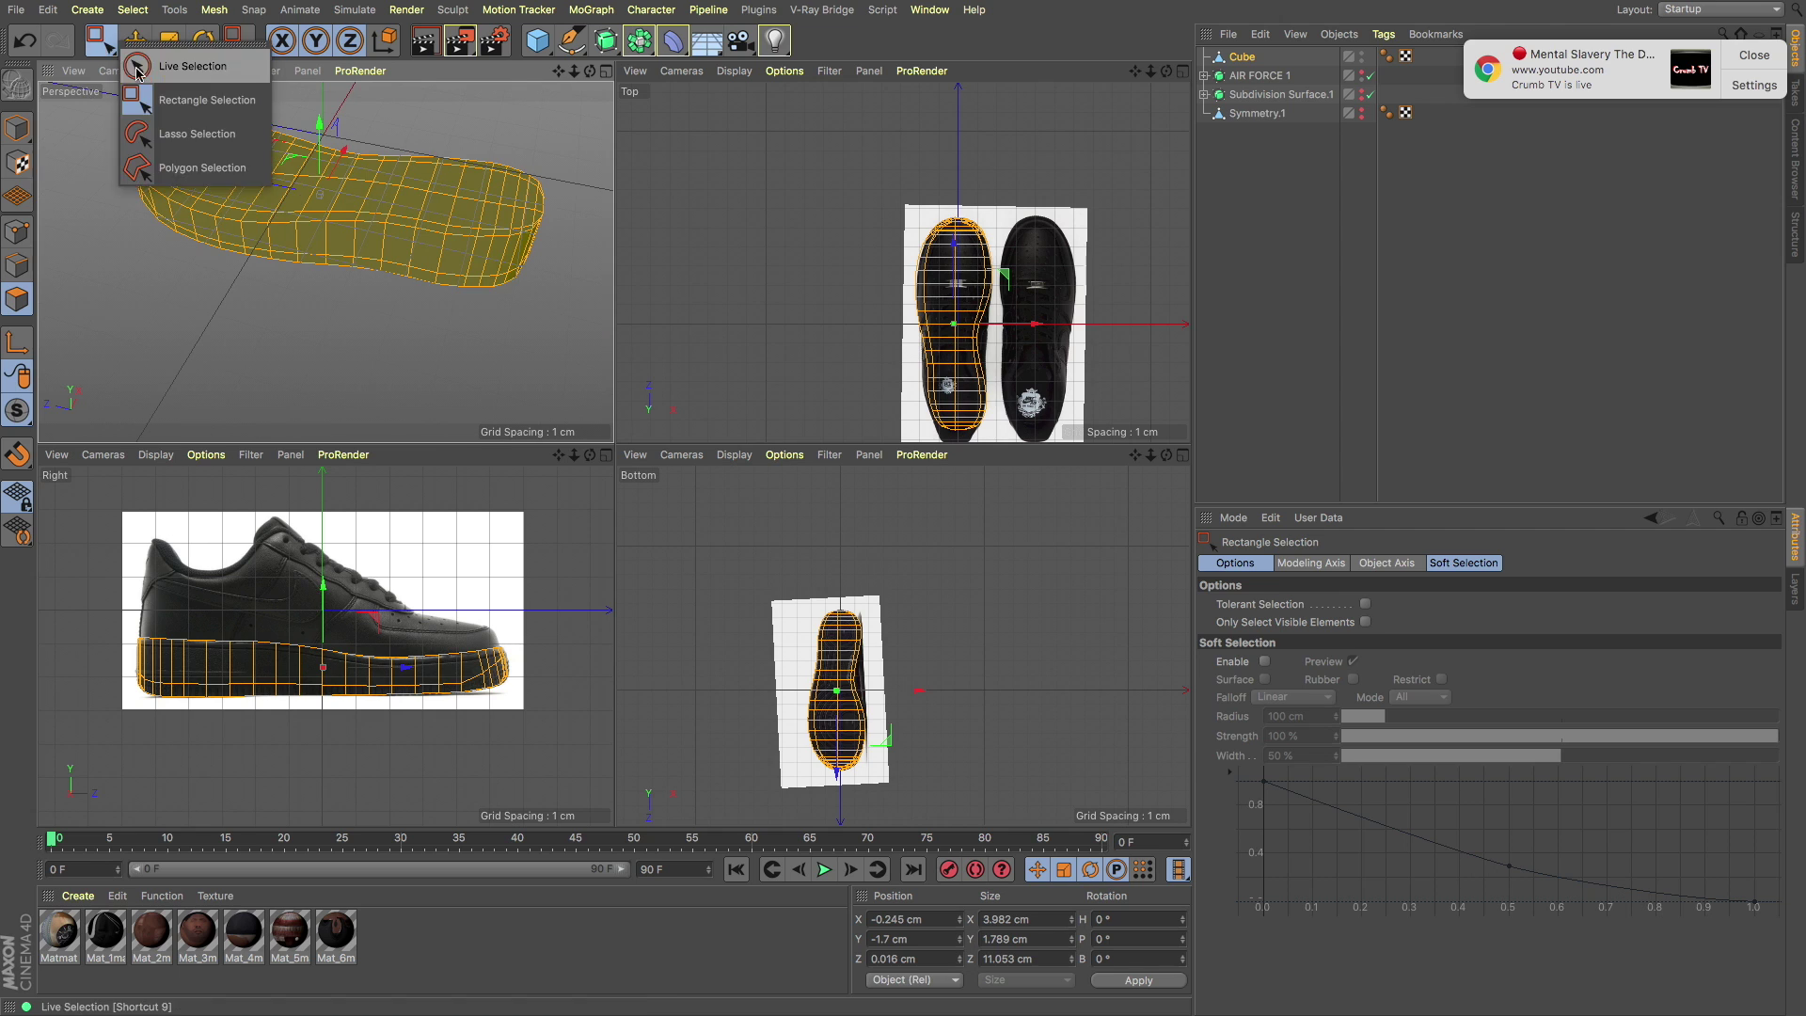
Step: Switch to Live Selection and orbit the Perspective view to see the sole from below
click(136, 72)
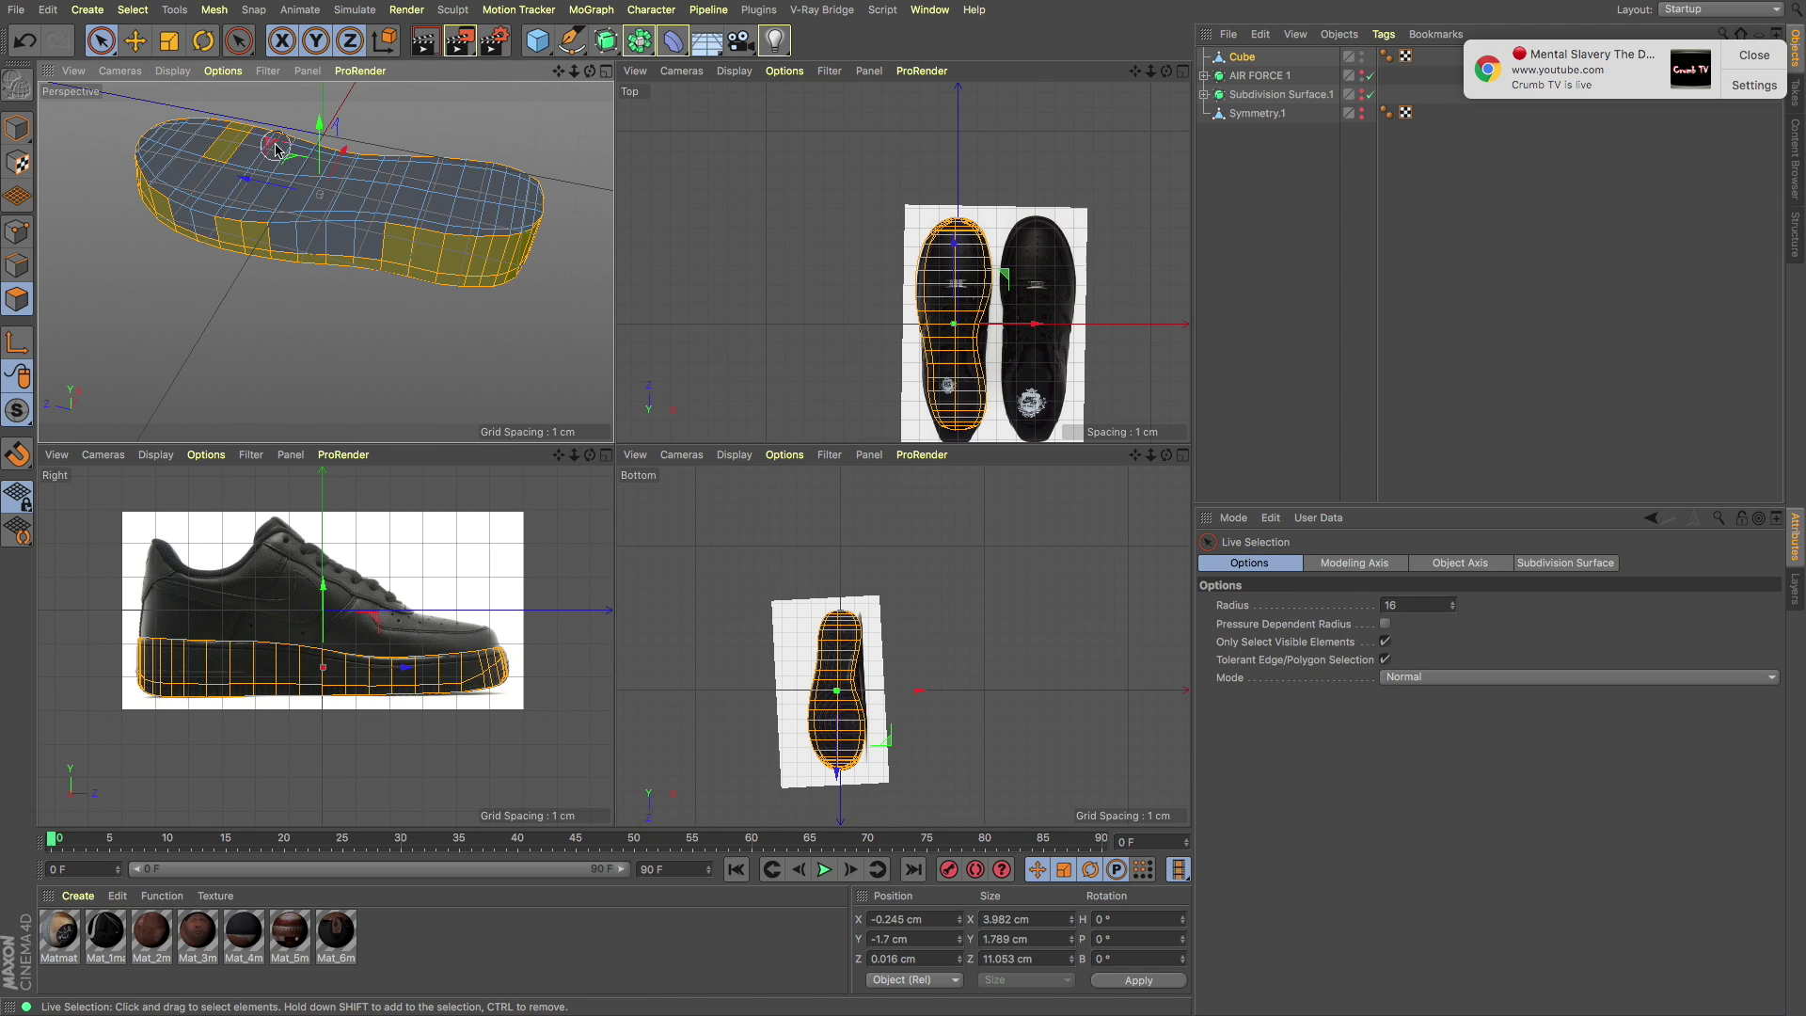
alt+drag(212, 247, 421, 132)
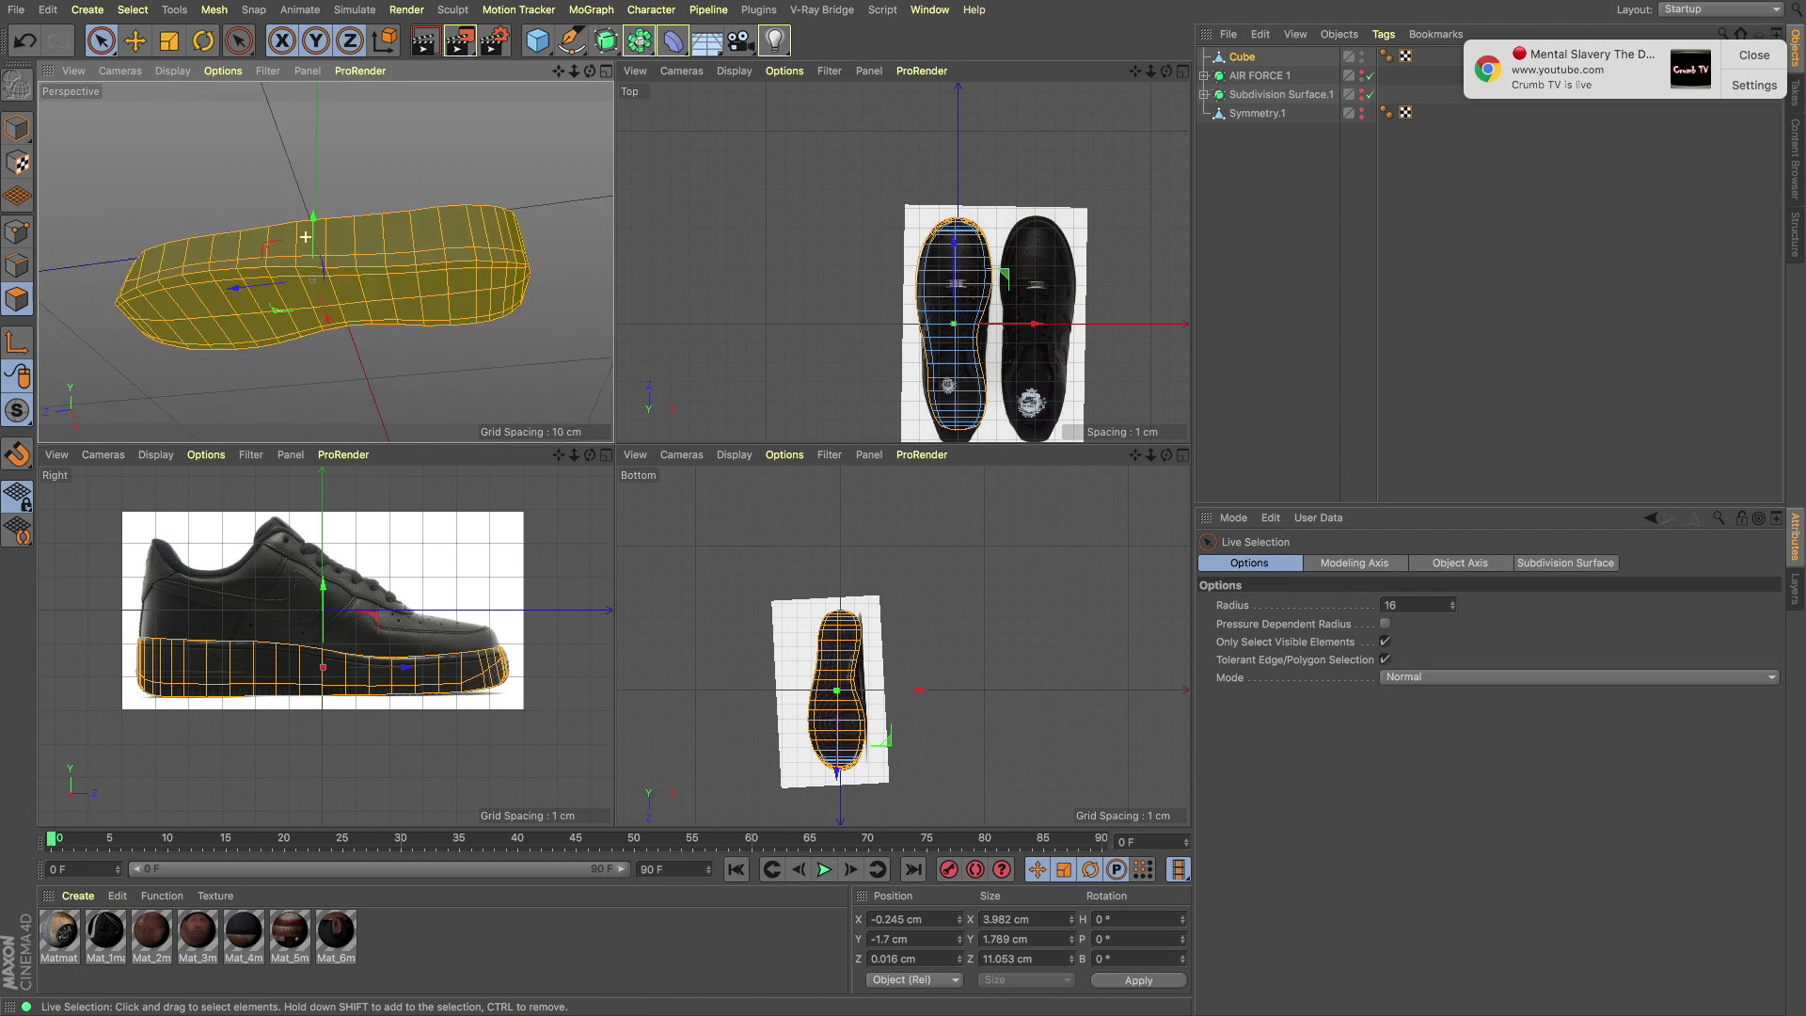
mouse_move(377, 339)
alt+mouse_down()
mouse_move(162, 273)
mouse_move(325, 234)
mouse_move(350, 193)
alt+mouse_up()
key(Return)
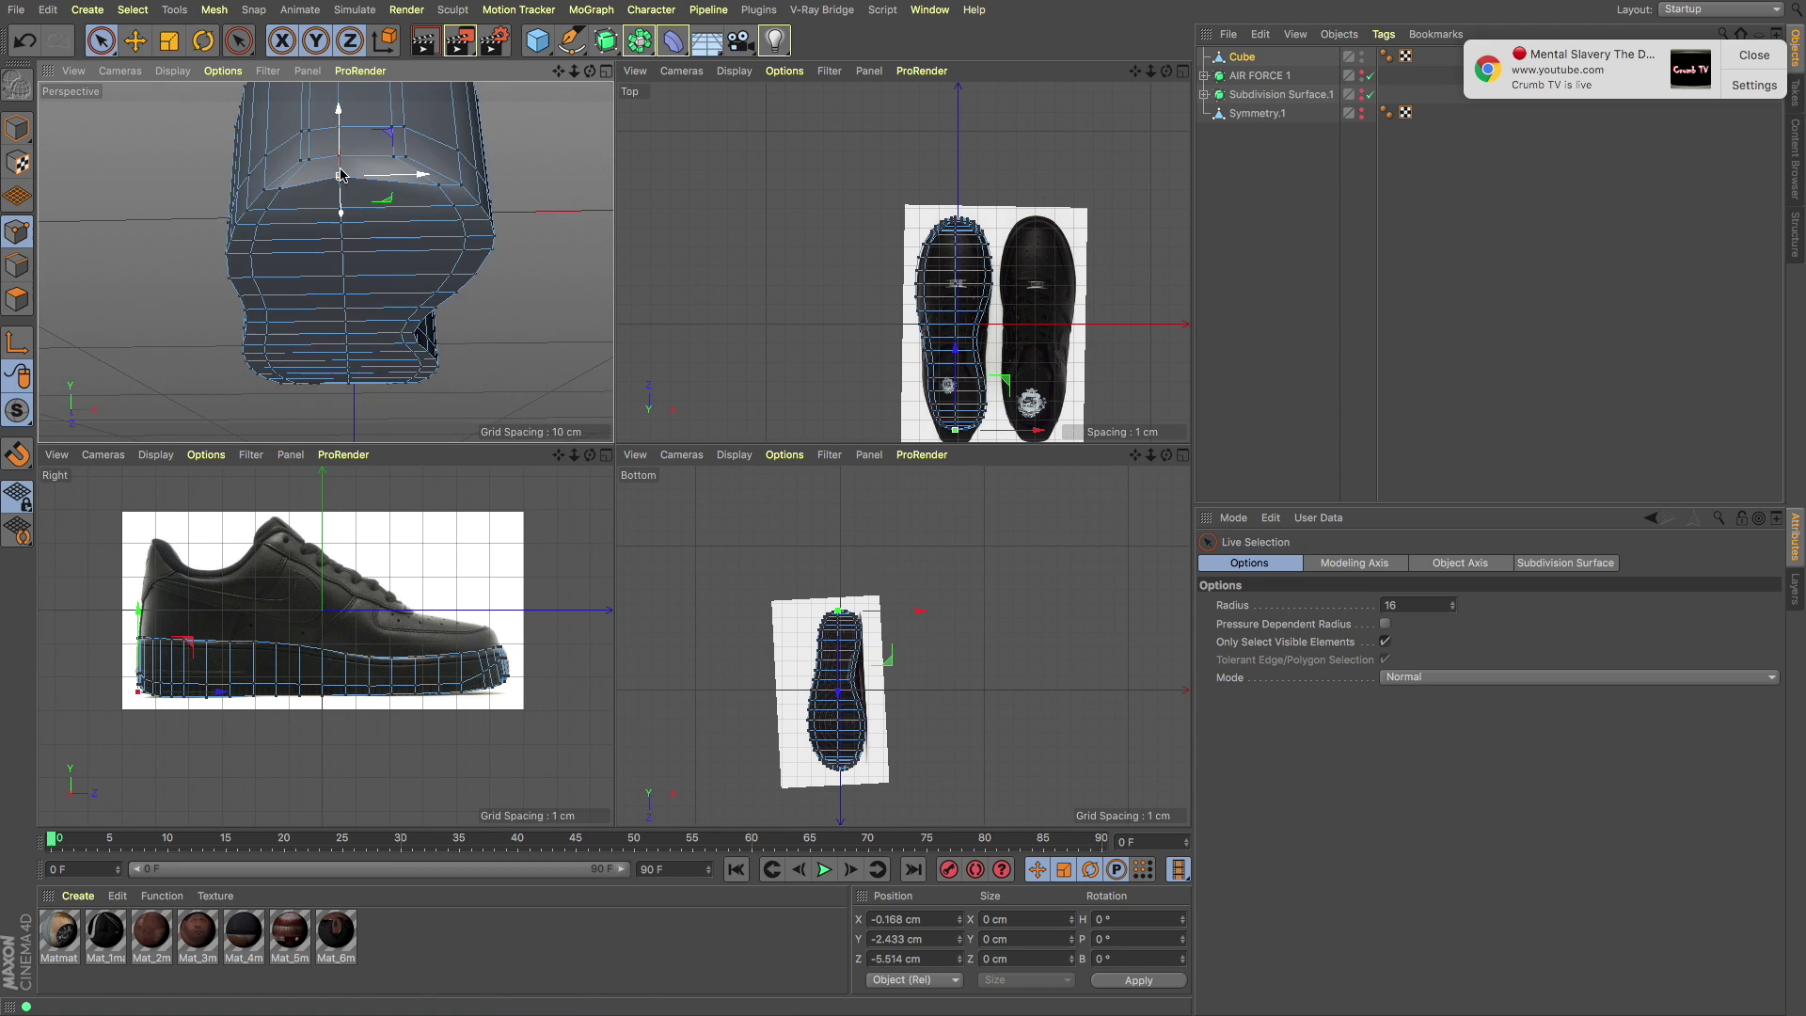
Step: Undo three times to restore the sole selection, then pick Loop/Path Cut from the context menu
click(19, 42)
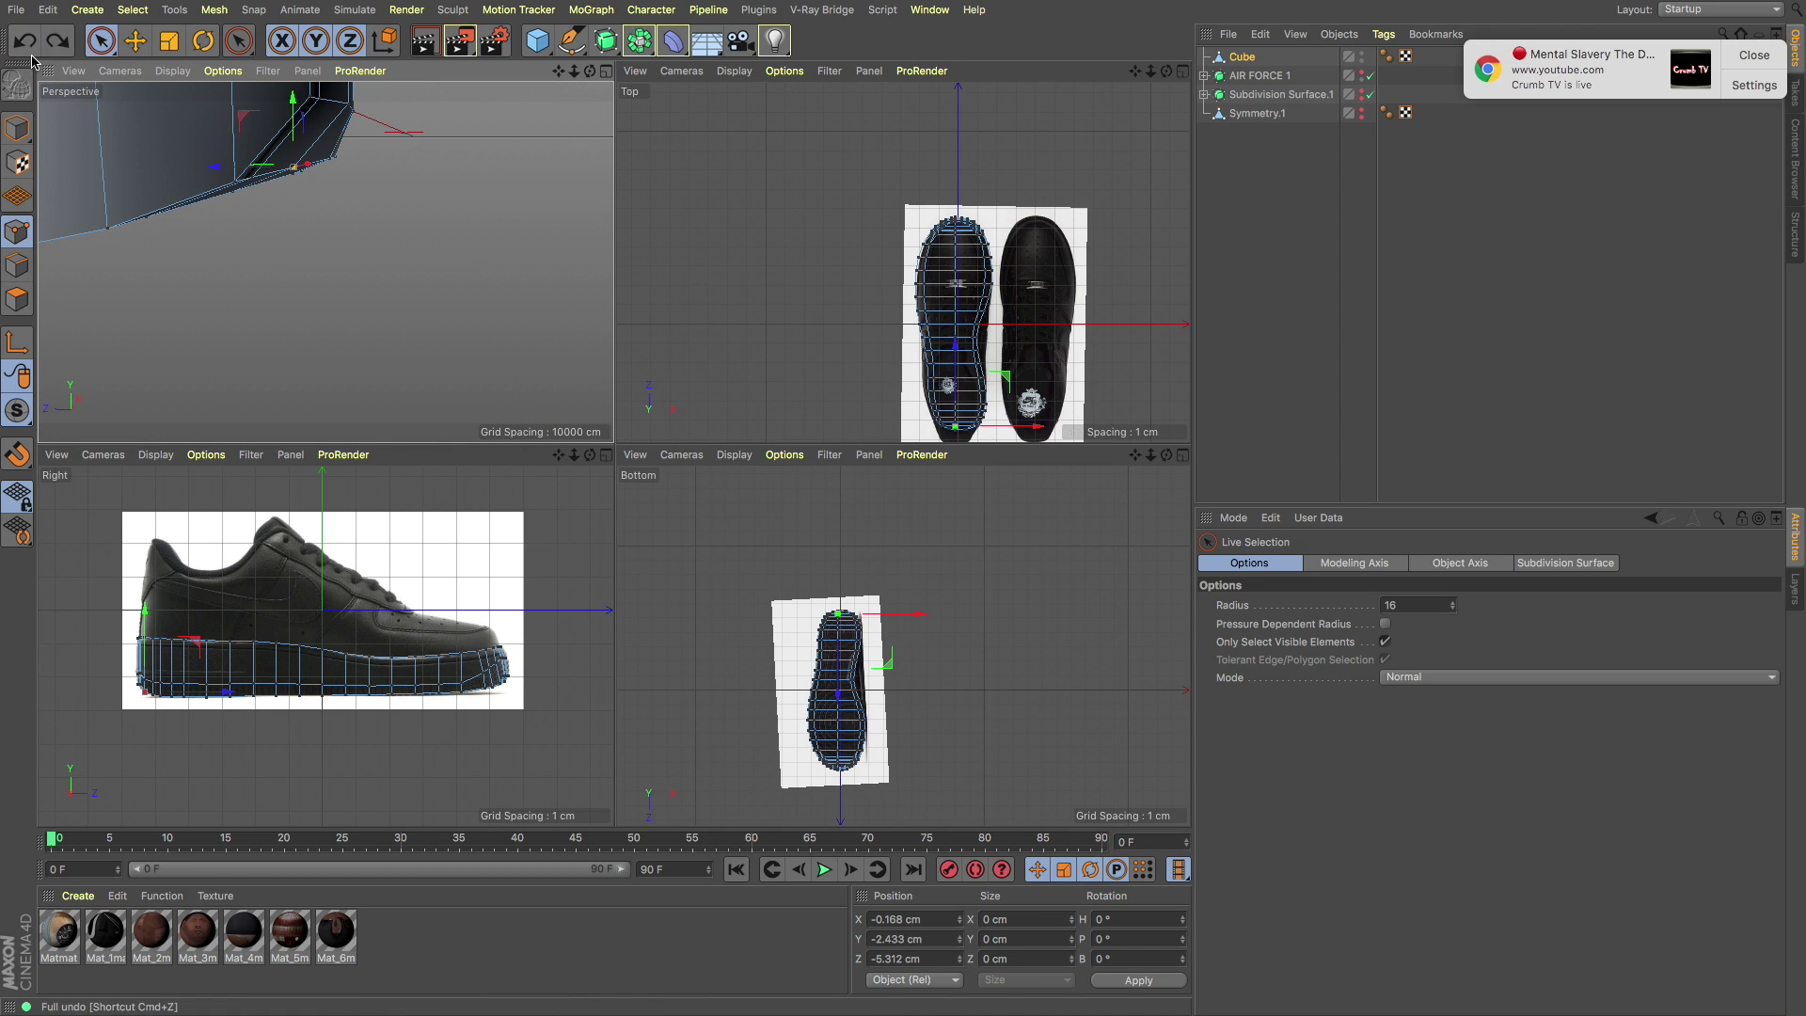
click(21, 40)
click(21, 39)
alt+drag(228, 252, 345, 408)
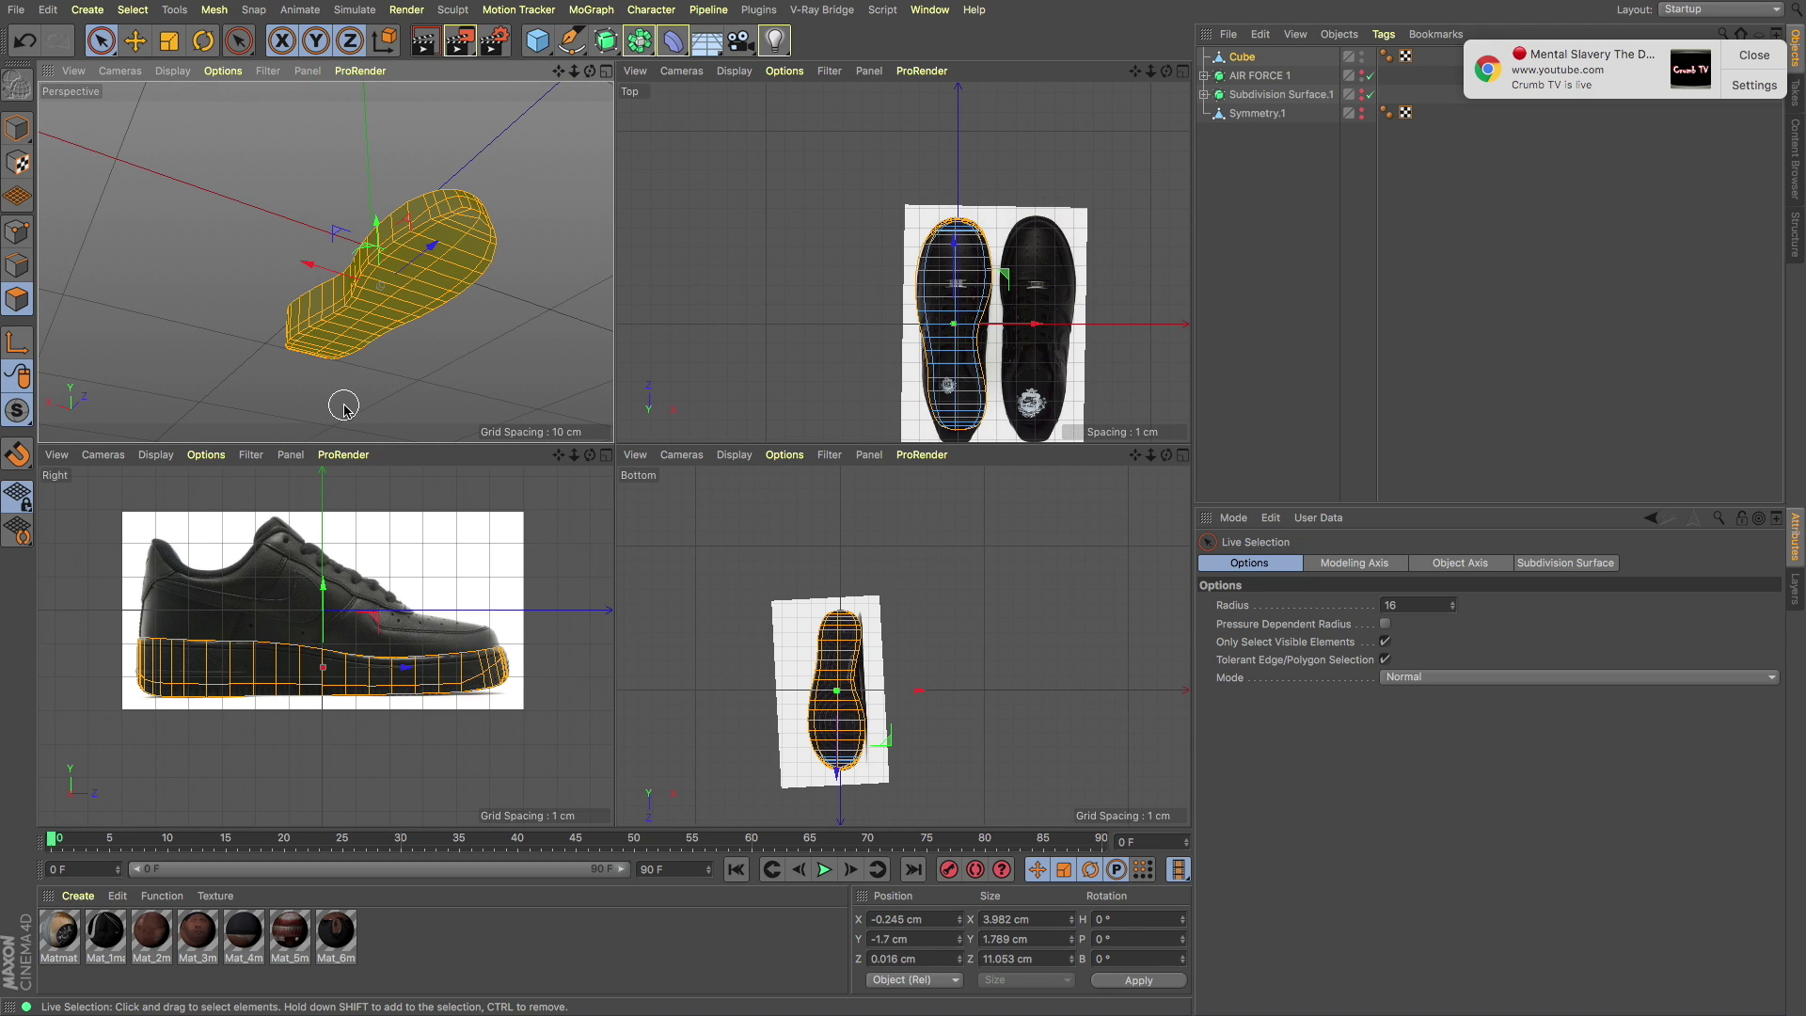
scroll(343, 407, down, 5)
scroll(349, 678, up, 3)
scroll(349, 678, up, 3)
right_click(372, 682)
click(424, 747)
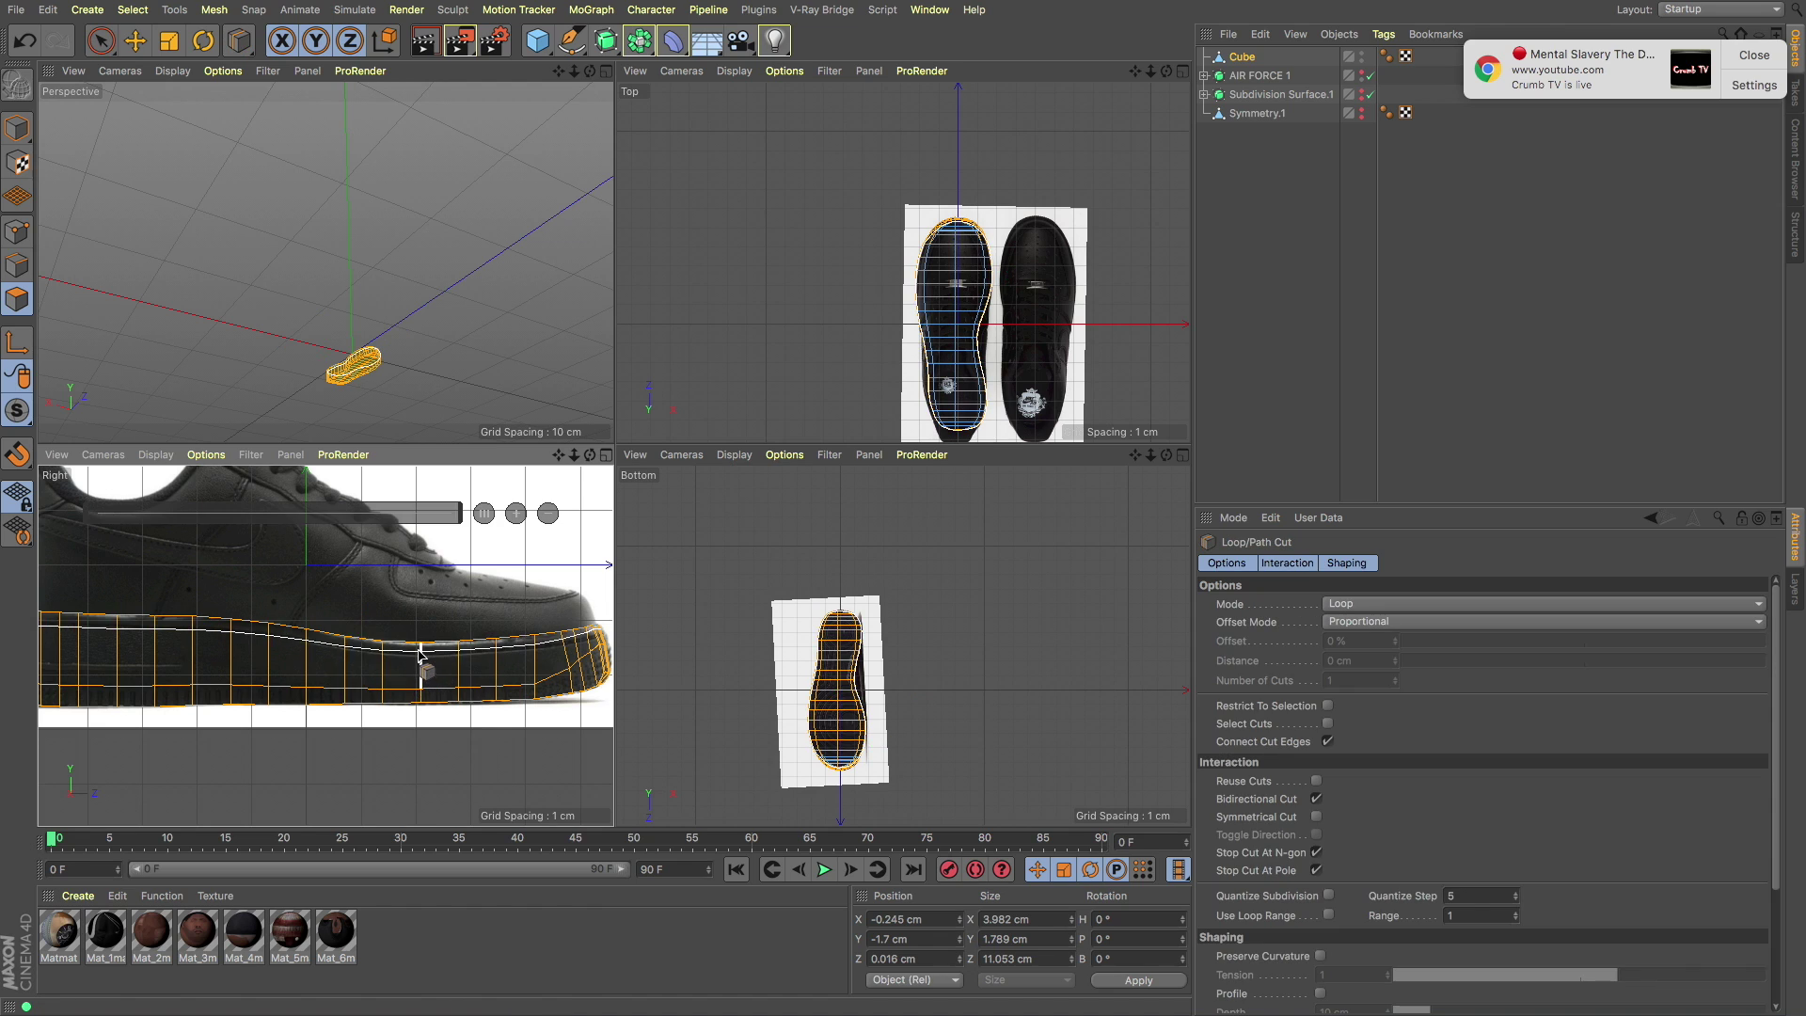
Step: Cut an edge loop around the upper sole and store the top polygons as a selection tag
click(420, 652)
scroll(377, 658, down, 2)
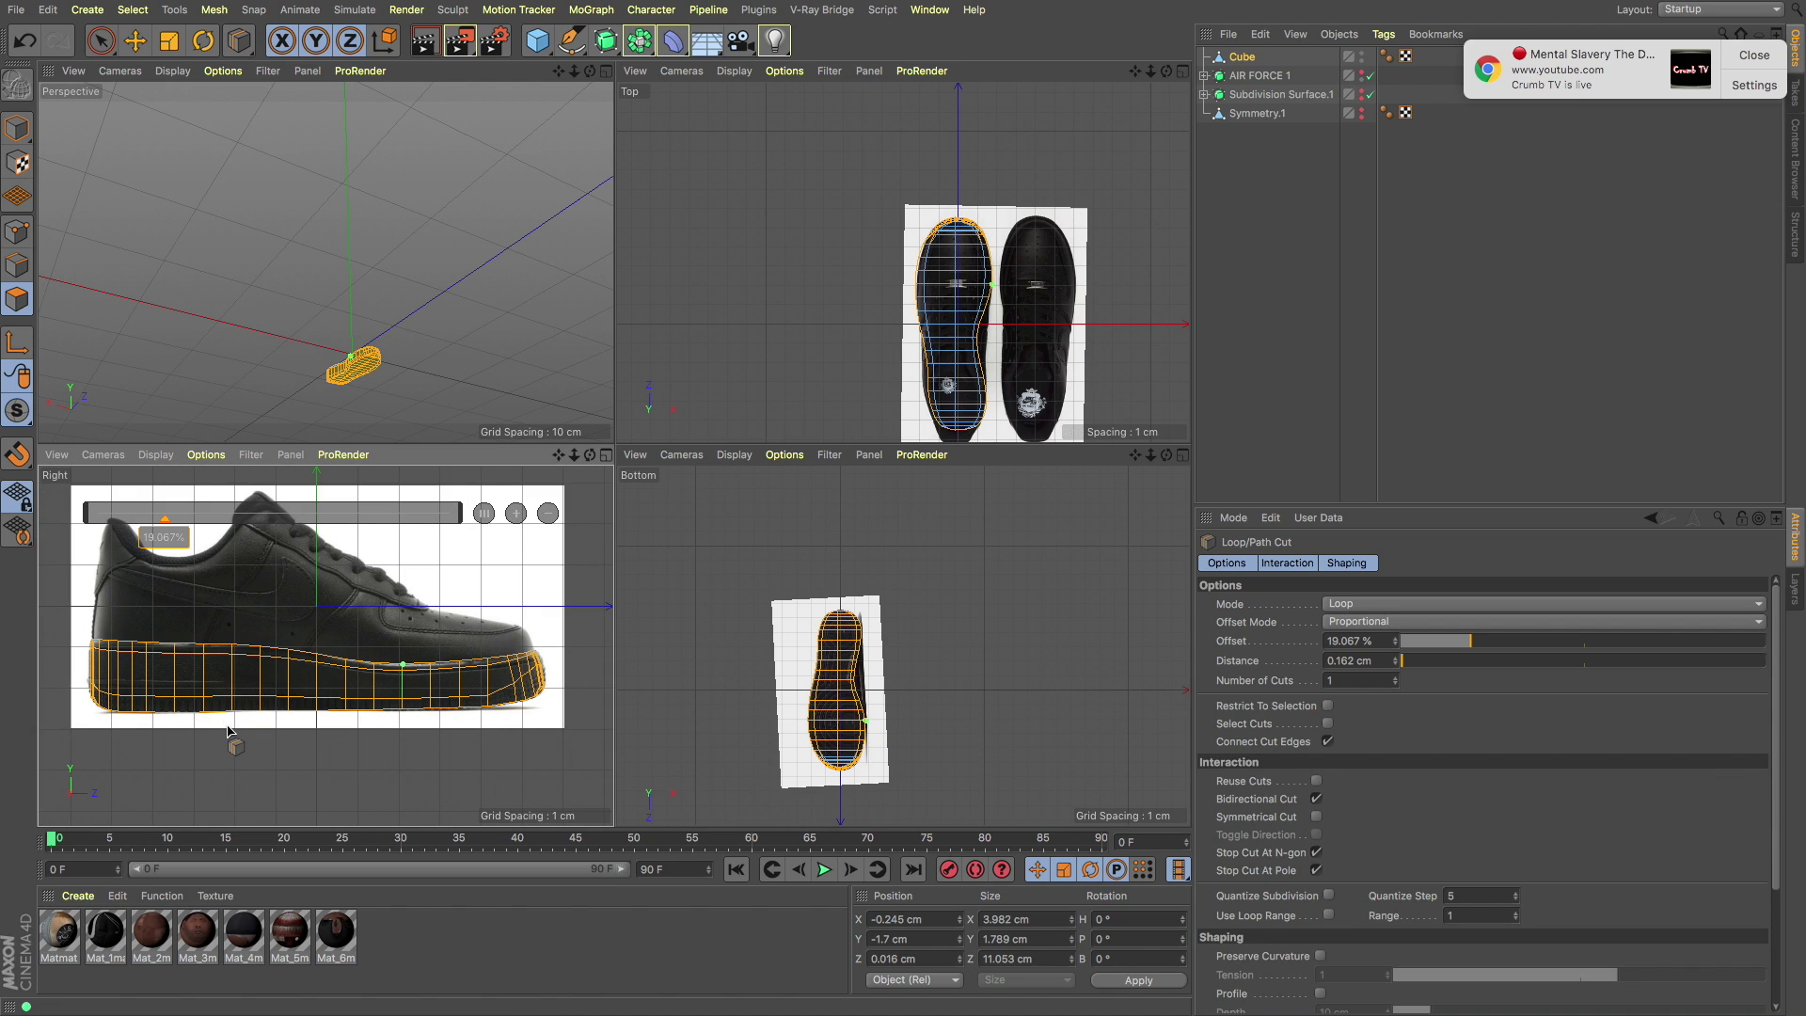
key(o)
click(133, 9)
click(160, 516)
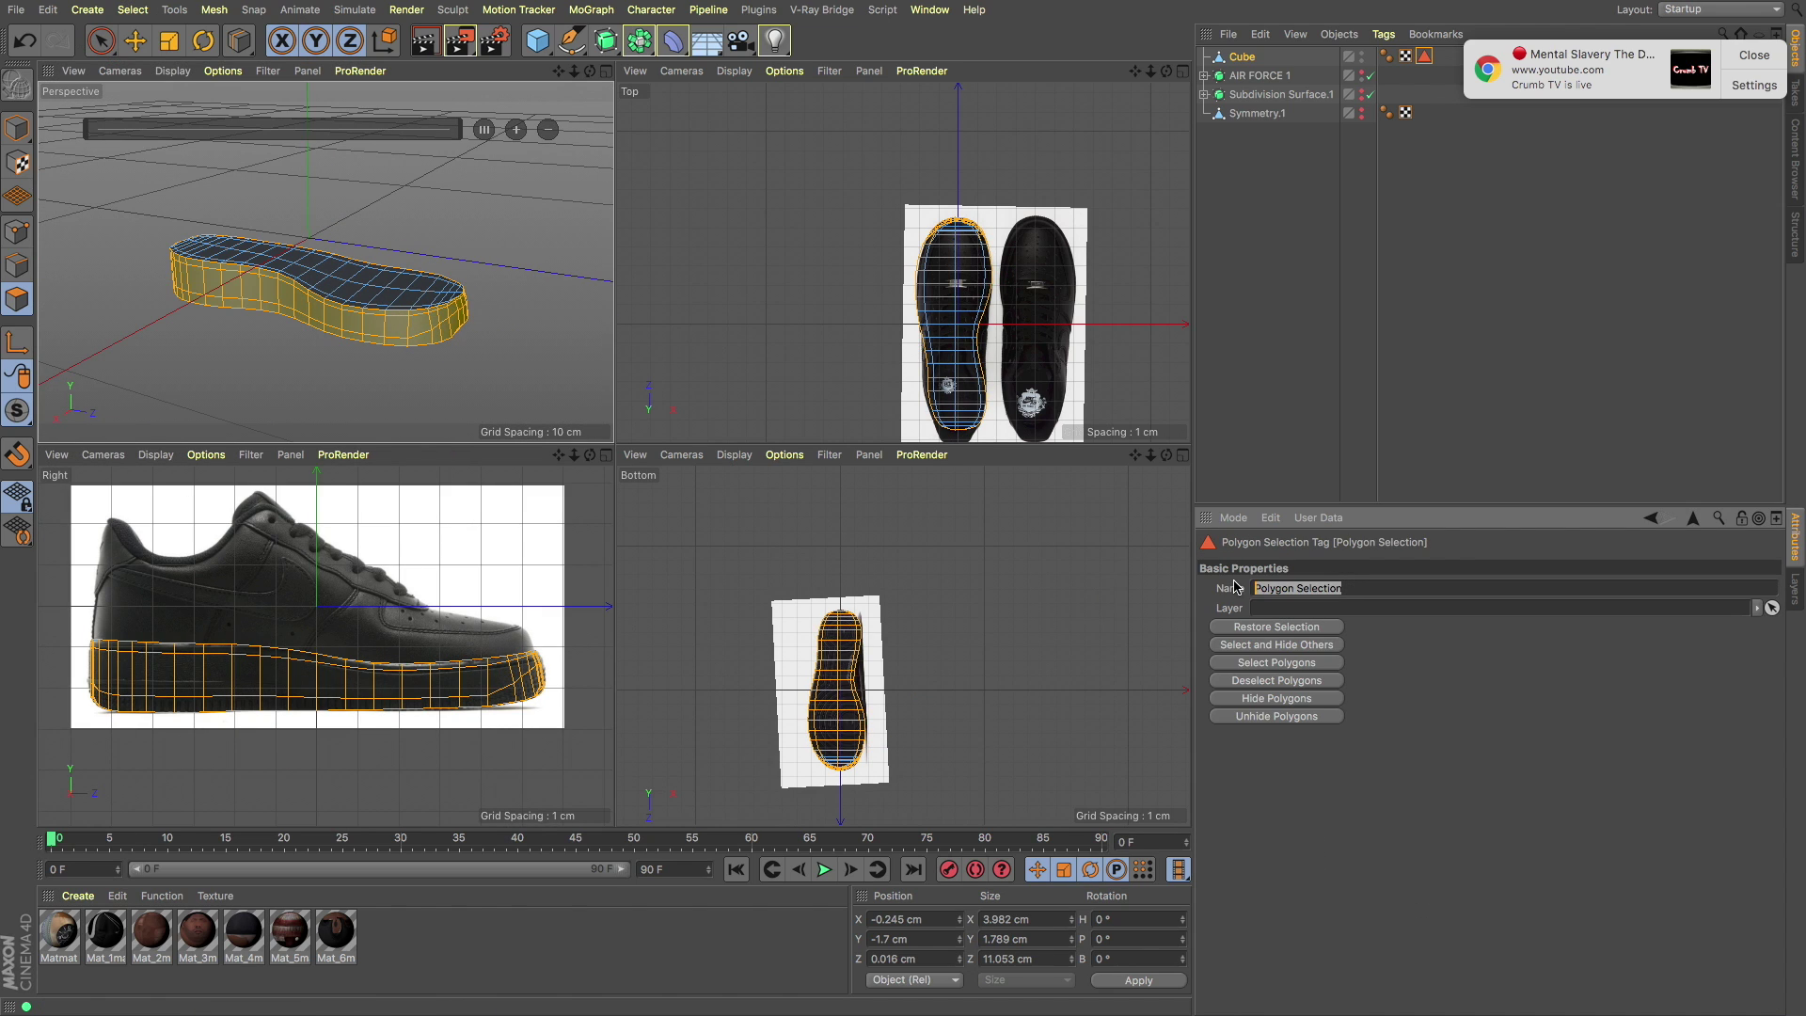
click(132, 10)
click(179, 89)
Step: Box-select points at the toe, undoing two unwanted changes
key(e)
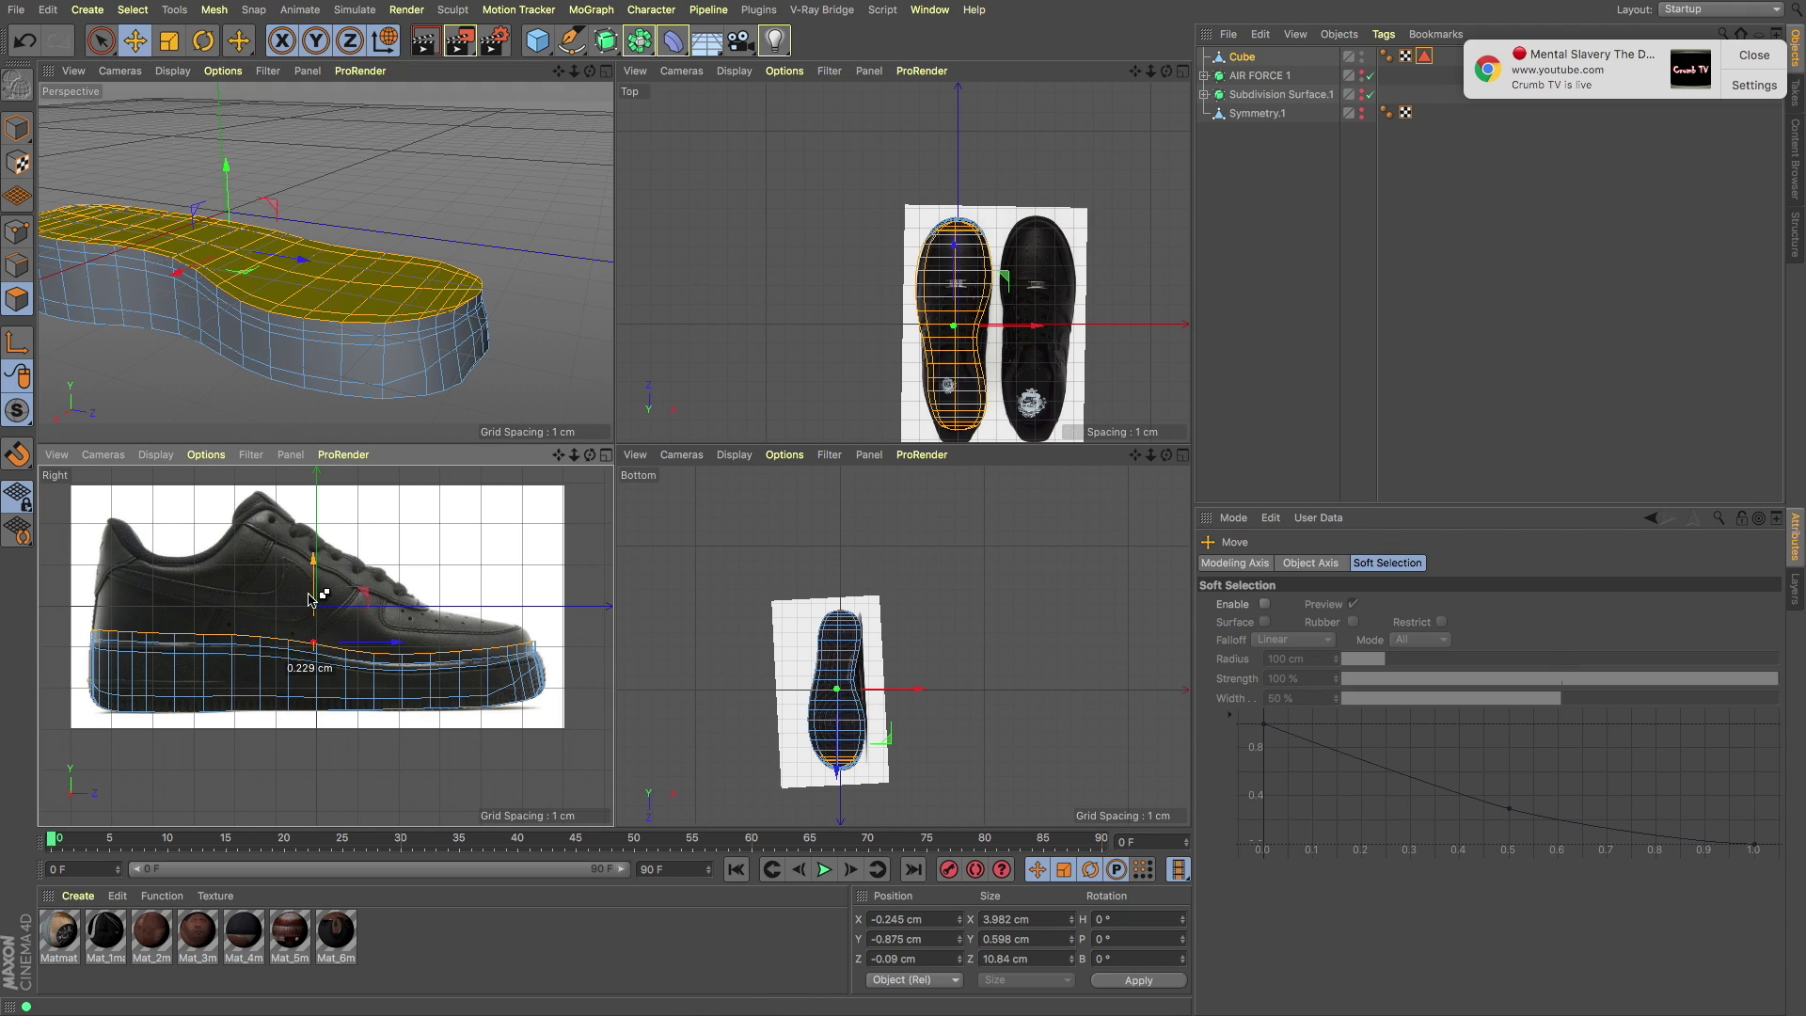
scroll(325, 652, up, 3)
scroll(324, 652, up, 3)
scroll(563, 618, up, 3)
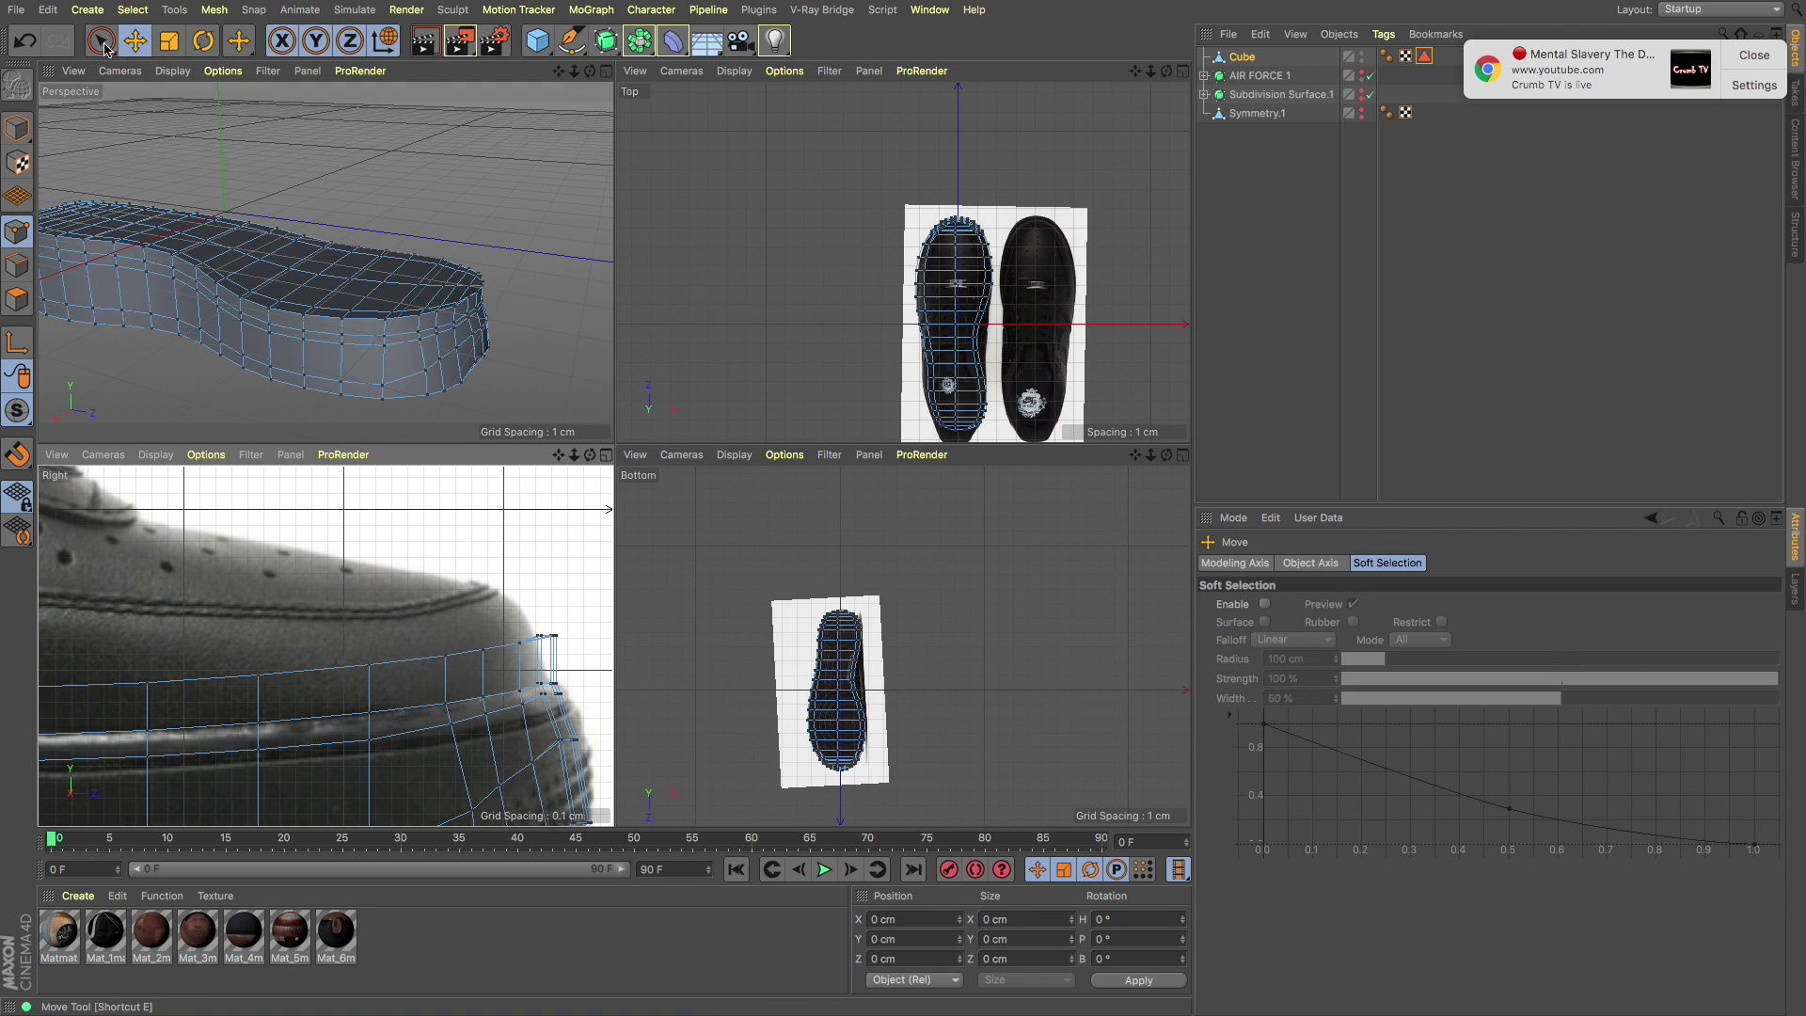
key(0)
drag(563, 618, 513, 695)
scroll(563, 618, down, 3)
scroll(562, 618, down, 3)
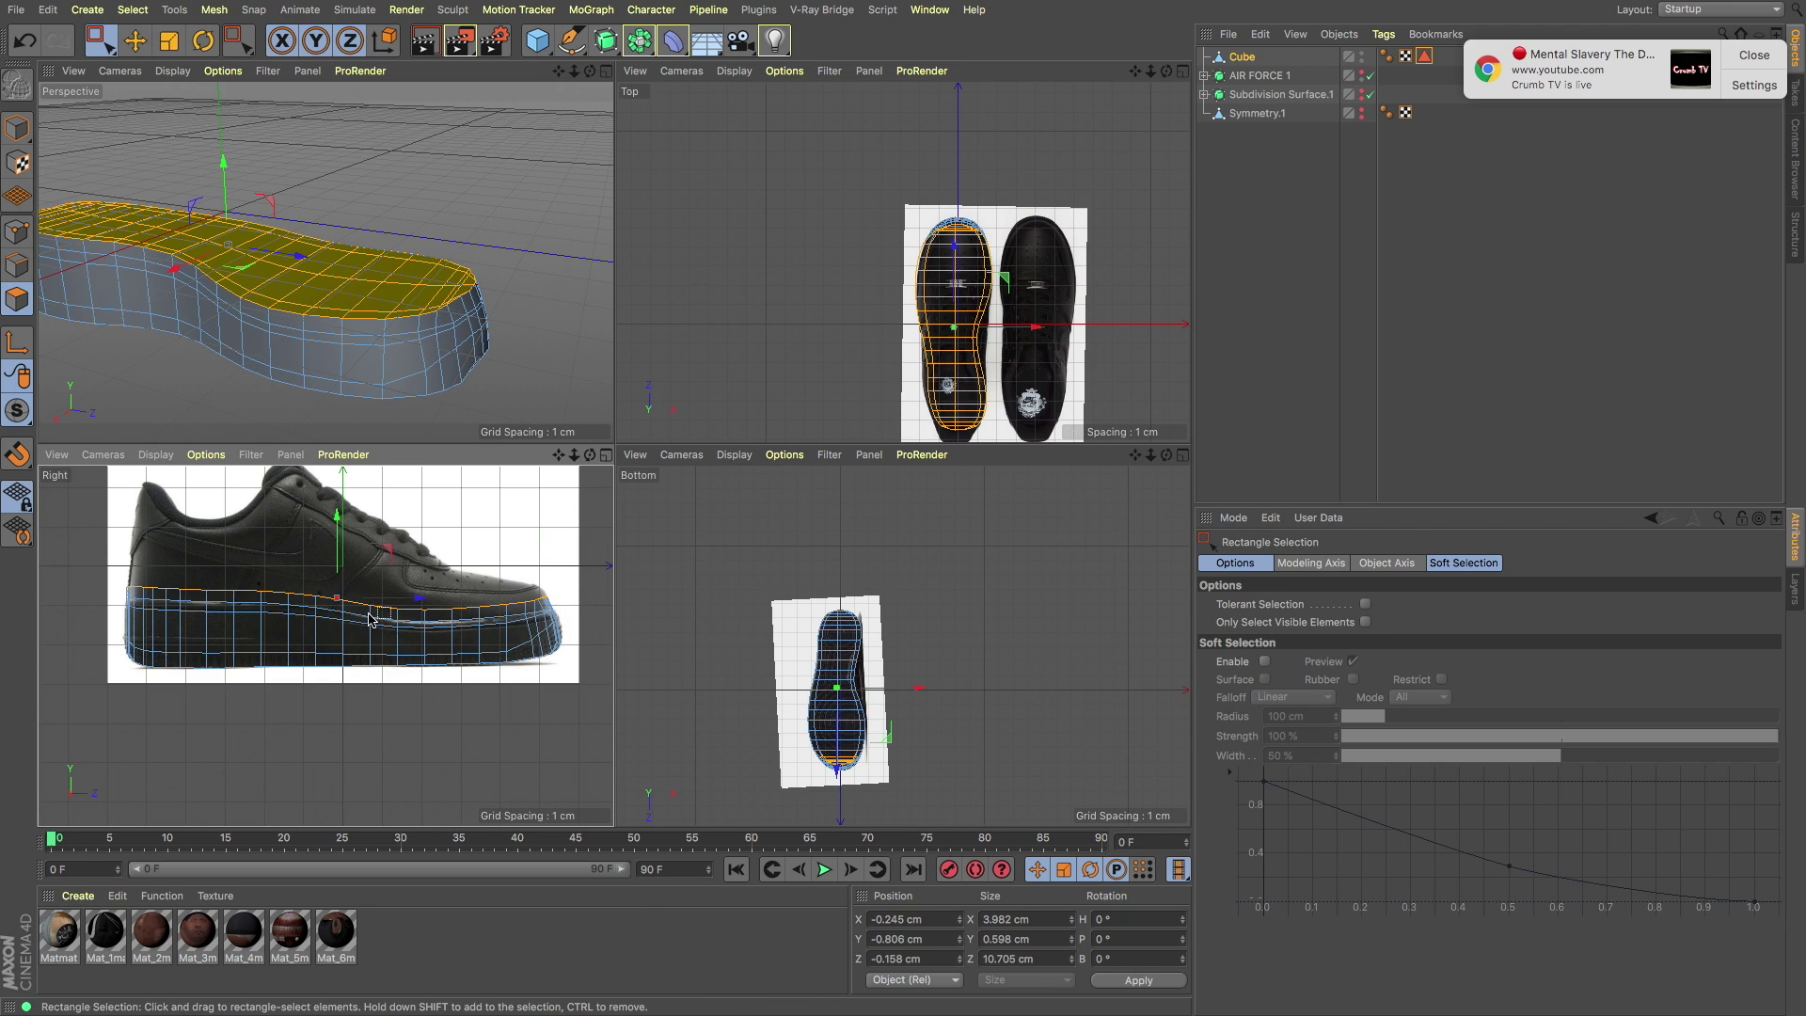
key(ctrl+z)
key(ctrl+z)
key(ctrl+z)
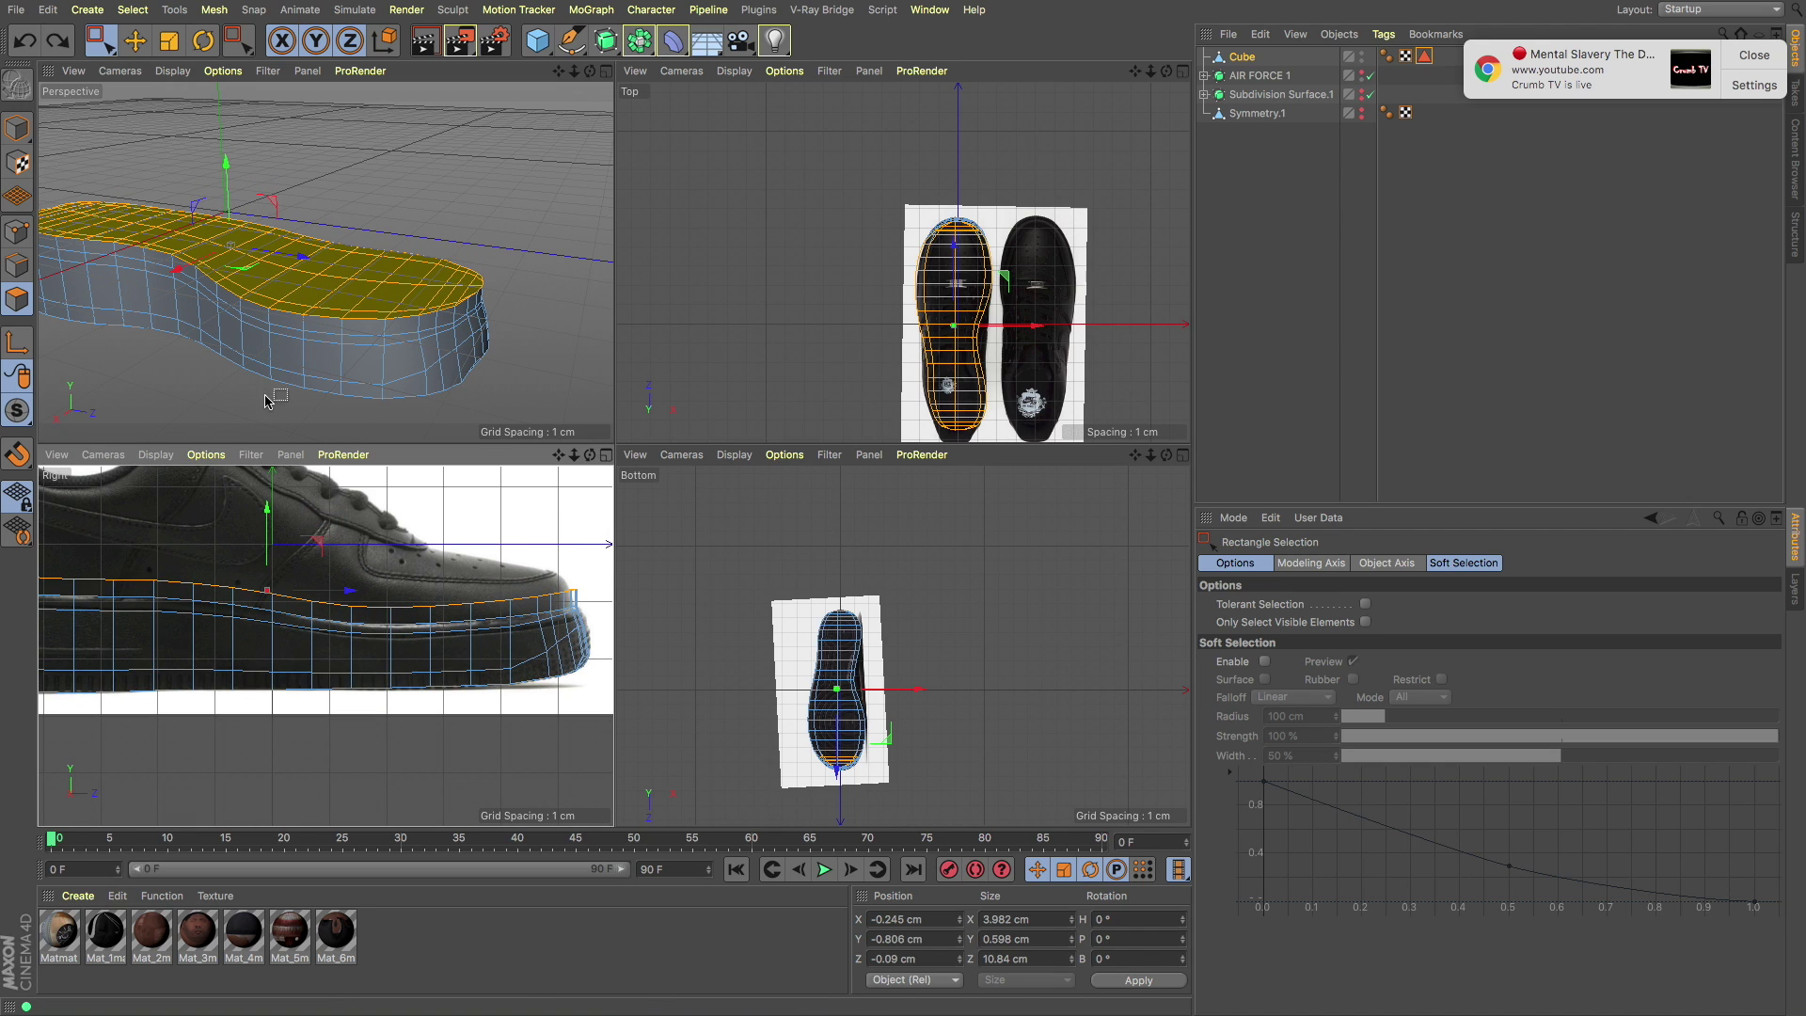
key(ctrl+z)
key(ctrl+z)
Step: Nudge the toe points and move the toe's top points to fit the reference curve
drag(442, 534, 588, 600)
scroll(574, 594, up, 2)
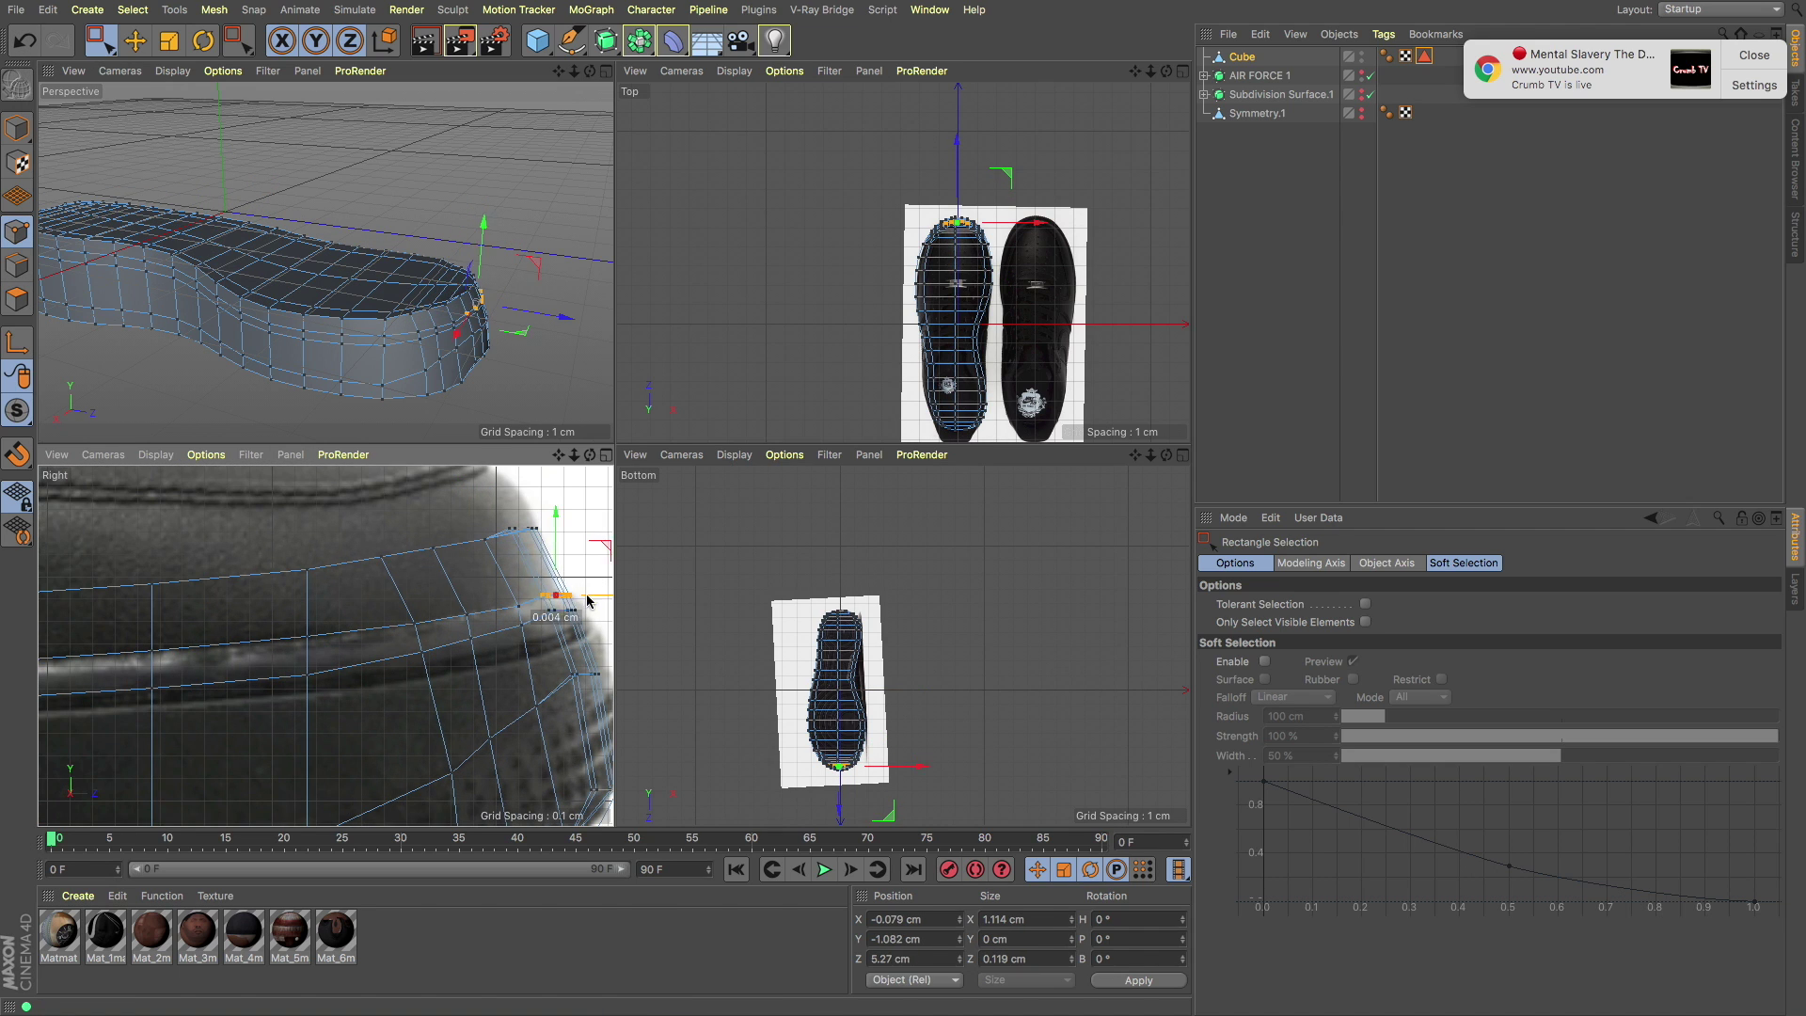
scroll(524, 622, down, 3)
scroll(499, 639, up, 3)
drag(470, 612, 485, 649)
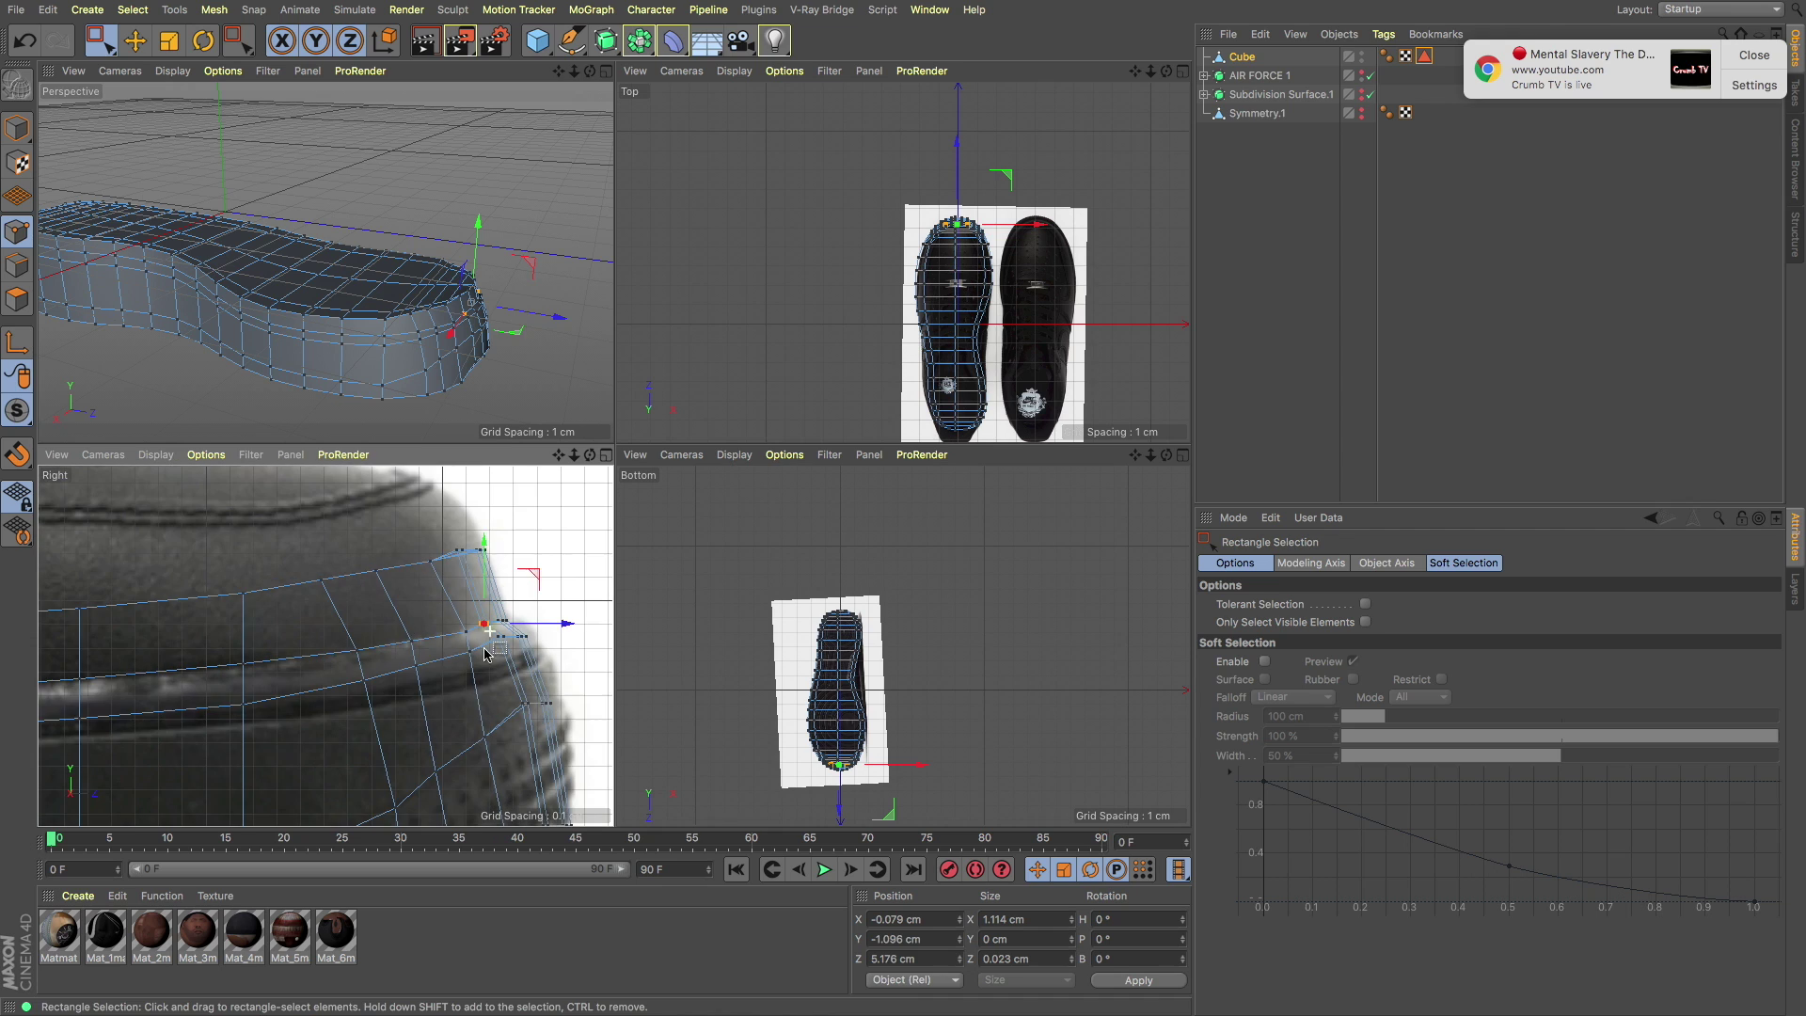
scroll(455, 531, down, 3)
click(16, 299)
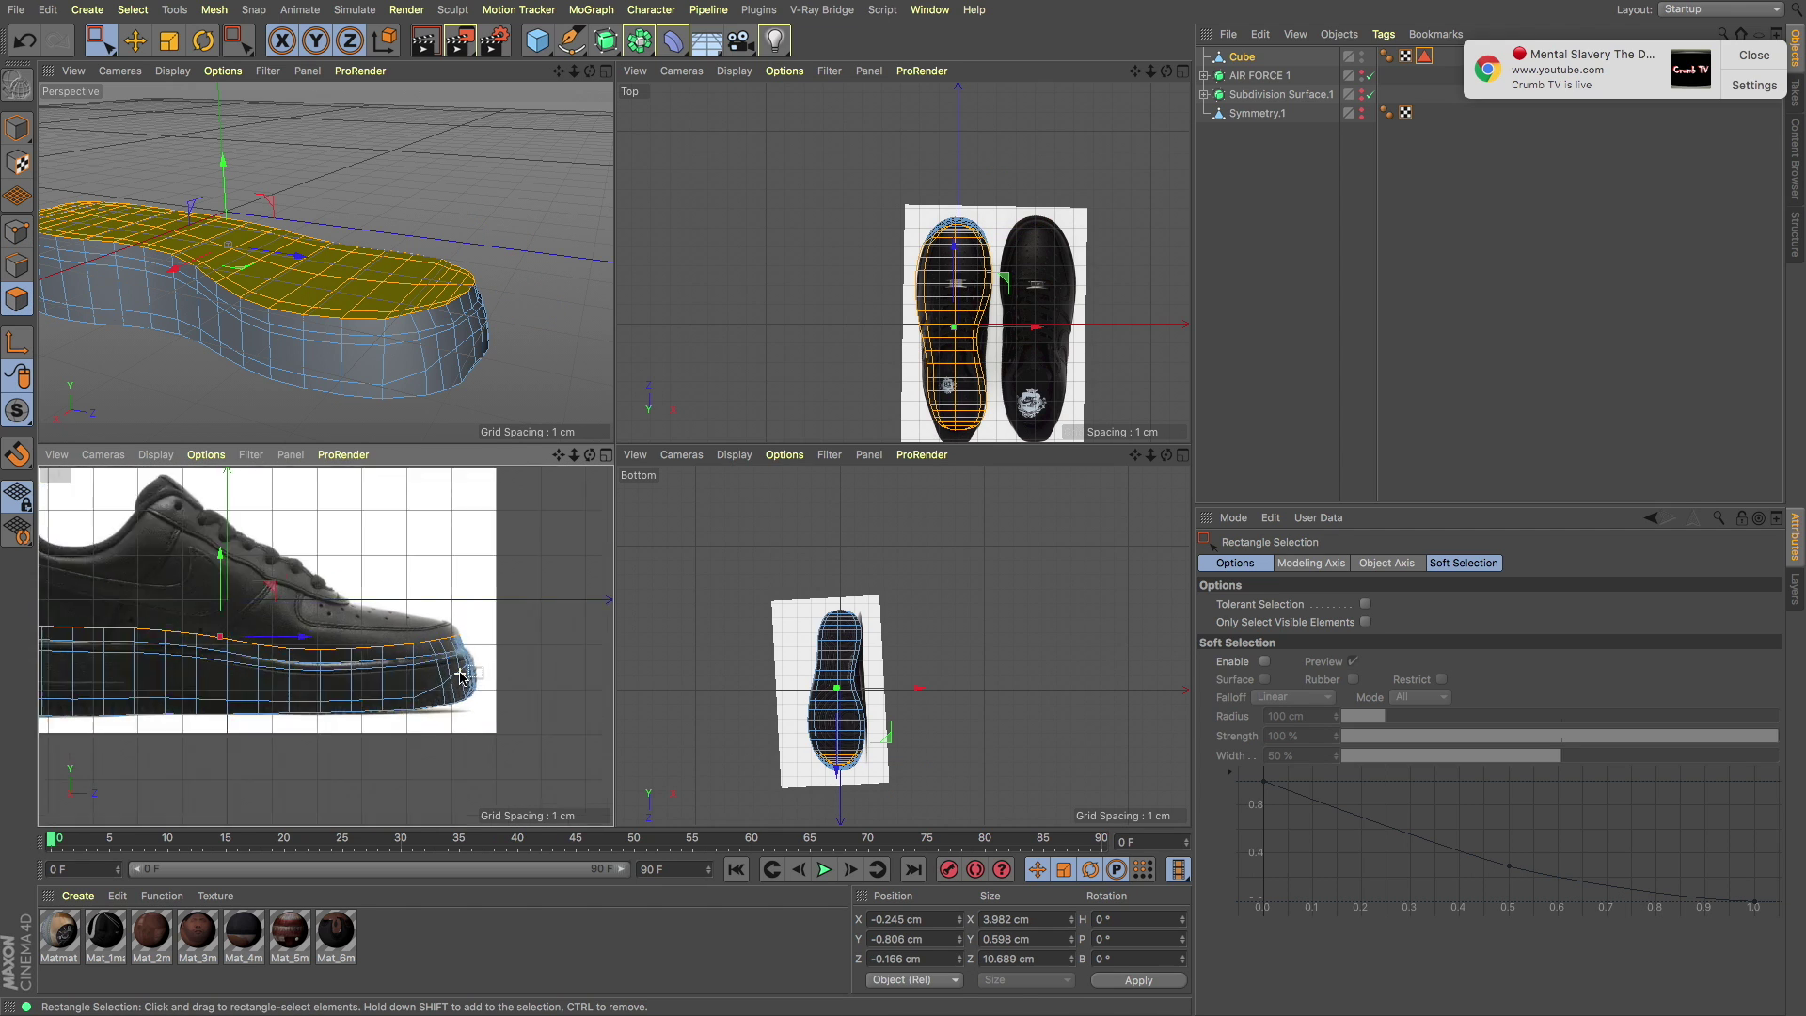
scroll(266, 579, up, 2)
scroll(451, 611, up, 3)
click(17, 230)
mouse_move(395, 584)
mouse_down()
mouse_move(564, 639)
mouse_move(541, 626)
mouse_up()
Step: Select the heel-edge and top-row sole points and lift the top row slightly
scroll(473, 565, down, 3)
scroll(122, 611, up, 2)
scroll(122, 611, up, 2)
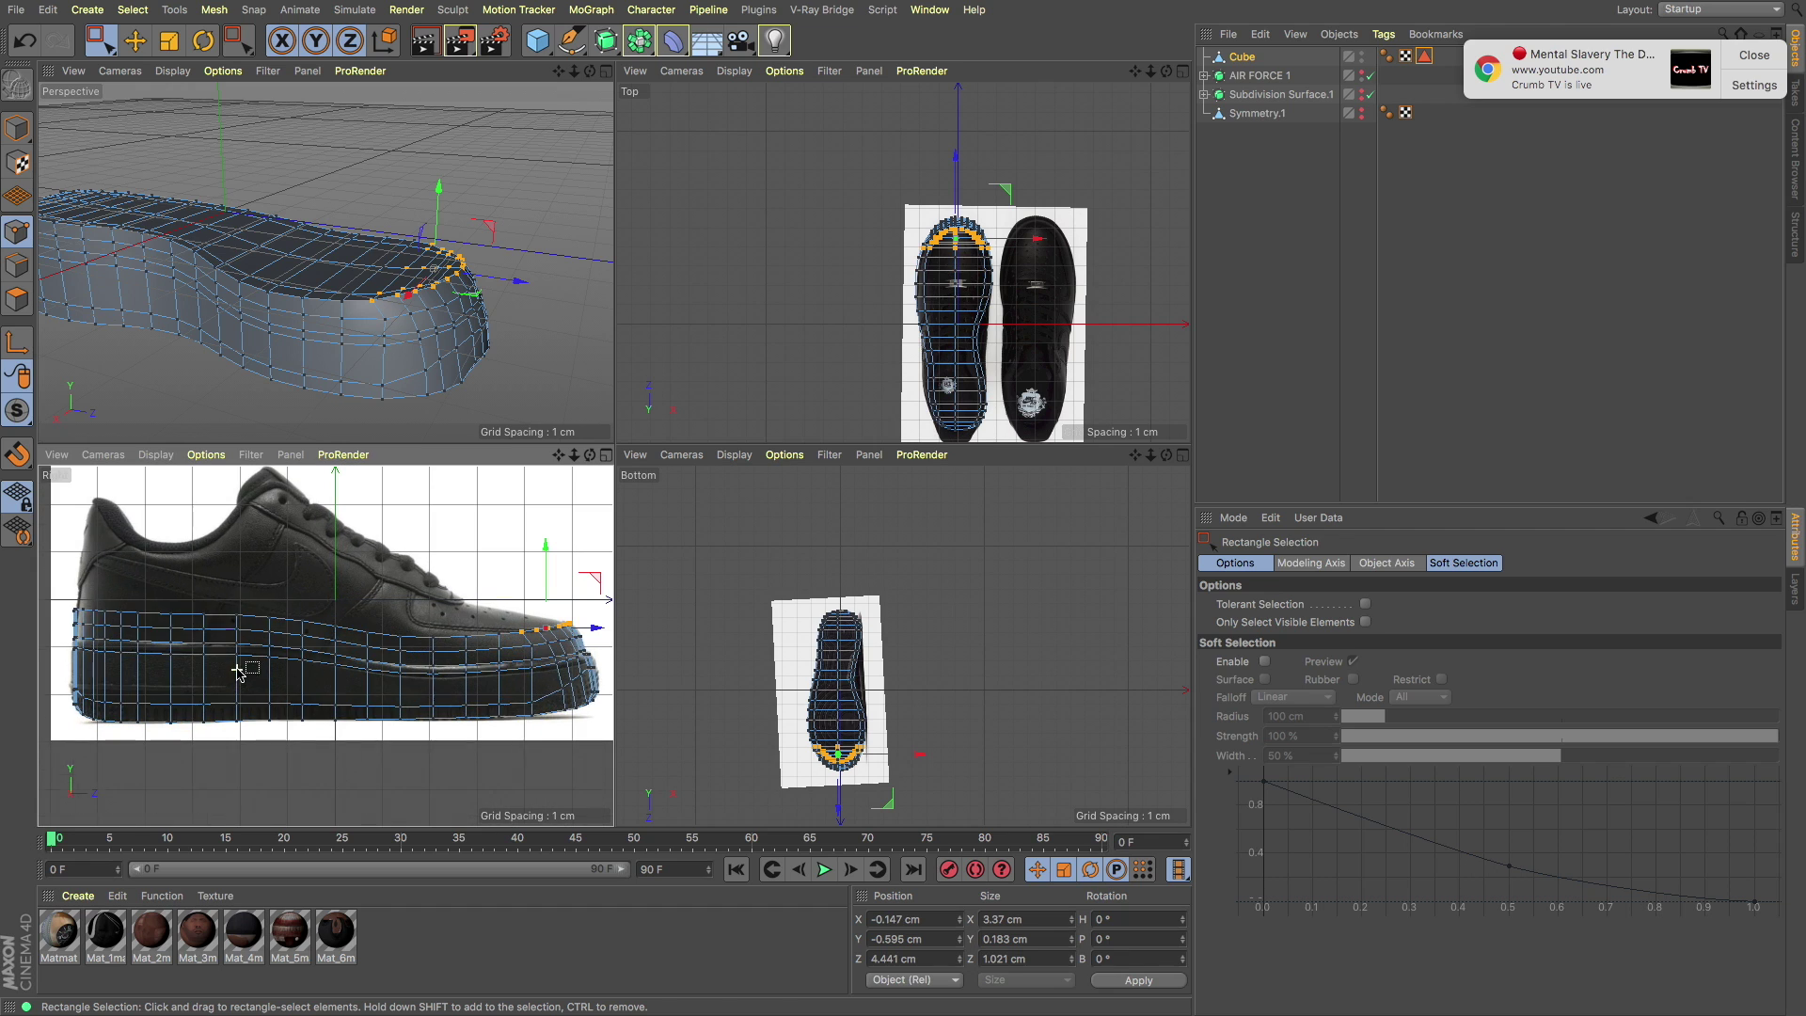
scroll(122, 602, up, 3)
drag(93, 562, 202, 642)
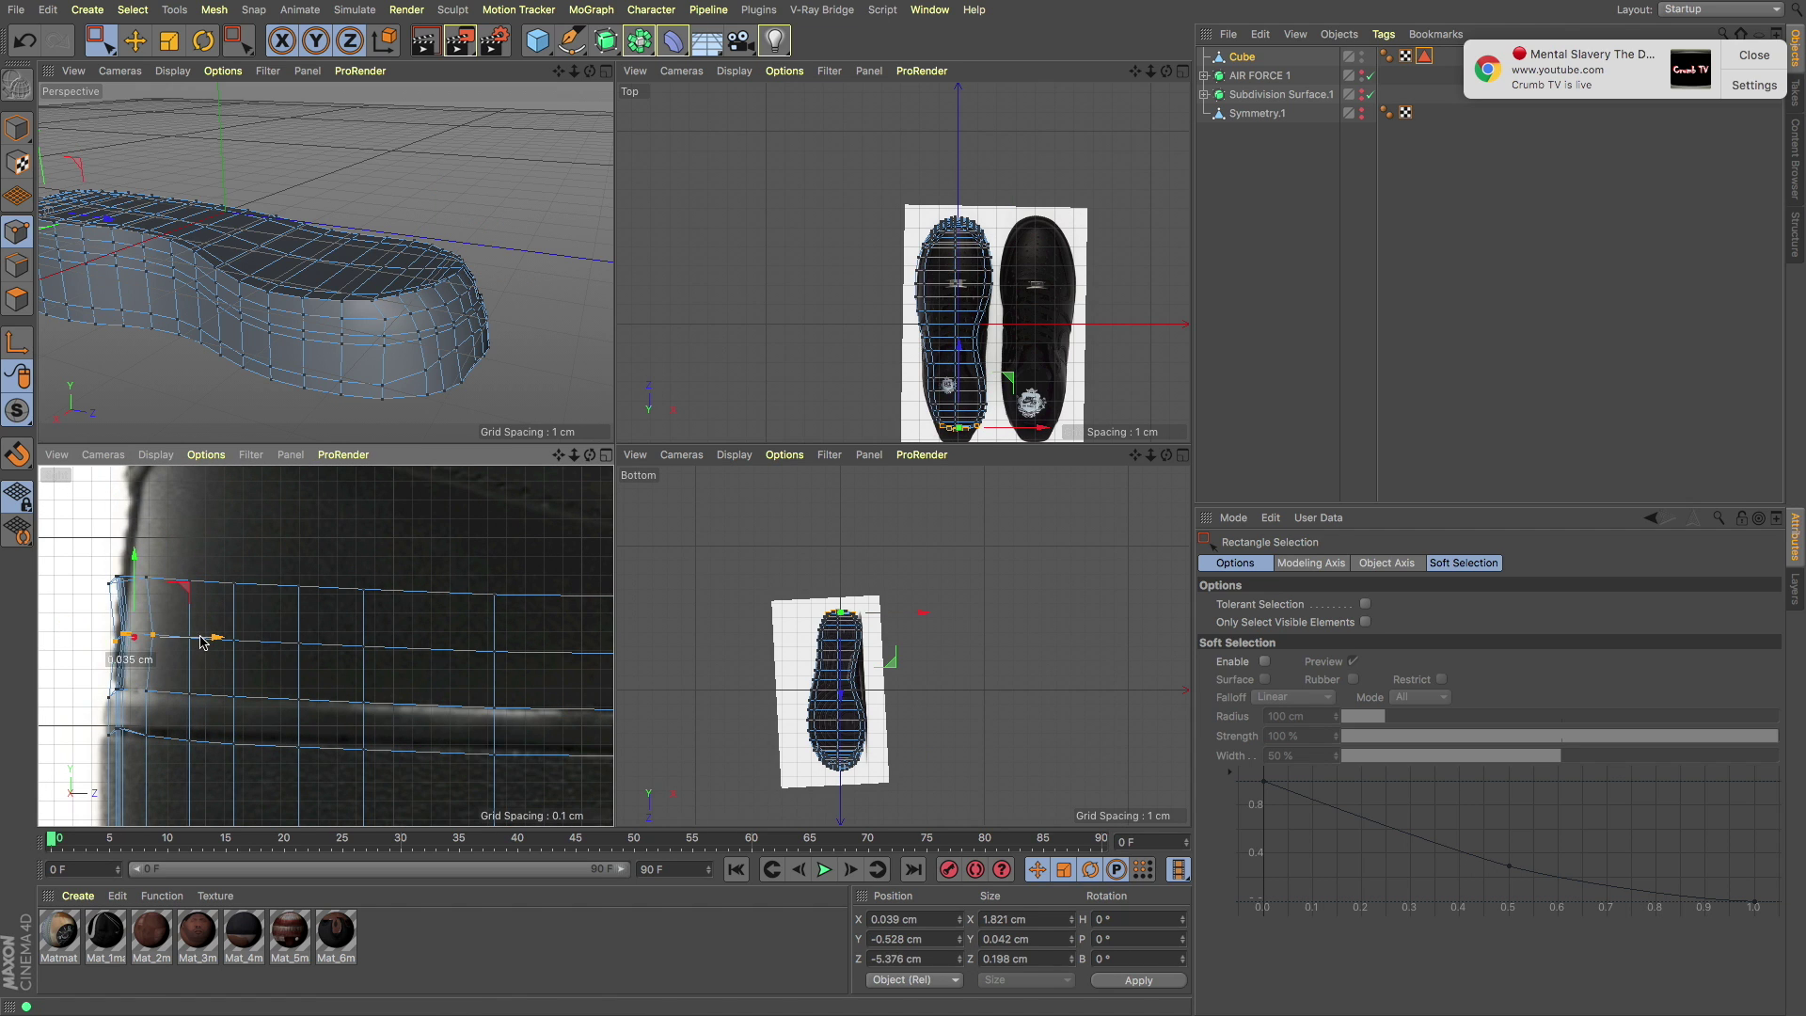
scroll(200, 586, down, 4)
drag(42, 612, 602, 658)
scroll(295, 612, down, 1)
drag(295, 612, 294, 599)
Step: Select the toe-edge and front sole points and slide them 0.699 cm forward
scroll(294, 599, up, 4)
drag(593, 550, 339, 620)
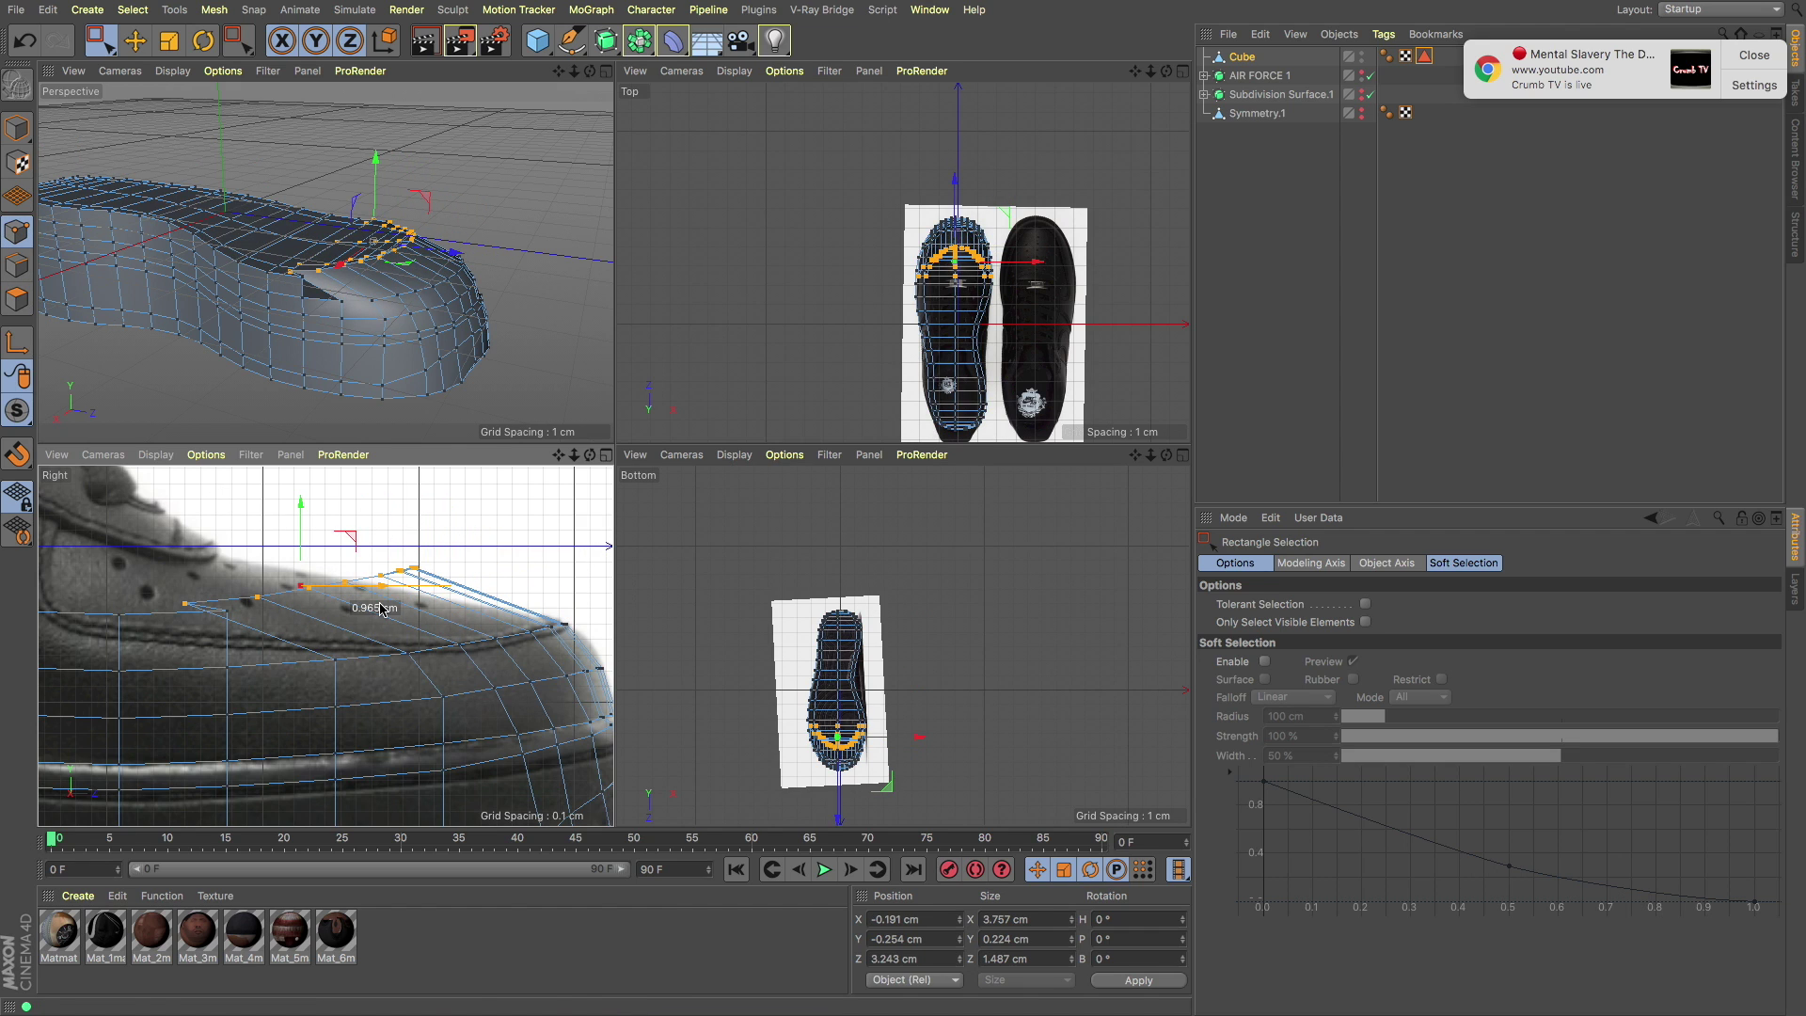
scroll(349, 628, down, 2)
scroll(348, 628, down, 2)
drag(602, 621, 435, 658)
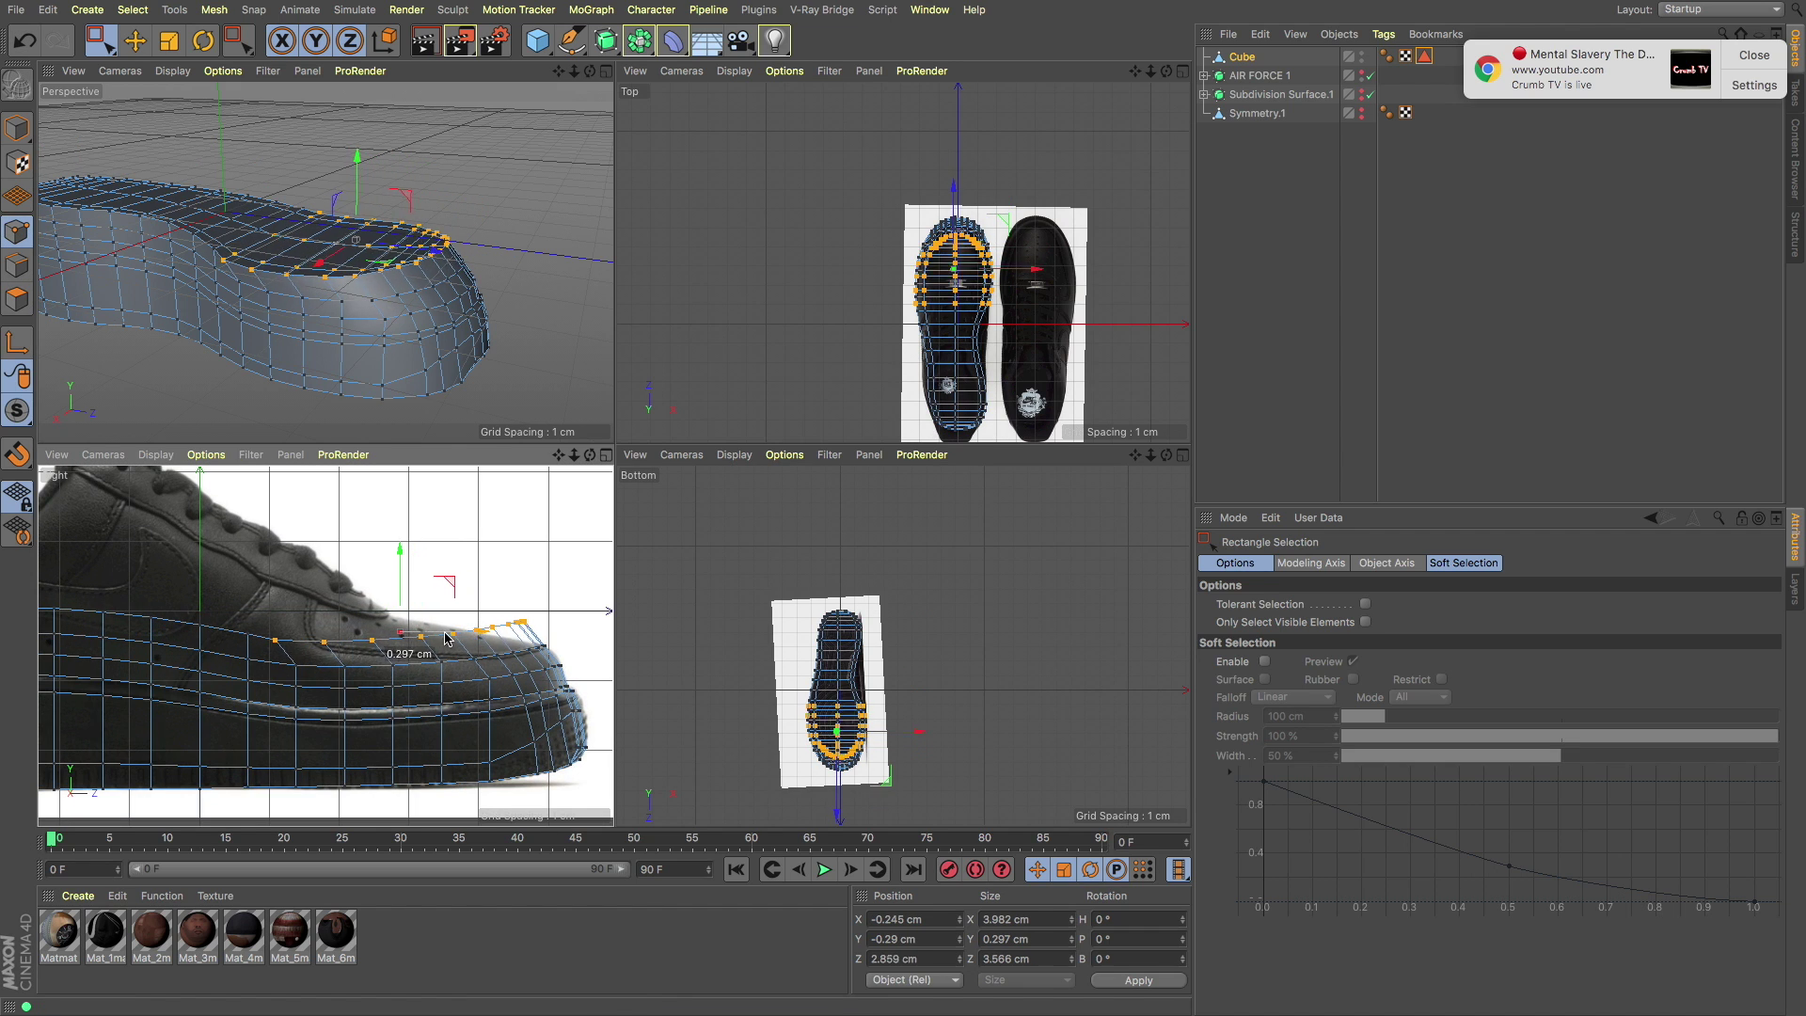
scroll(435, 643, down, 1)
shift+drag(232, 622, 174, 649)
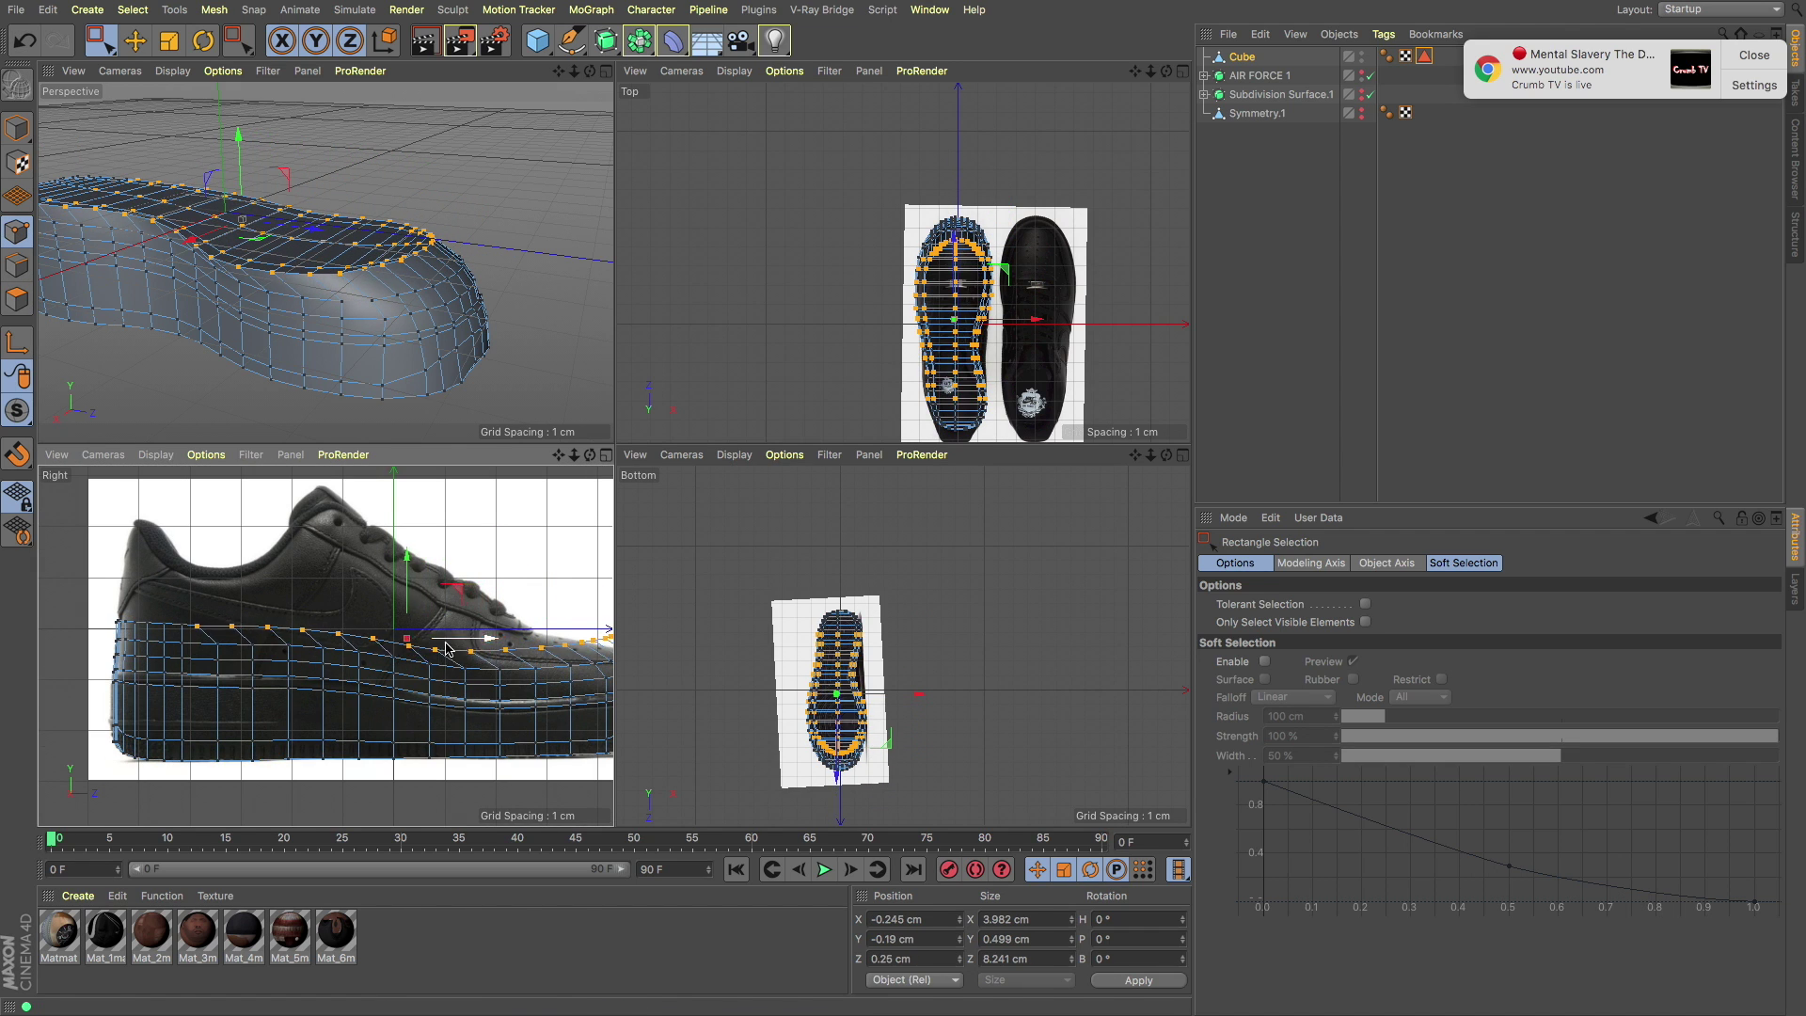
scroll(329, 635, down, 2)
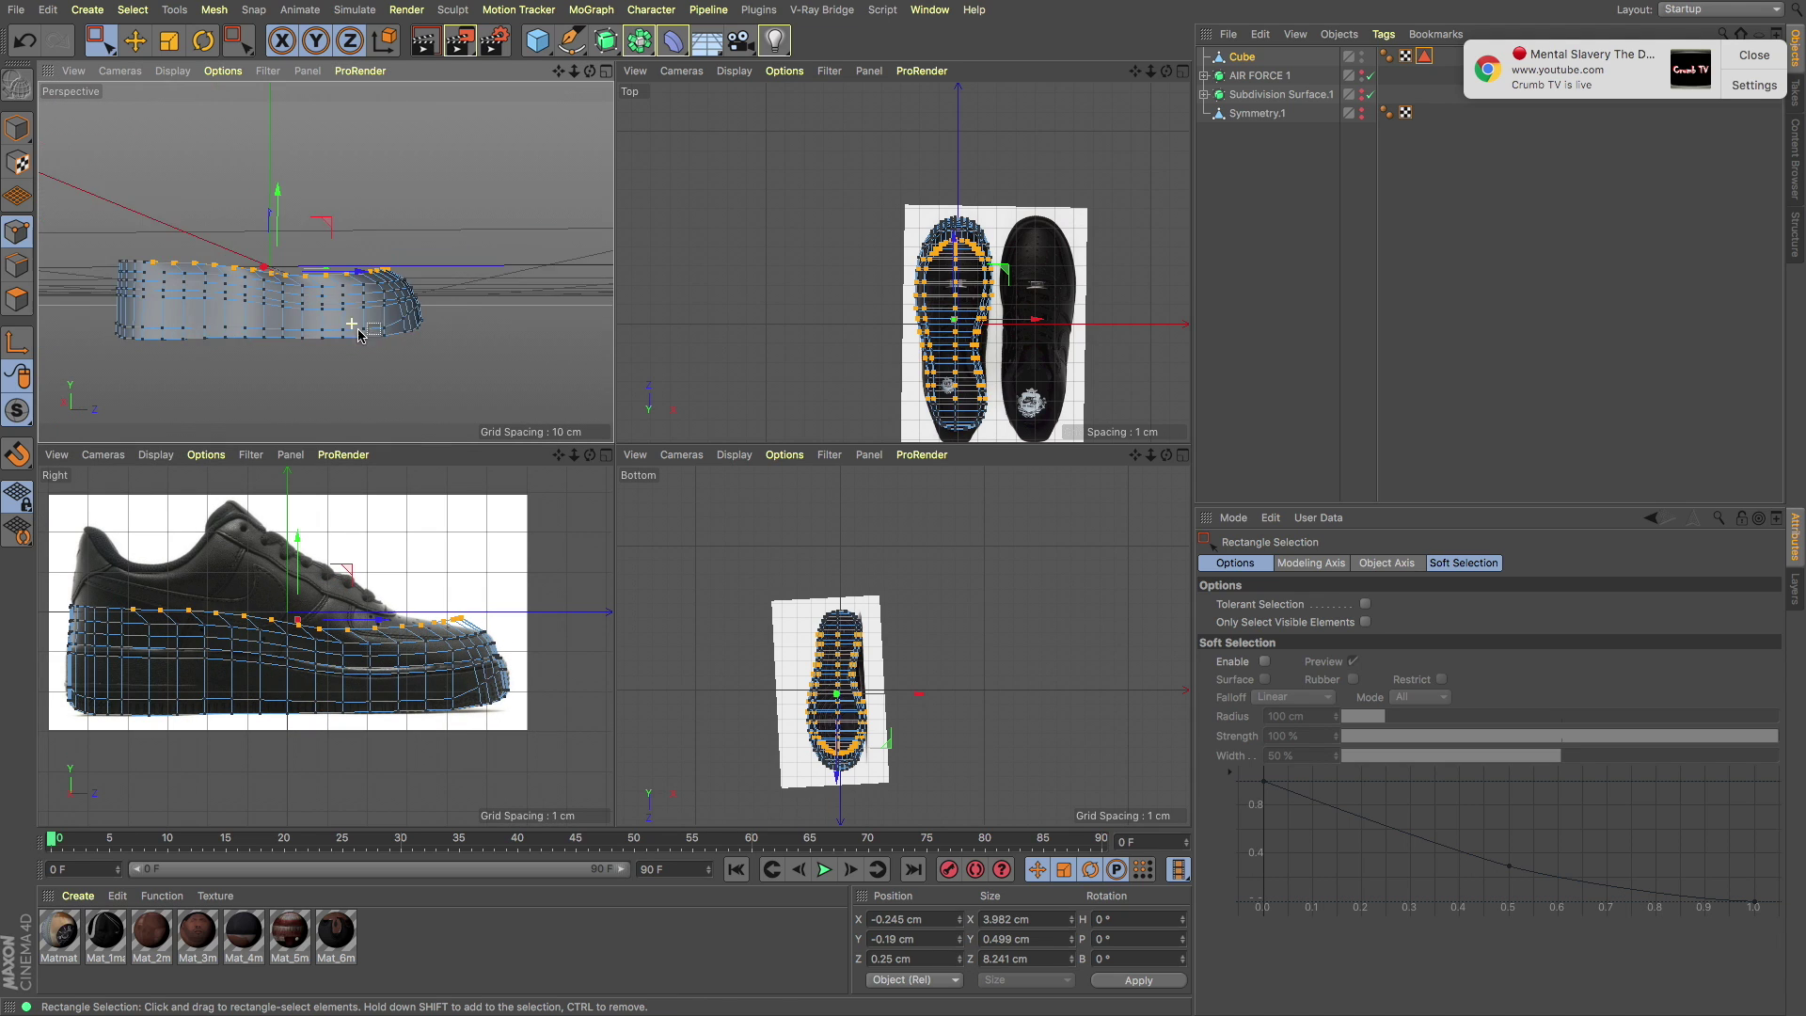
scroll(399, 605, up, 3)
drag(370, 598, 439, 599)
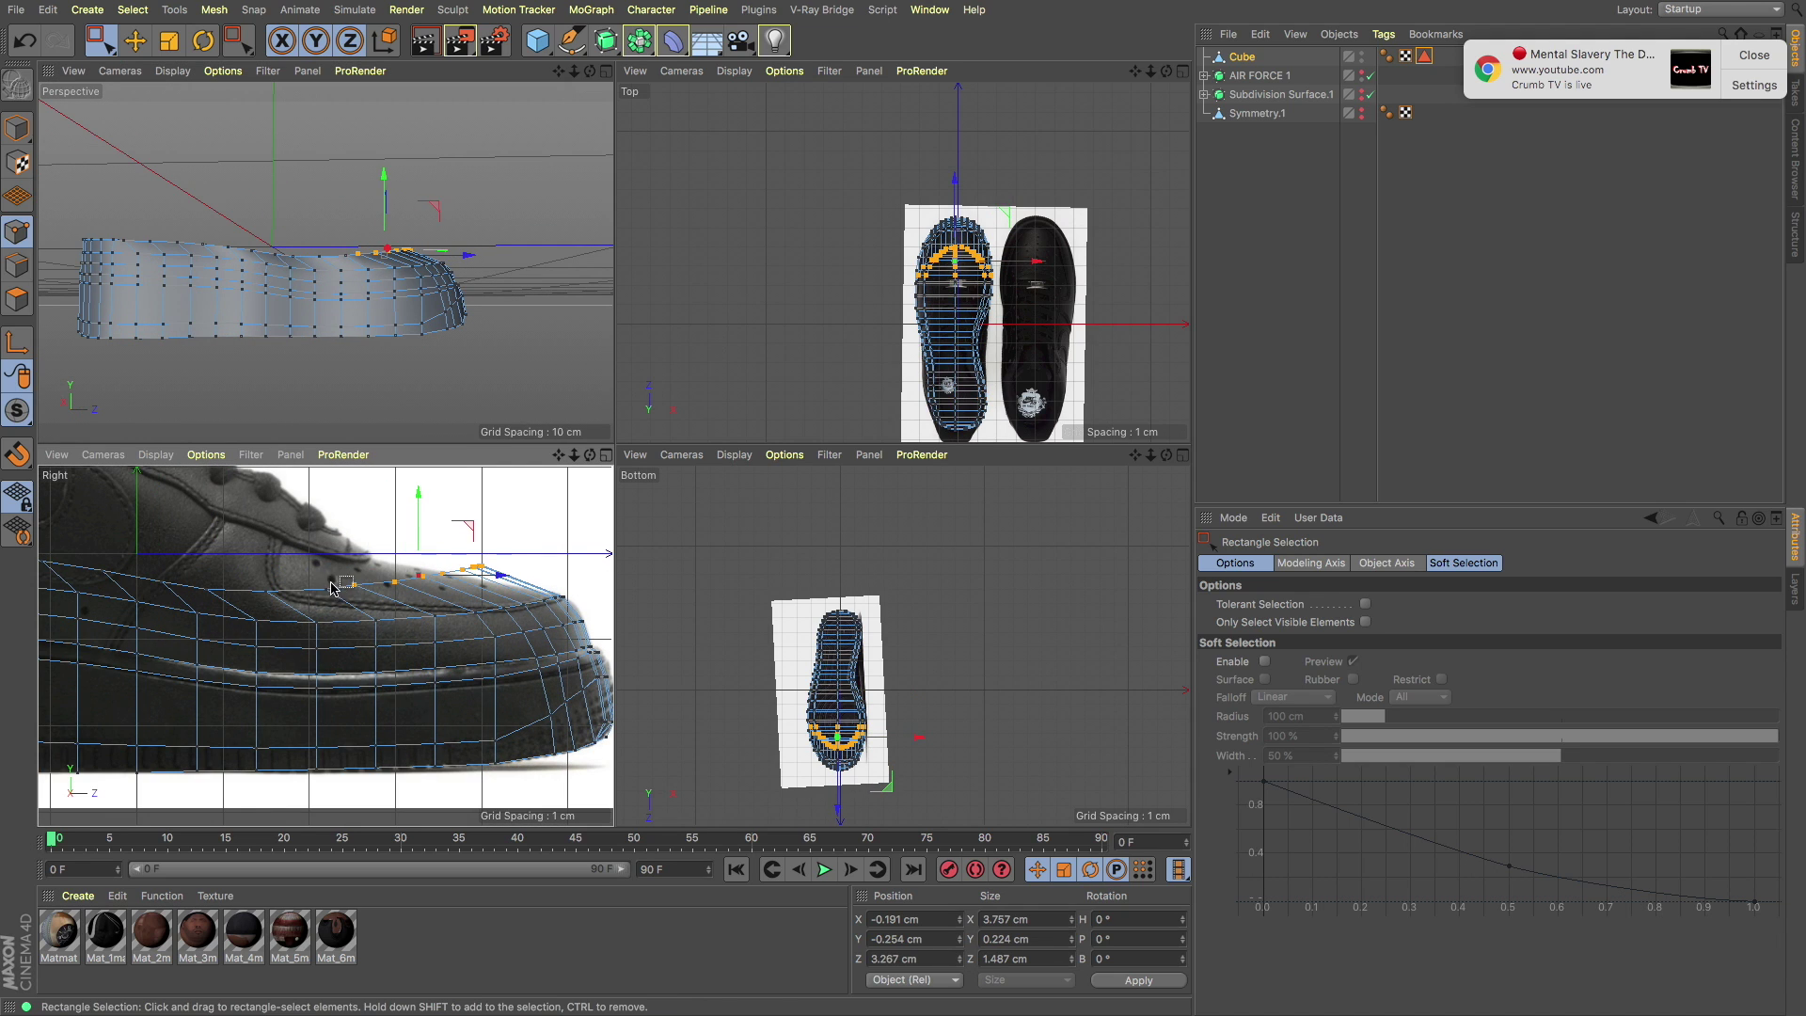
Step: Add rear edge points and the heel points to the selection, viewed from above the sole
shift+drag(193, 602, 349, 581)
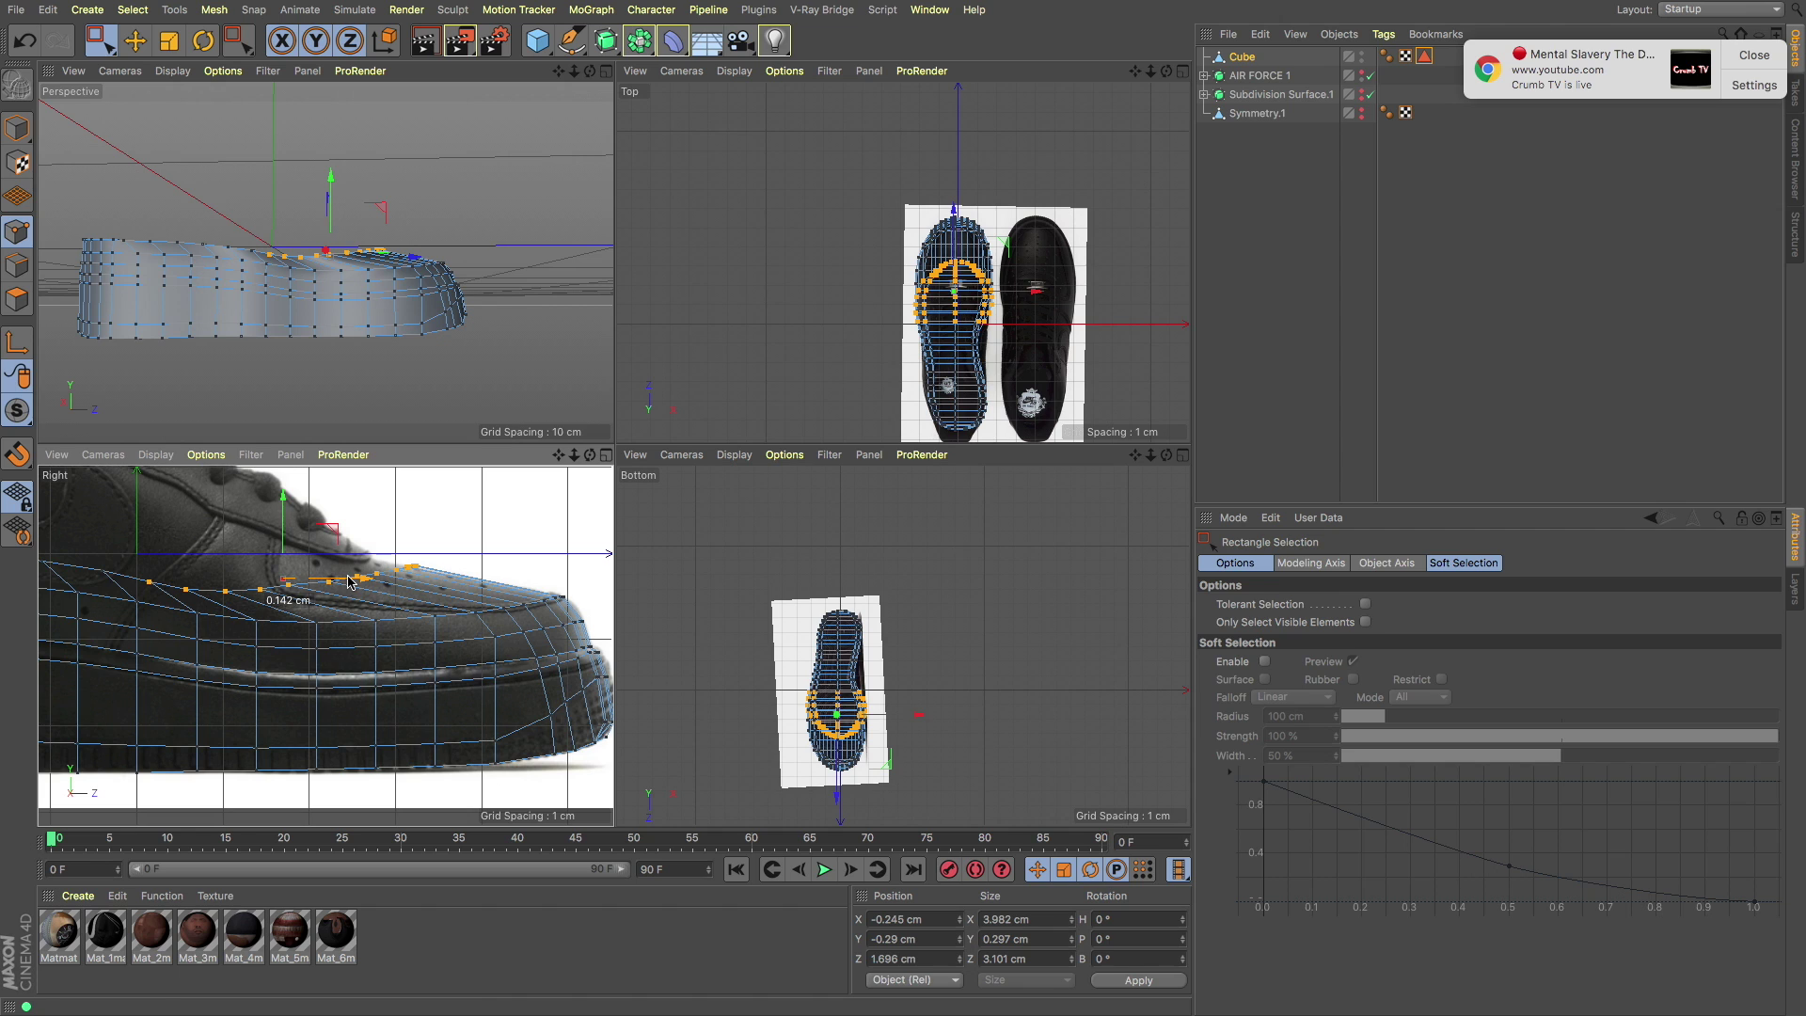
scroll(123, 574, down, 3)
scroll(124, 573, up, 3)
scroll(141, 611, down, 3)
scroll(141, 620, up, 6)
drag(128, 614, 227, 647)
scroll(330, 579, down, 10)
mouse_move(237, 190)
alt+mouse_down()
mouse_move(273, 245)
mouse_move(301, 376)
alt+mouse_up()
click(17, 299)
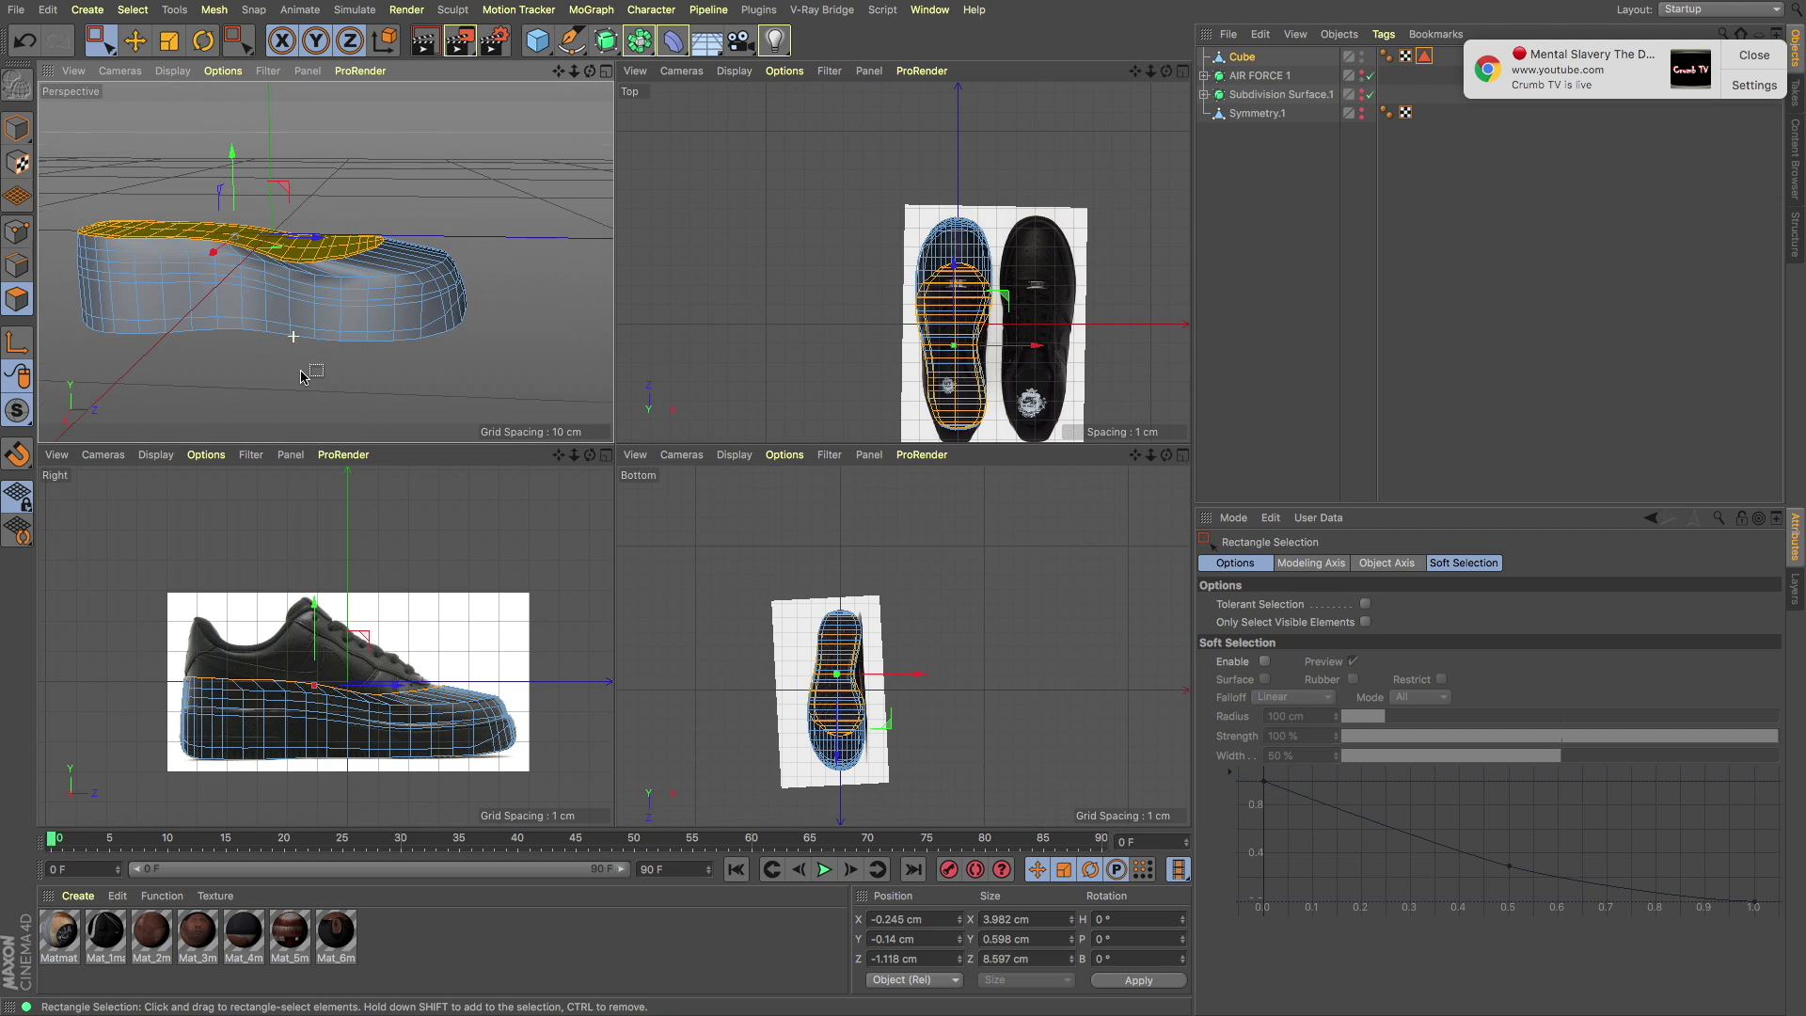
Step: With Move active at a low side angle, undo the last four top-edge edits
key(e)
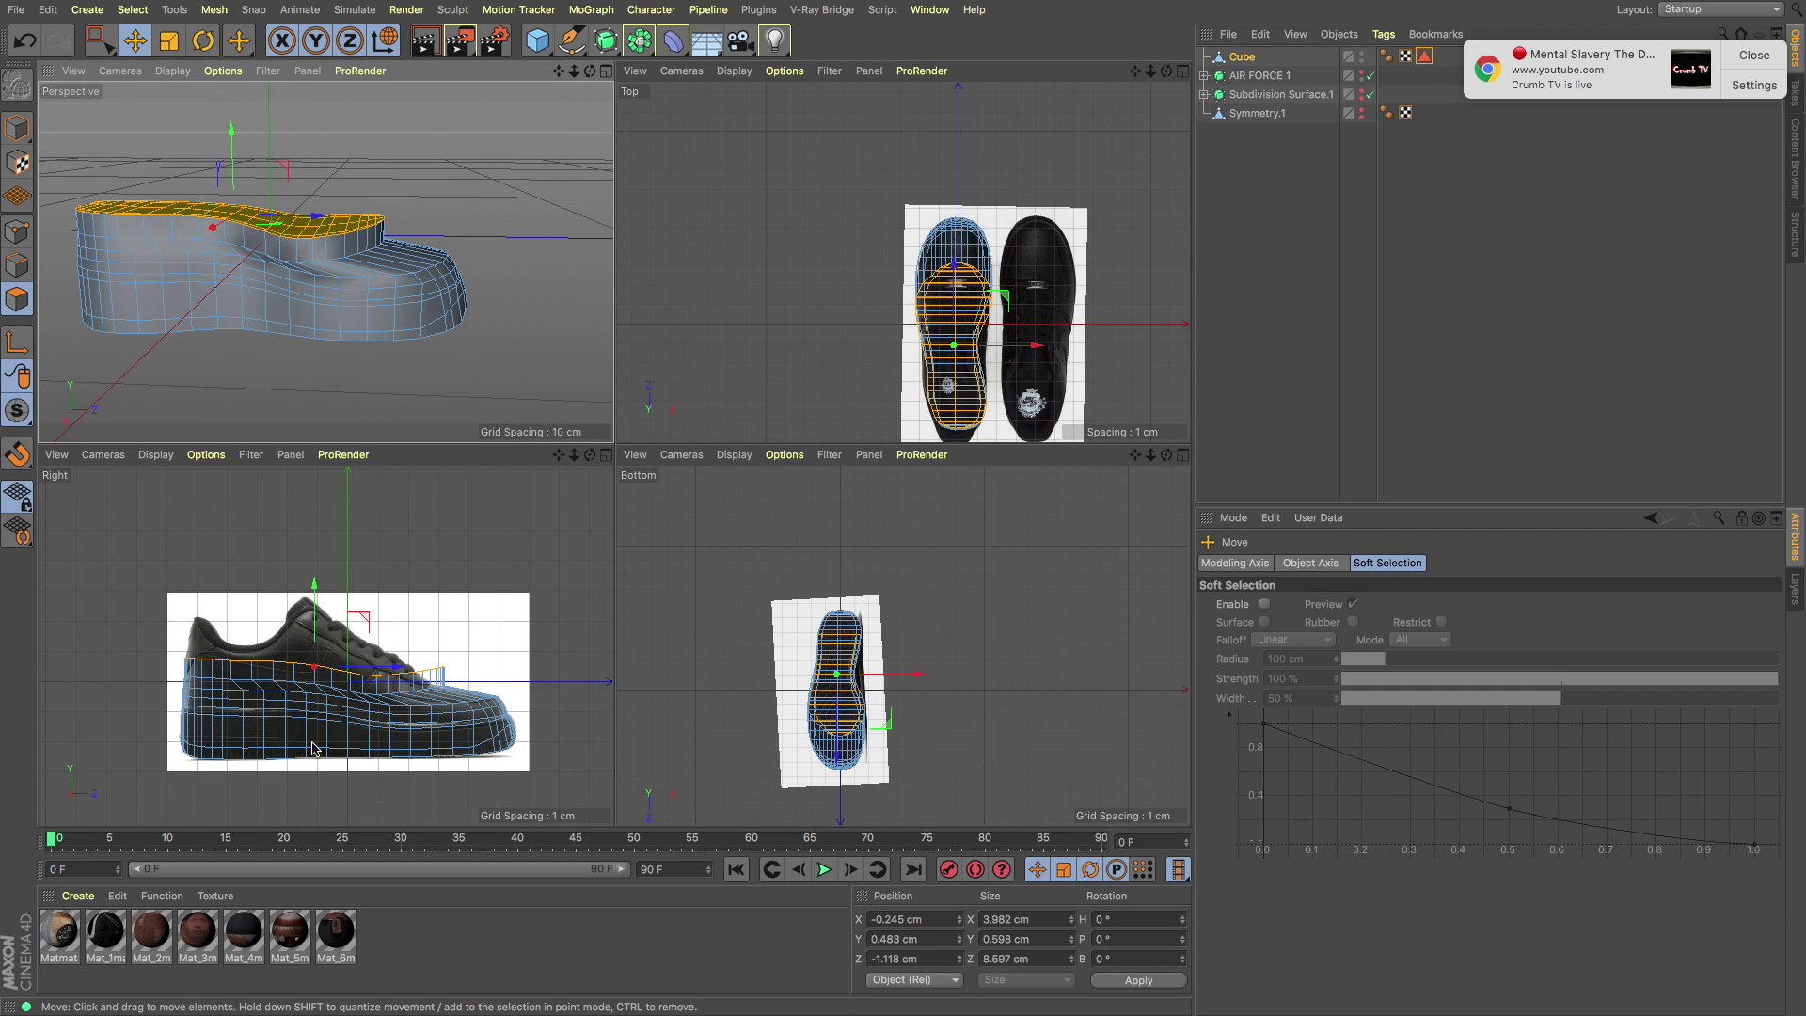
scroll(282, 705, up, 3)
mouse_move(91, 232)
alt+mouse_down()
mouse_move(264, 248)
mouse_move(251, 237)
mouse_move(333, 420)
alt+mouse_up()
click(15, 49)
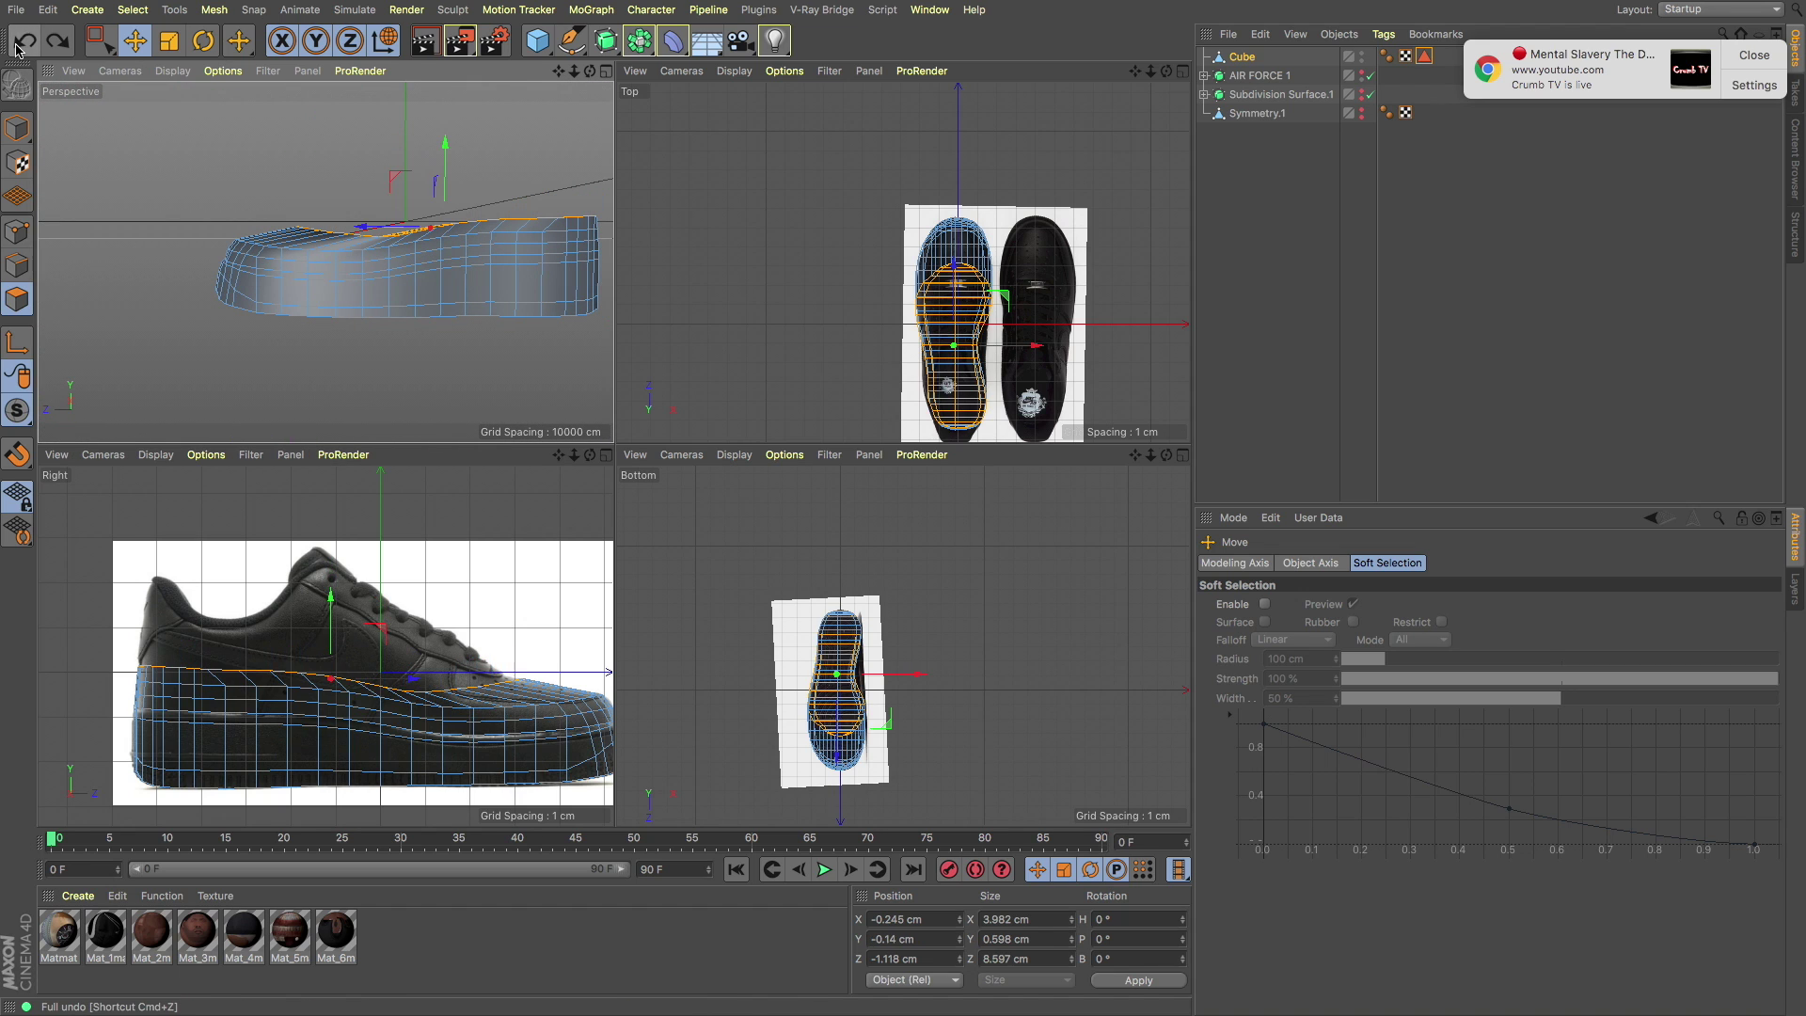
click(16, 49)
click(21, 49)
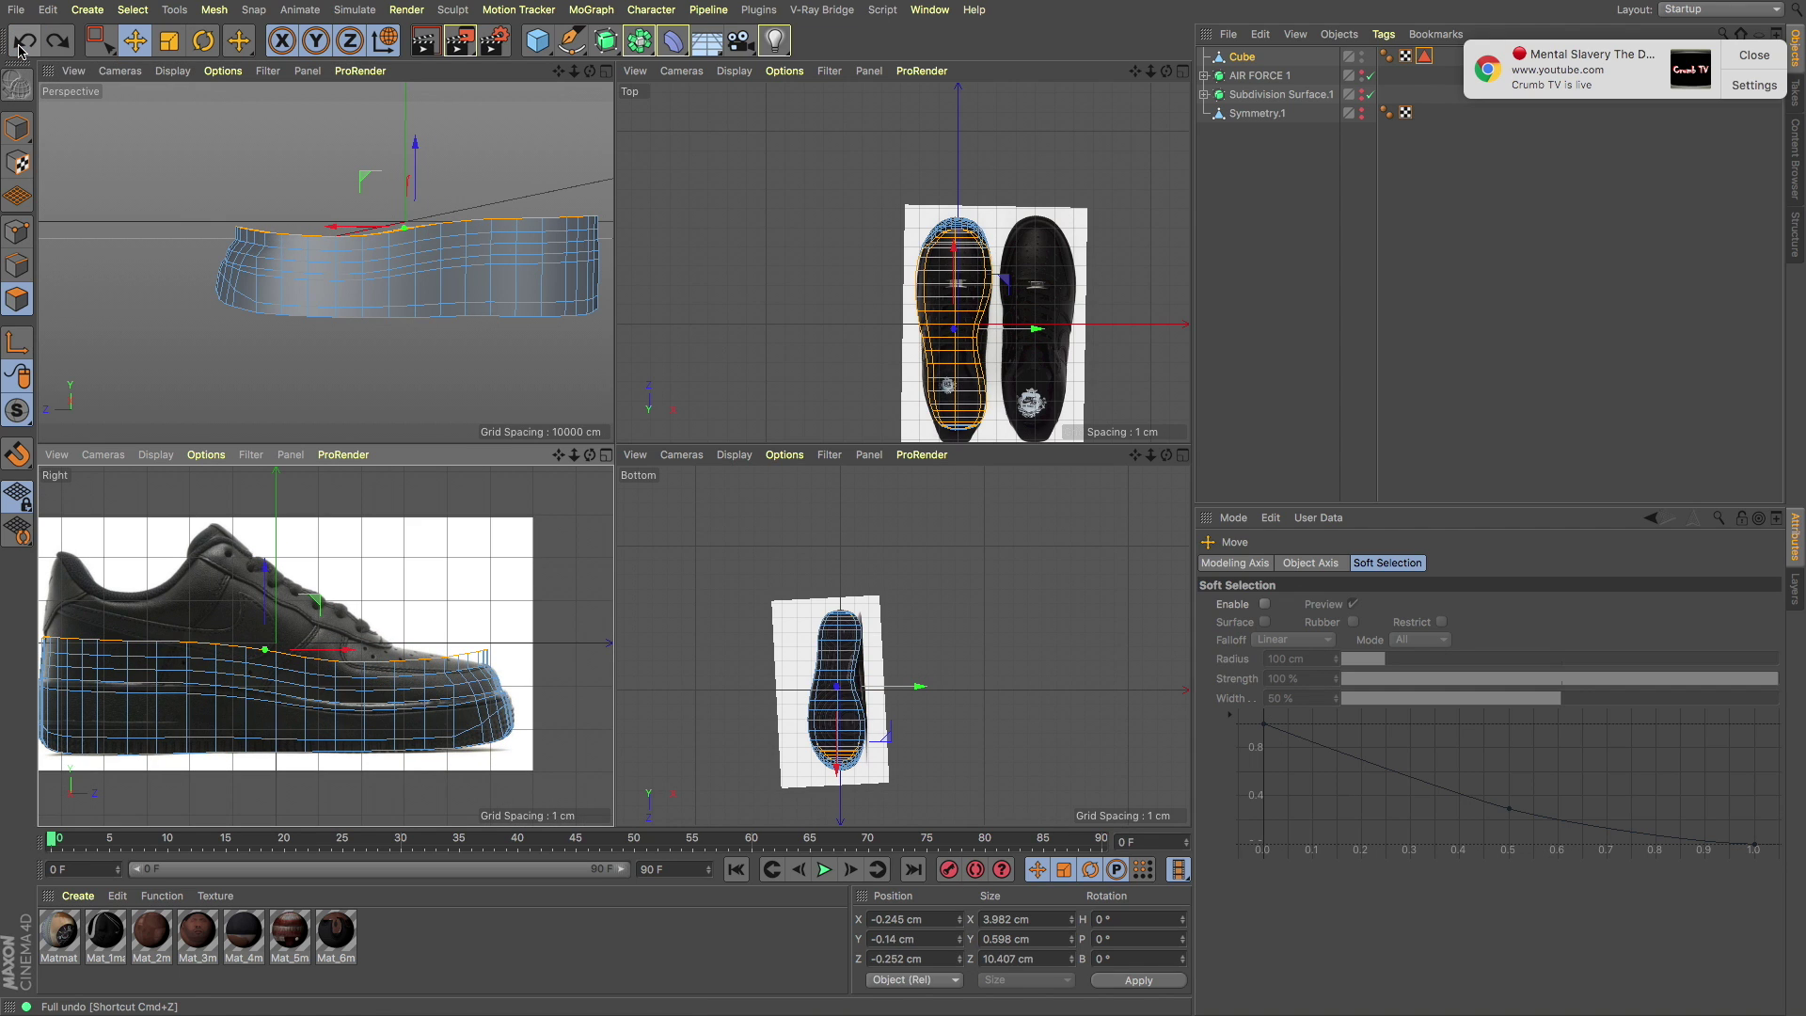
click(20, 49)
Step: Select the points along the toe using box selection
scroll(584, 646, up, 2)
scroll(573, 611, up, 3)
scroll(565, 583, up, 3)
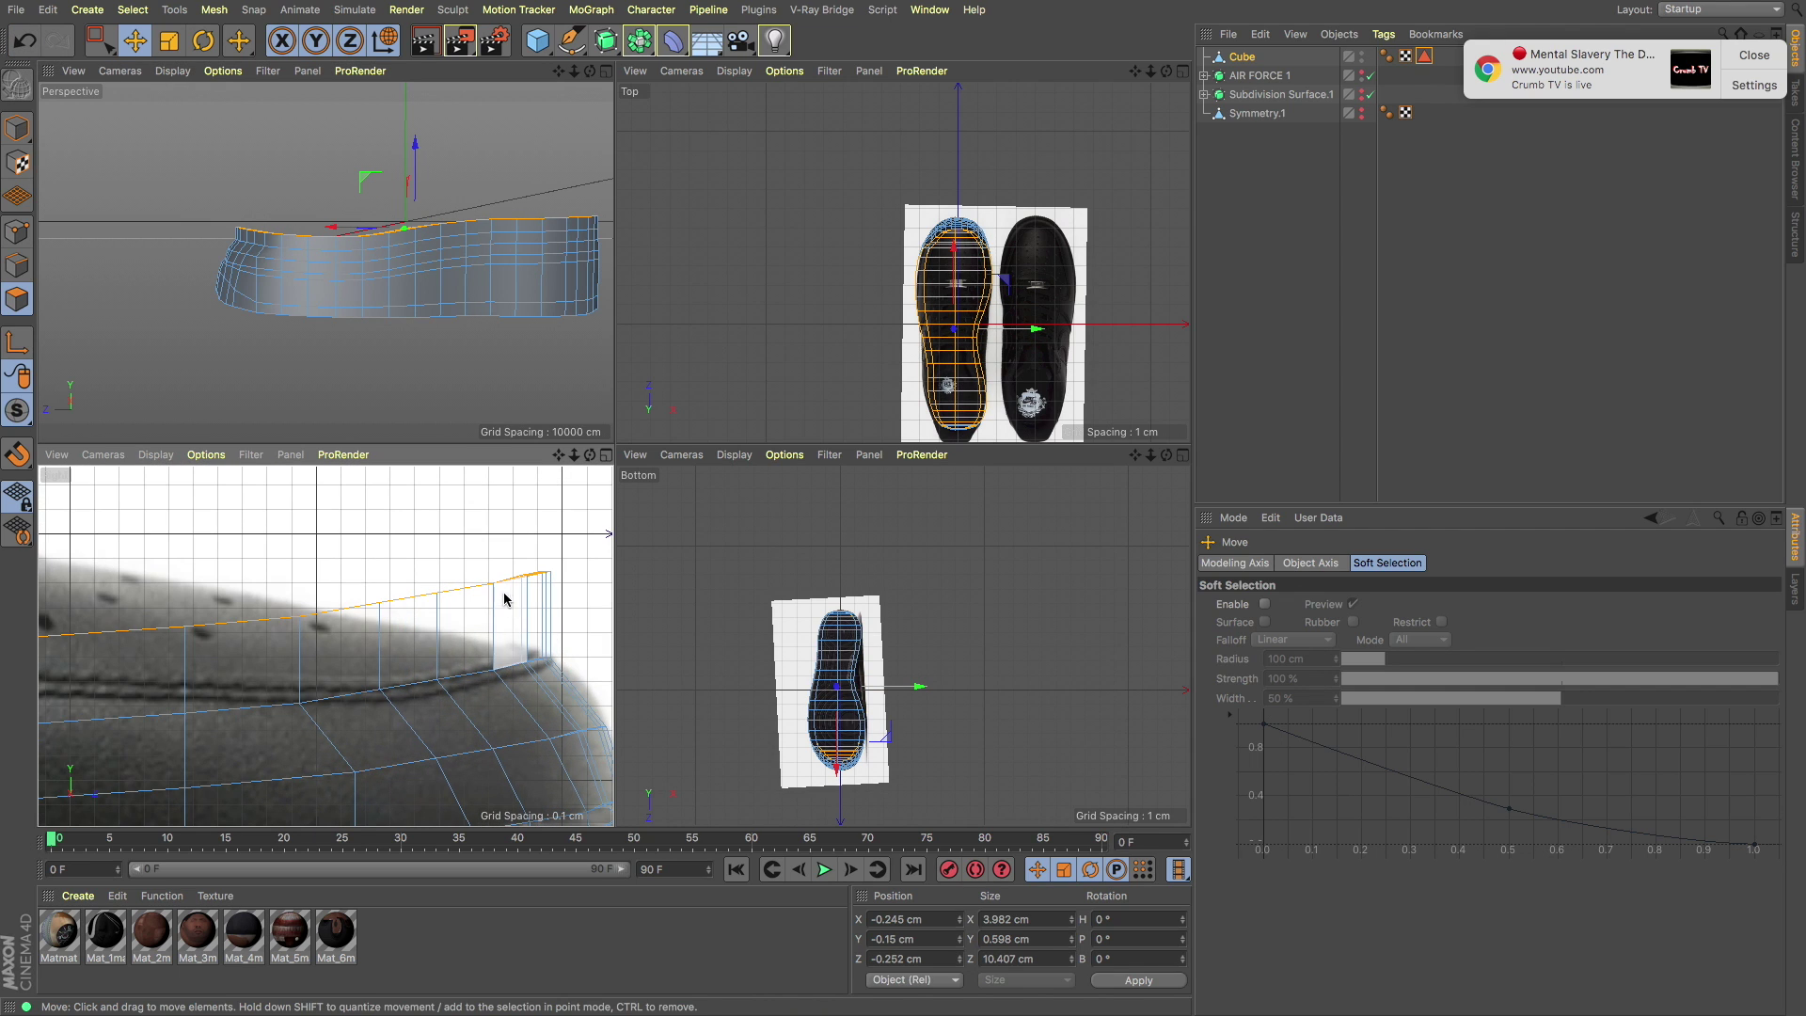
click(550, 571)
key(0)
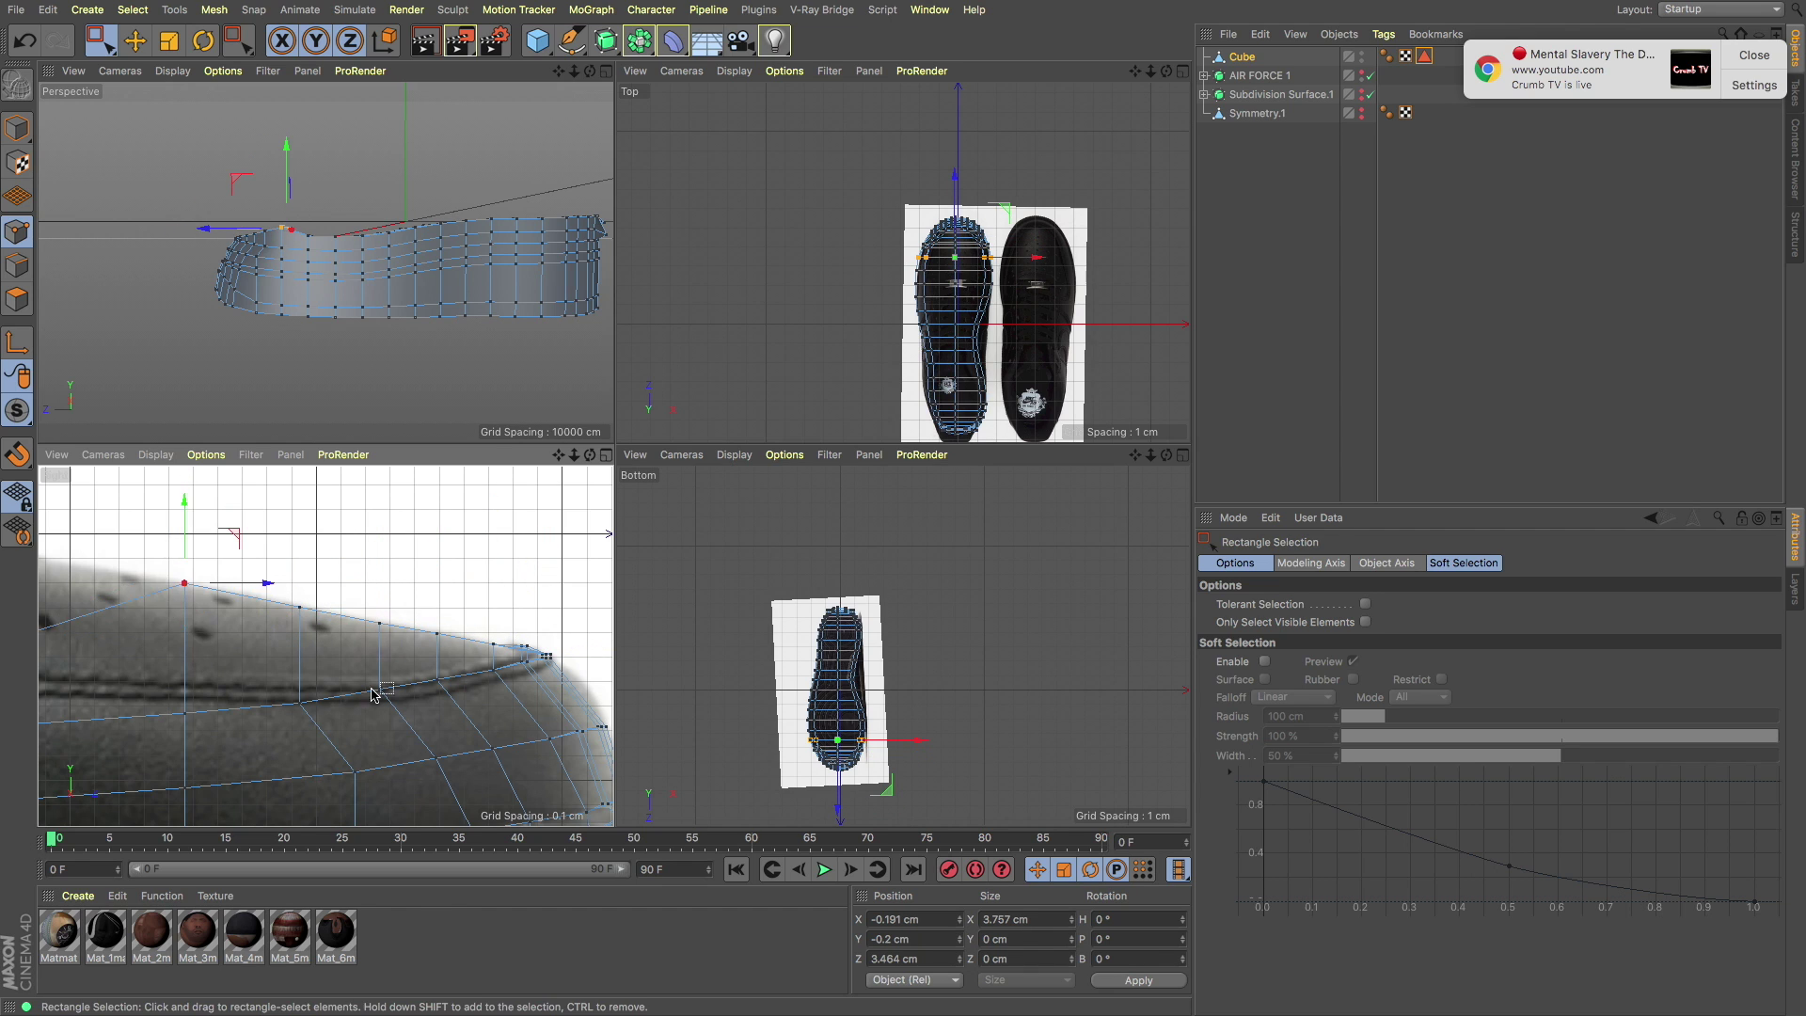
Step: Box-select points on the toe's upper edge and undo three recent point moves
scroll(303, 671, down, 3)
scroll(293, 589, down, 5)
scroll(331, 688, up, 5)
drag(331, 687, 356, 707)
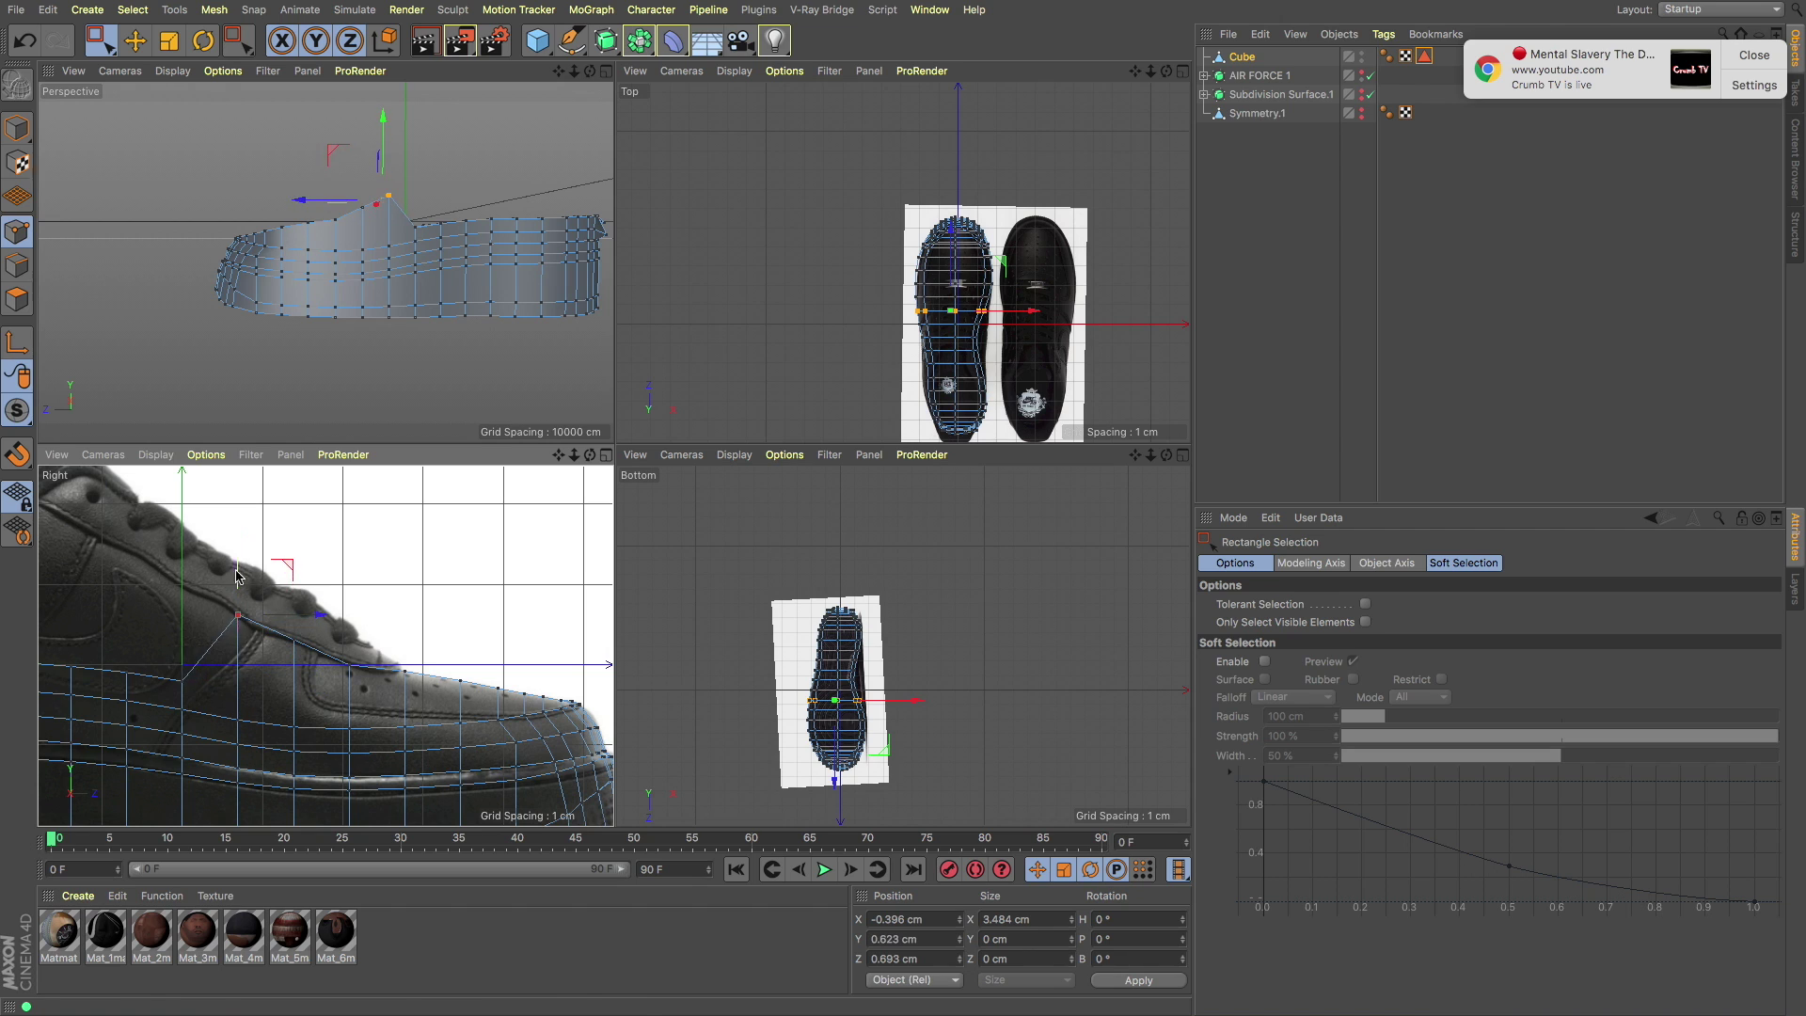
scroll(235, 649, down, 3)
drag(282, 733, 231, 717)
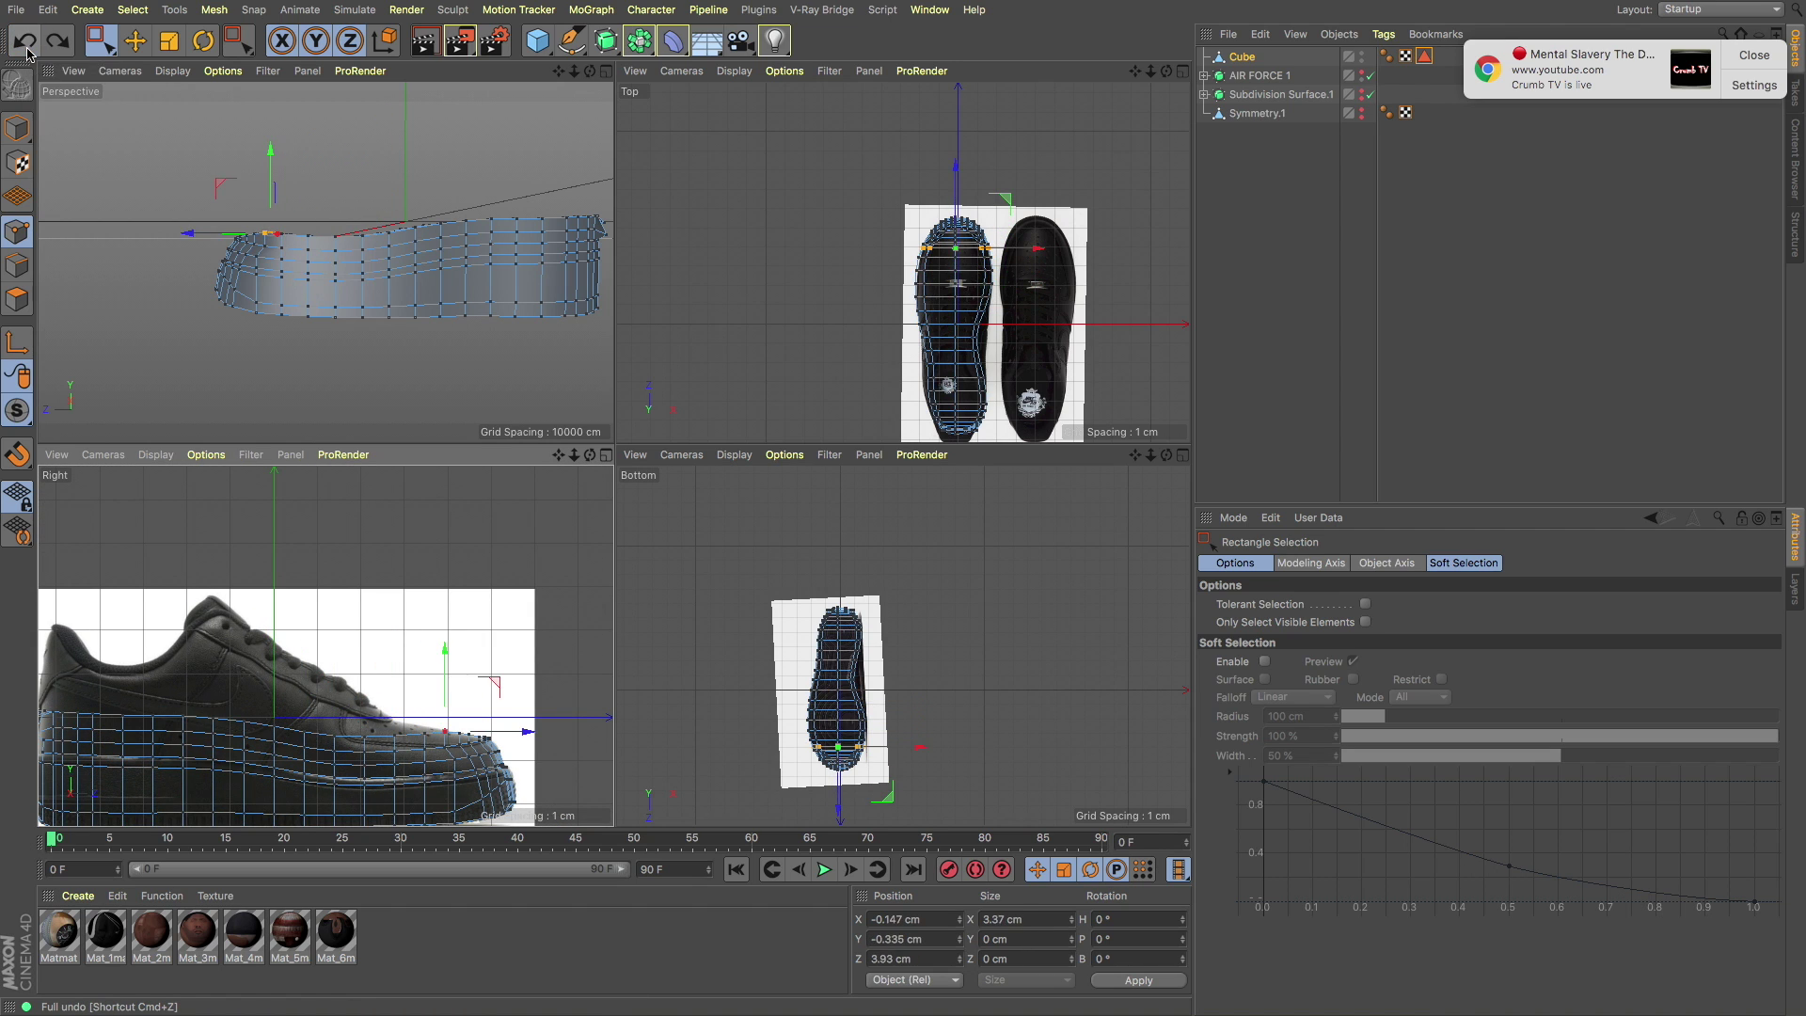
click(24, 45)
click(22, 43)
click(19, 43)
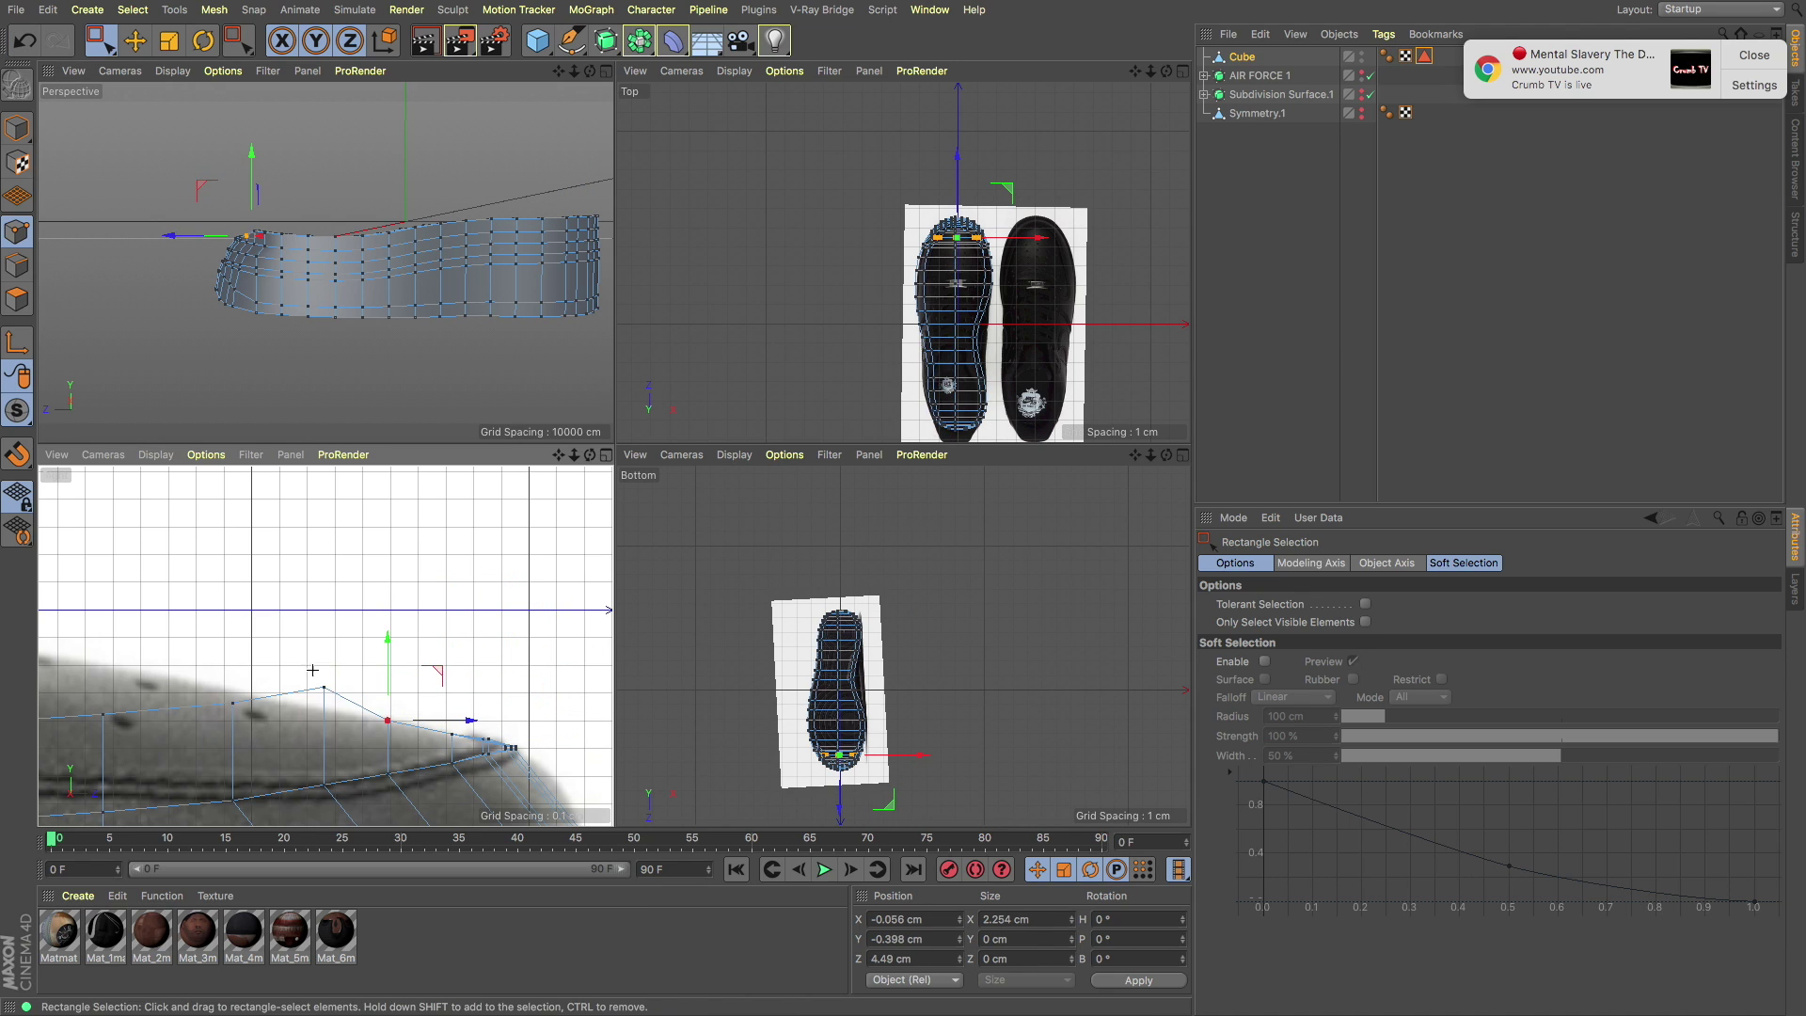
Step: Step back through point edits to a single vertex, redoing the edge-loop move with Move active
key(ctrl+z)
key(ctrl+z)
key(ctrl+z)
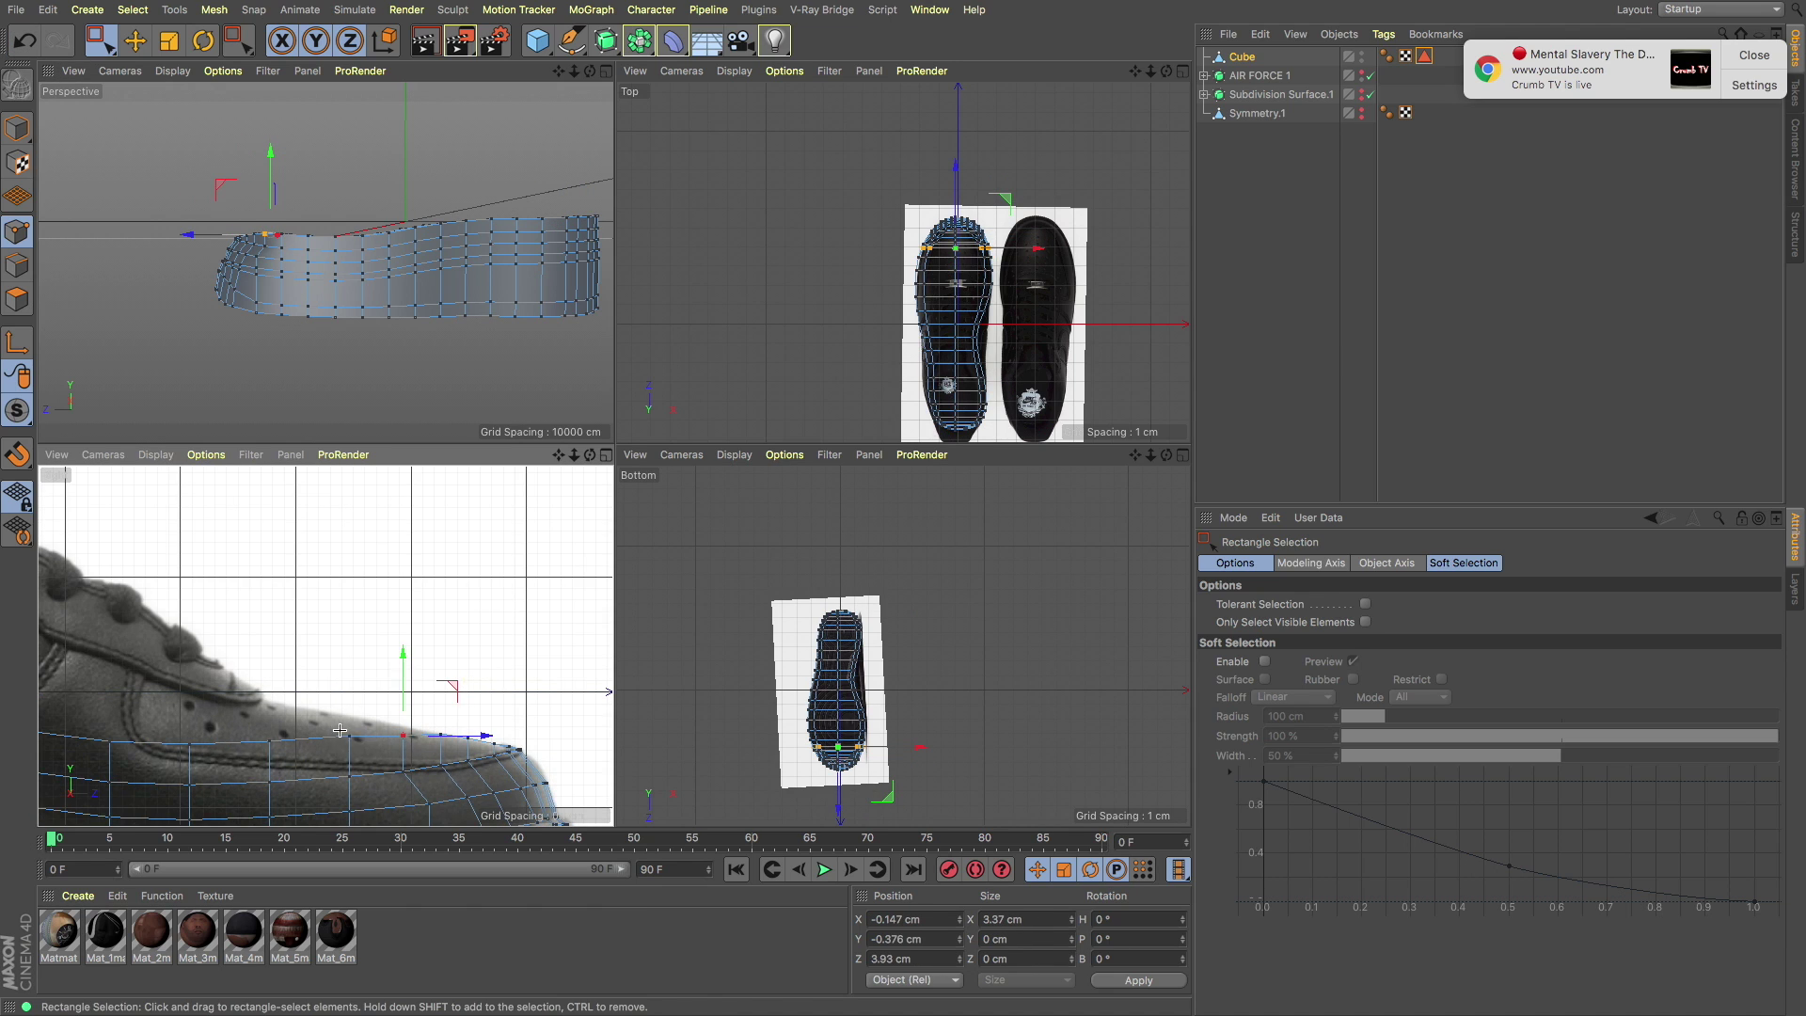
key(ctrl+z)
key(ctrl+z)
key(ctrl+z)
key(ctrl+z)
key(ctrl+z)
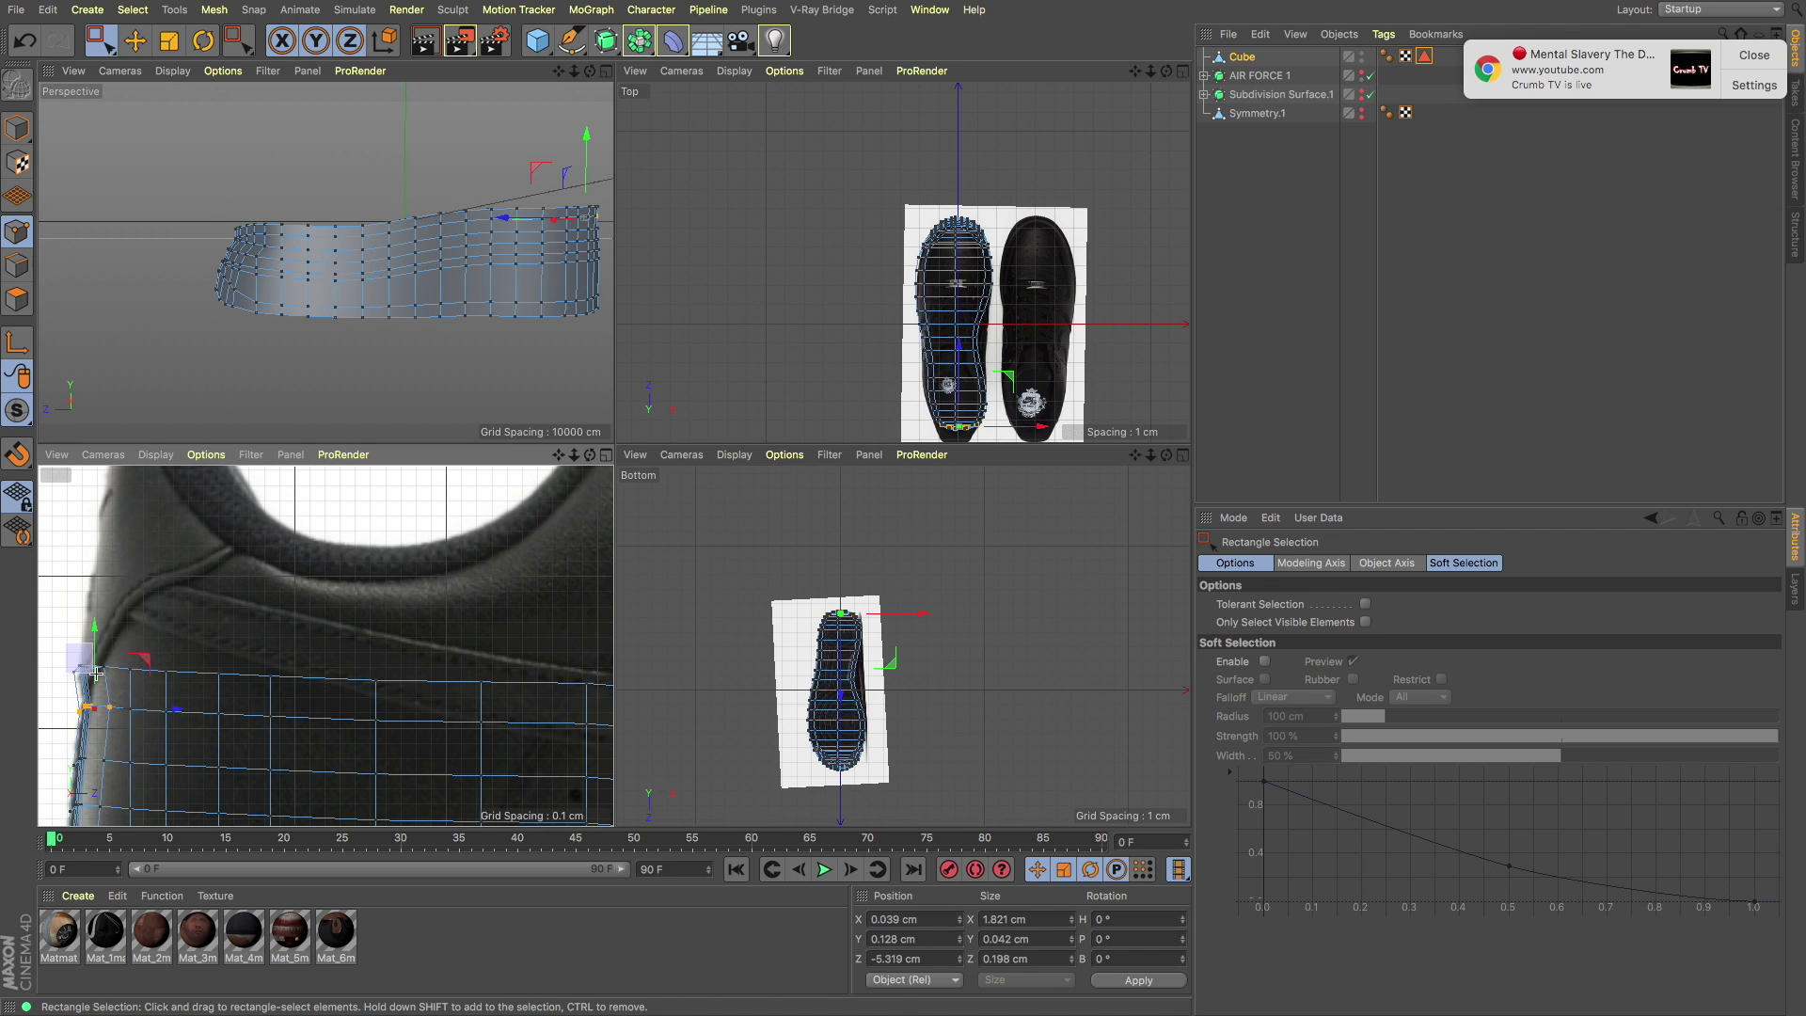
key(ctrl+z)
key(ctrl+z)
key(ctrl+z)
key(ctrl+z)
key(ctrl+z)
key(ctrl+z)
key(ctrl+z)
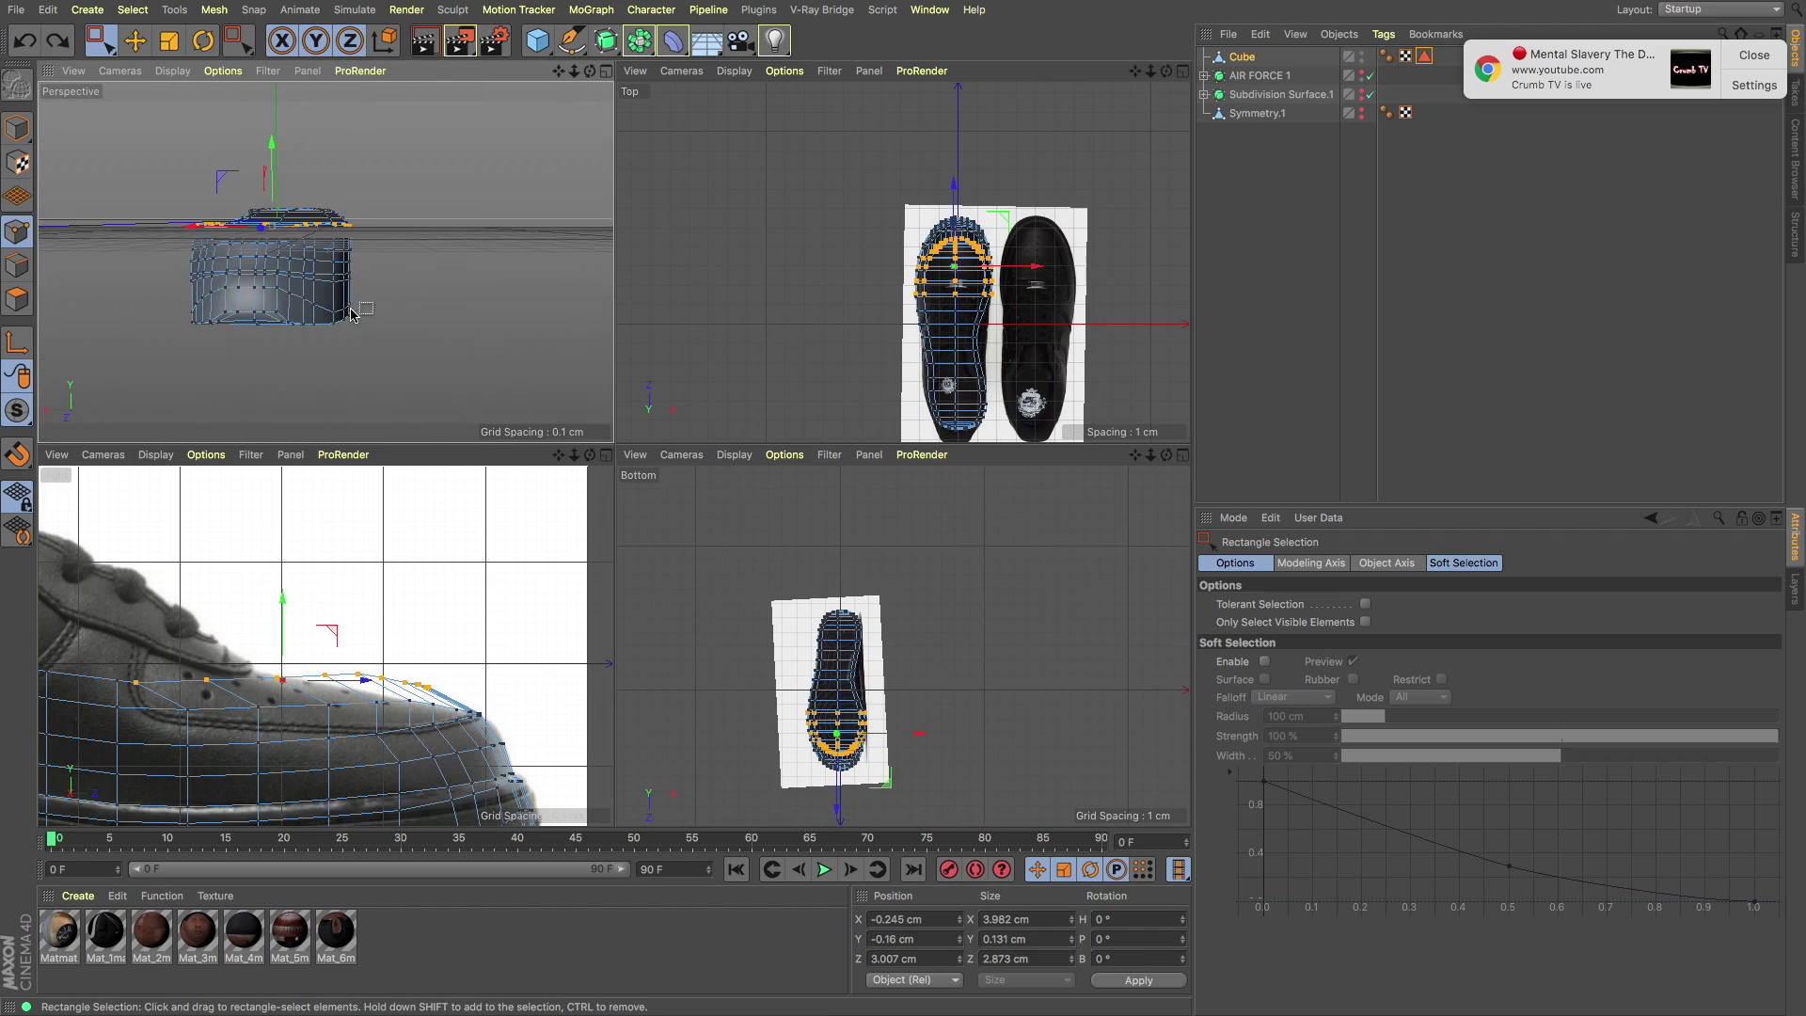
key(ctrl+z)
key(ctrl+z)
key(ctrl+z)
key(ctrl+z)
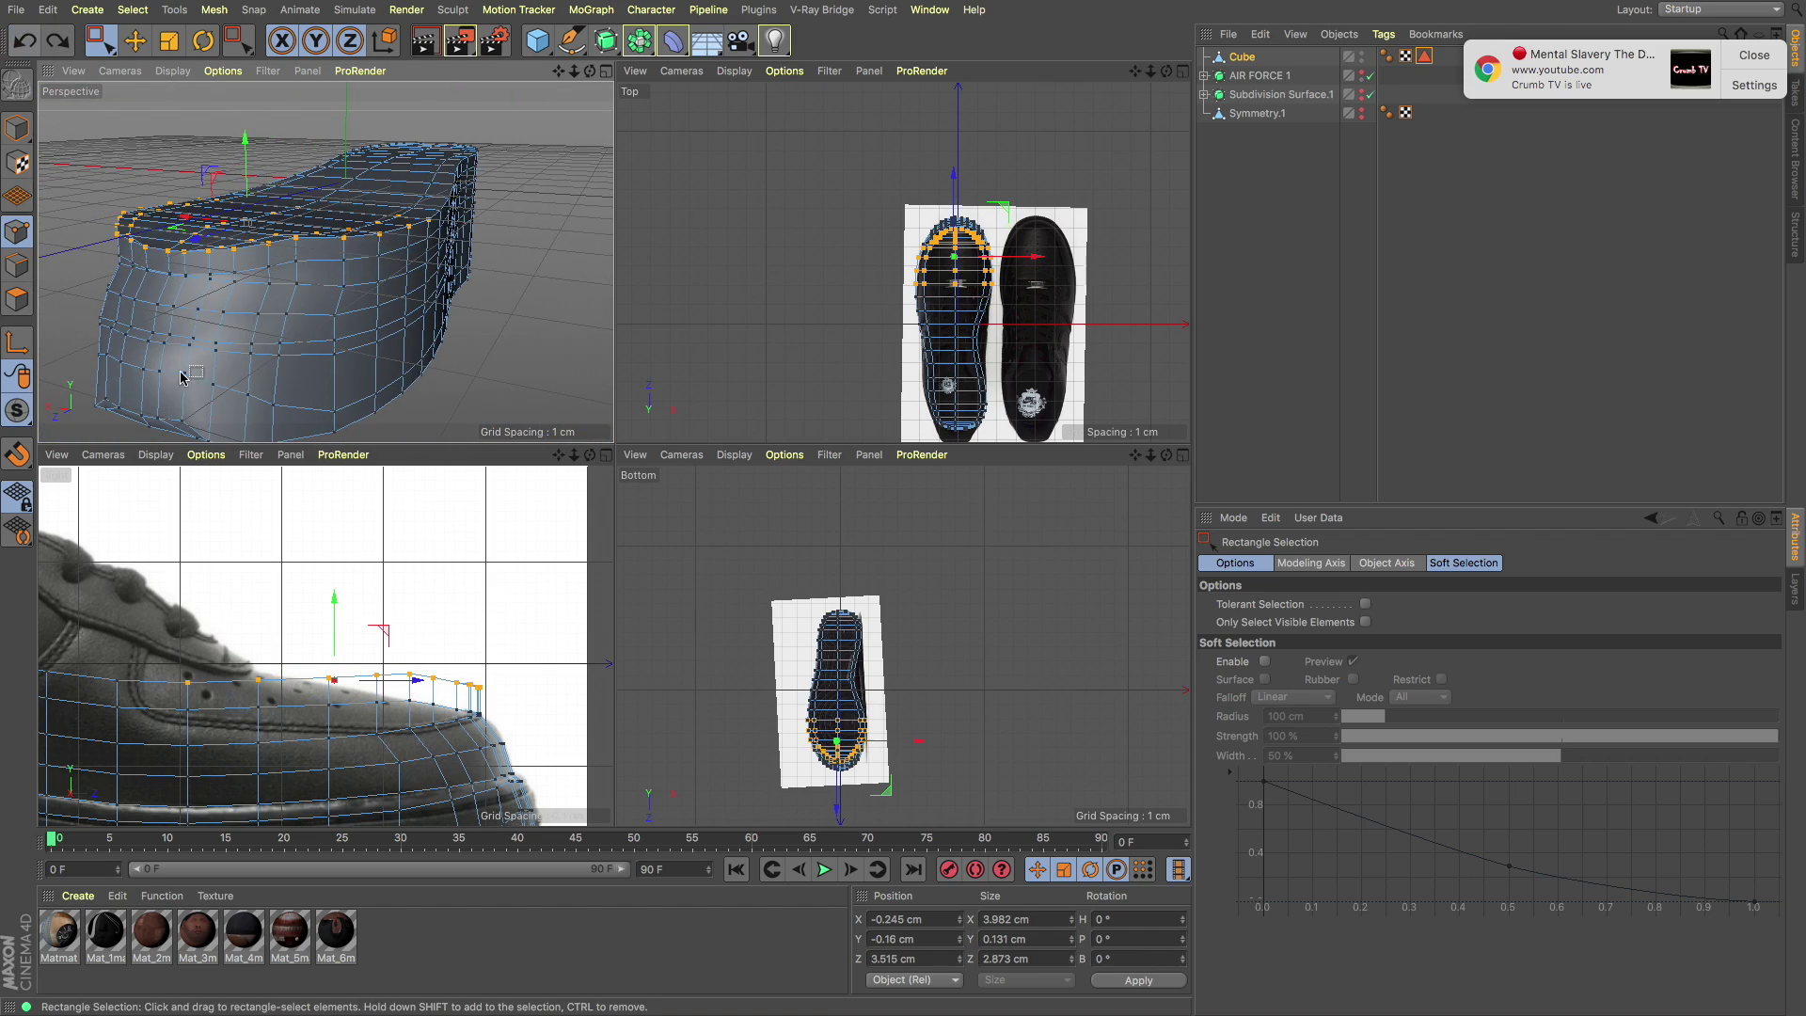
key(ctrl+z)
key(ctrl+z)
key(ctrl+z)
key(ctrl+z)
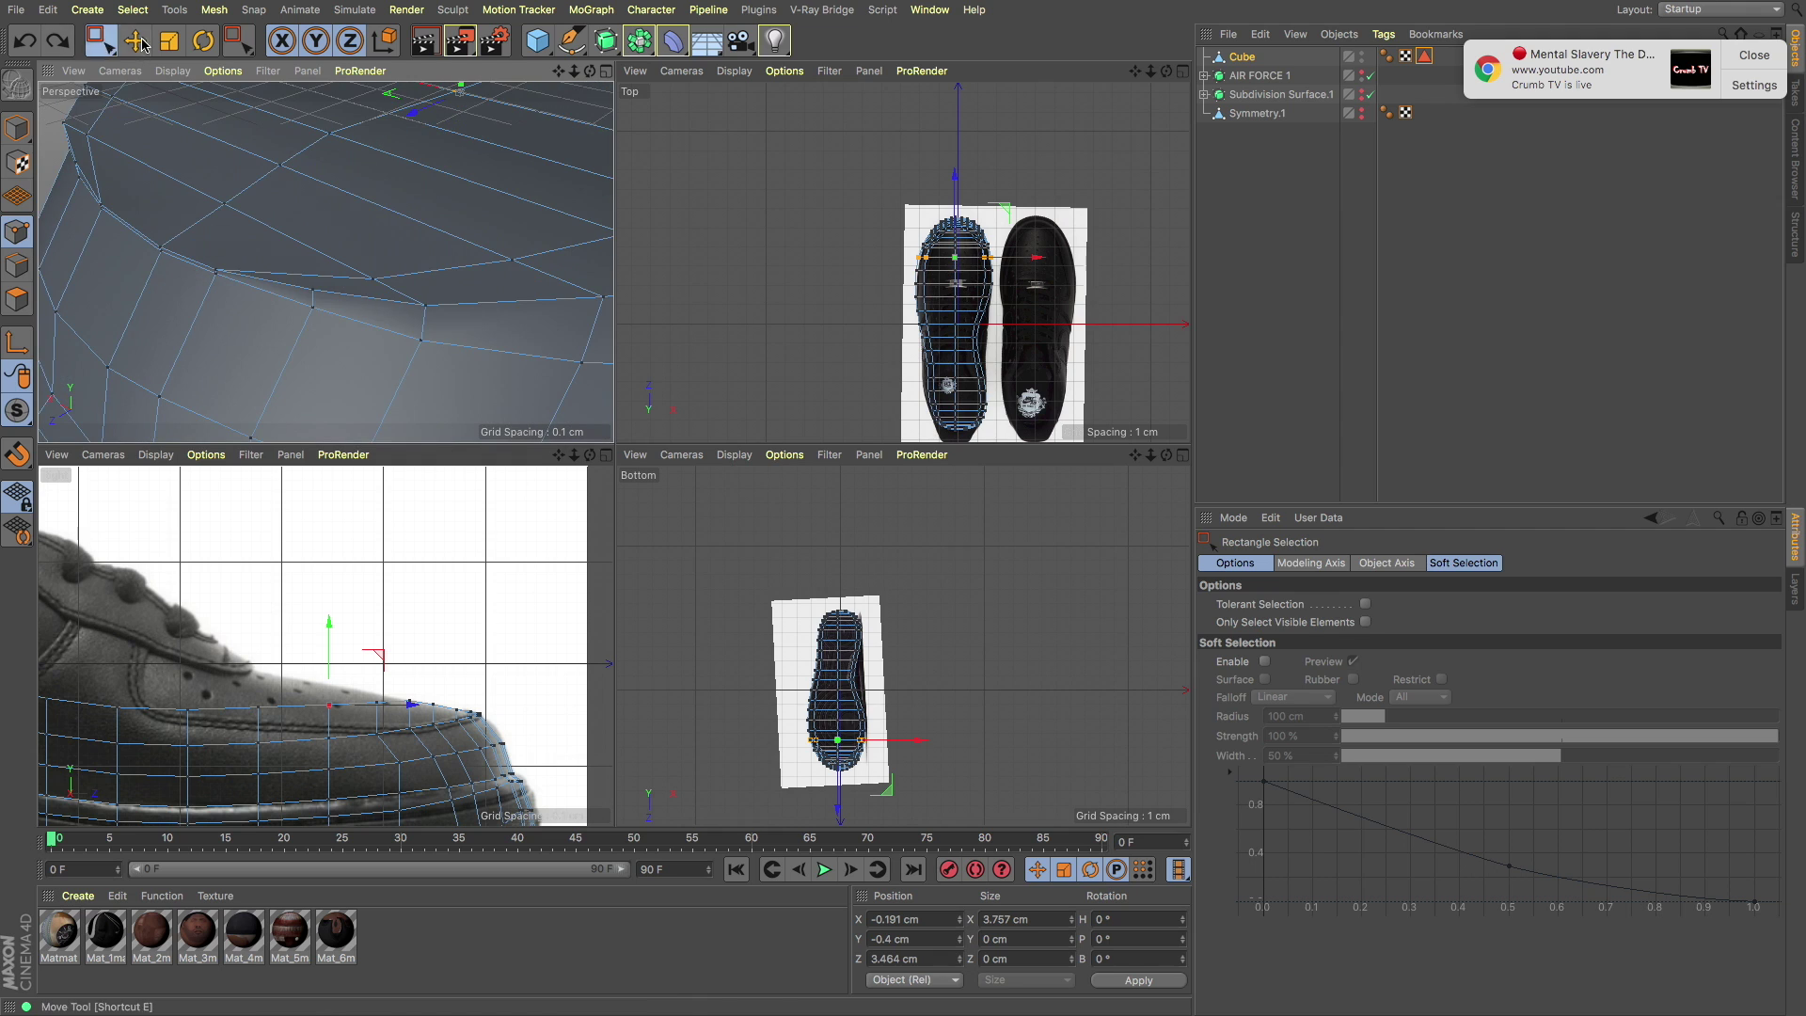
click(136, 40)
key(ctrl+y)
key(ctrl+y)
key(ctrl+y)
key(ctrl+y)
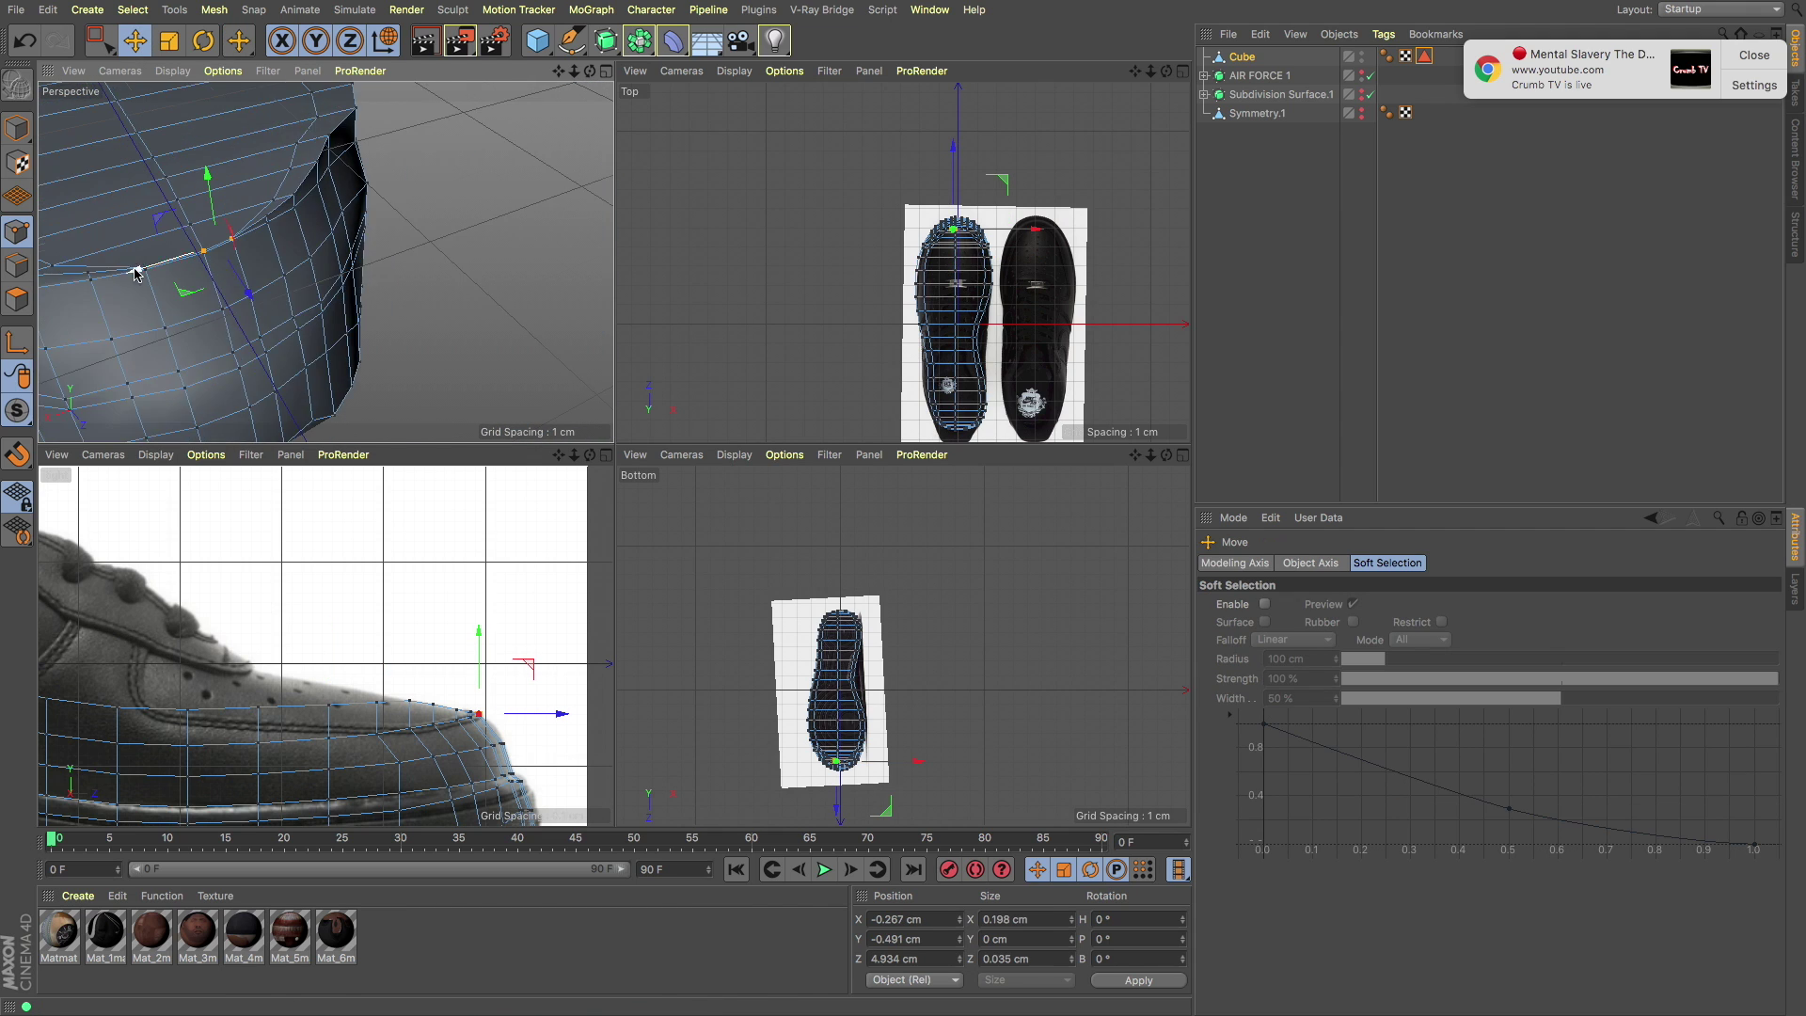
key(ctrl+z)
key(ctrl+z)
key(ctrl+z)
key(ctrl+z)
Step: Try Stitch and Sew, raise the top polygons slightly, then undo the raise
right_click(131, 263)
click(188, 613)
key(ctrl+z)
key(ctrl+z)
key(ctrl+z)
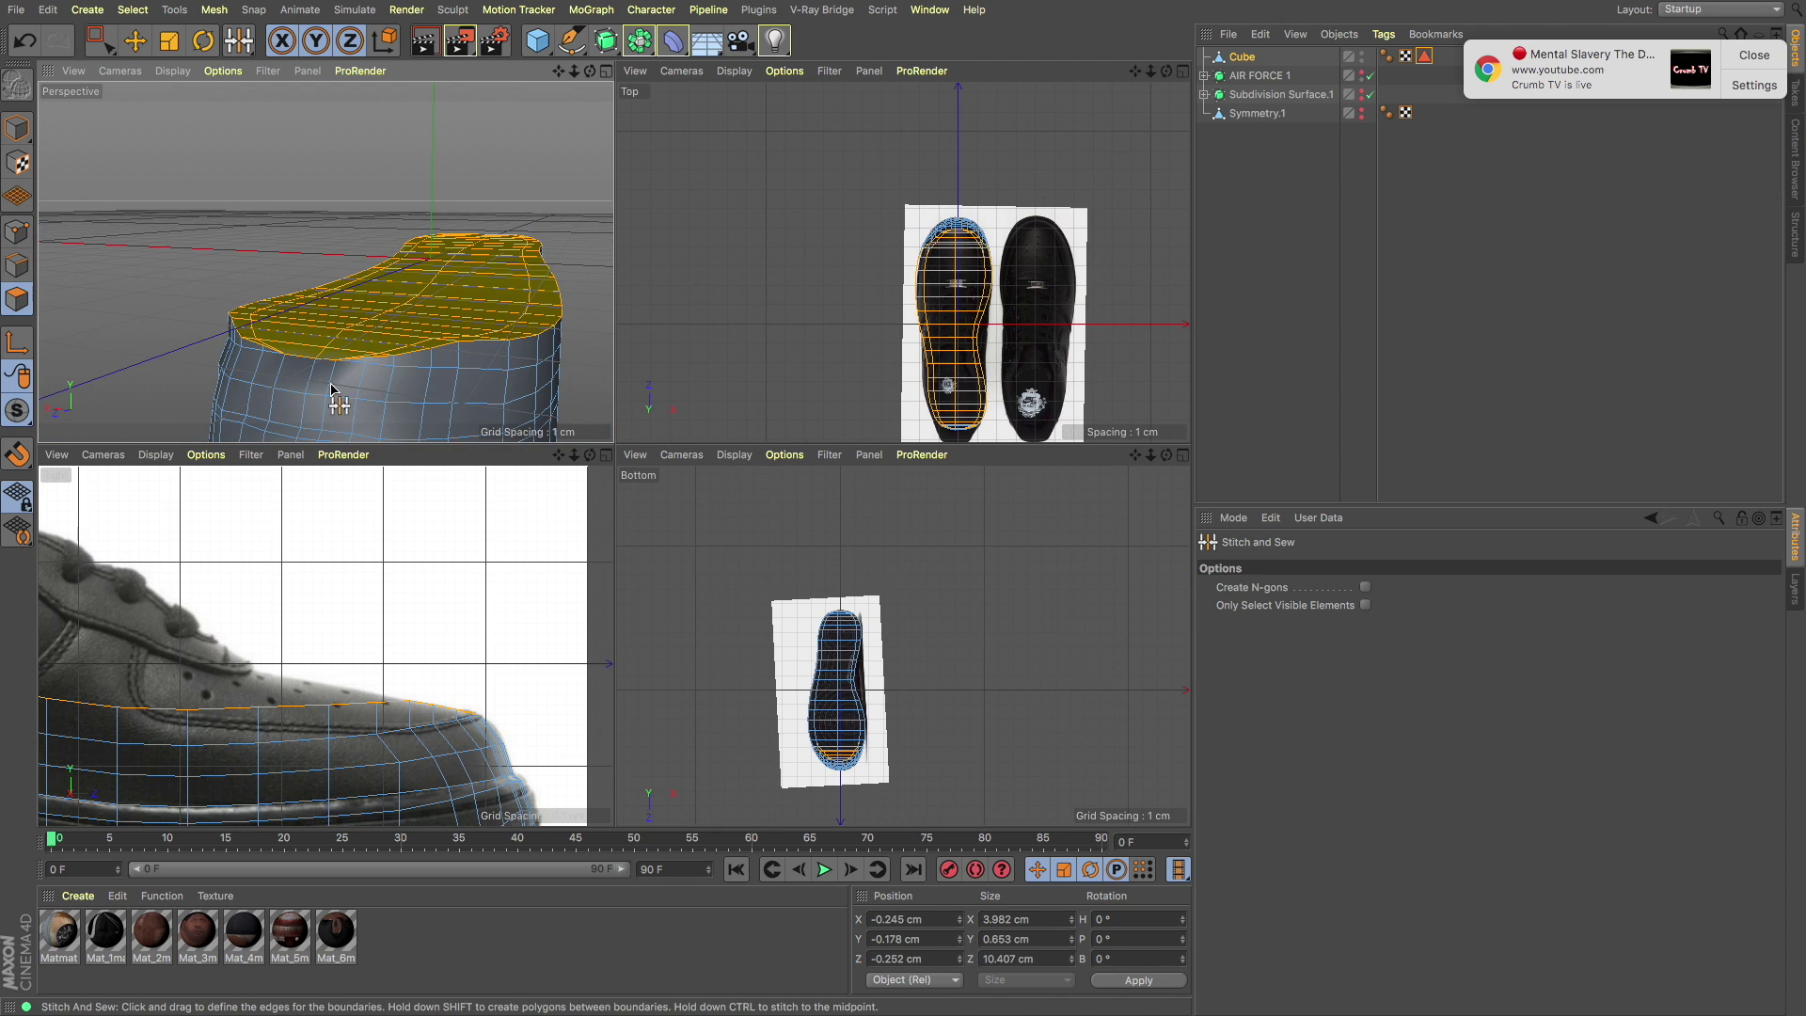
key(ctrl+z)
drag(414, 188, 414, 179)
click(26, 41)
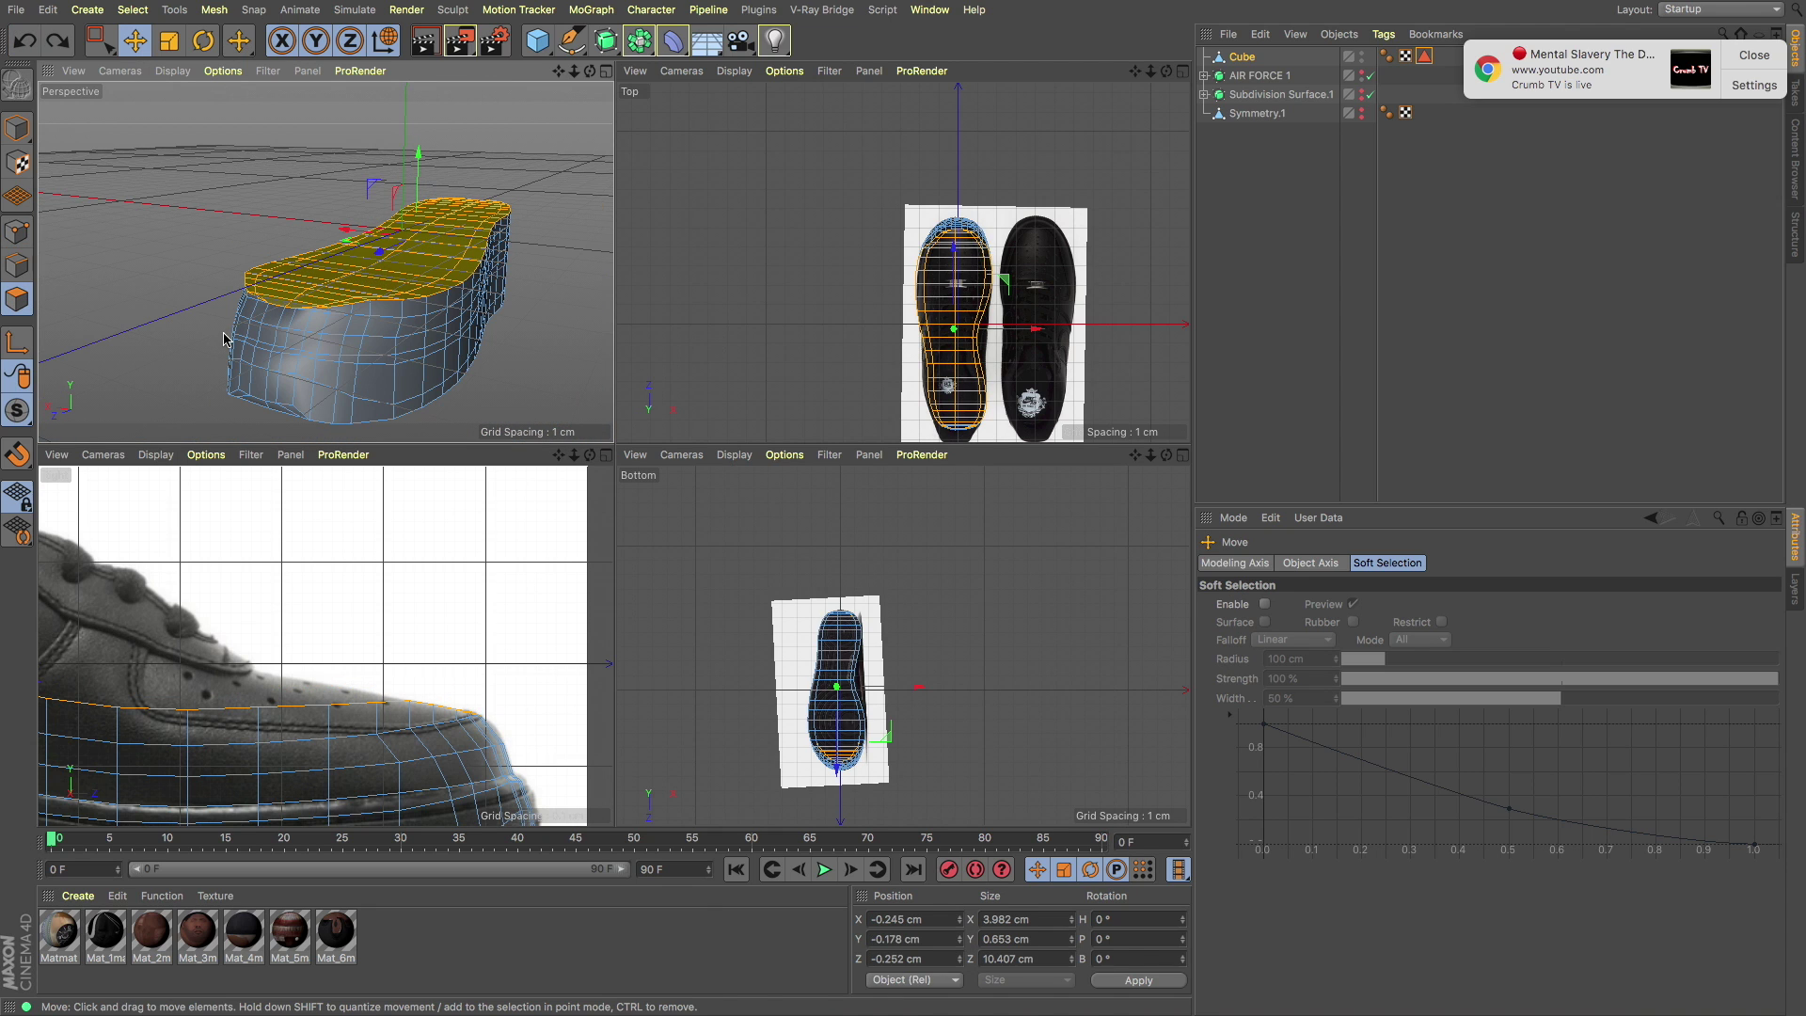
Step: In point mode, rectangle-select a row in the side view and lower a point onto the reference outline
scroll(241, 322, up, 3)
scroll(303, 287, up, 3)
click(17, 231)
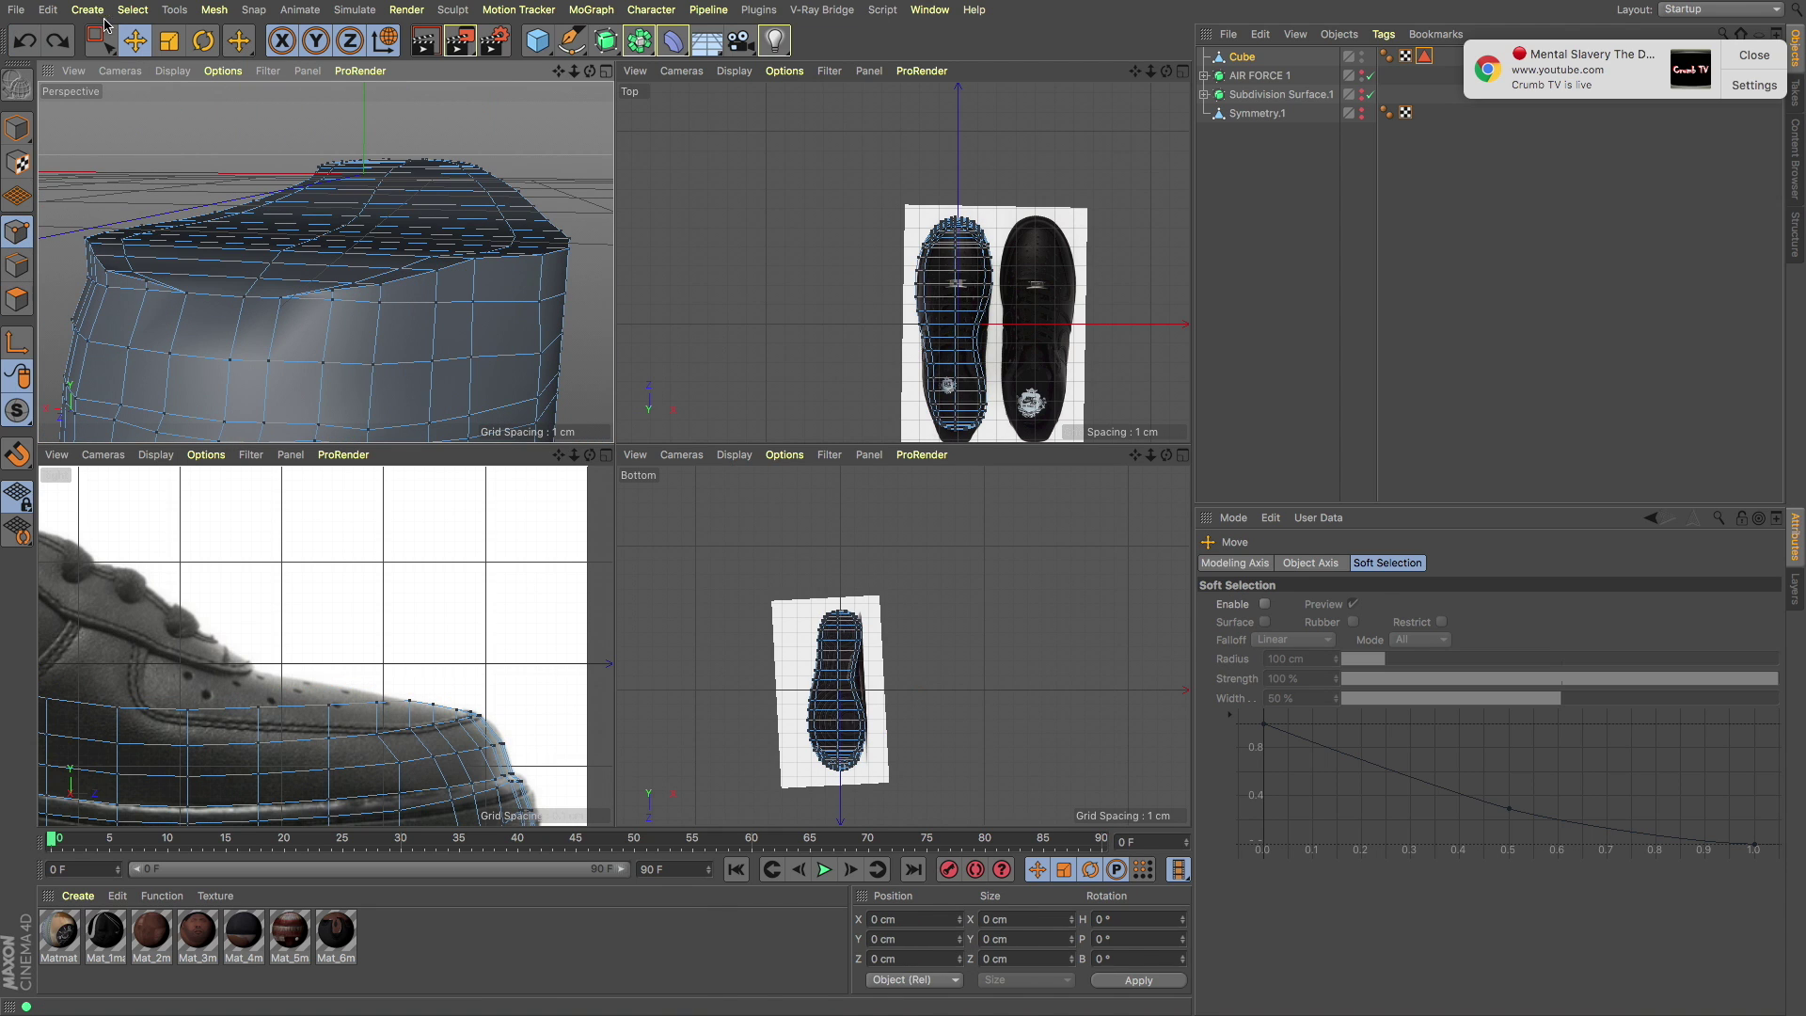
click(100, 40)
mouse_move(202, 701)
mouse_down()
mouse_move(184, 719)
mouse_move(244, 649)
mouse_move(266, 531)
mouse_up()
scroll(183, 720, down, 3)
scroll(399, 682, up, 4)
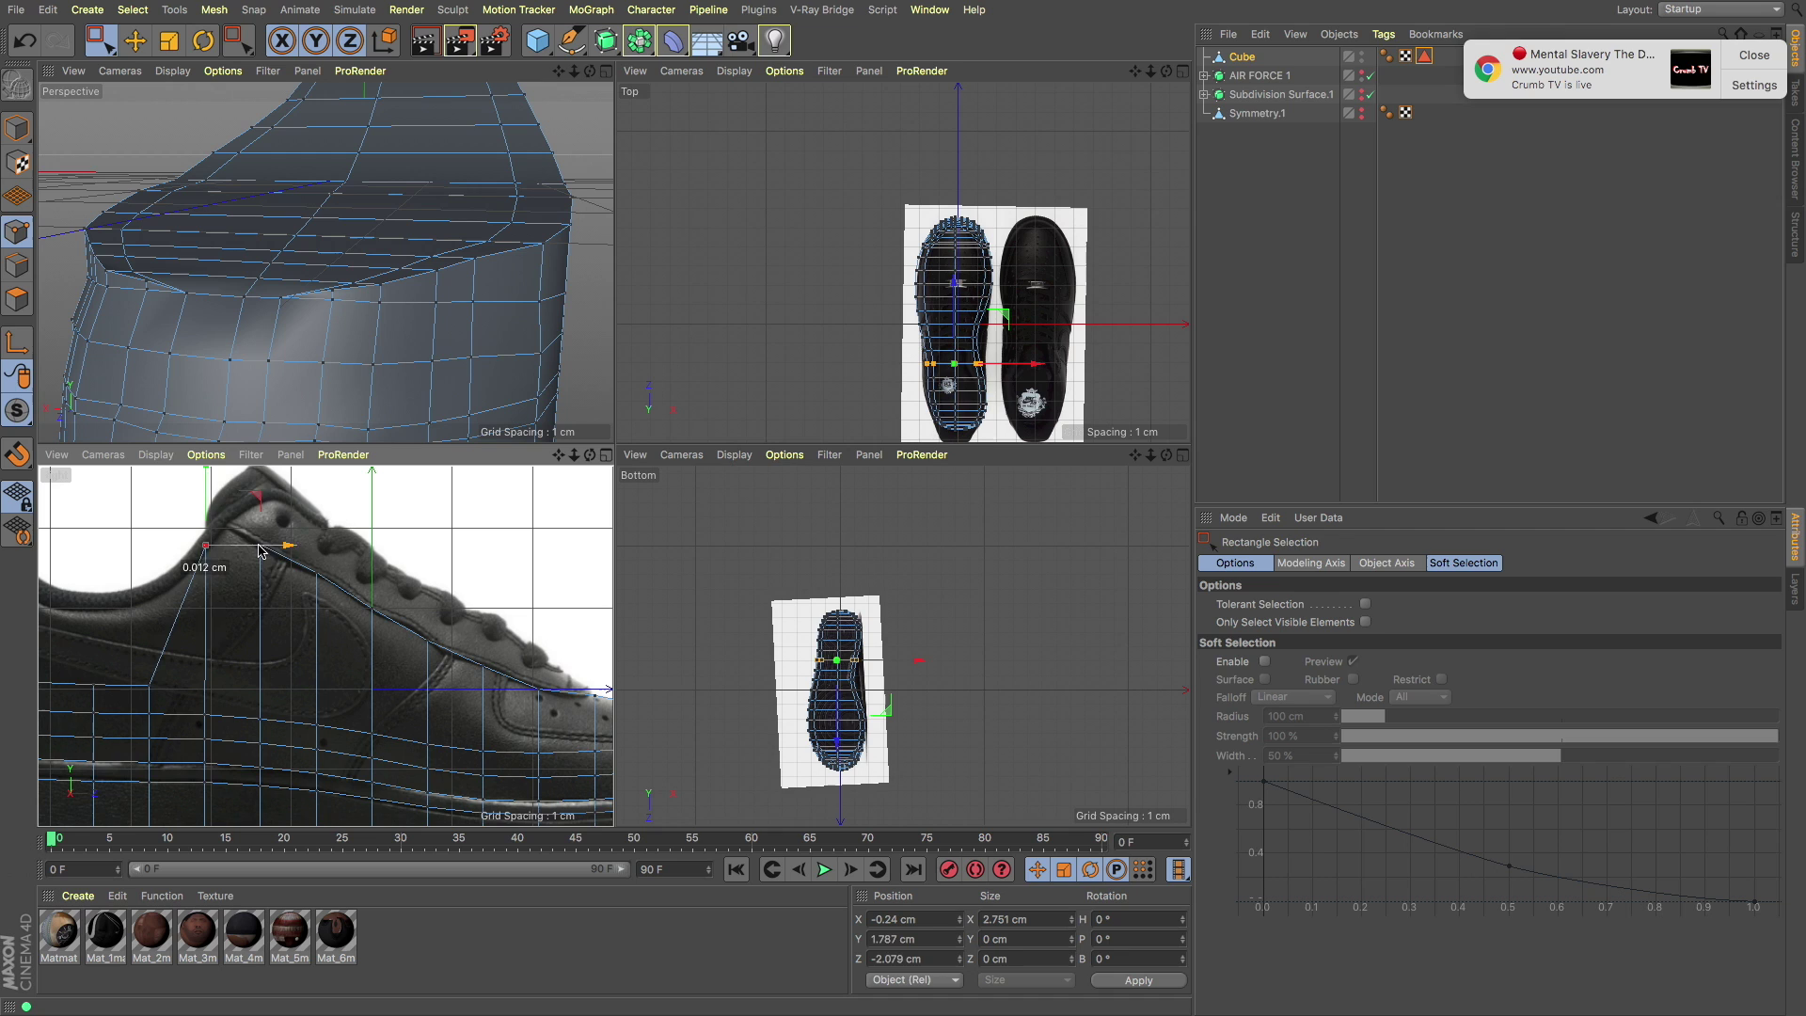
scroll(212, 615, down, 3)
scroll(199, 621, up, 2)
click(200, 670)
mouse_move(157, 570)
mouse_down()
mouse_move(146, 628)
mouse_move(172, 568)
mouse_up()
Step: Orbit around the heel and start a Line Cut across it
scroll(151, 630, up, 3)
scroll(172, 658, down, 1)
scroll(200, 659, up, 1)
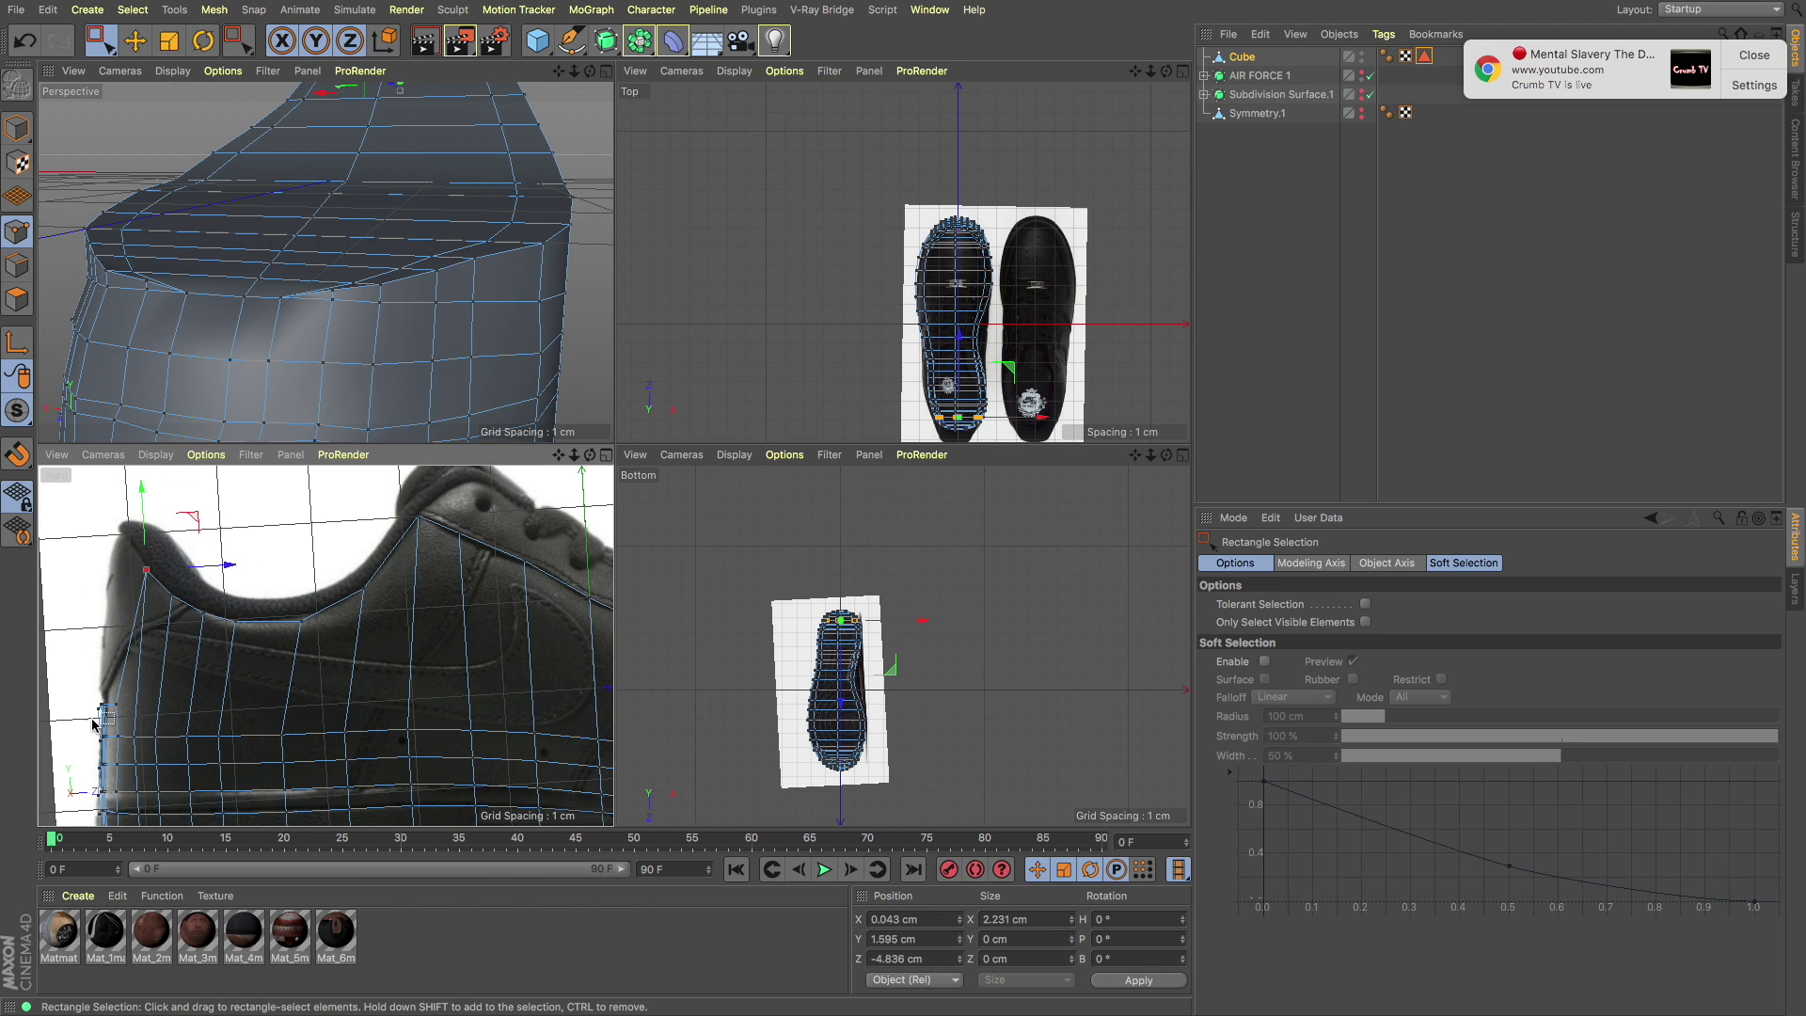
scroll(94, 723, up, 3)
scroll(94, 723, down, 3)
scroll(177, 725, up, 3)
scroll(94, 348, down, 5)
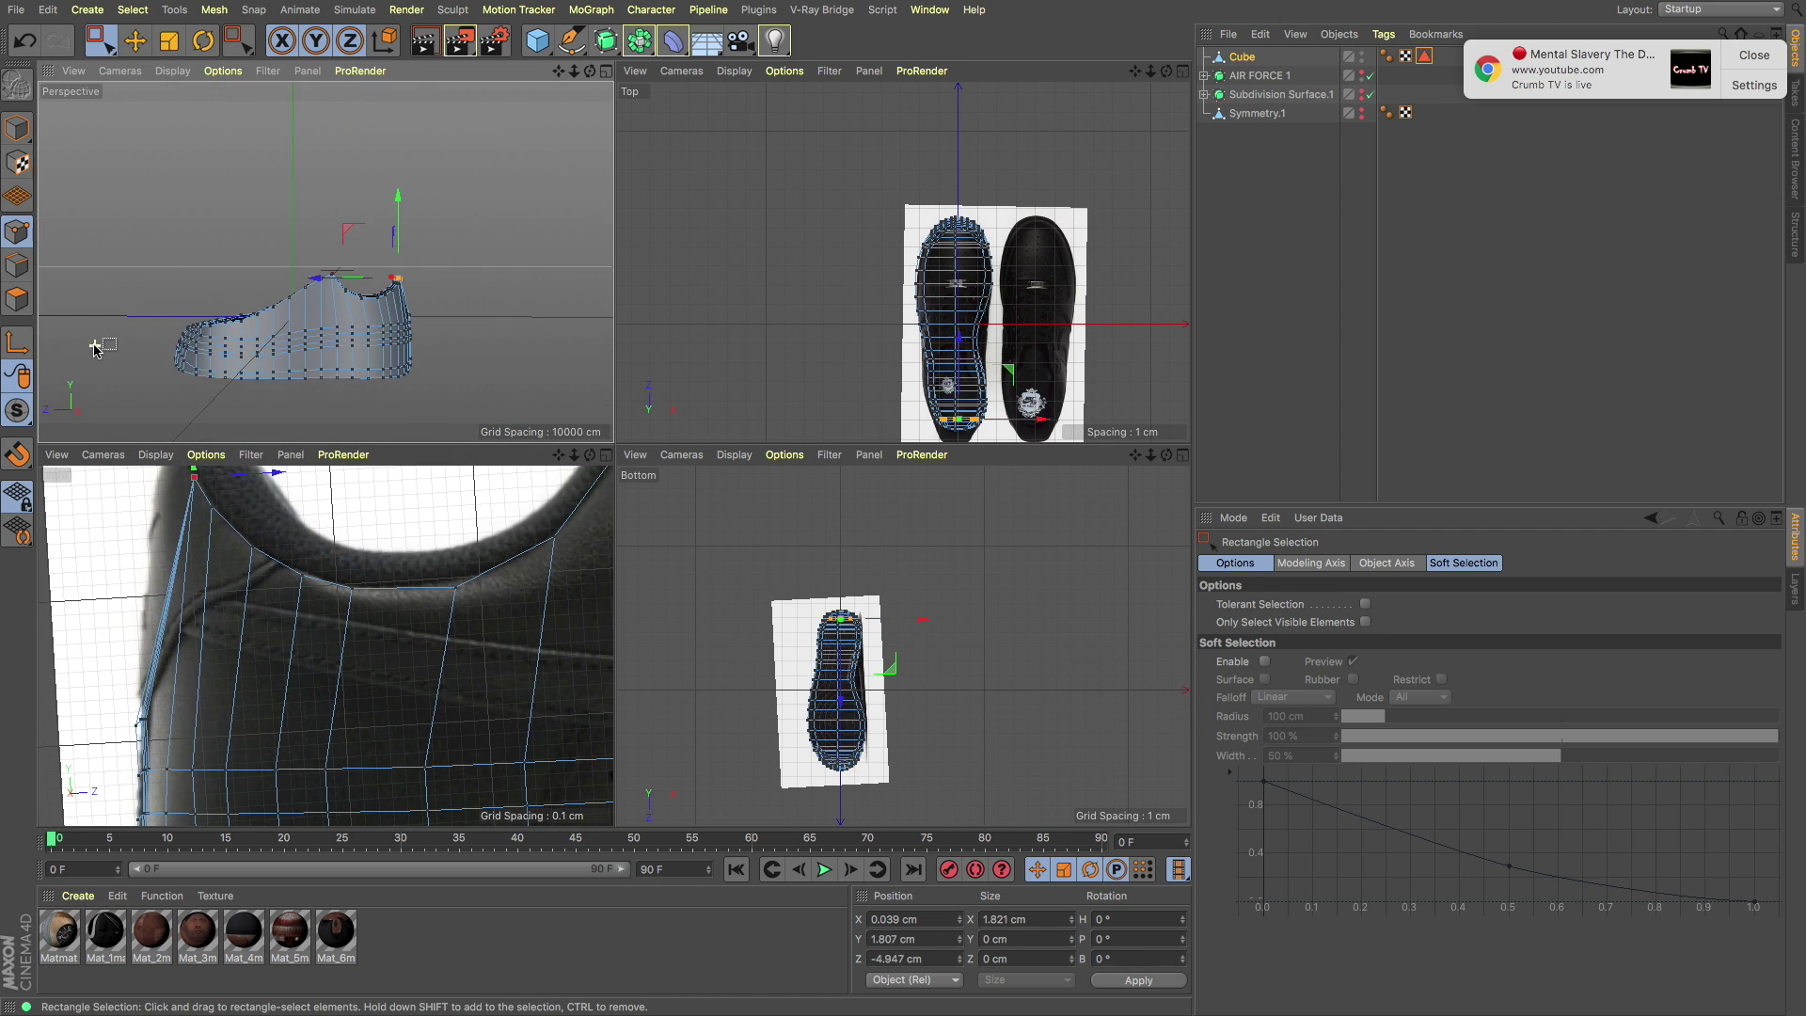
scroll(94, 348, up, 5)
mouse_move(414, 282)
alt+mouse_down()
mouse_move(230, 307)
mouse_move(339, 314)
alt+mouse_up()
key(k)
key(k)
click(432, 371)
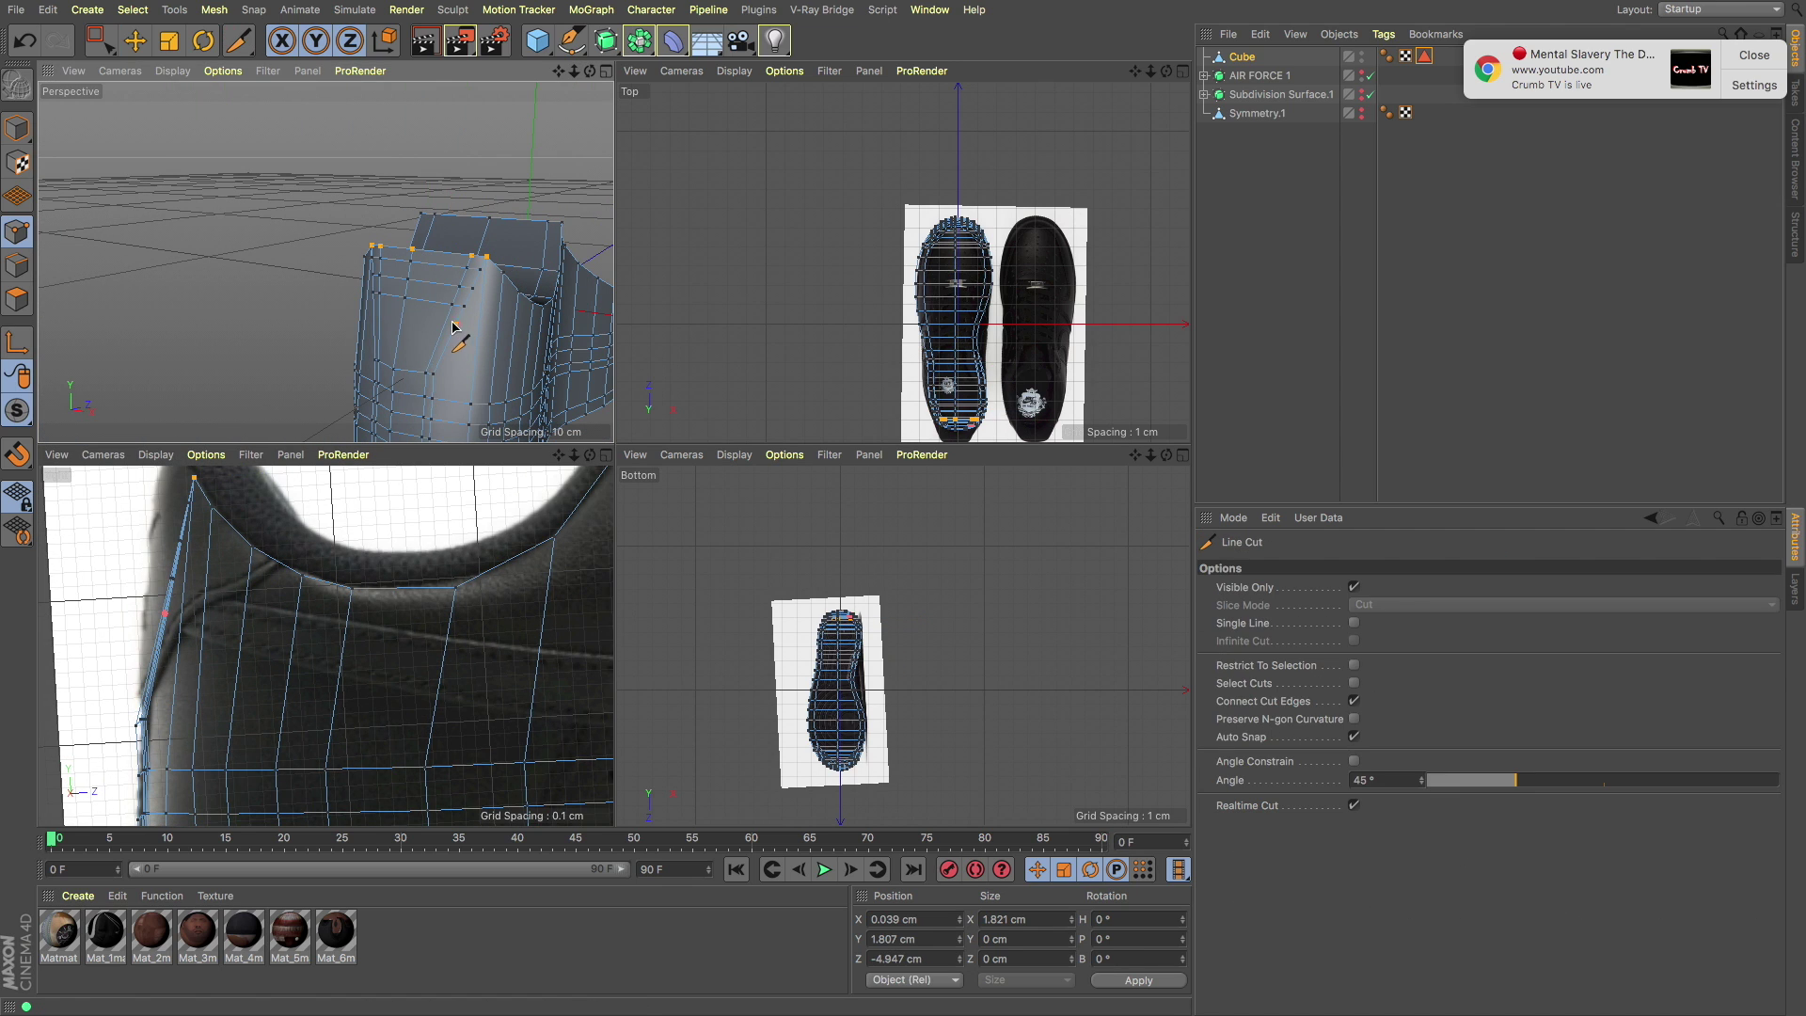
Step: Box-select the points at the top of the heel
key(space)
drag(101, 40, 179, 64)
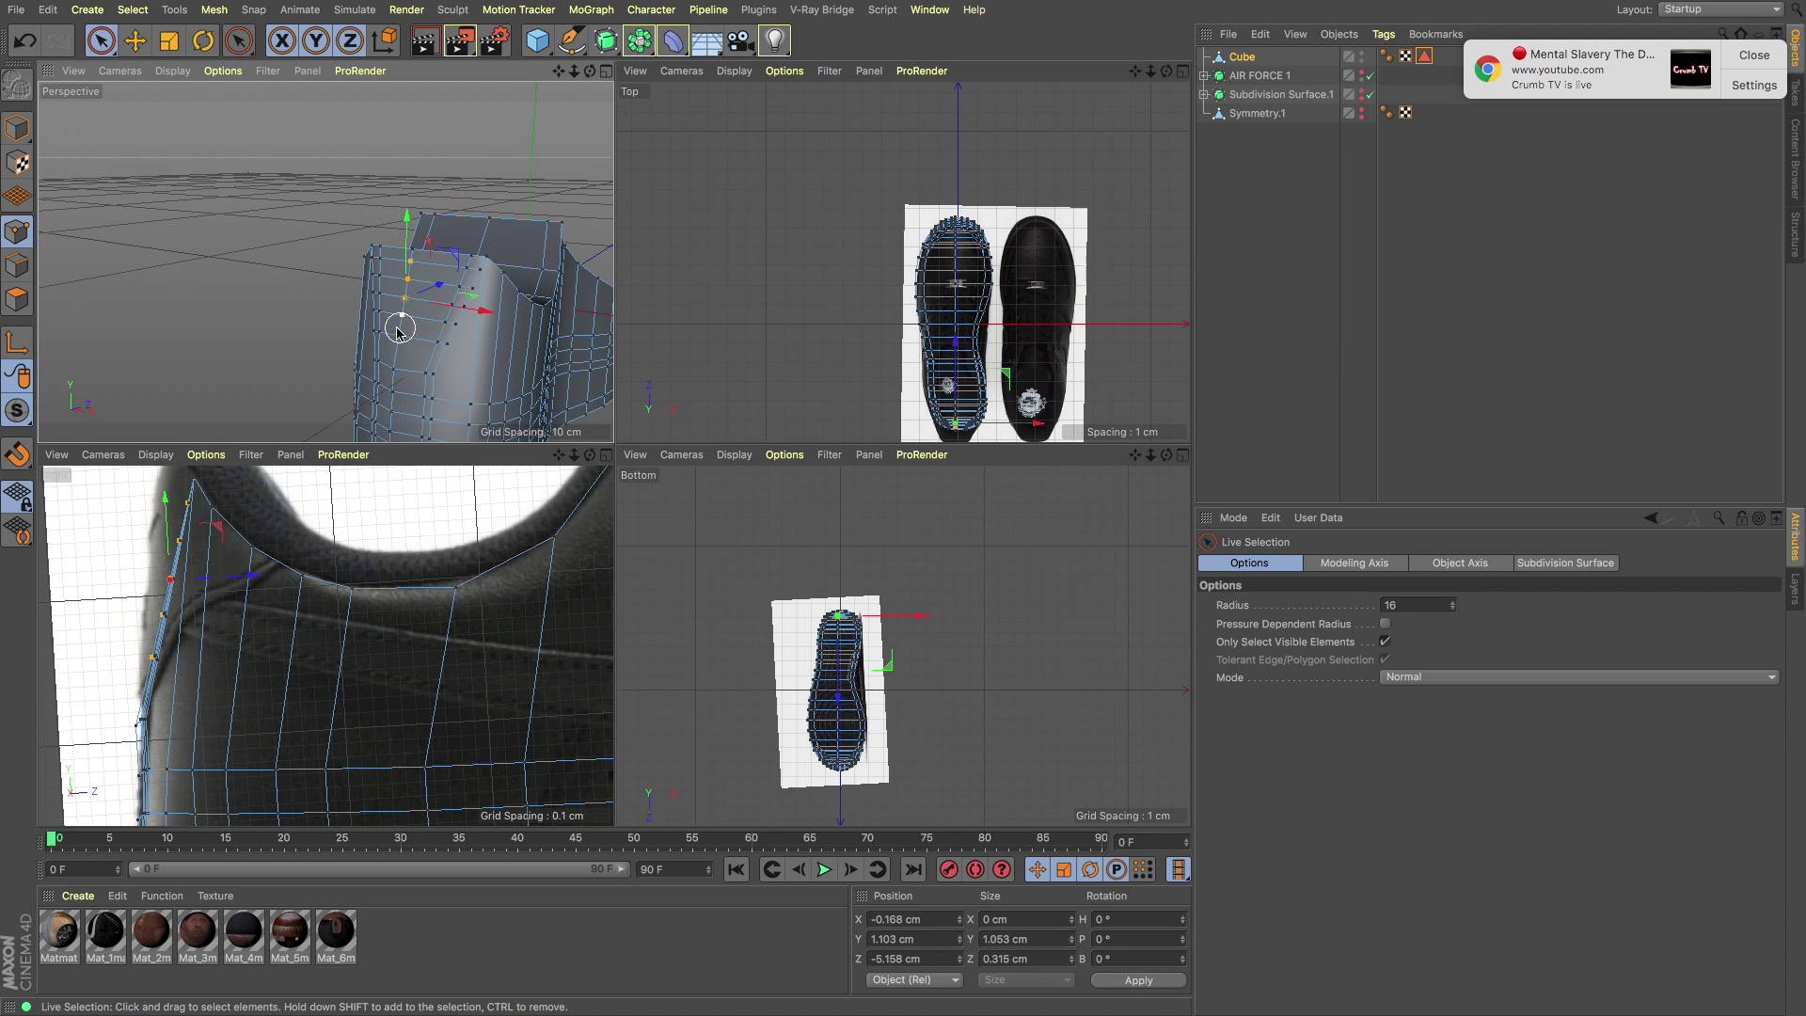
alt+drag(358, 311, 395, 292)
key(0)
drag(134, 610, 155, 622)
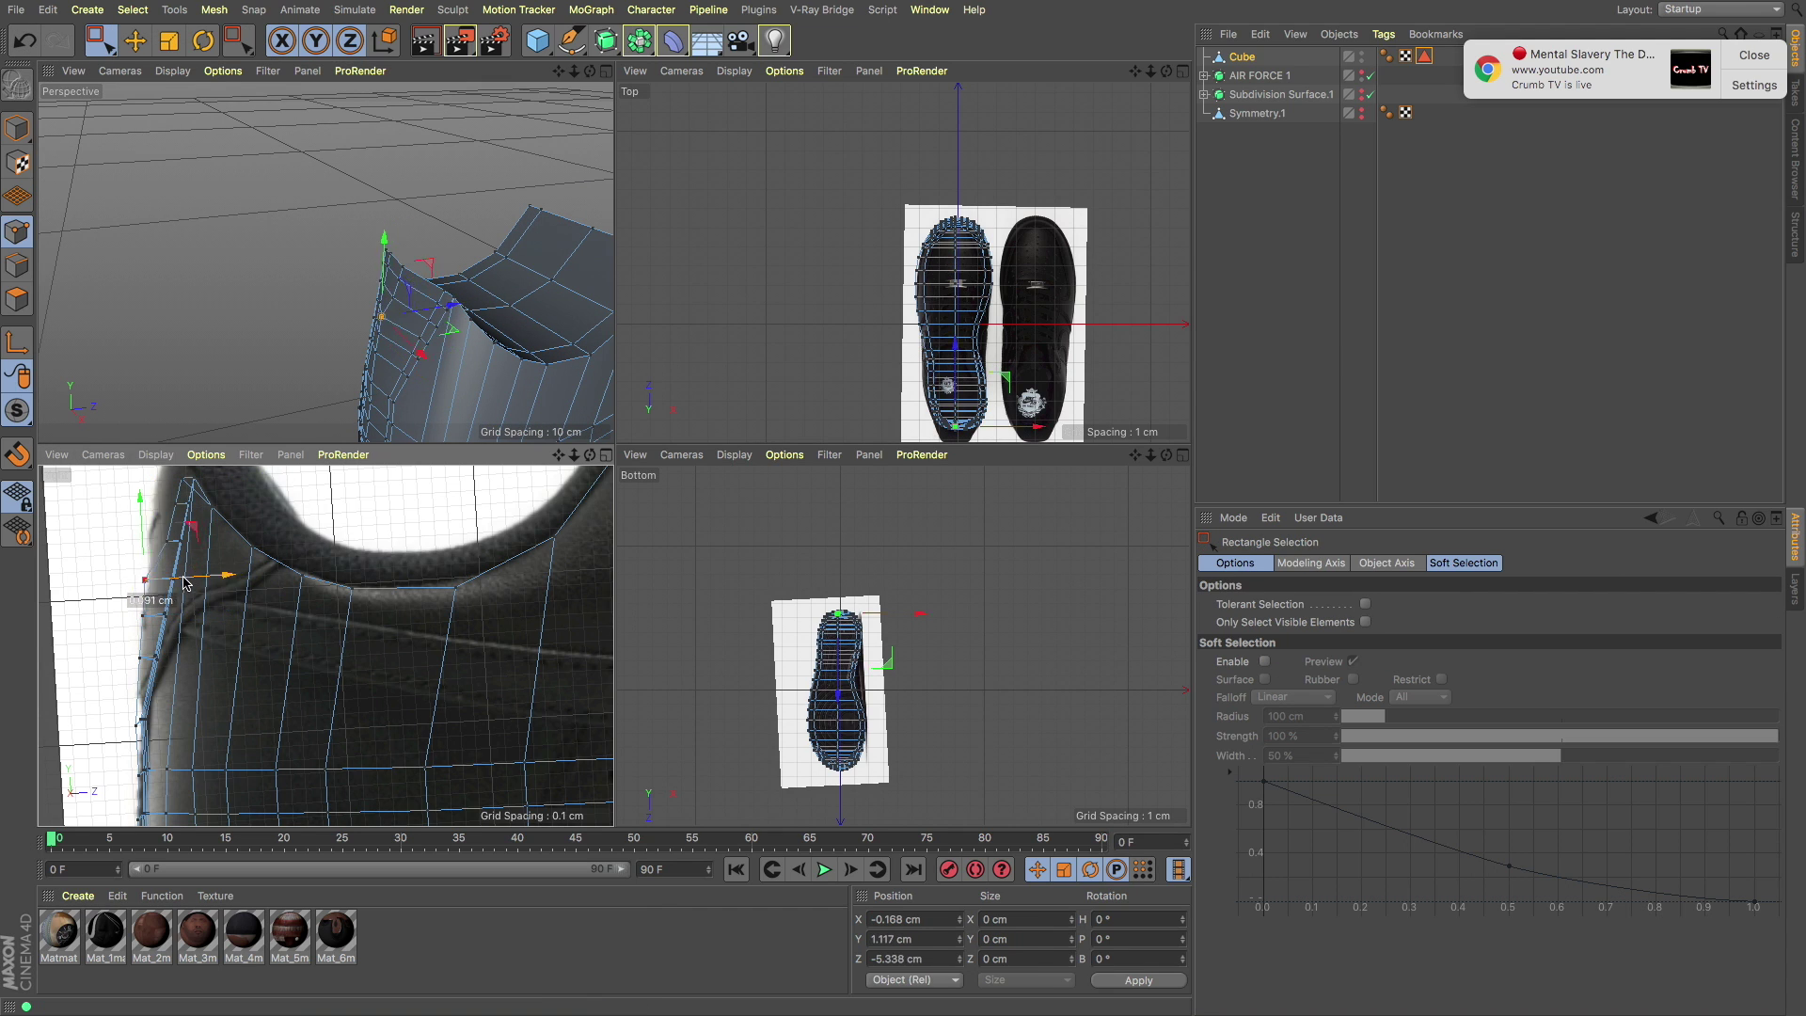
drag(185, 486, 189, 487)
scroll(257, 537, up, 2)
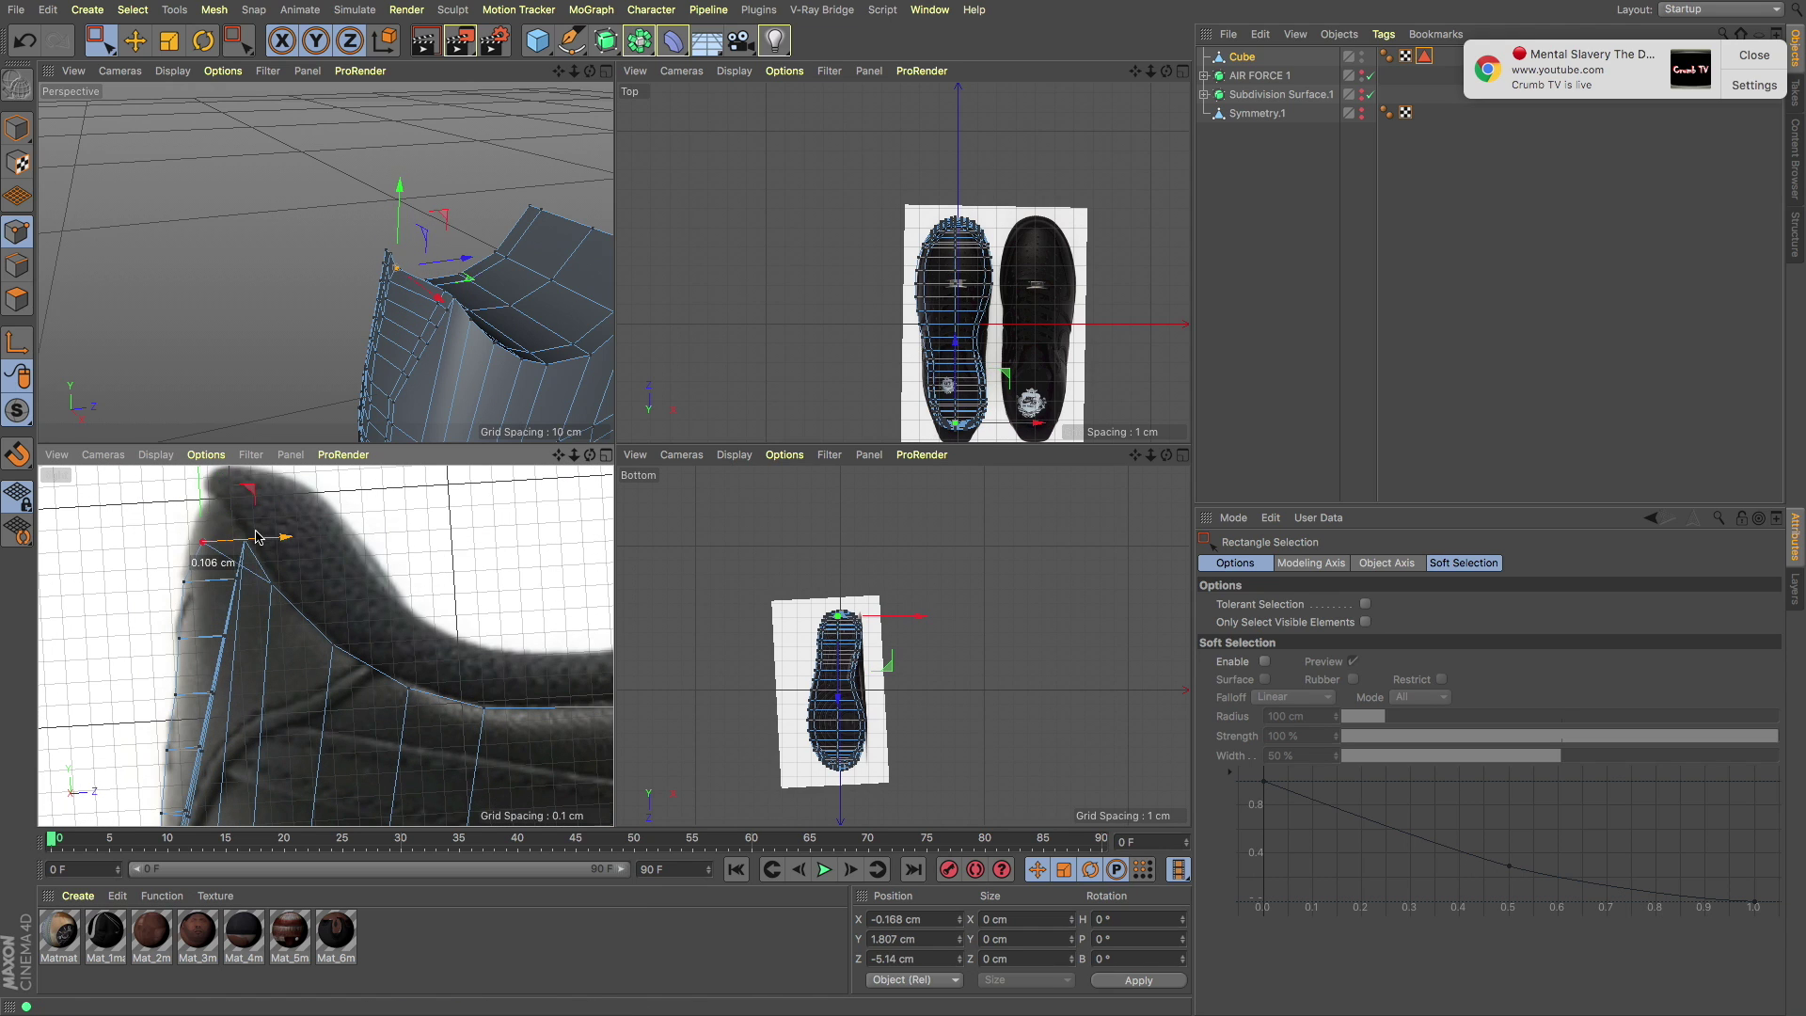
scroll(251, 663, down, 2)
Step: Paint-select a column of heel points and nudge them along the shoe's length
key(9)
scroll(445, 276, up, 3)
mouse_move(468, 254)
mouse_down()
mouse_move(466, 169)
mouse_move(339, 113)
mouse_up()
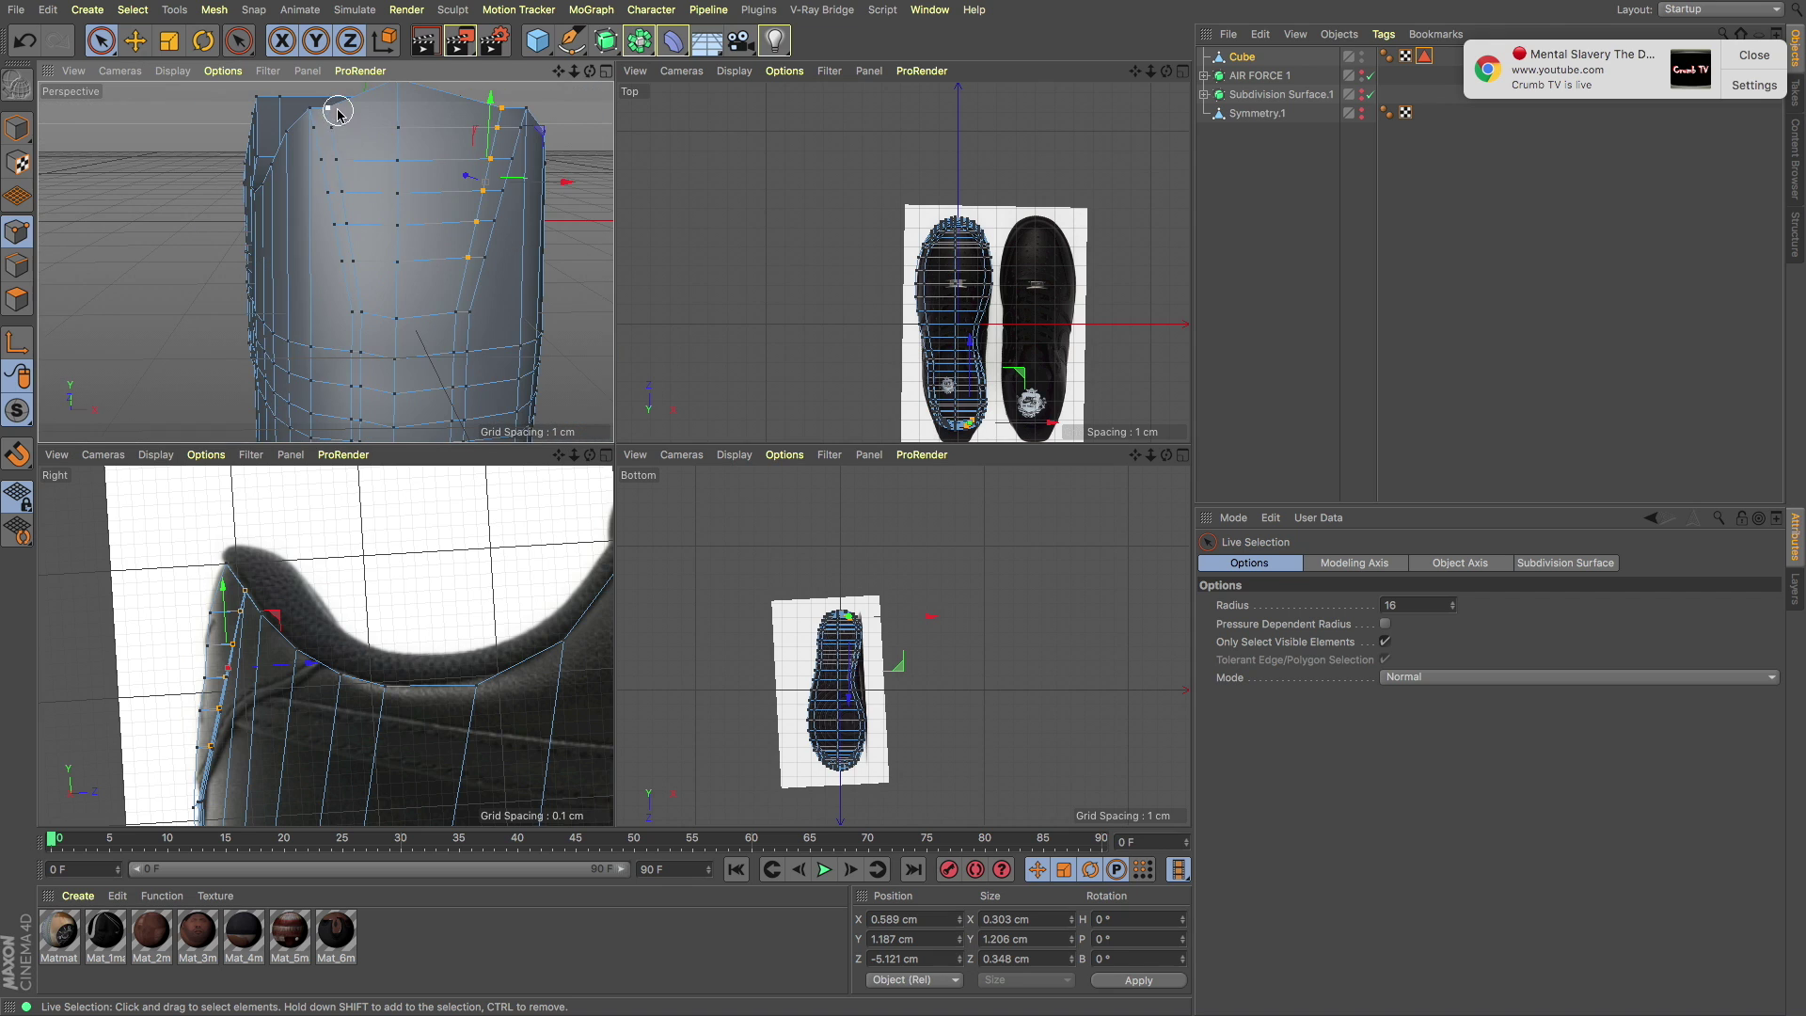
alt+drag(356, 223, 282, 189)
drag(246, 747, 259, 750)
scroll(355, 270, down, 3)
mouse_move(161, 407)
alt+mouse_down()
mouse_move(194, 353)
mouse_move(377, 287)
mouse_move(395, 338)
alt+mouse_up()
scroll(188, 329, down, 5)
Step: Activate Loop/Path Cut and Move, then maximize the Perspective view at a low side angle
key(k)
key(l)
key(e)
scroll(329, 658, down, 3)
scroll(376, 649, up, 4)
scroll(419, 649, up, 2)
key(F1)
alt+drag(838, 515, 1192, 87)
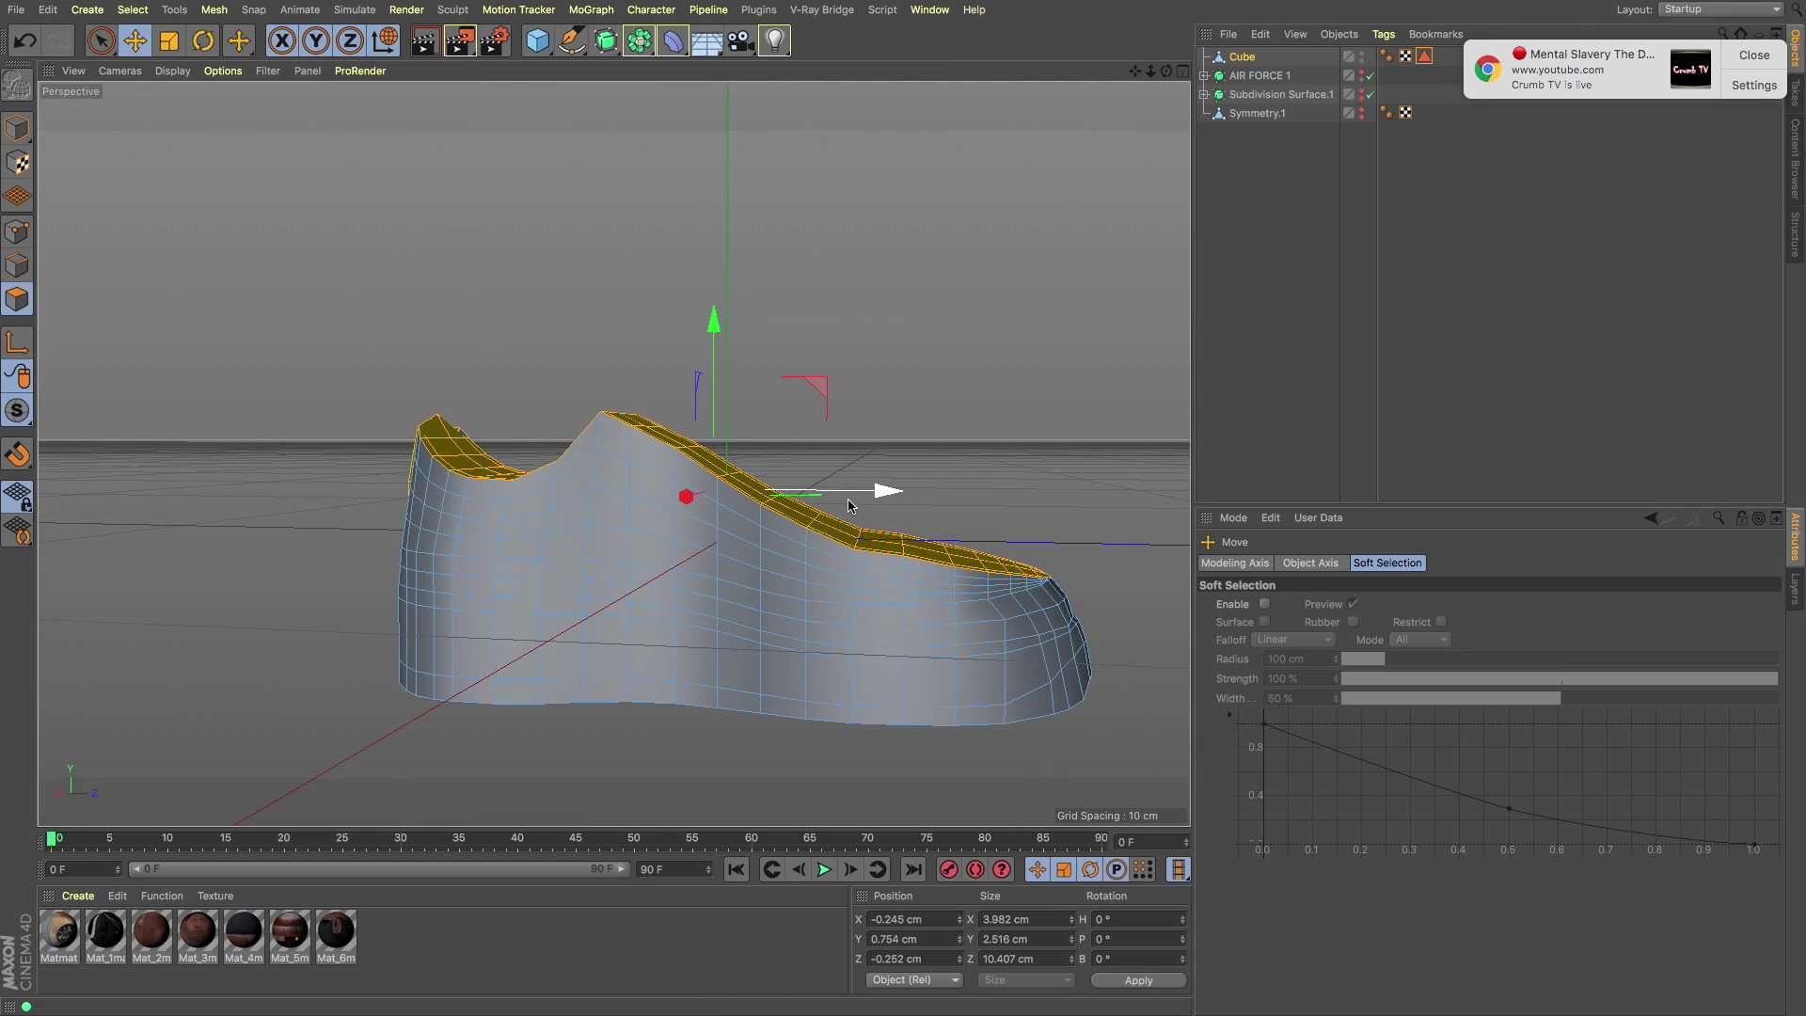
Step: Enlarge the side view and select a point on the upper's top edge, undoing a stray move
click(1183, 72)
key(F3)
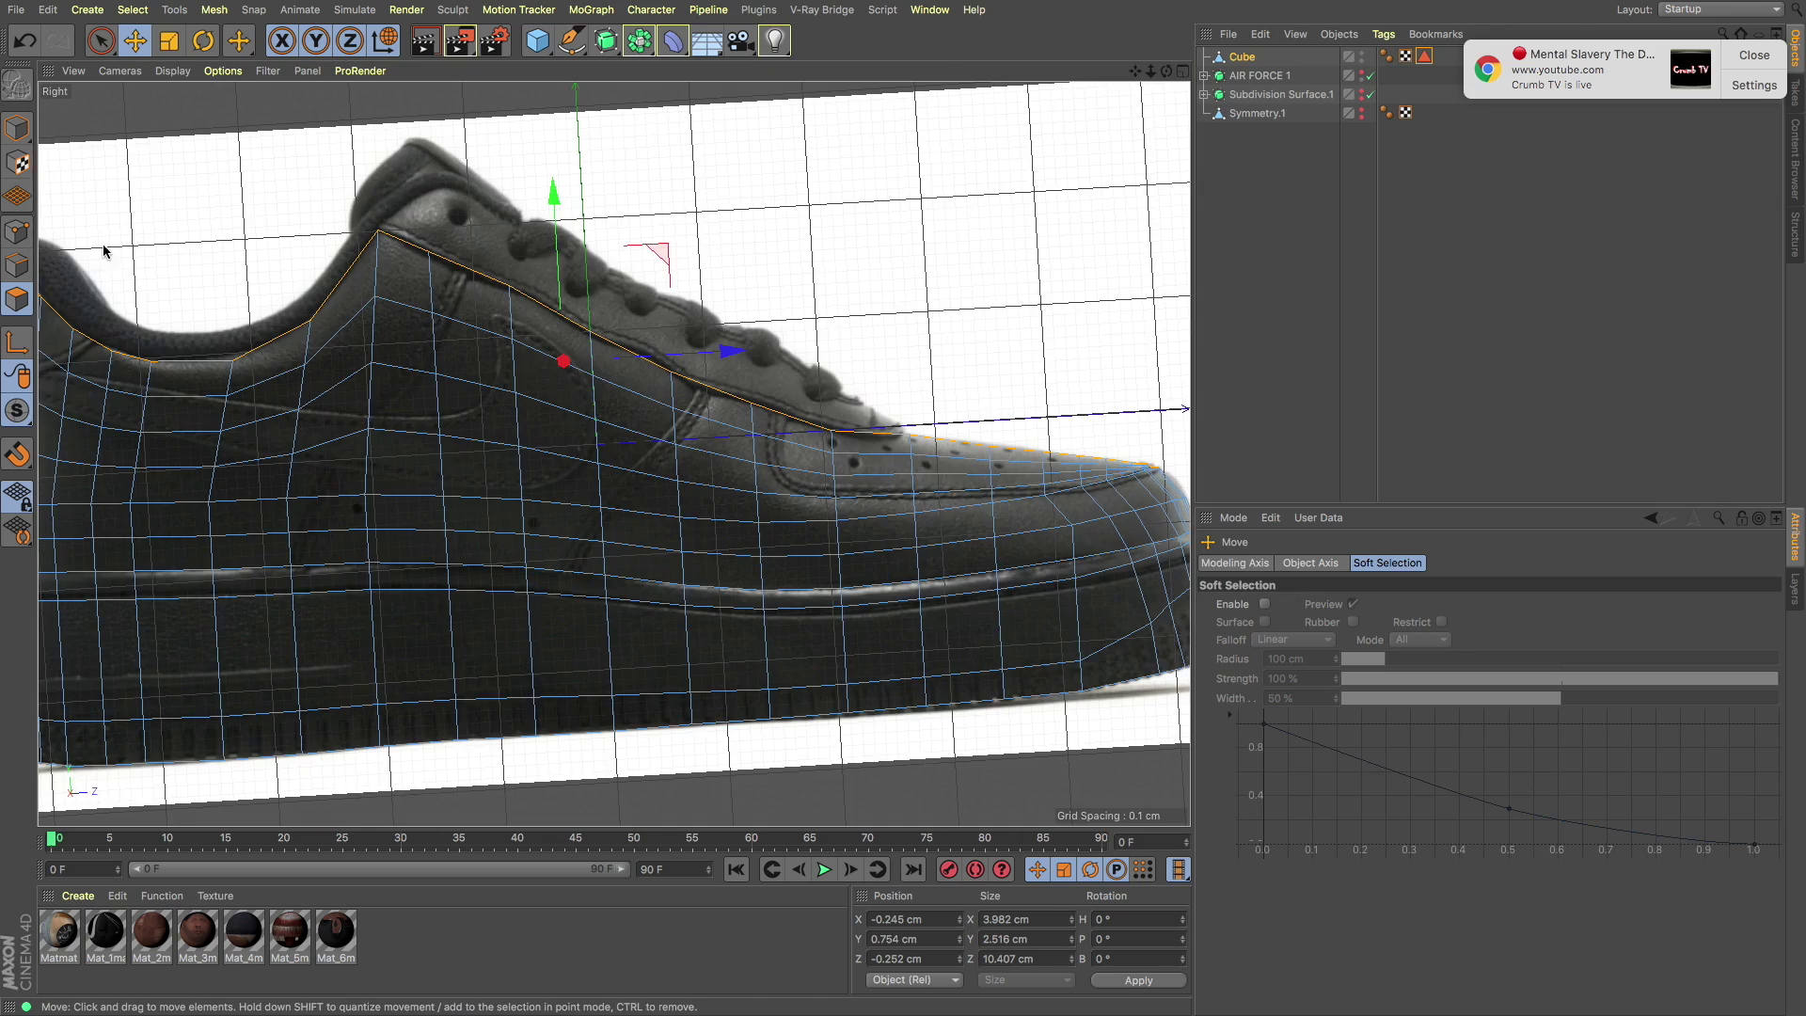
scroll(818, 369, up, 3)
drag(101, 40, 150, 103)
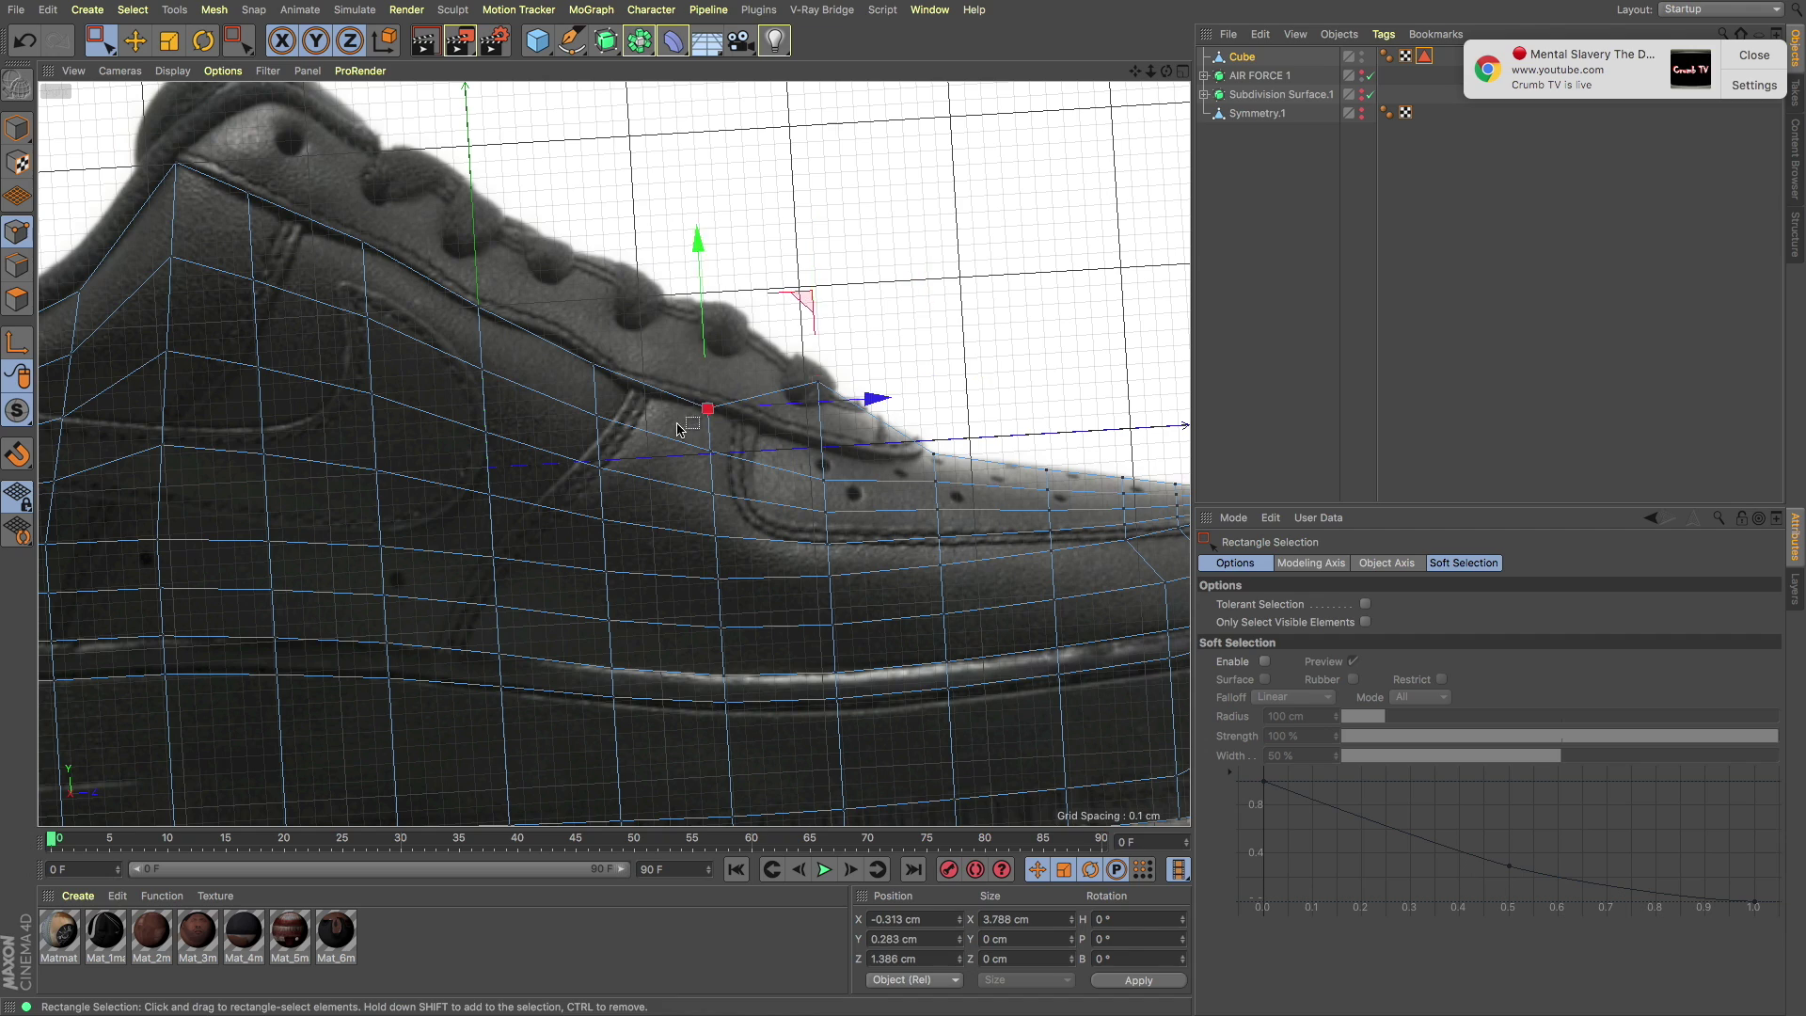
key(ctrl+z)
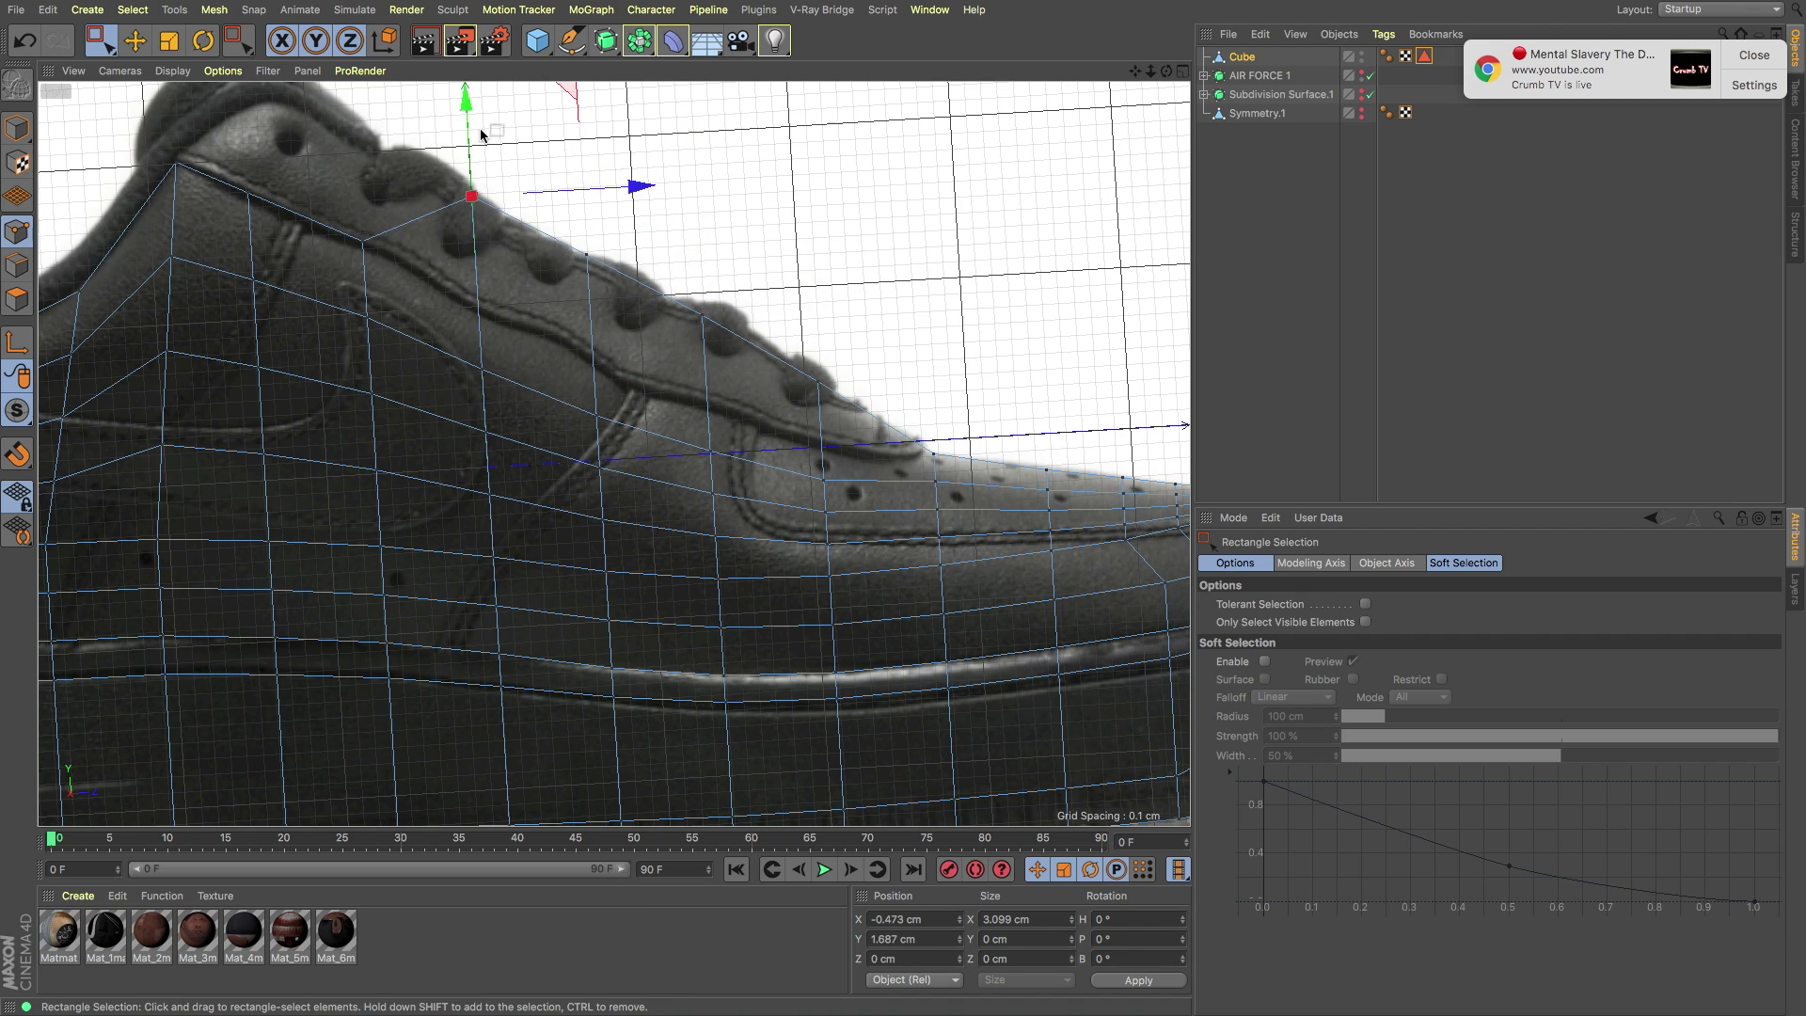
scroll(508, 237, down, 3)
scroll(478, 211, down, 5)
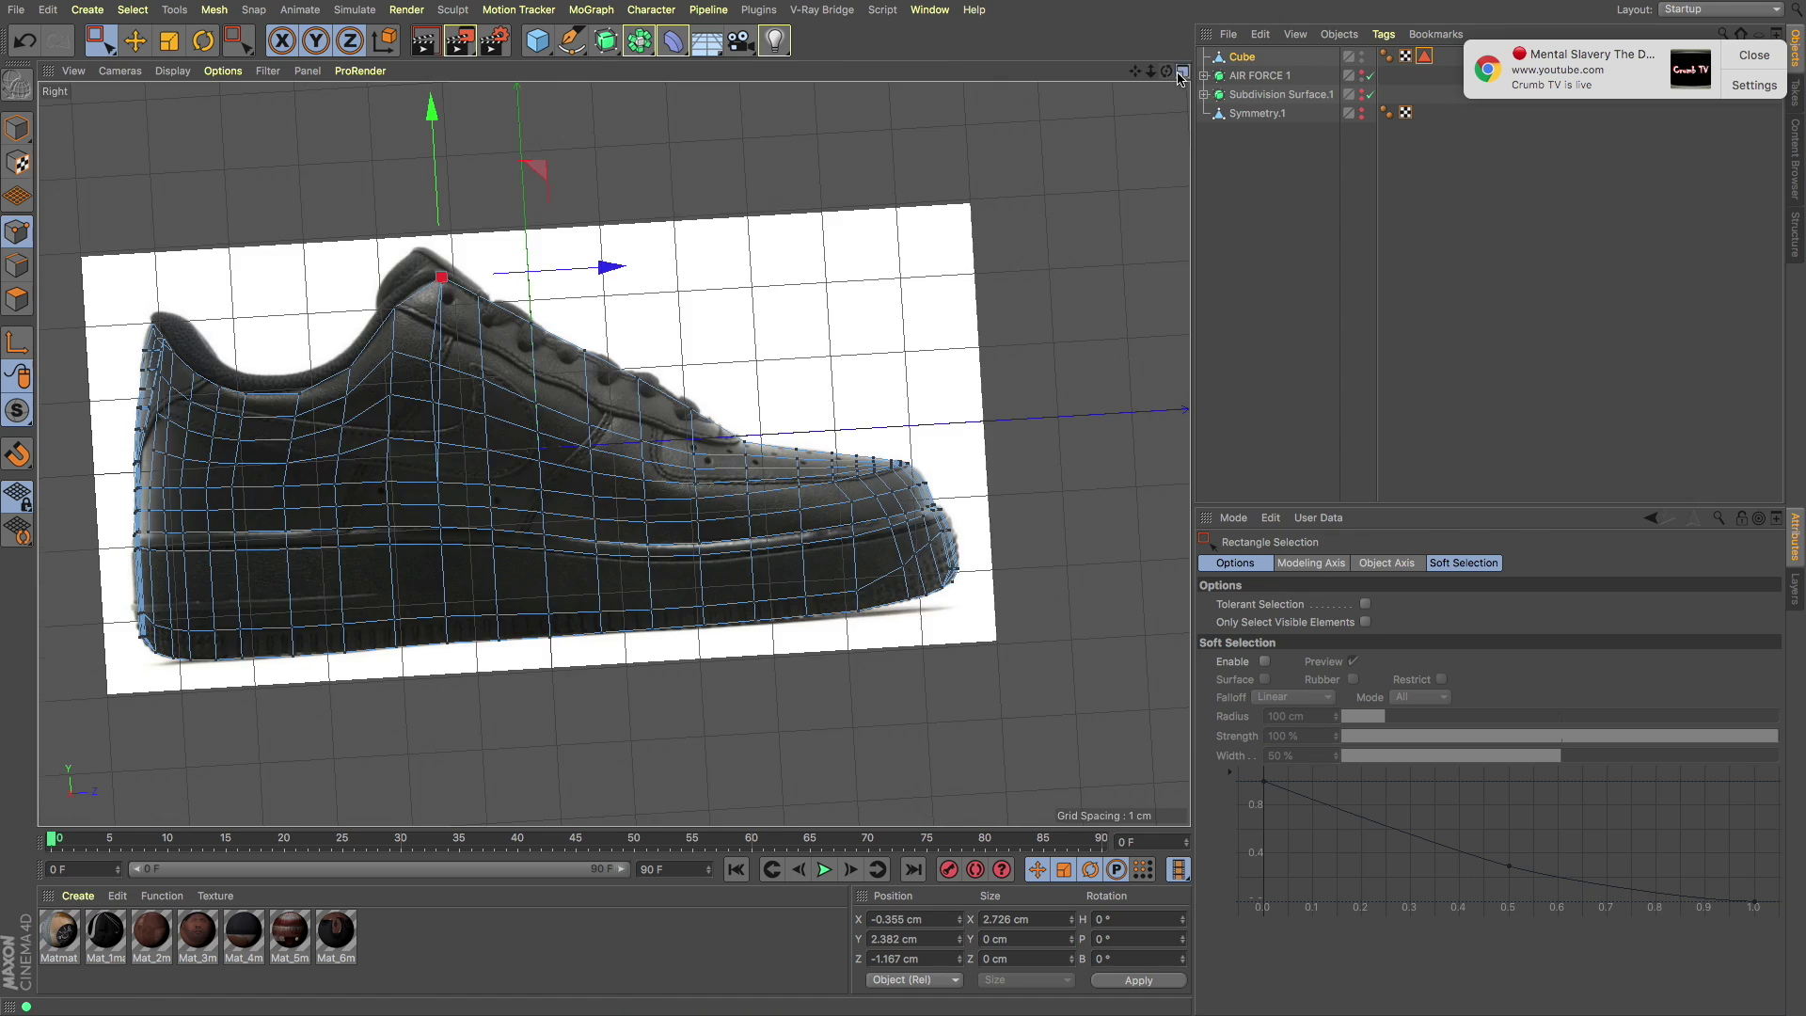
Step: Return to four views, activate Move, and orbit around the shoe to inspect it
click(1181, 74)
alt+drag(310, 245, 393, 272)
scroll(393, 272, up, 5)
scroll(393, 273, down, 5)
key(e)
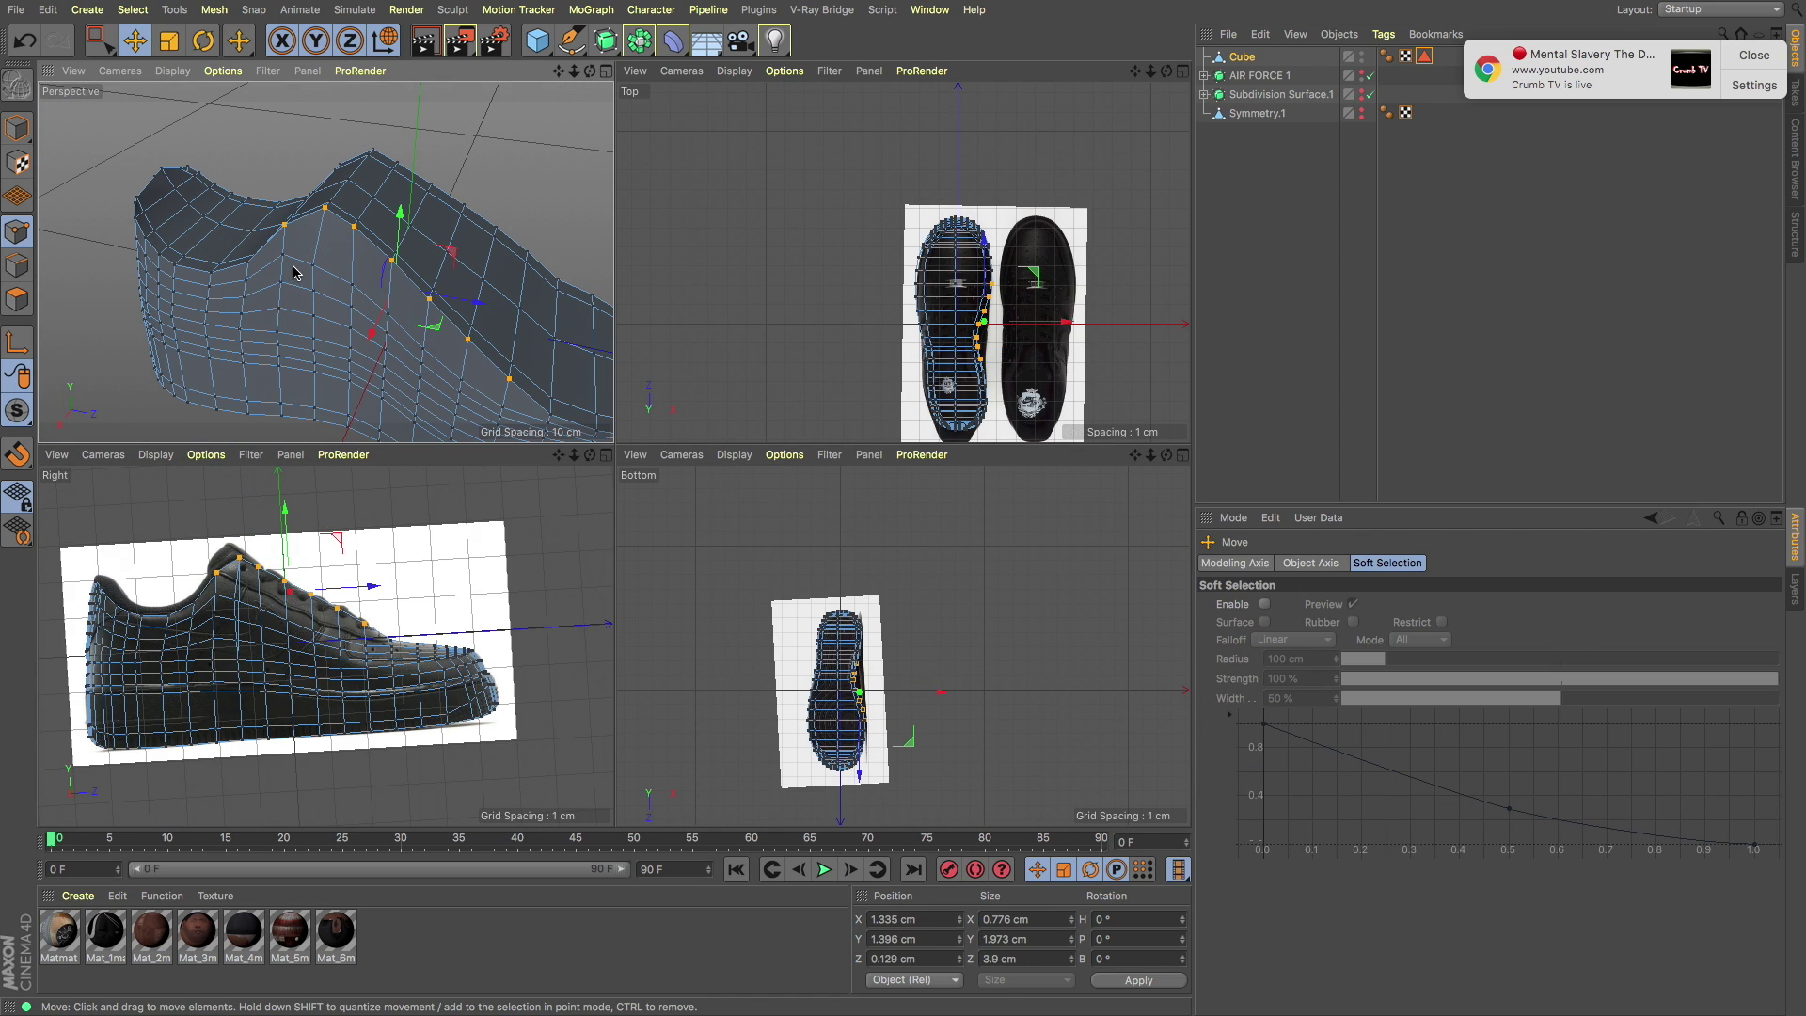
alt+drag(293, 273, 430, 225)
alt+drag(188, 315, 361, 248)
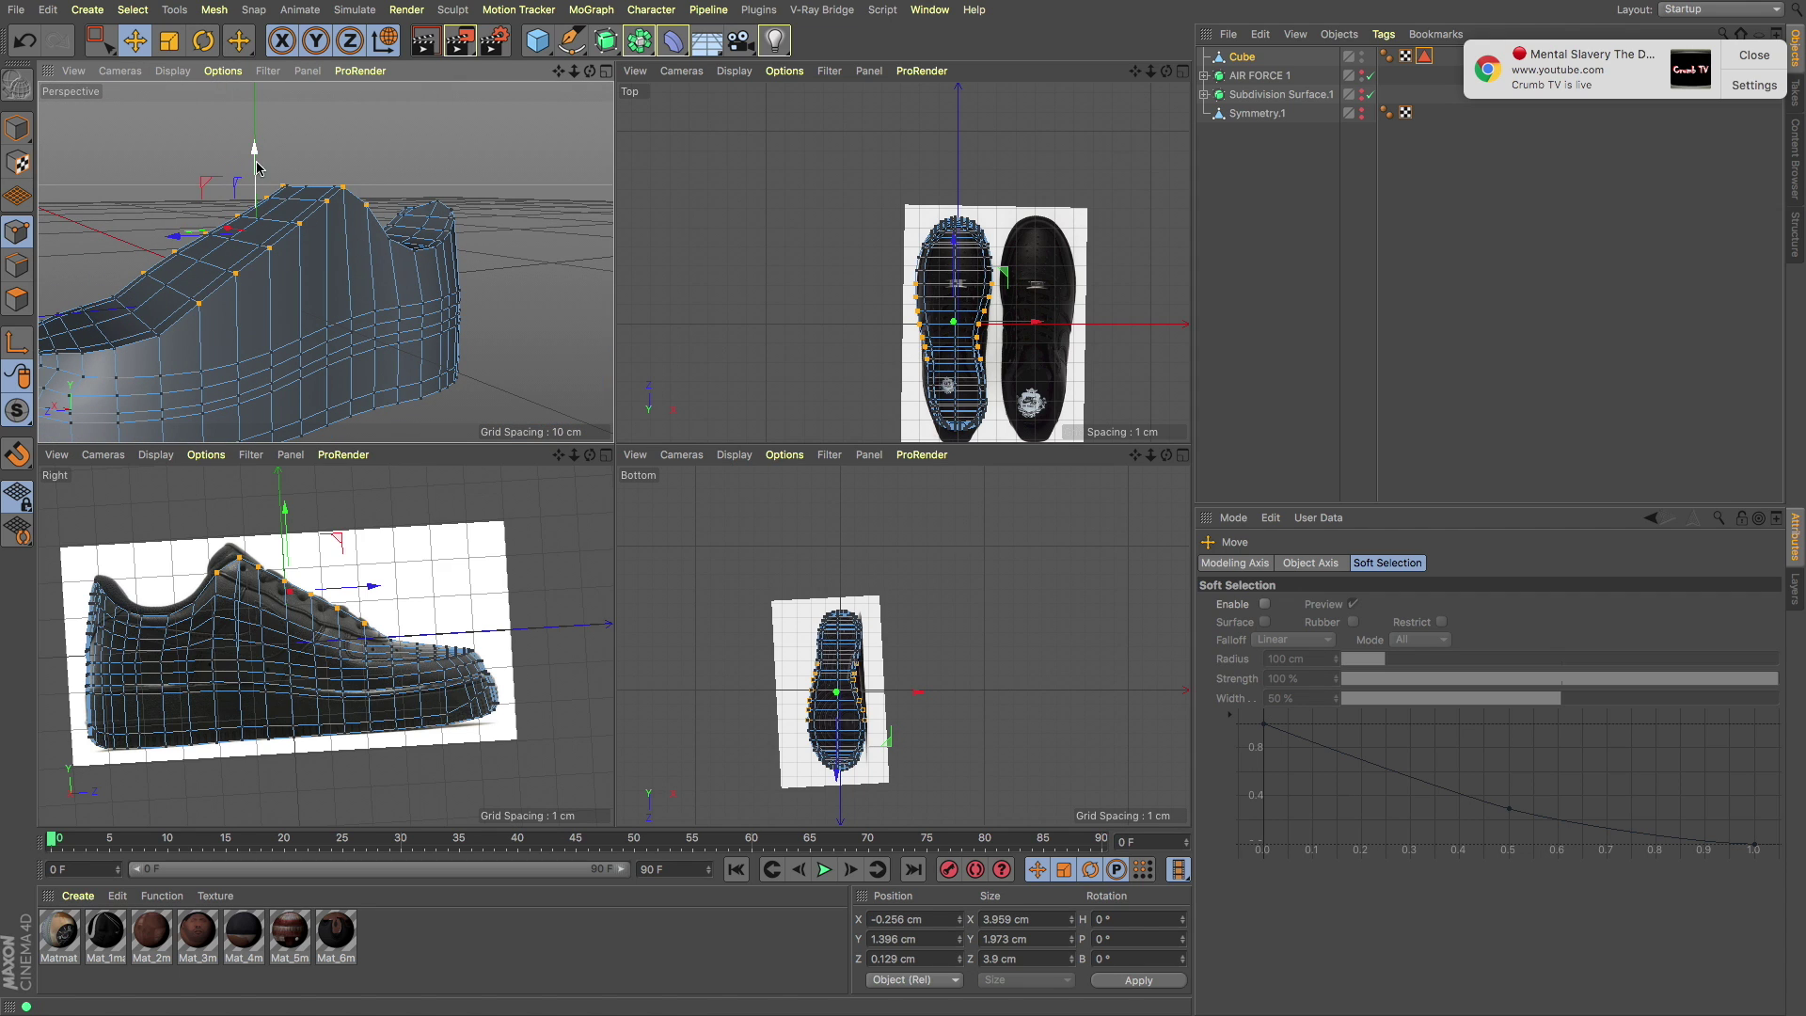
alt+drag(262, 191, 146, 279)
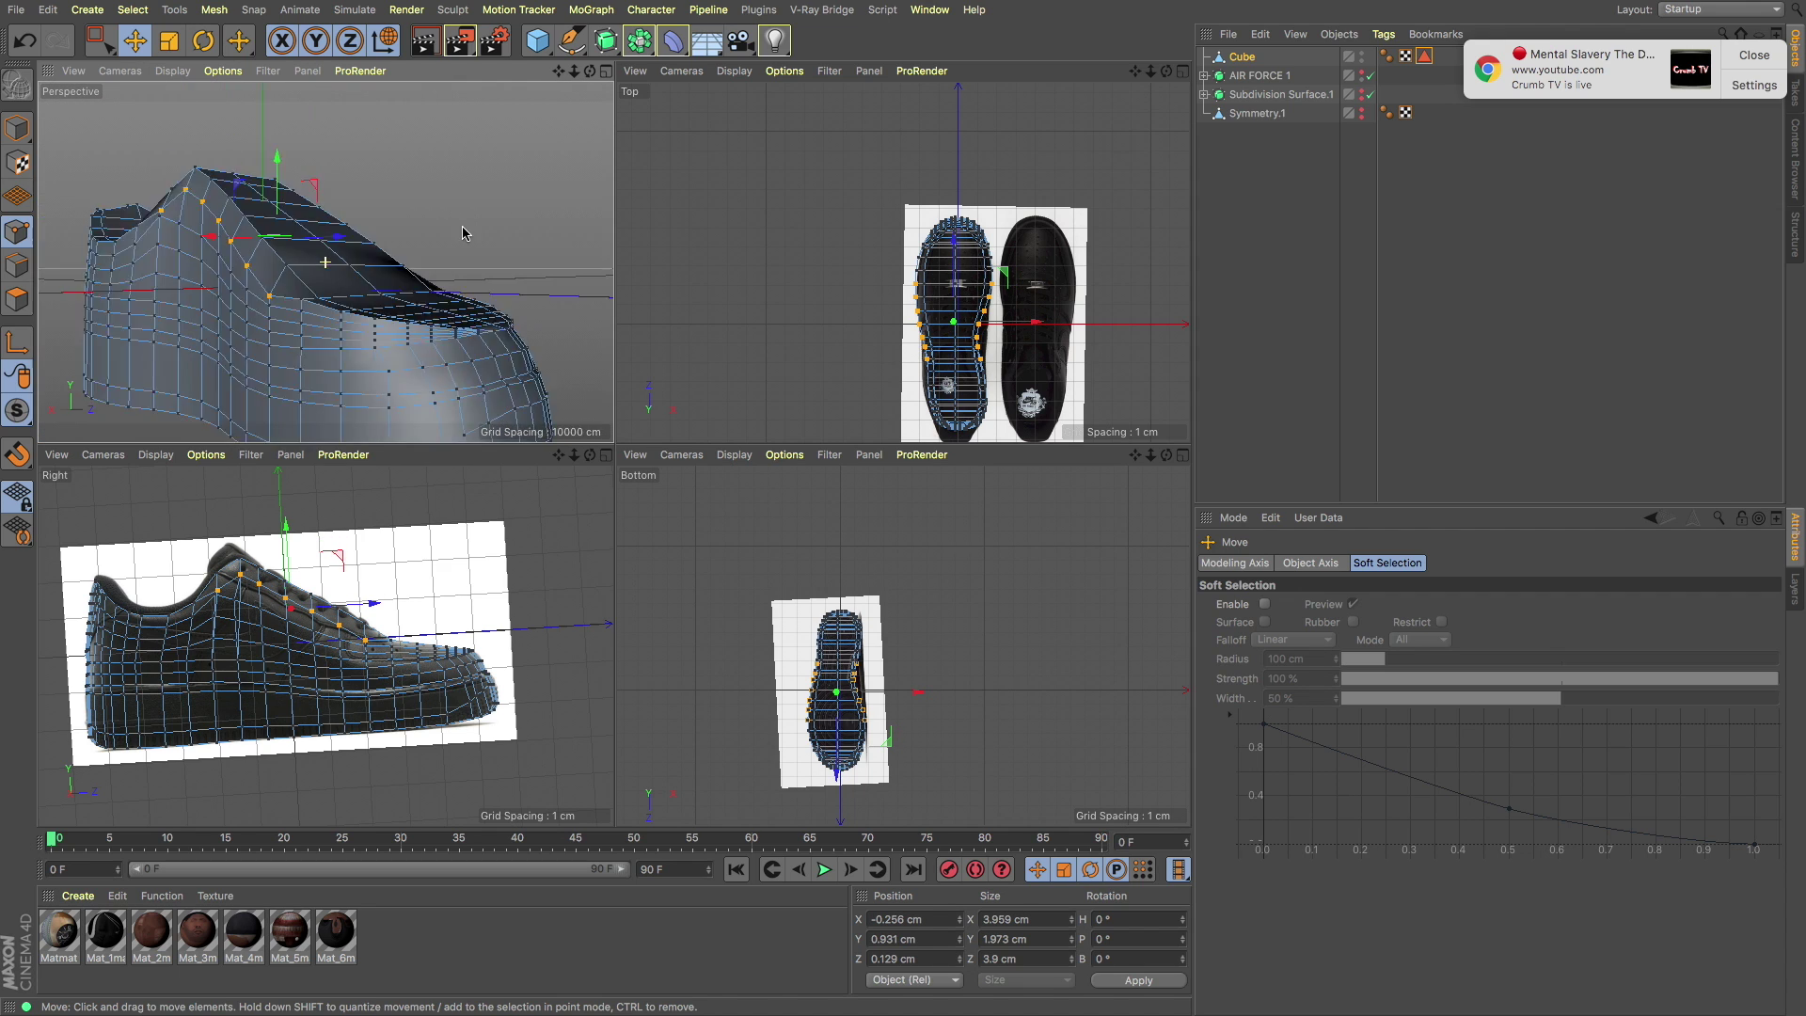
Step: In the enlarged side view, select a collar point, undo its raise, and cancel Line Cut
middle_click(330, 636)
scroll(330, 636, up, 5)
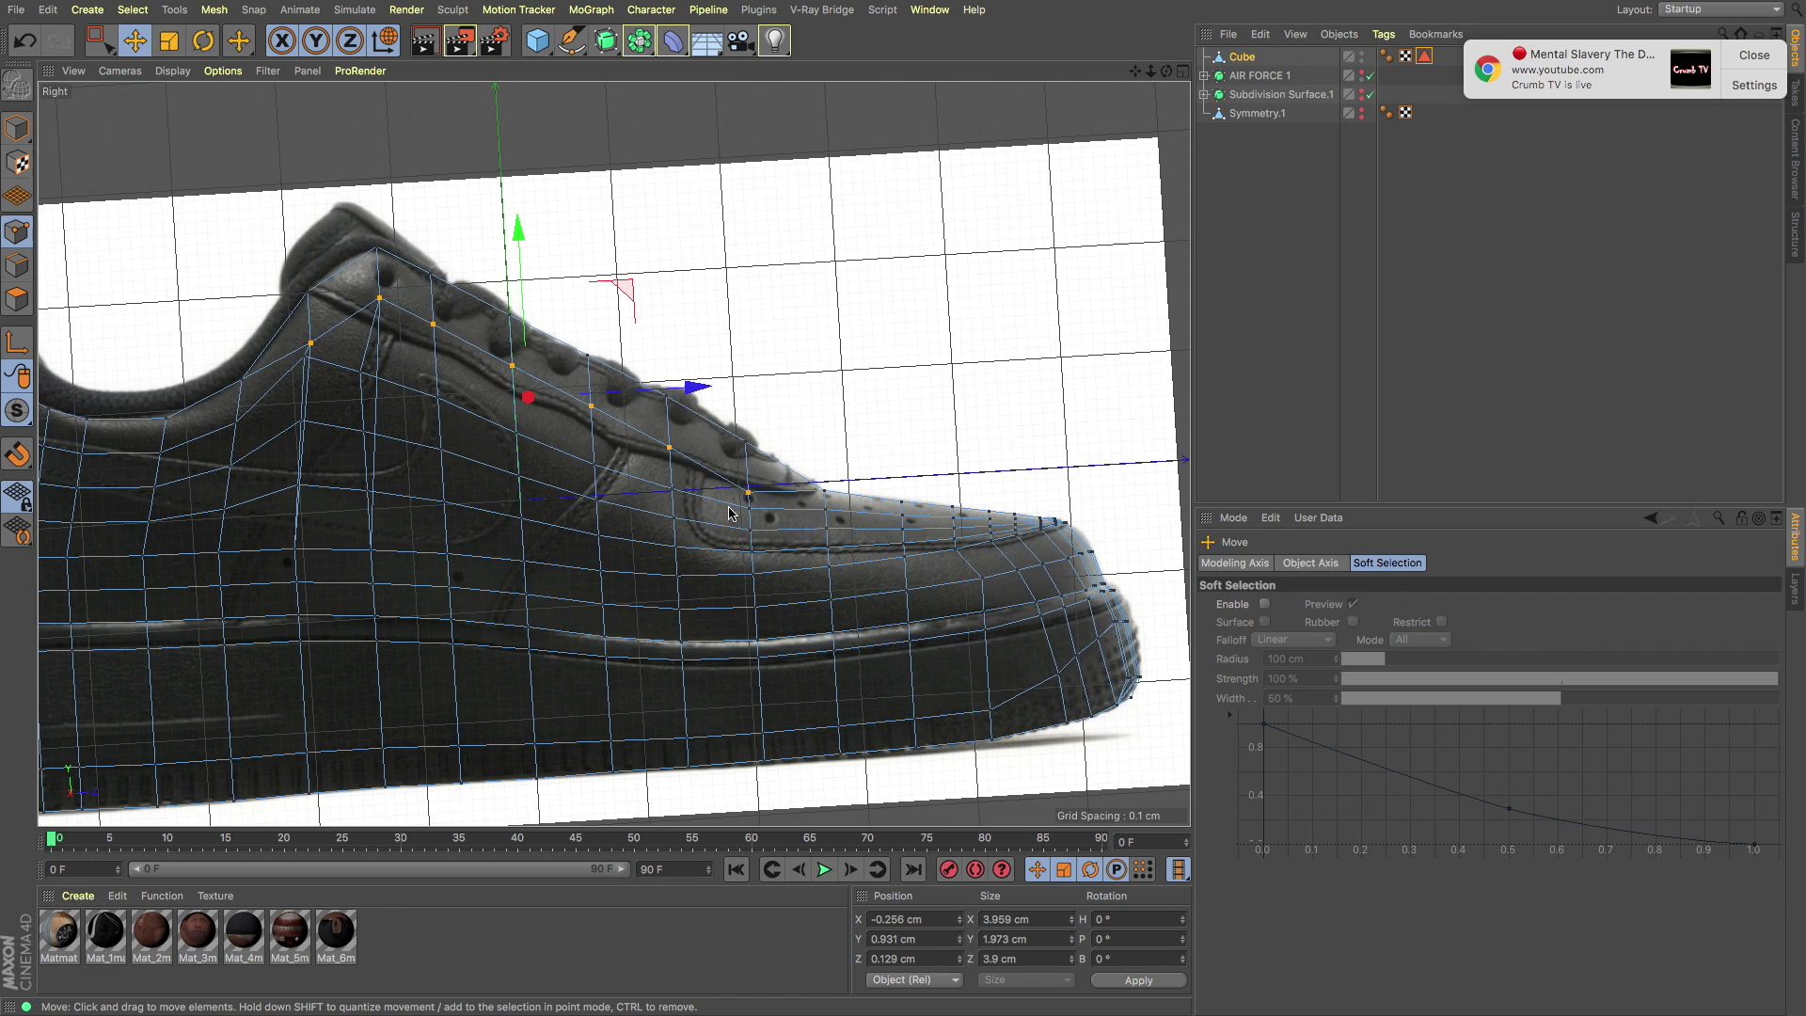
key(0)
drag(762, 498, 740, 423)
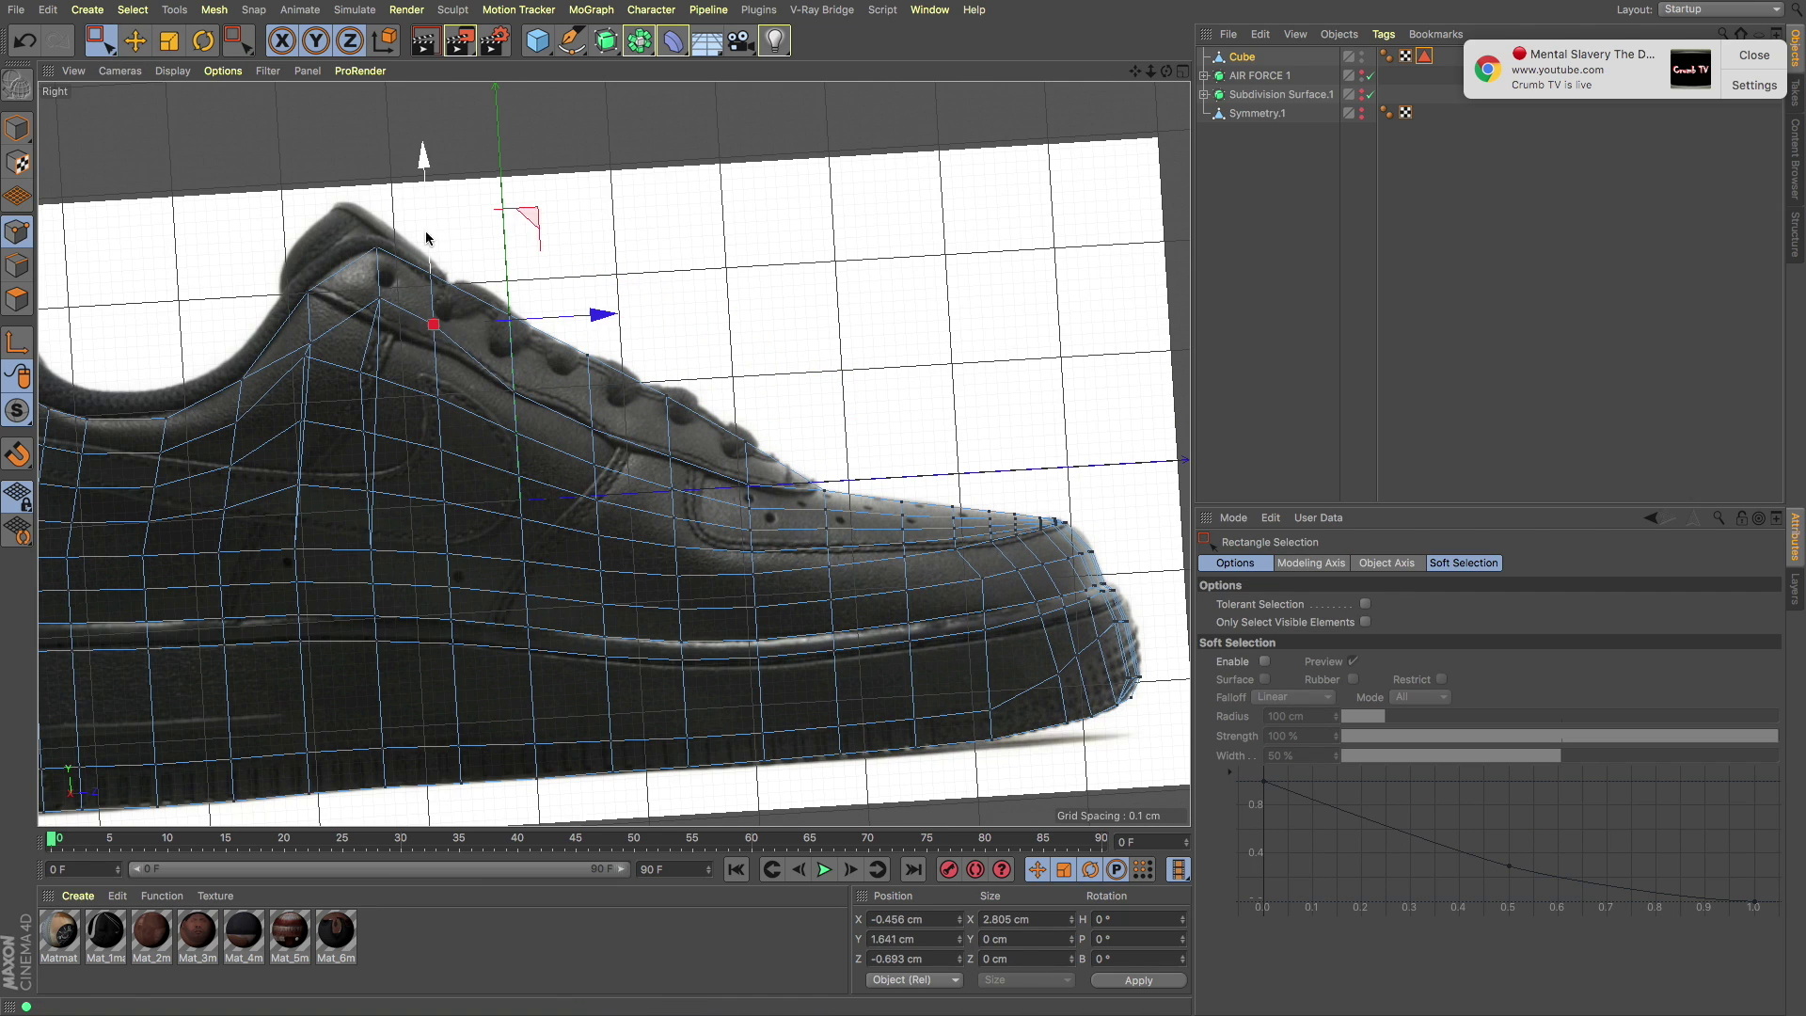
key(ctrl+z)
key(k)
key(k)
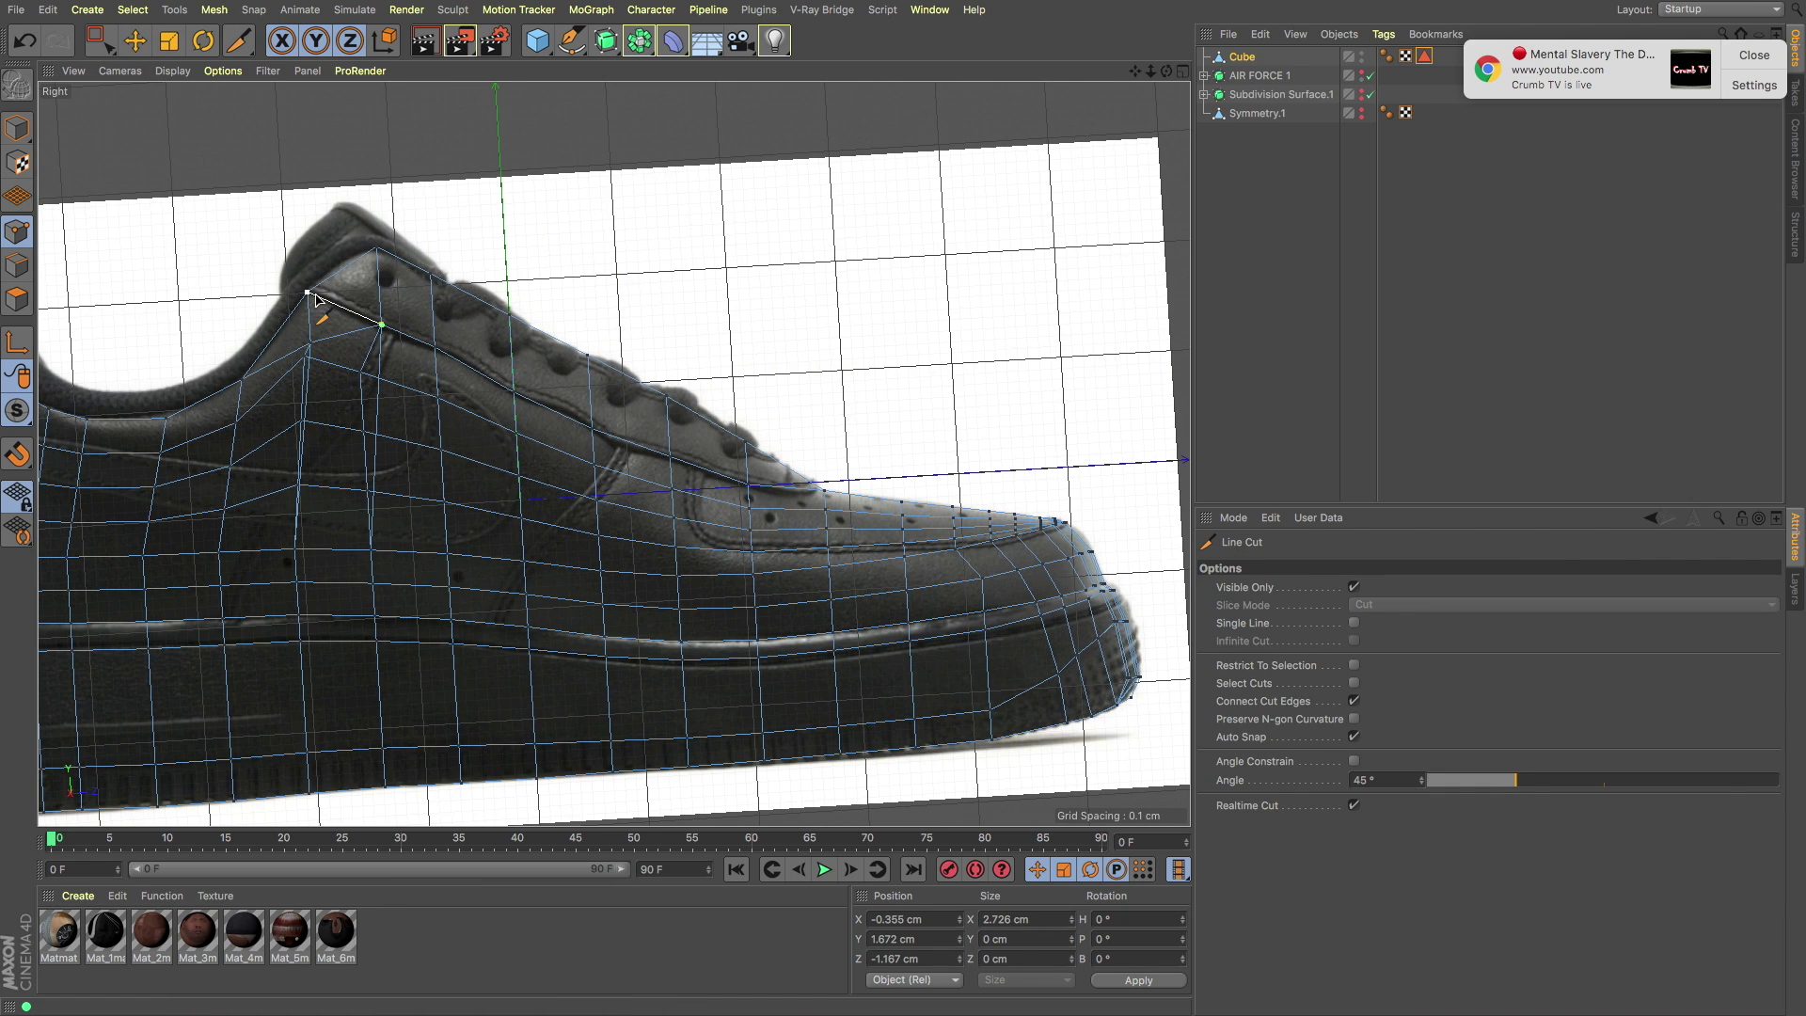
key(0)
scroll(317, 299, down, 4)
middle_click(625, 279)
scroll(428, 239, up, 5)
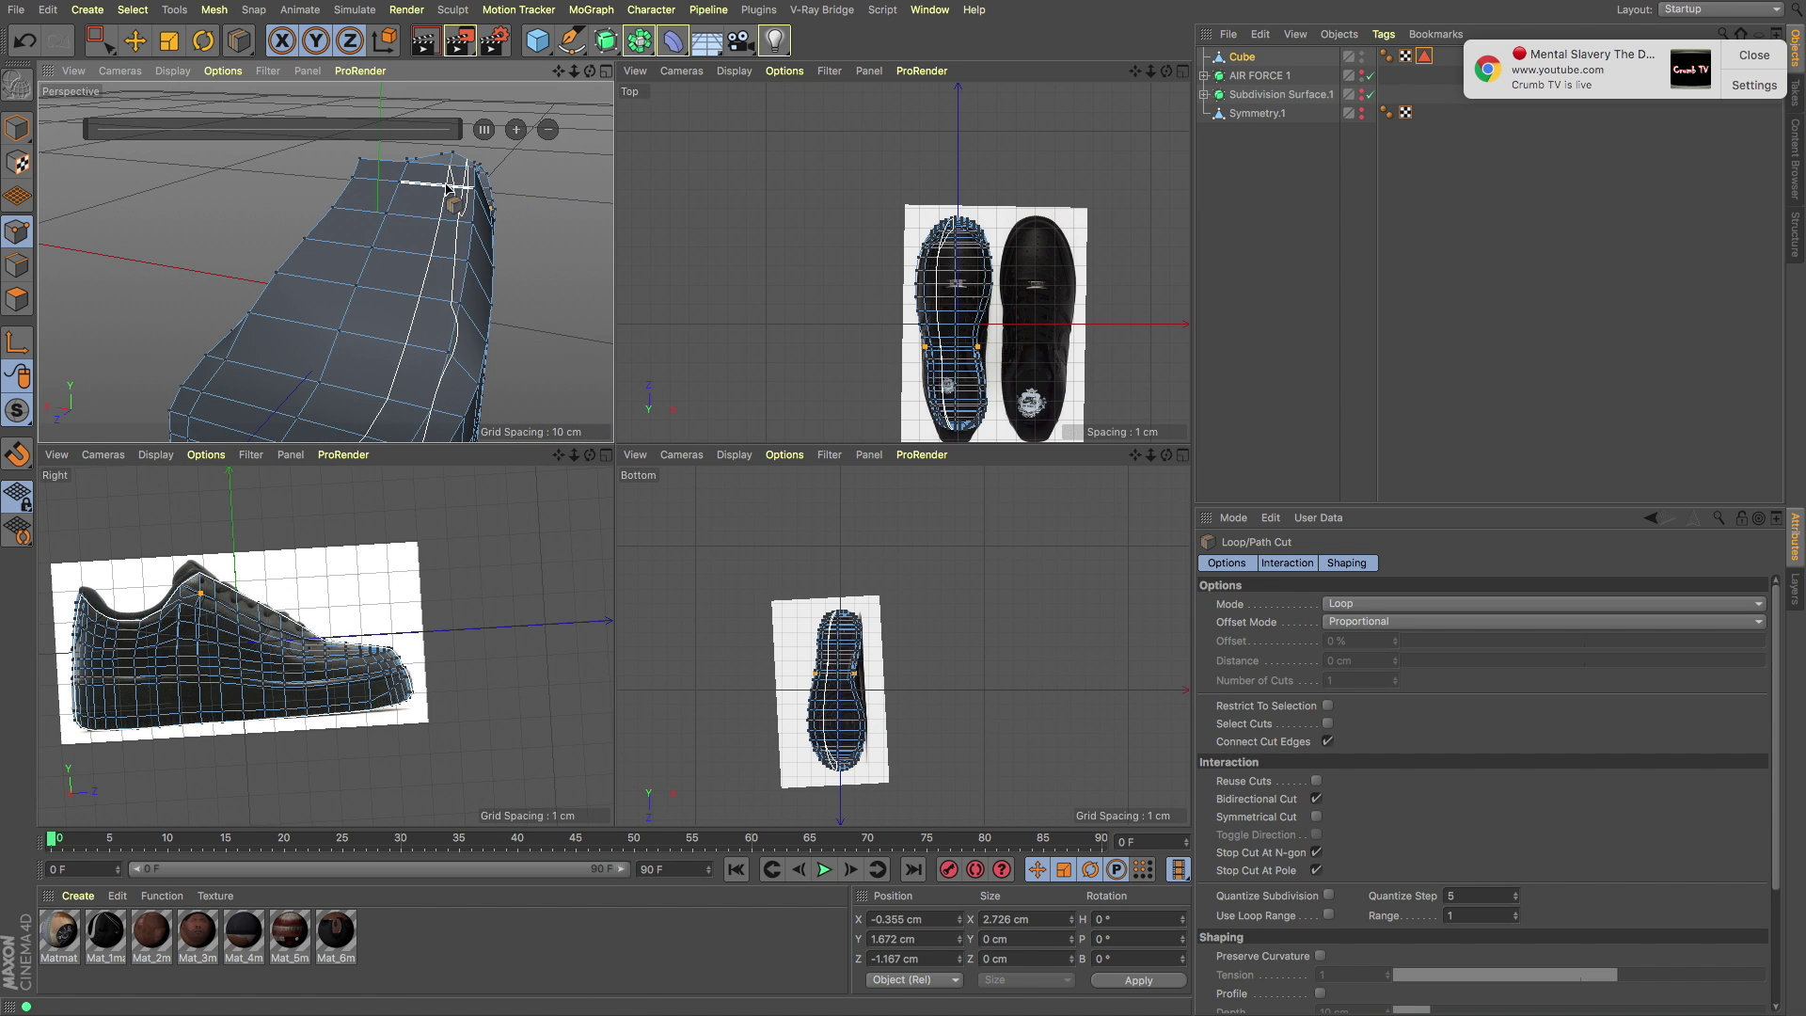
Step: Cut a new edge loop around the middle of the shoe body and move the collar points into line
click(16, 299)
alt+drag(395, 282, 315, 252)
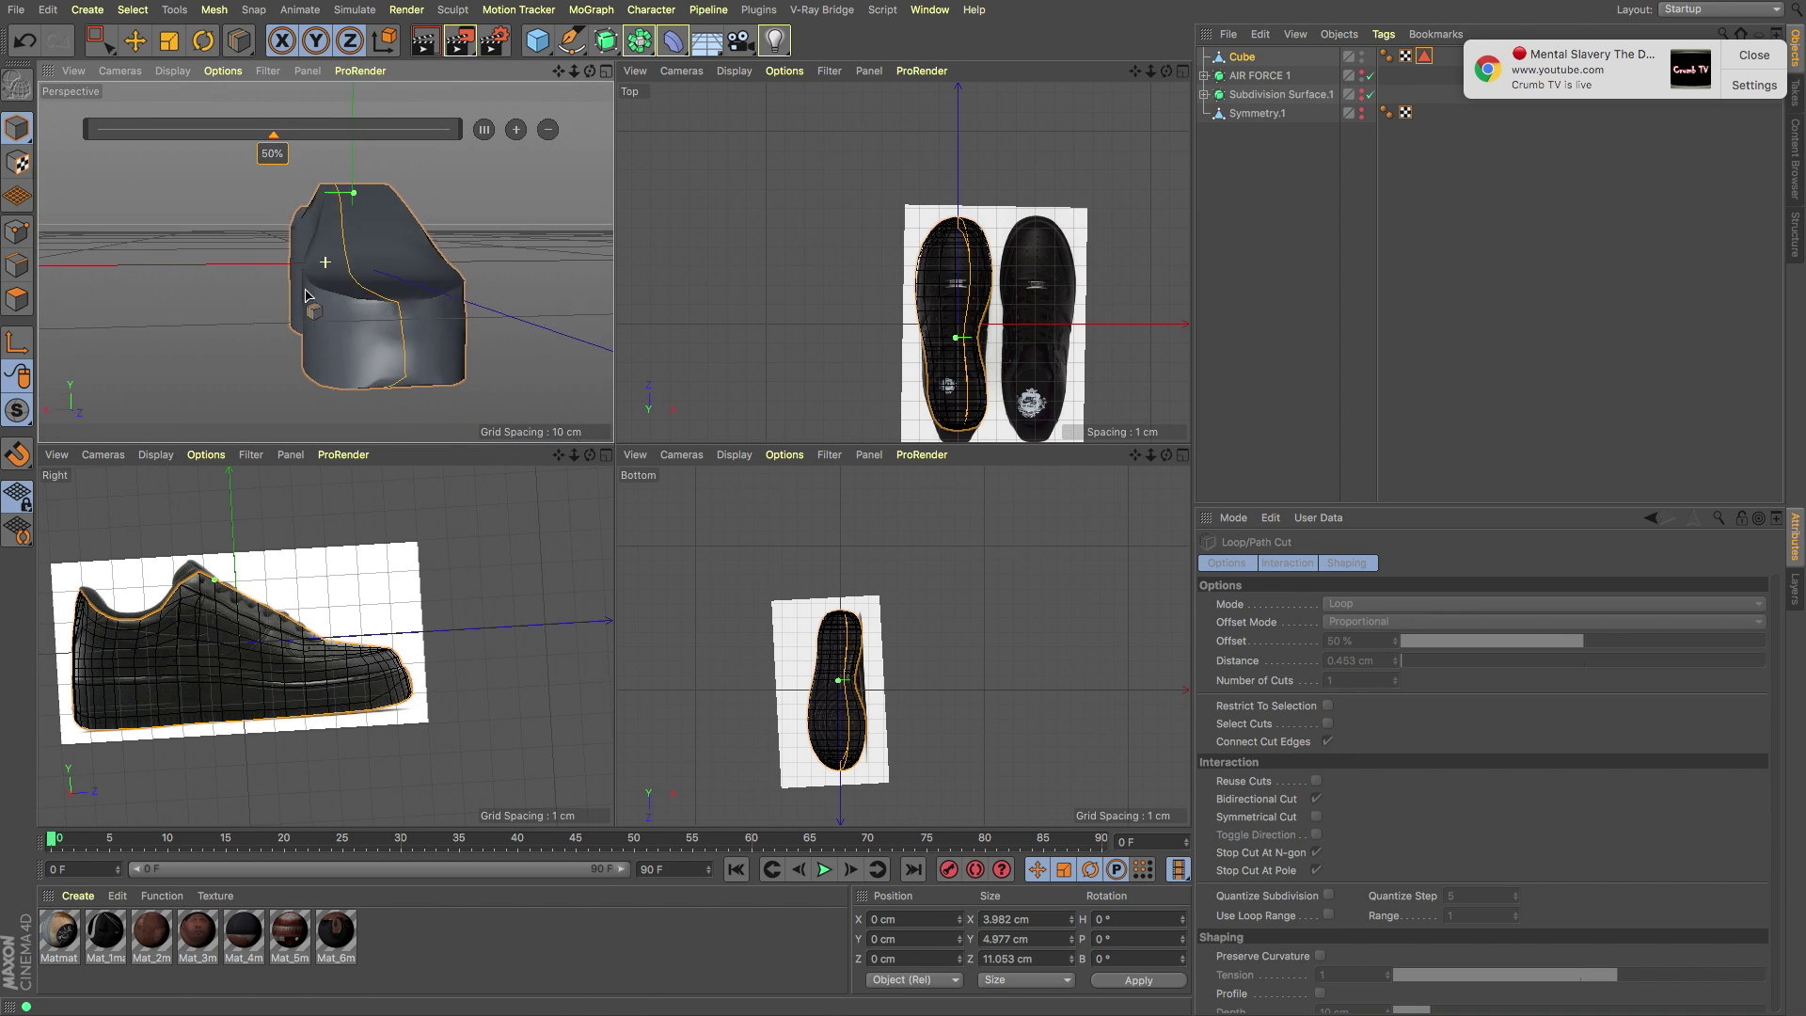
click(20, 243)
key(e)
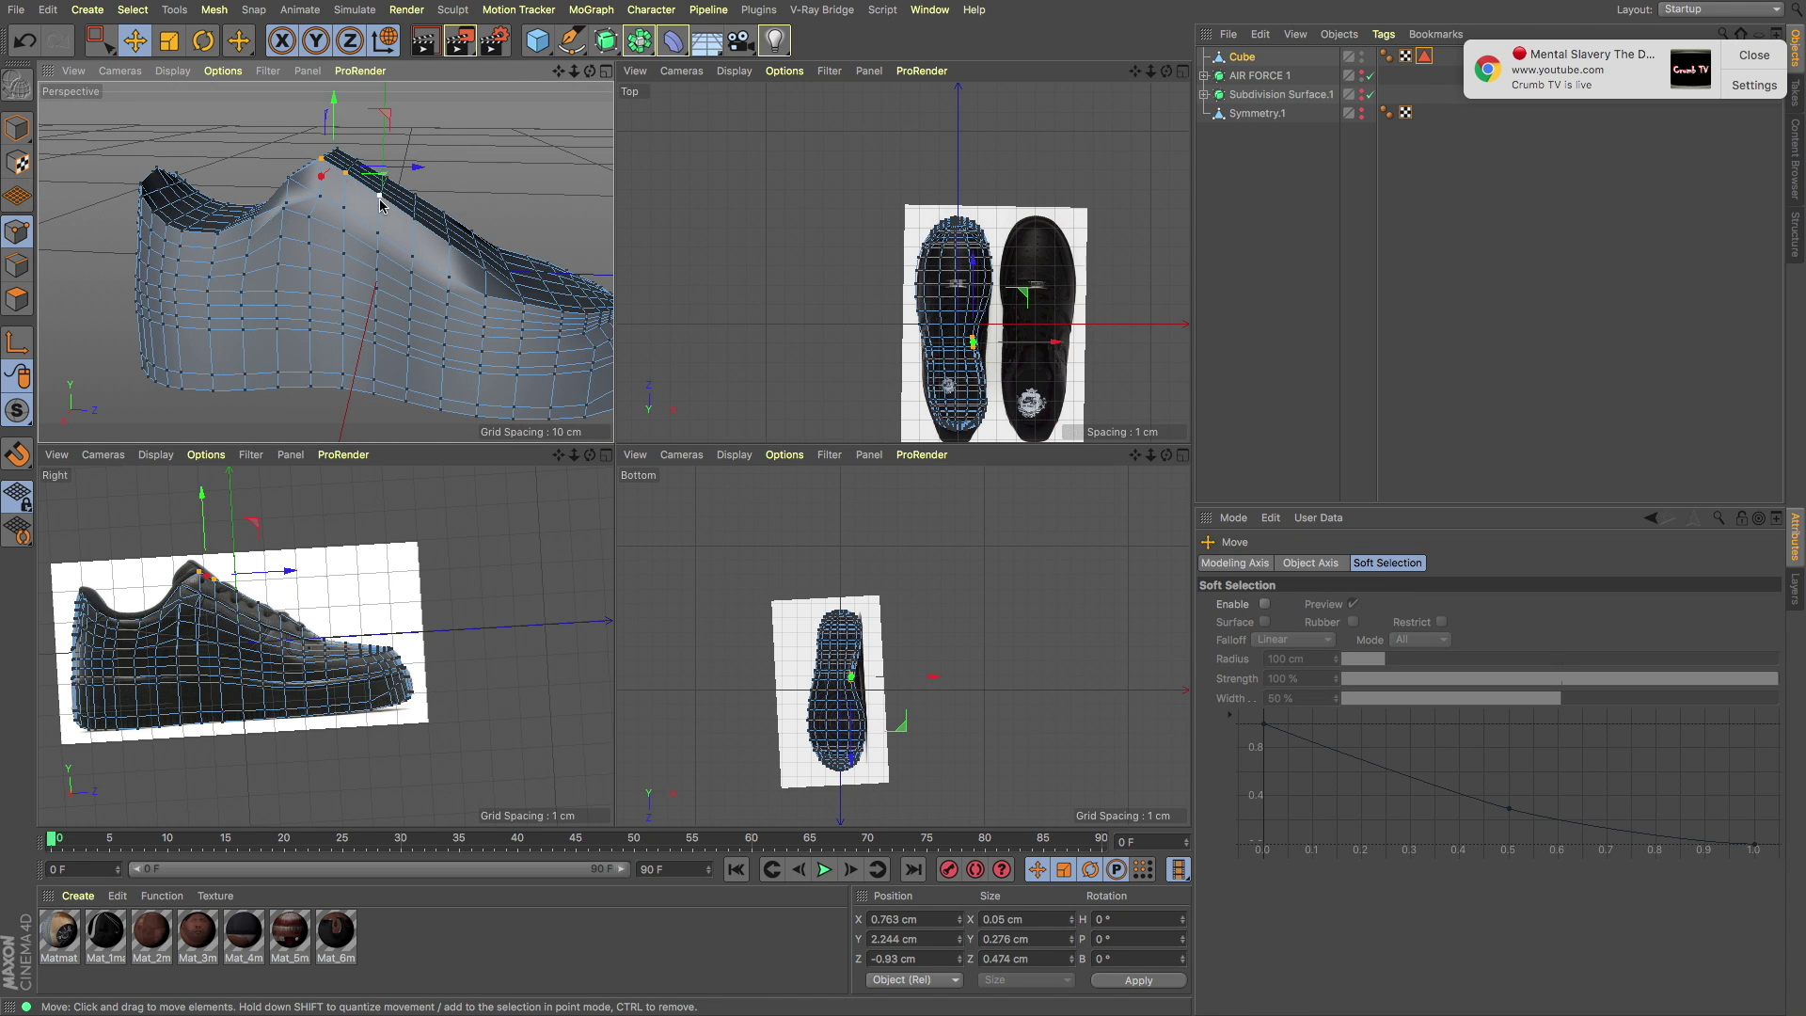
alt+drag(378, 252, 410, 257)
scroll(310, 552, up, 5)
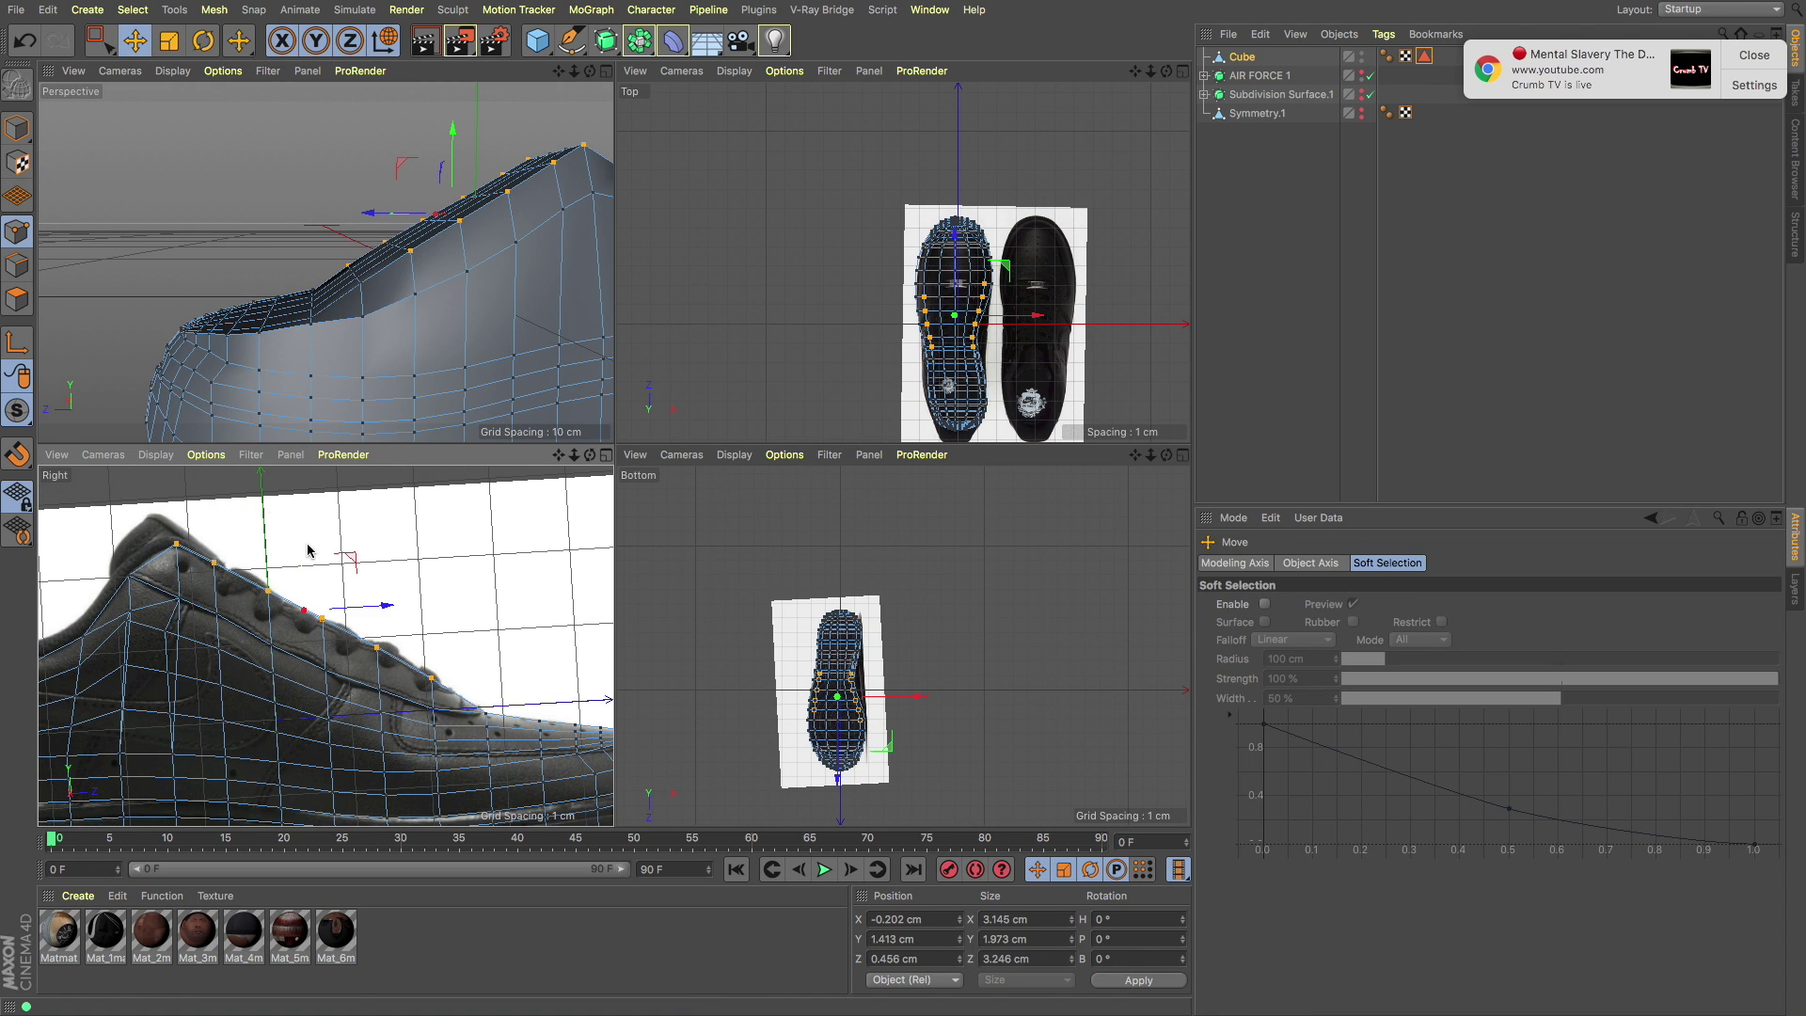
alt+drag(367, 376, 255, 348)
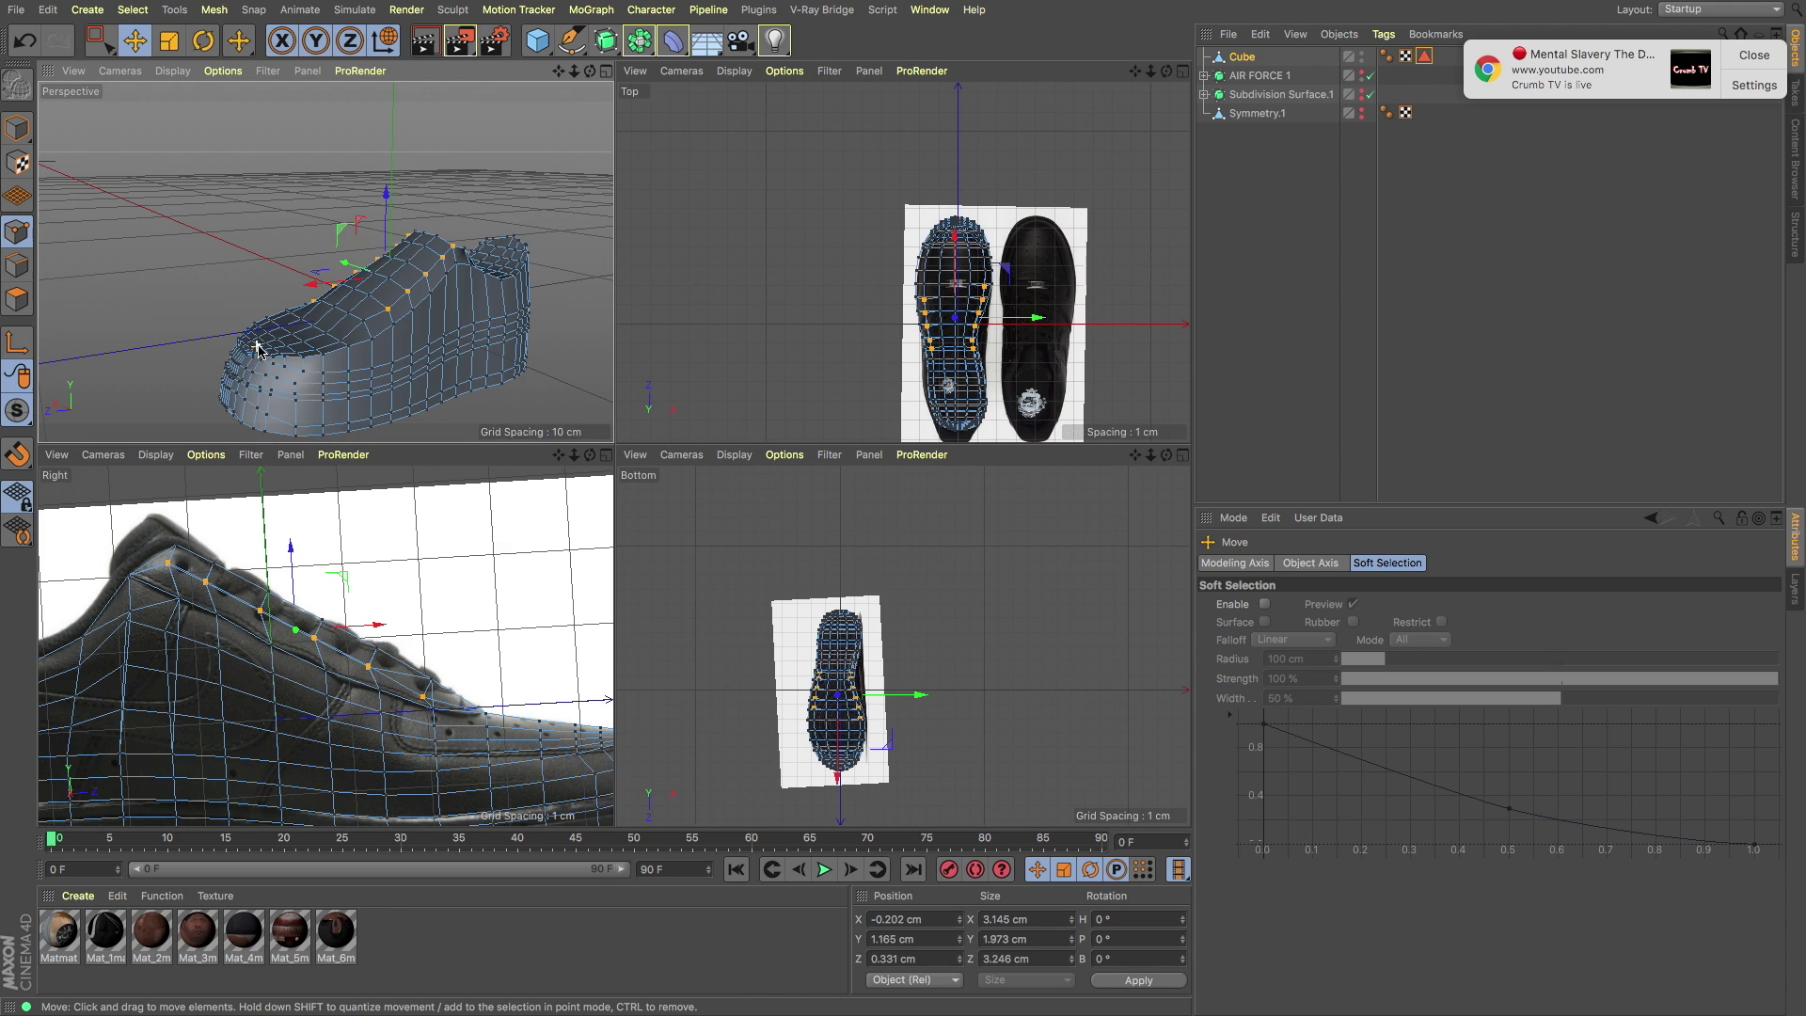
shift+click(334, 311)
scroll(320, 327, up, 3)
mouse_move(288, 321)
mouse_down()
mouse_move(234, 328)
mouse_move(504, 370)
mouse_move(292, 292)
mouse_up()
Step: Switch to edge mode and select the side-wall edge loop with Loop Selection
key(Return)
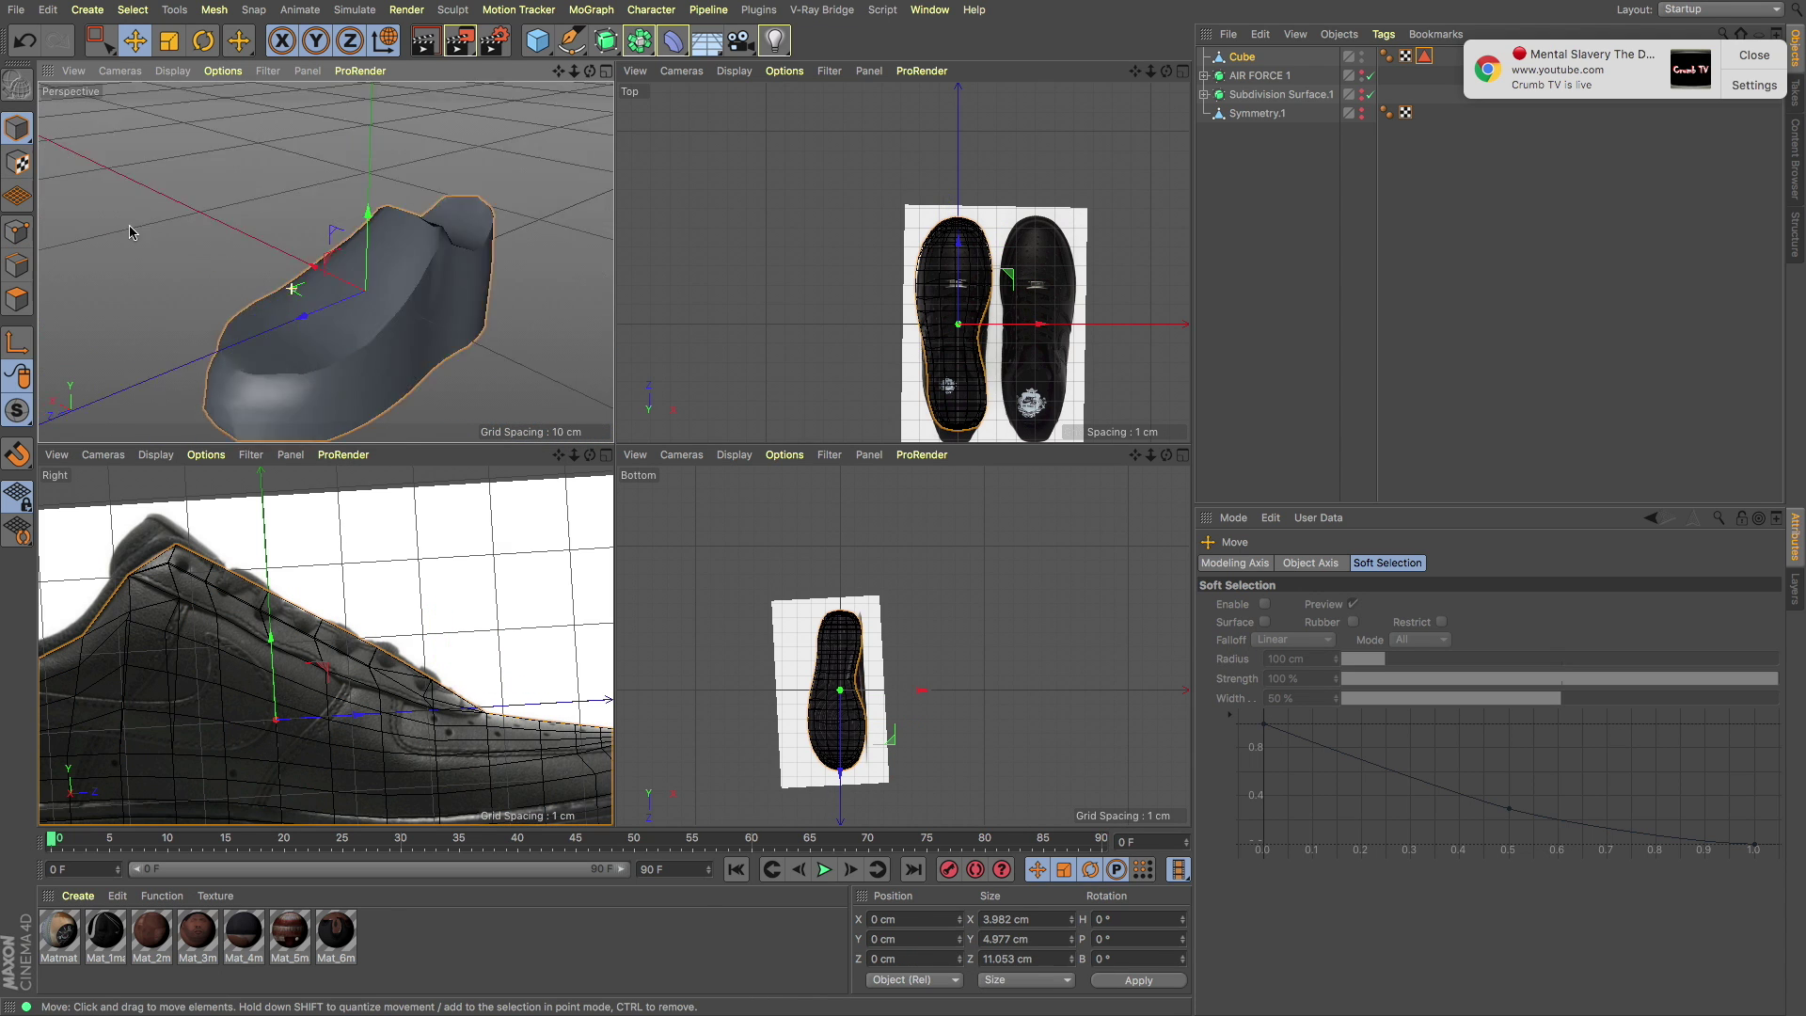
key(Return)
scroll(355, 342, up, 3)
scroll(355, 364, up, 3)
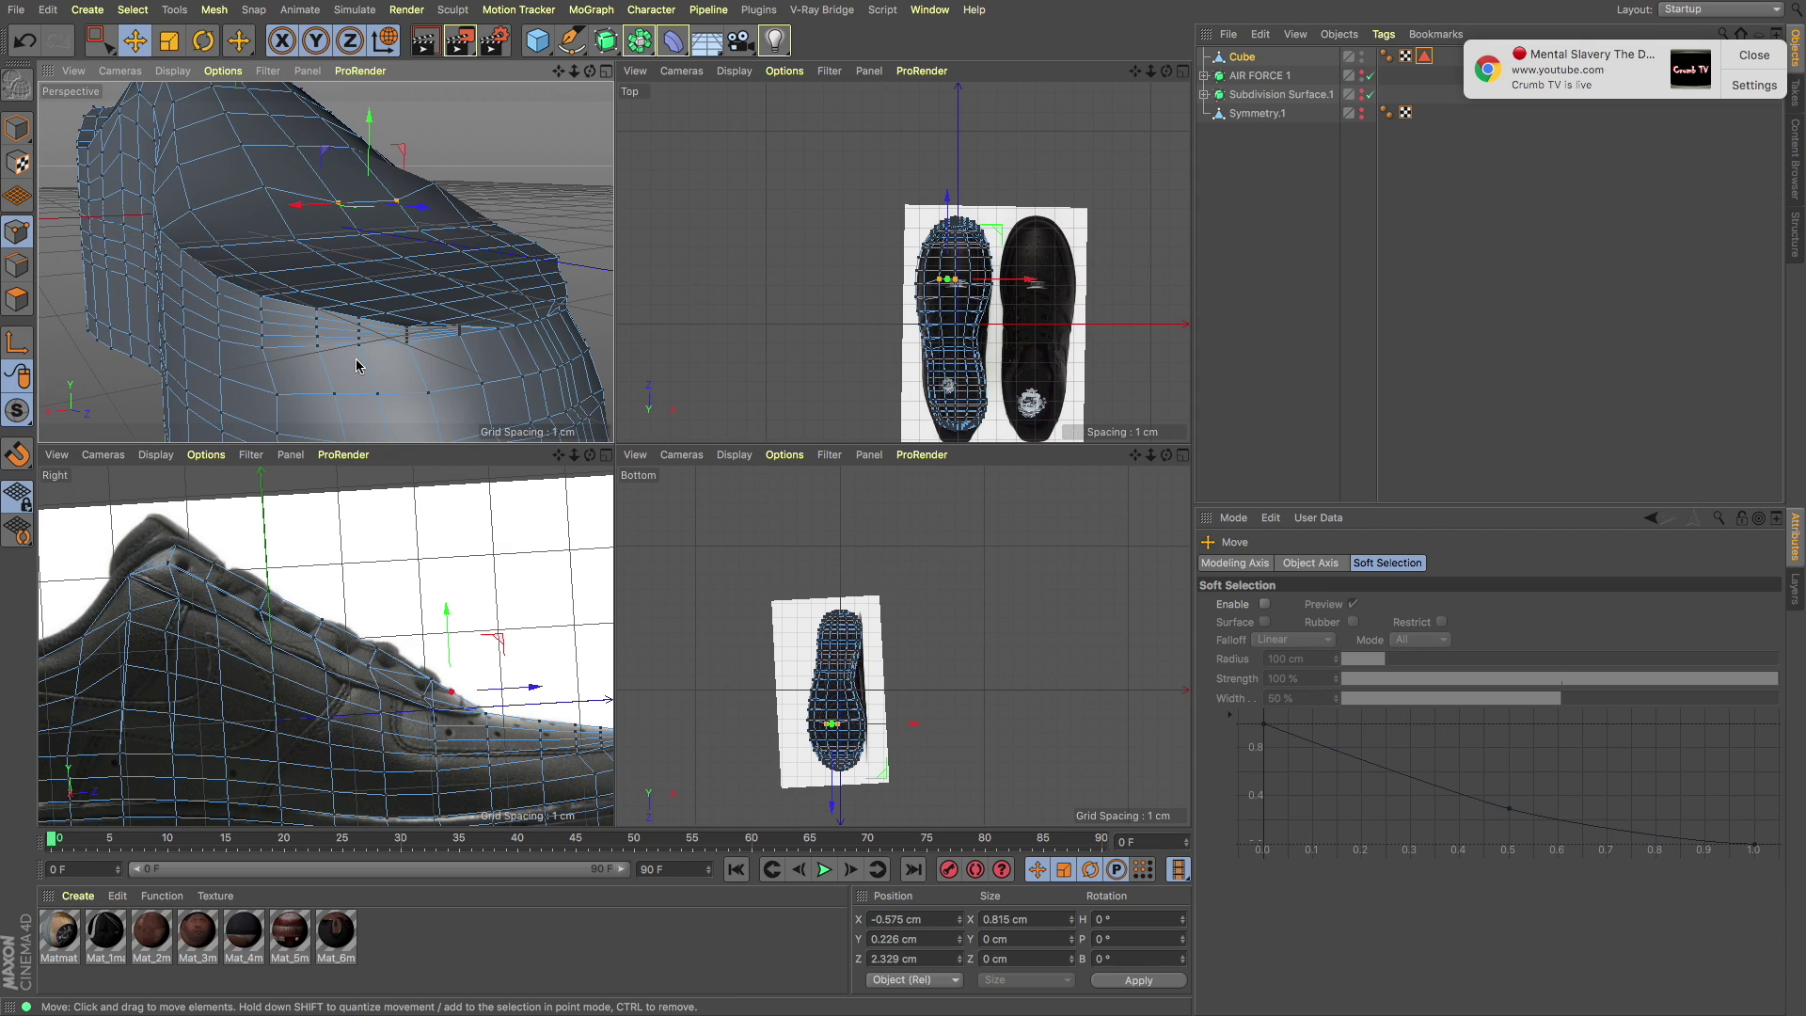
key(u)
key(l)
click(133, 9)
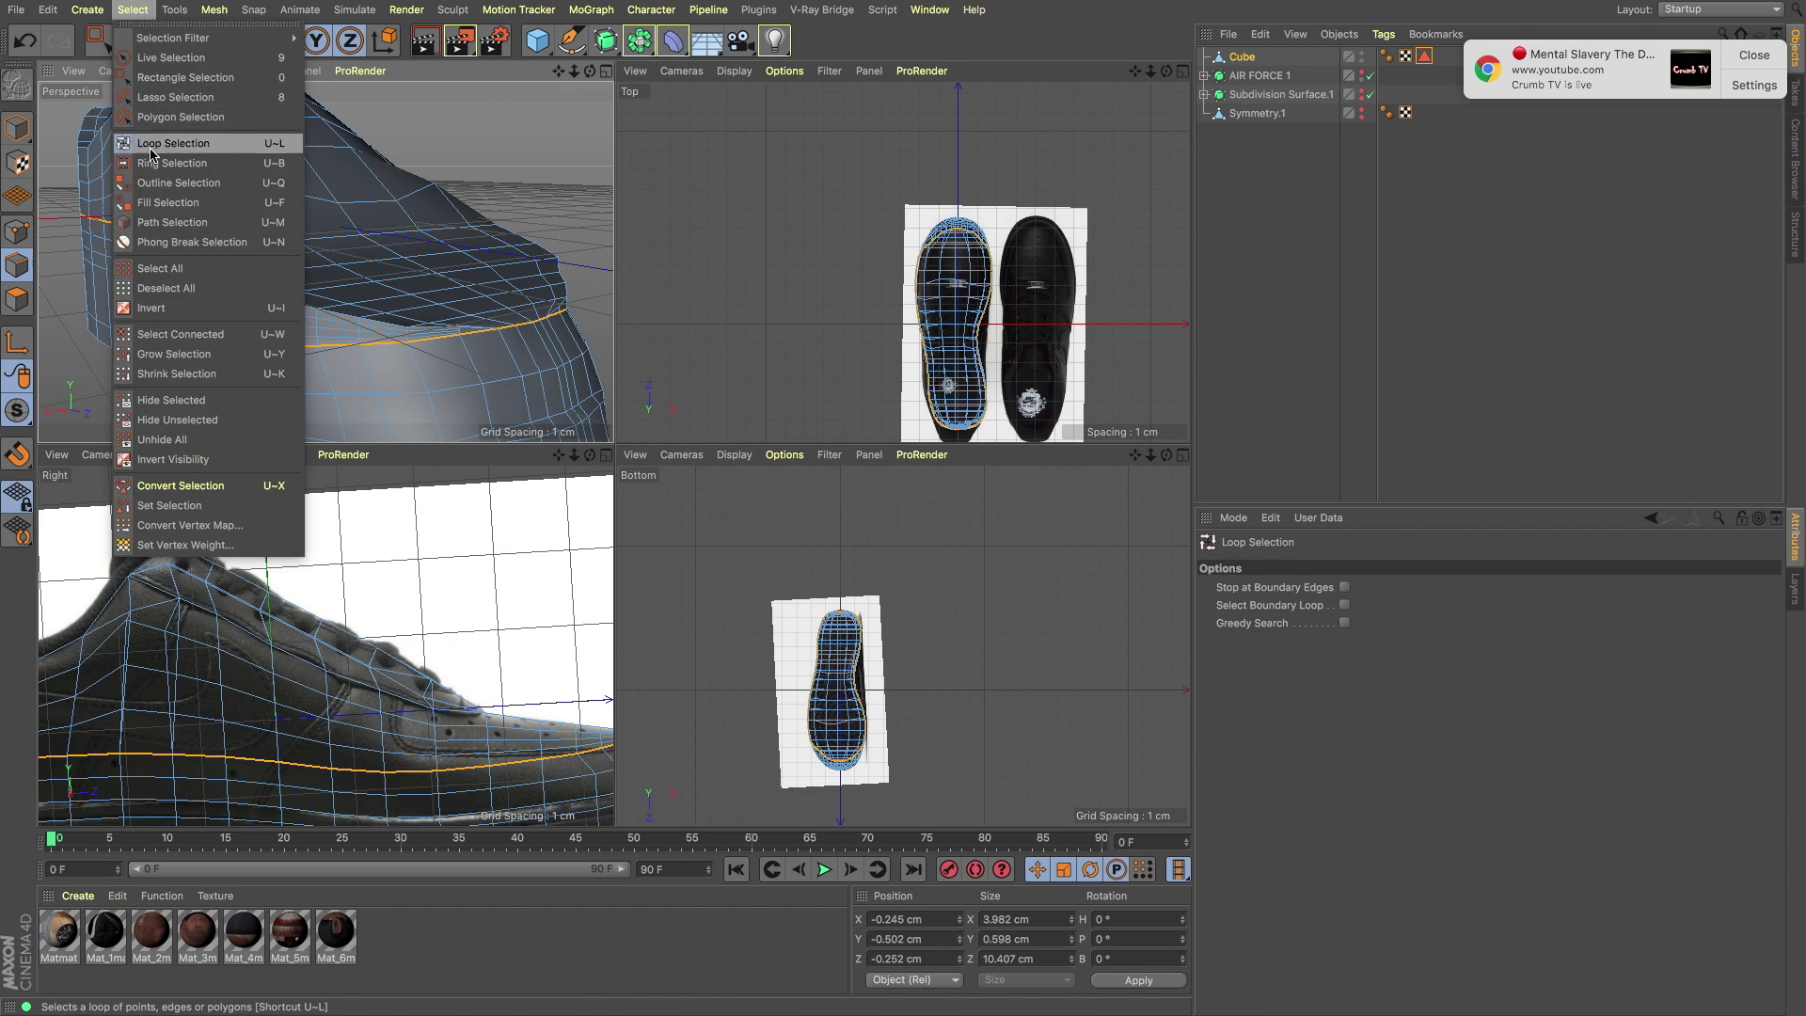
click(179, 141)
click(365, 353)
scroll(229, 347, down, 5)
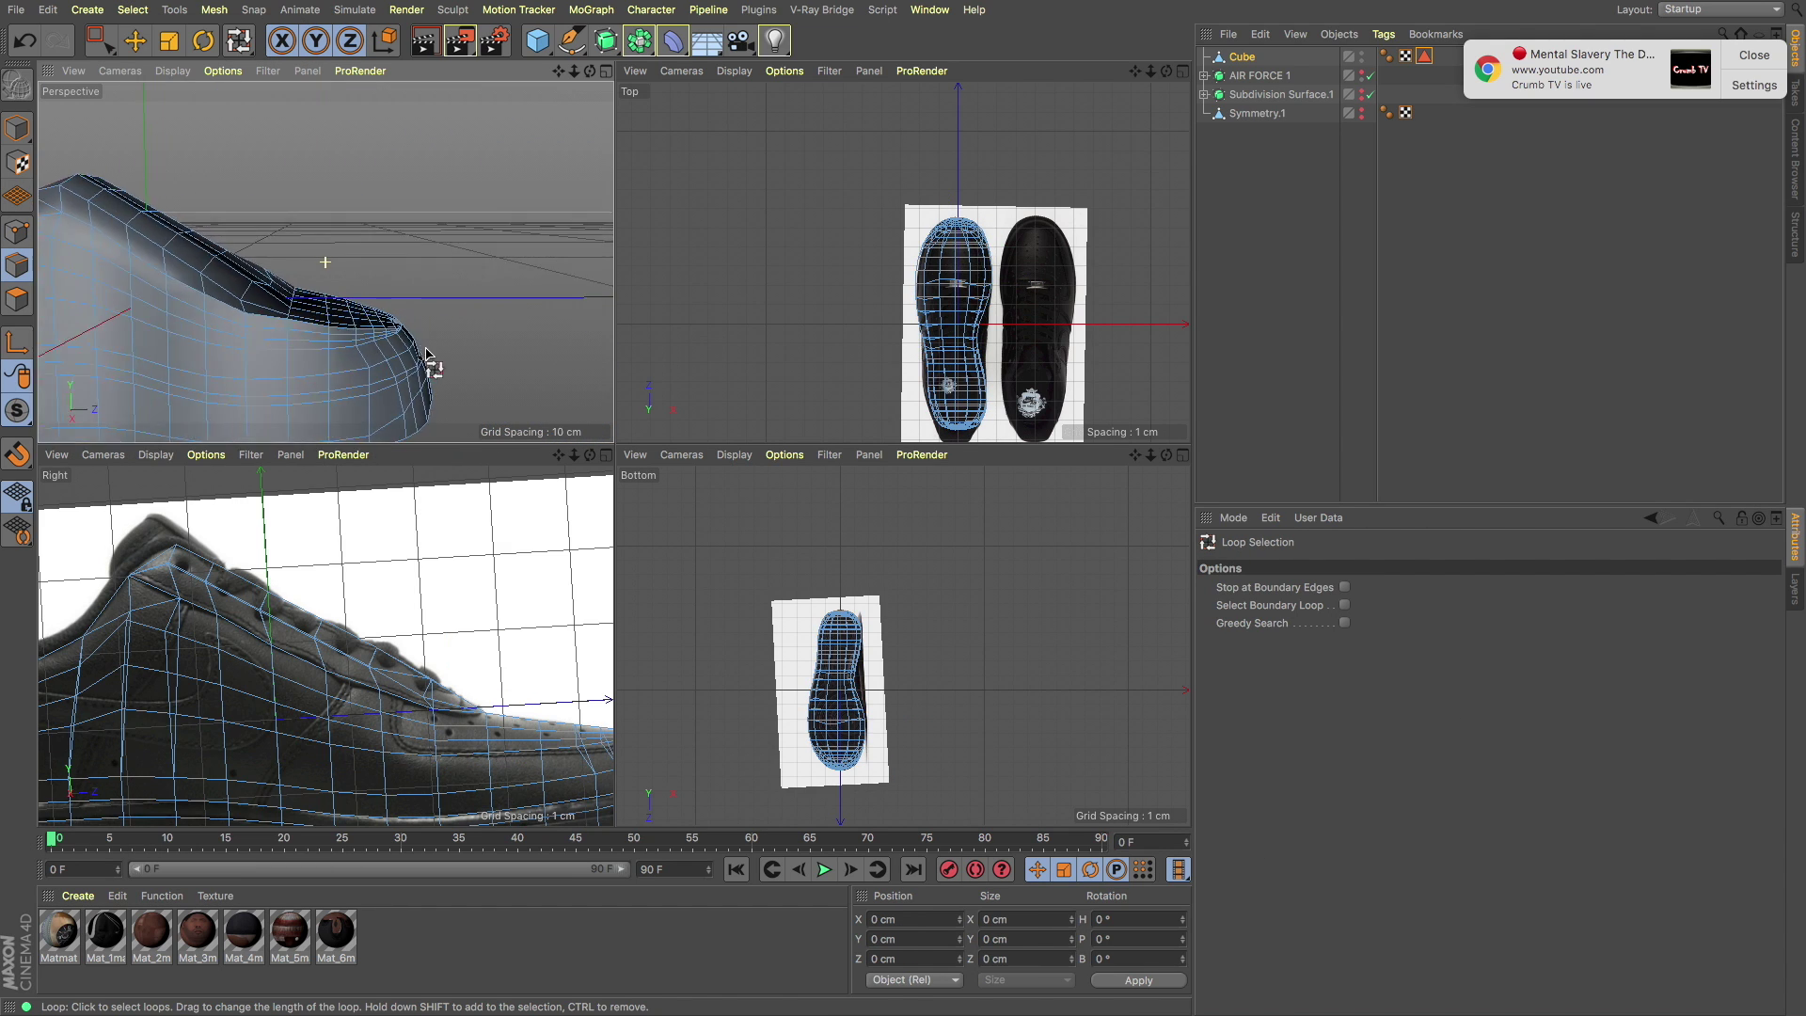
click(47, 9)
Step: Undo the loop selection and maximize the Perspective view around the shoe's toe
click(57, 42)
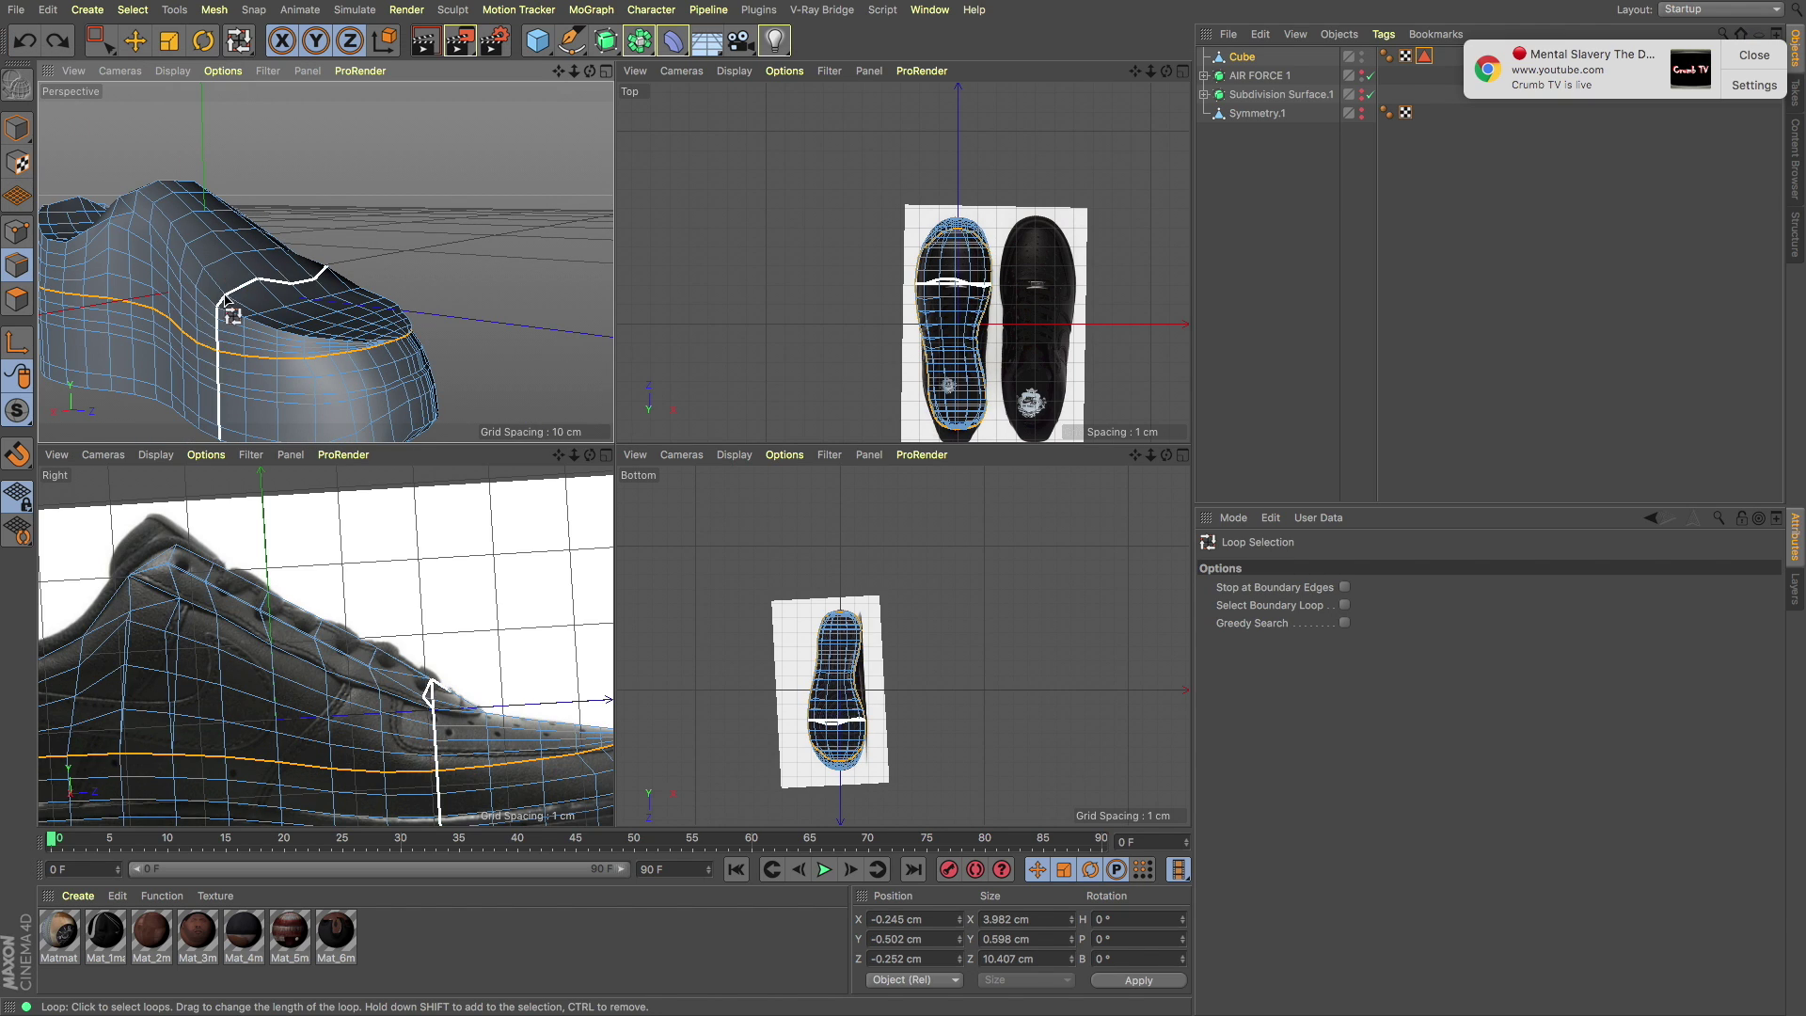
click(134, 40)
middle_click(282, 283)
scroll(515, 599, up, 3)
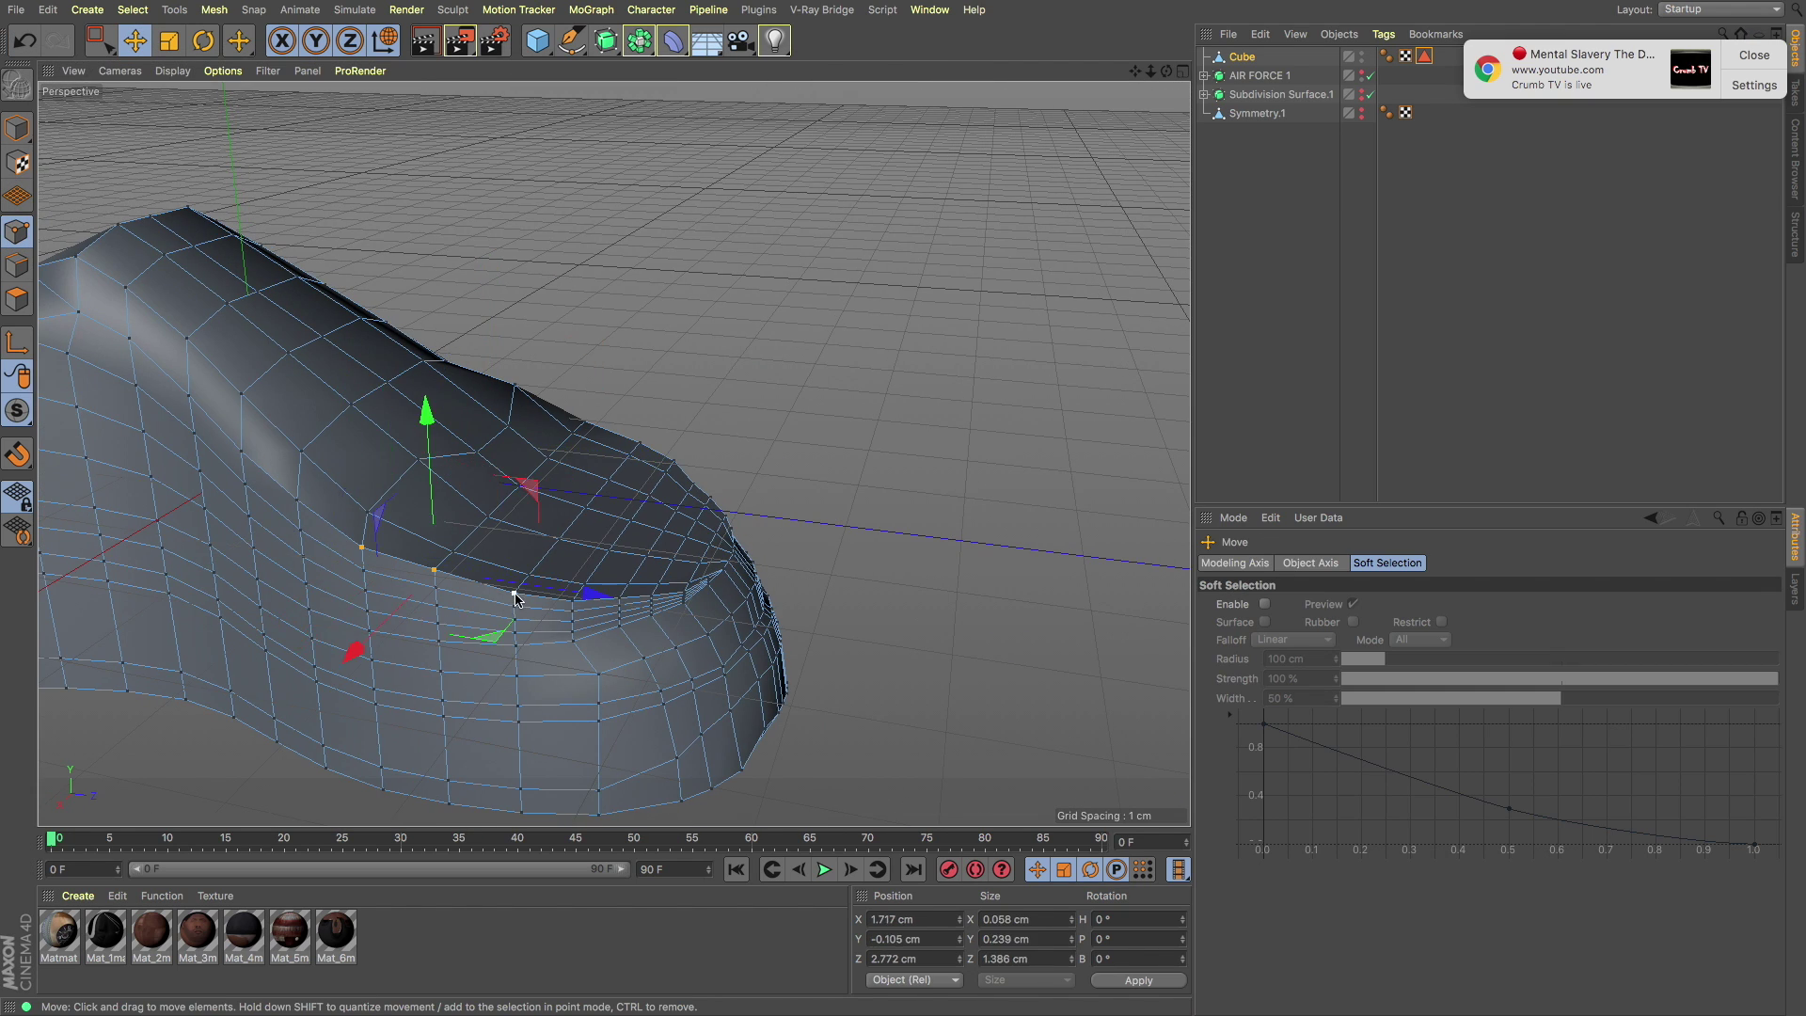
mouse_move(672, 624)
alt+mouse_down()
mouse_move(496, 568)
mouse_move(524, 516)
mouse_move(351, 536)
mouse_move(600, 712)
alt+mouse_up()
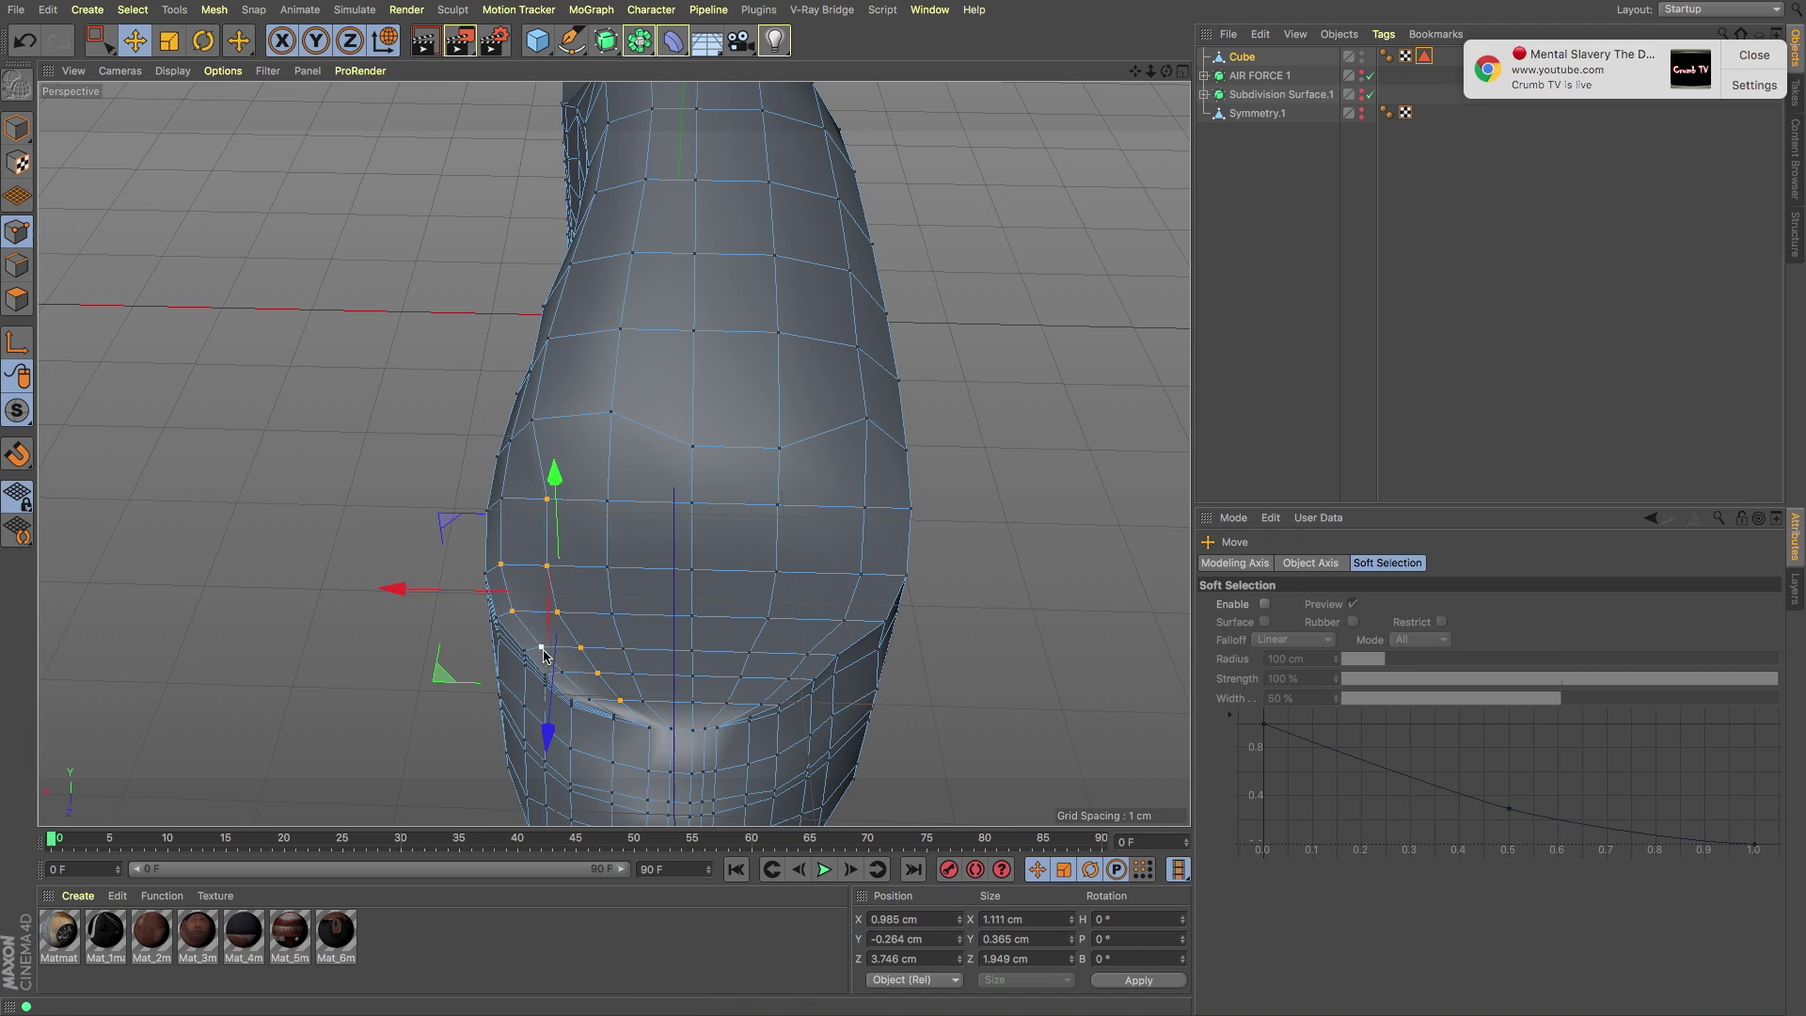
mouse_move(424, 627)
alt+mouse_down()
mouse_move(589, 586)
mouse_move(524, 609)
alt+mouse_up()
alt+drag(609, 649, 376, 466)
scroll(489, 564, down, 3)
scroll(596, 507, up, 5)
mouse_move(597, 508)
alt+mouse_down()
mouse_move(645, 633)
mouse_move(511, 528)
mouse_move(619, 417)
mouse_move(605, 517)
mouse_move(242, 451)
mouse_move(597, 504)
mouse_move(439, 492)
mouse_move(1004, 516)
mouse_move(499, 499)
mouse_move(536, 554)
mouse_move(984, 520)
mouse_move(911, 605)
mouse_move(658, 527)
mouse_move(670, 475)
alt+mouse_up()
Step: Select and move the points along the front opening to smooth its curve, returning to four views
click(608, 500)
click(545, 572)
click(667, 468)
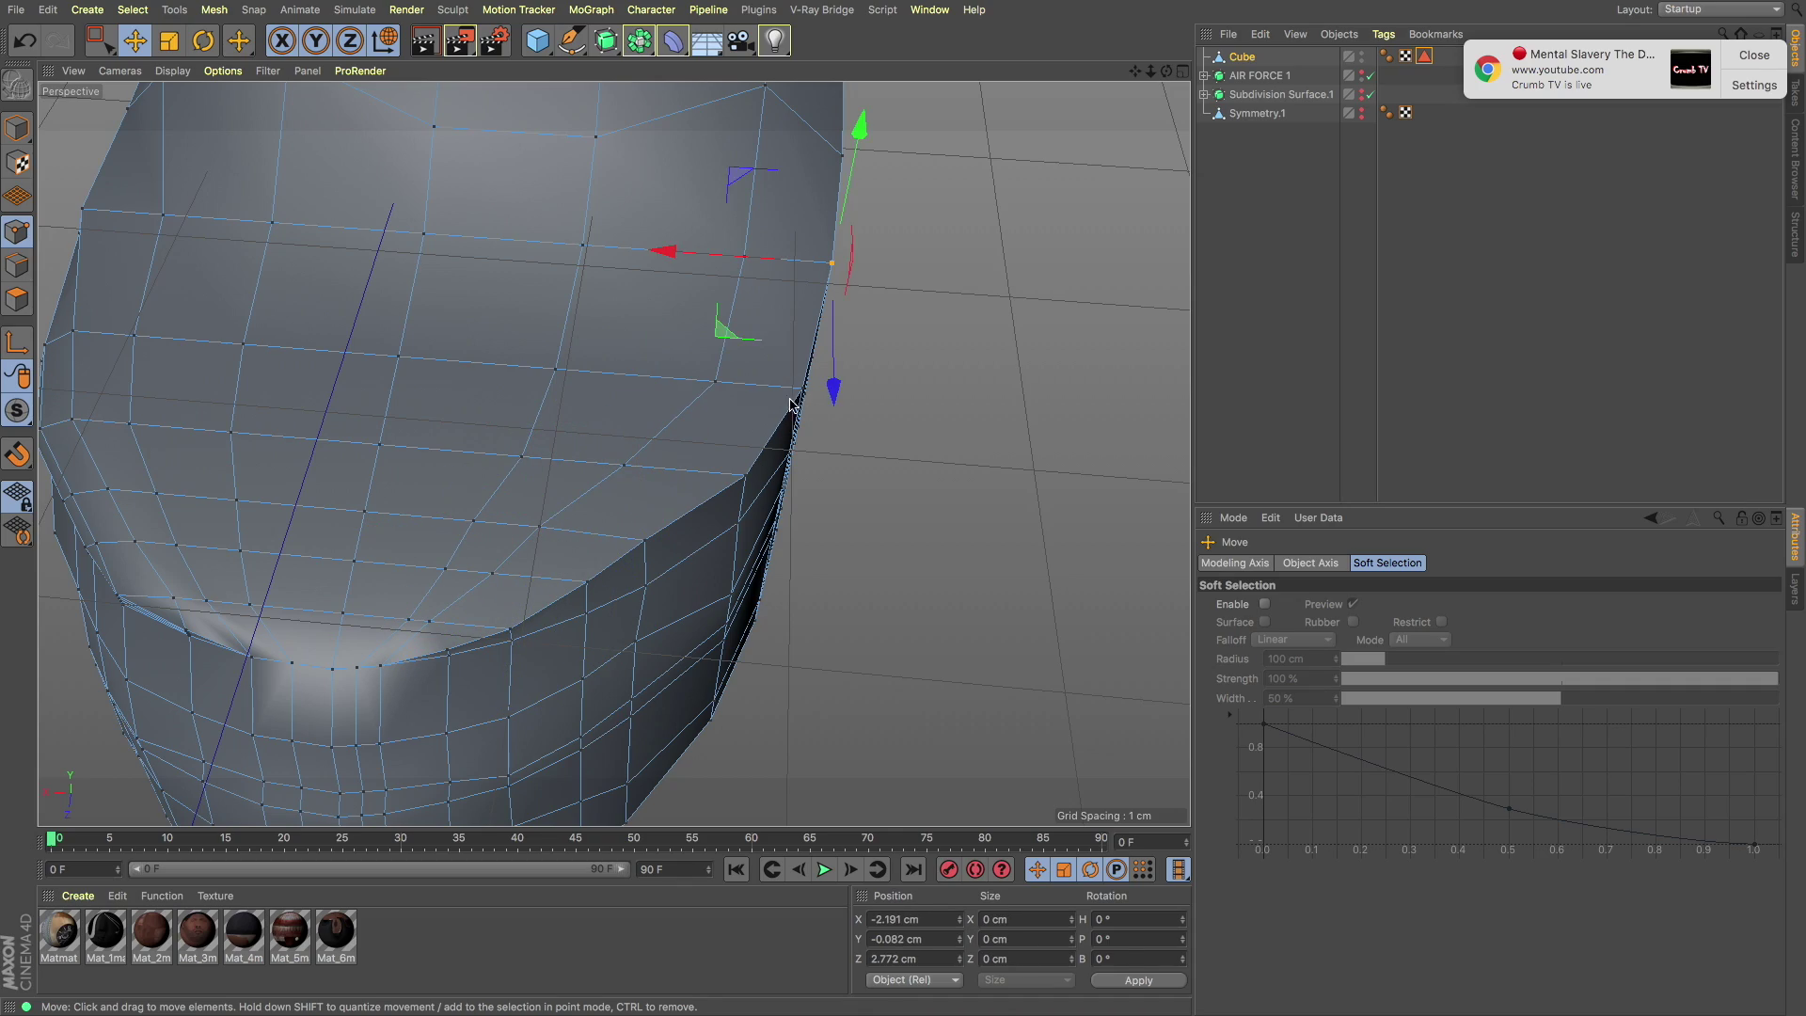
mouse_move(667, 583)
alt+mouse_down()
mouse_move(1039, 370)
mouse_move(1028, 298)
mouse_move(824, 165)
mouse_move(840, 367)
mouse_move(905, 399)
alt+mouse_up()
shift+click(857, 587)
mouse_move(858, 591)
alt+mouse_down()
mouse_move(827, 604)
mouse_move(846, 514)
alt+mouse_up()
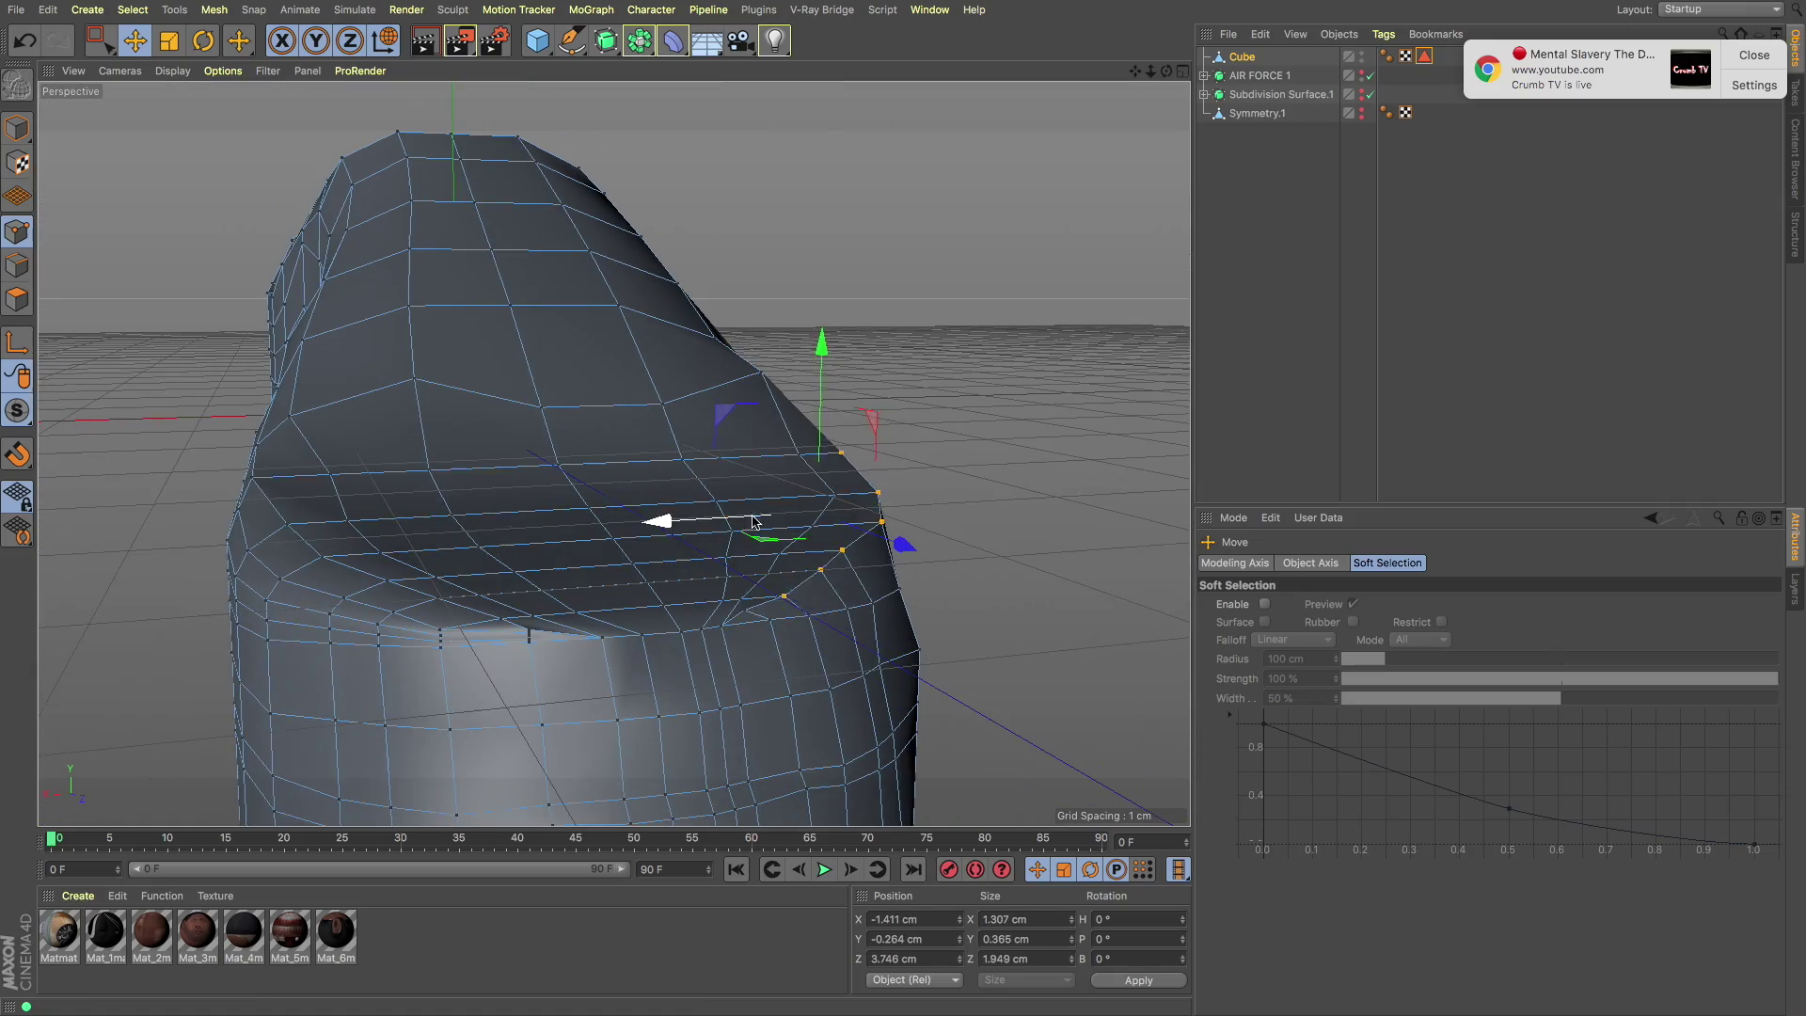
mouse_move(690, 533)
alt+mouse_down()
mouse_move(552, 612)
mouse_move(686, 414)
mouse_move(800, 371)
mouse_move(737, 330)
mouse_move(878, 371)
mouse_move(589, 302)
mouse_move(988, 330)
mouse_move(847, 376)
alt+mouse_up()
middle_click(391, 592)
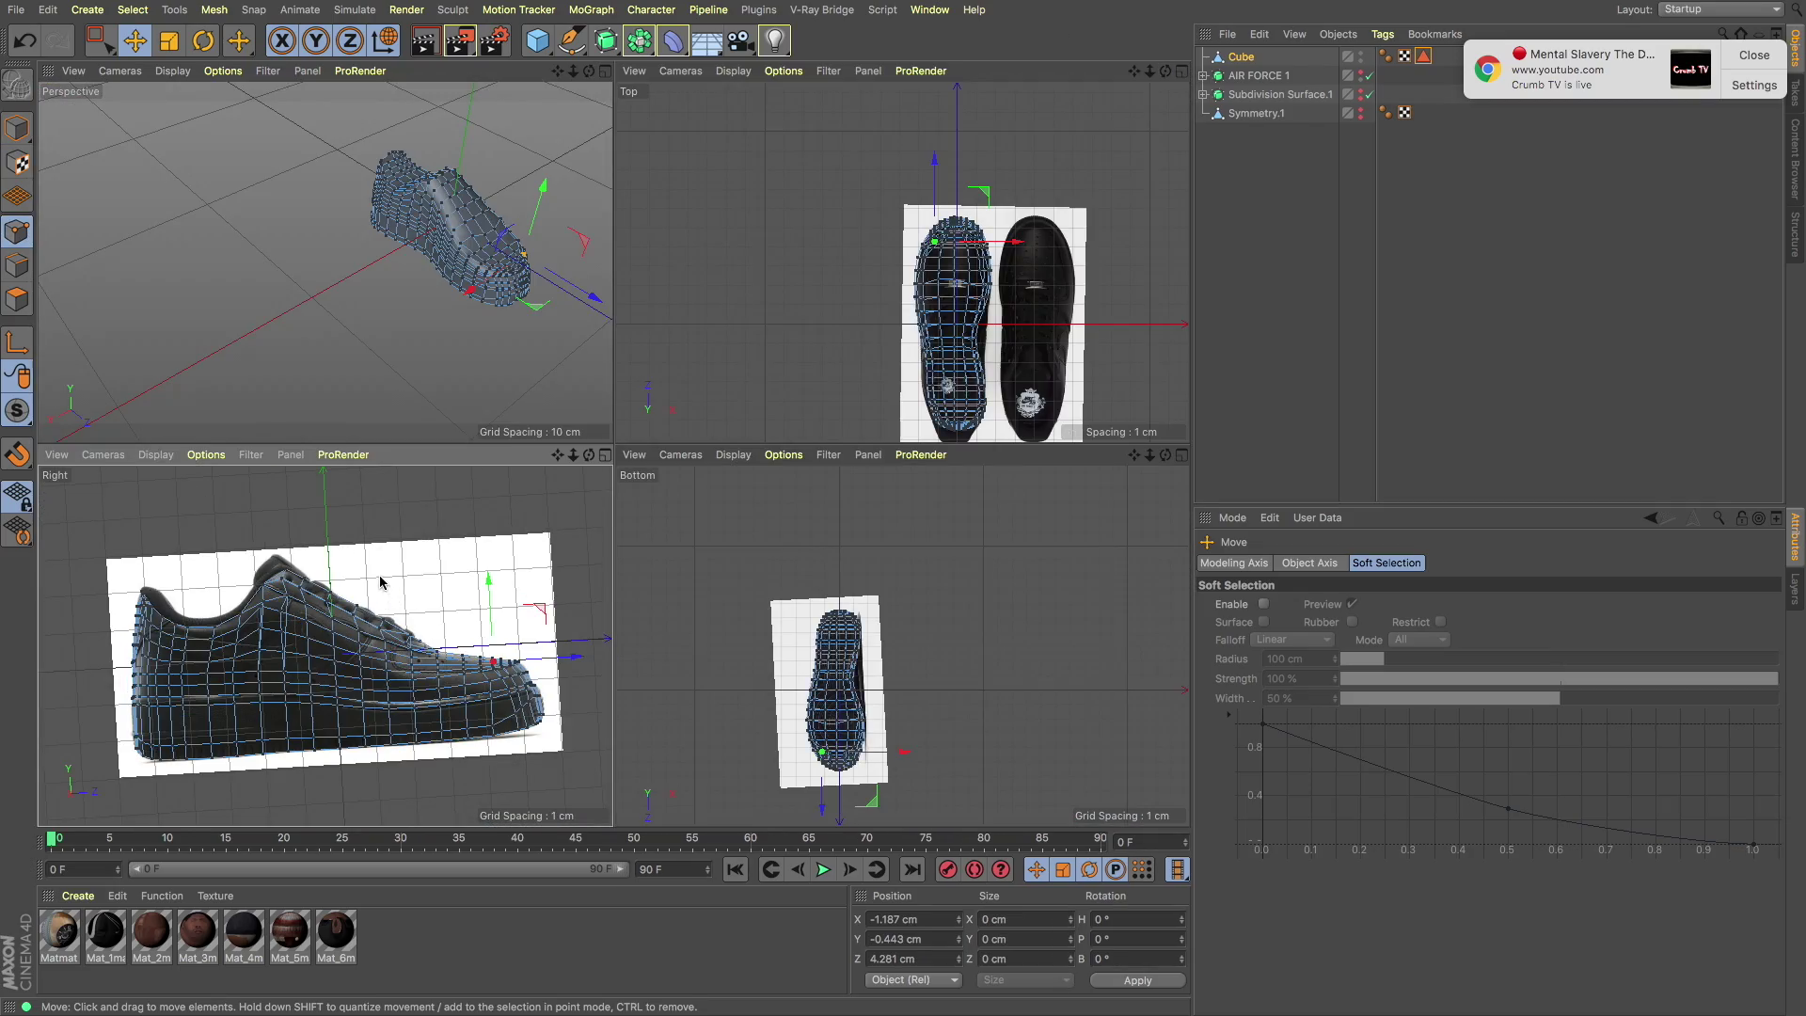
Step: Box-select a column of side points and push it out to the sole outline
scroll(936, 355, up, 2)
scroll(865, 687, up, 5)
scroll(395, 207, up, 3)
scroll(395, 206, up, 3)
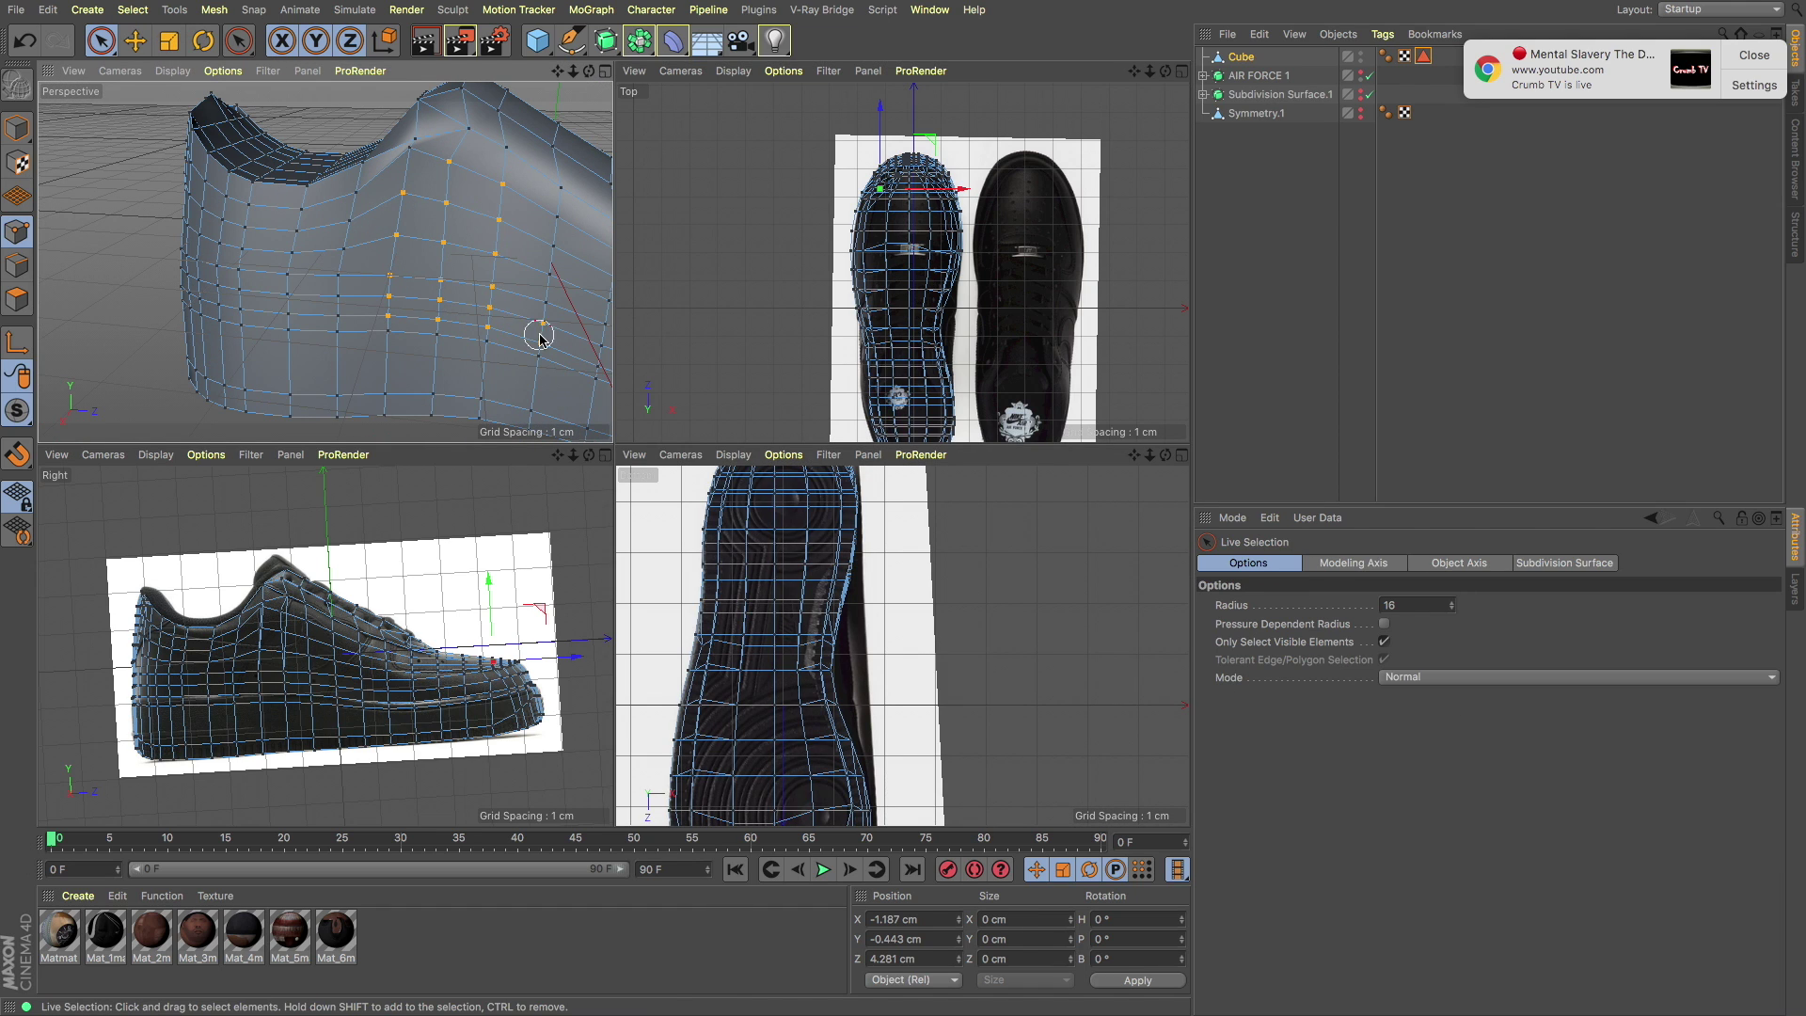
alt+drag(539, 339, 489, 282)
scroll(875, 647, up, 4)
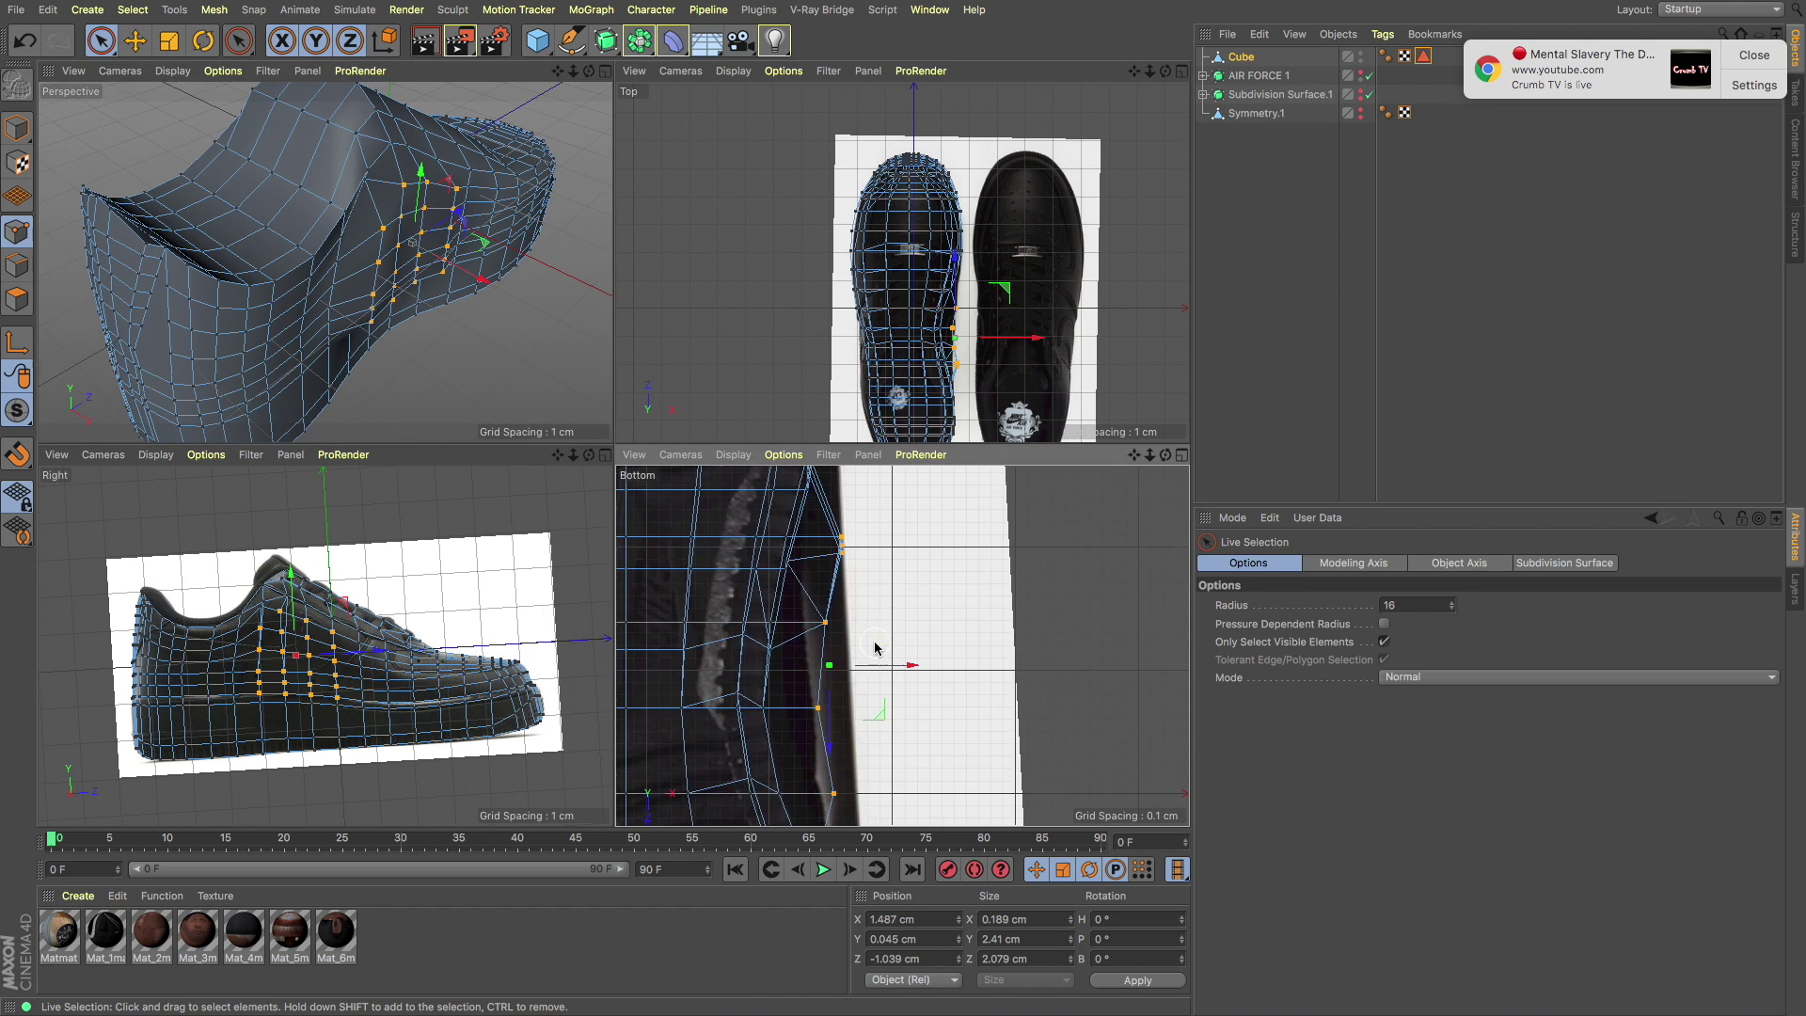
drag(102, 40, 170, 94)
drag(818, 606, 874, 629)
drag(848, 717, 879, 717)
scroll(817, 712, down, 3)
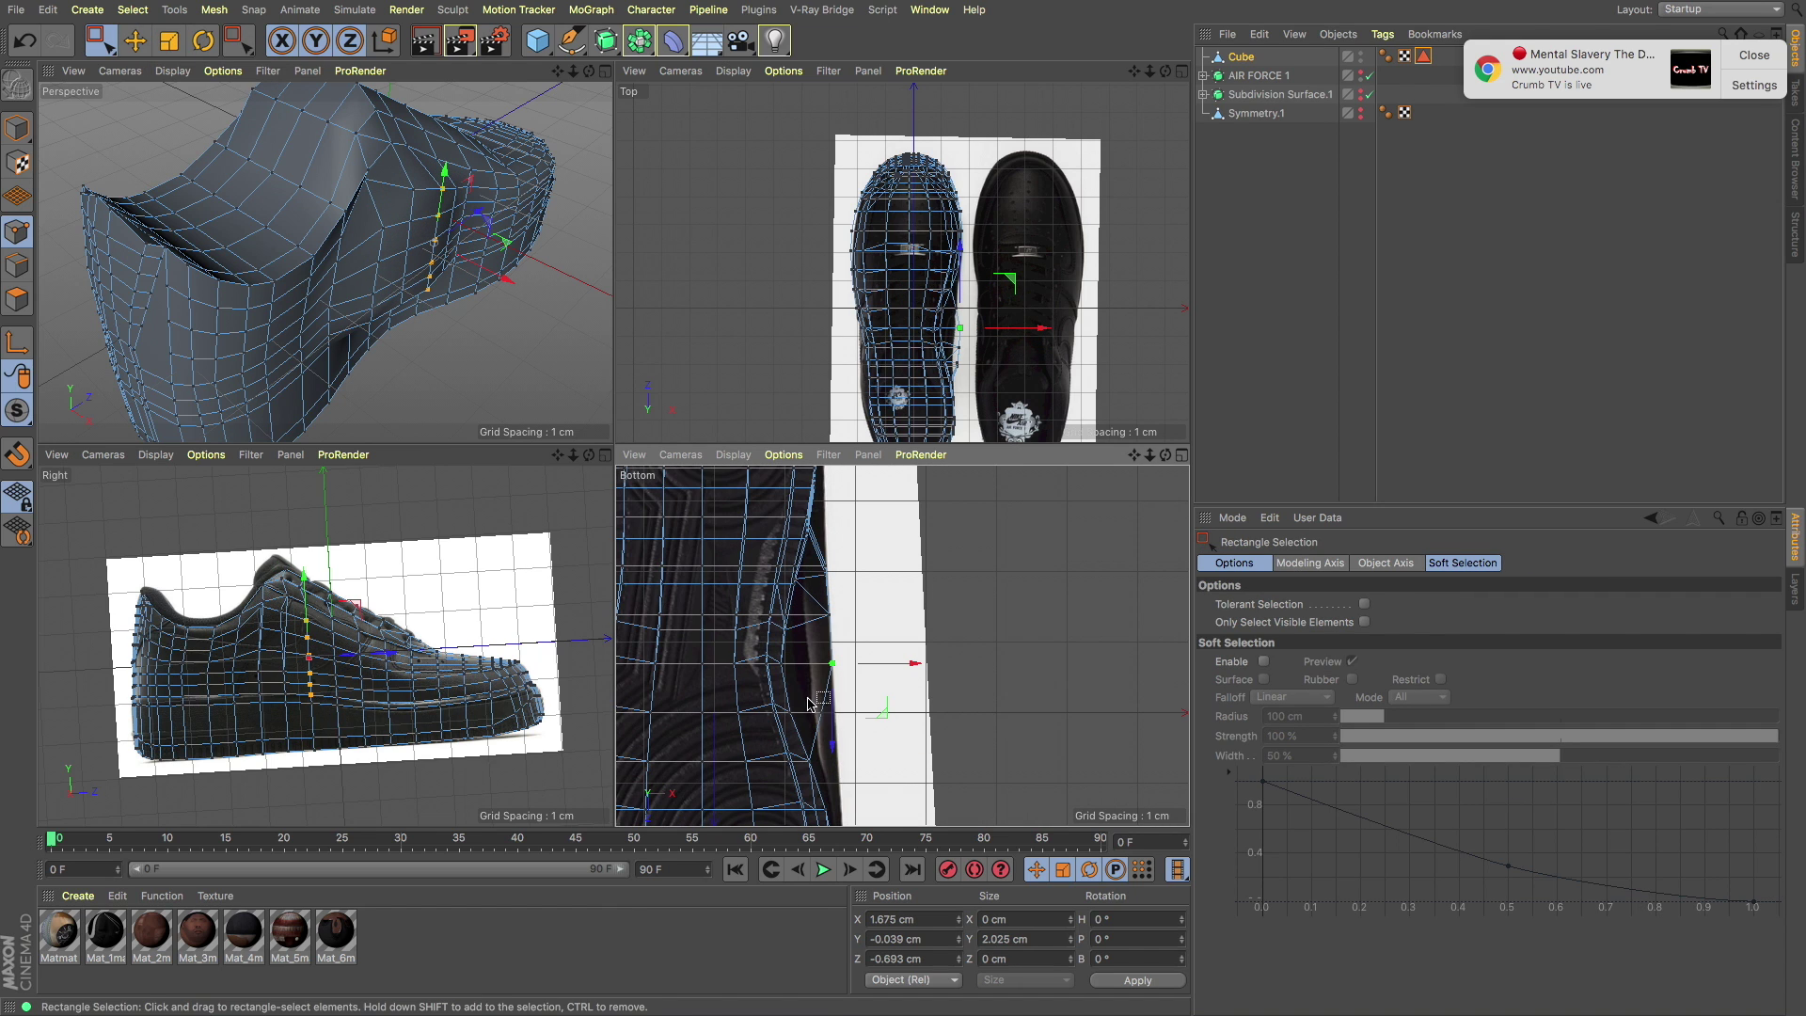
scroll(856, 727, down, 3)
alt+drag(376, 282, 577, 283)
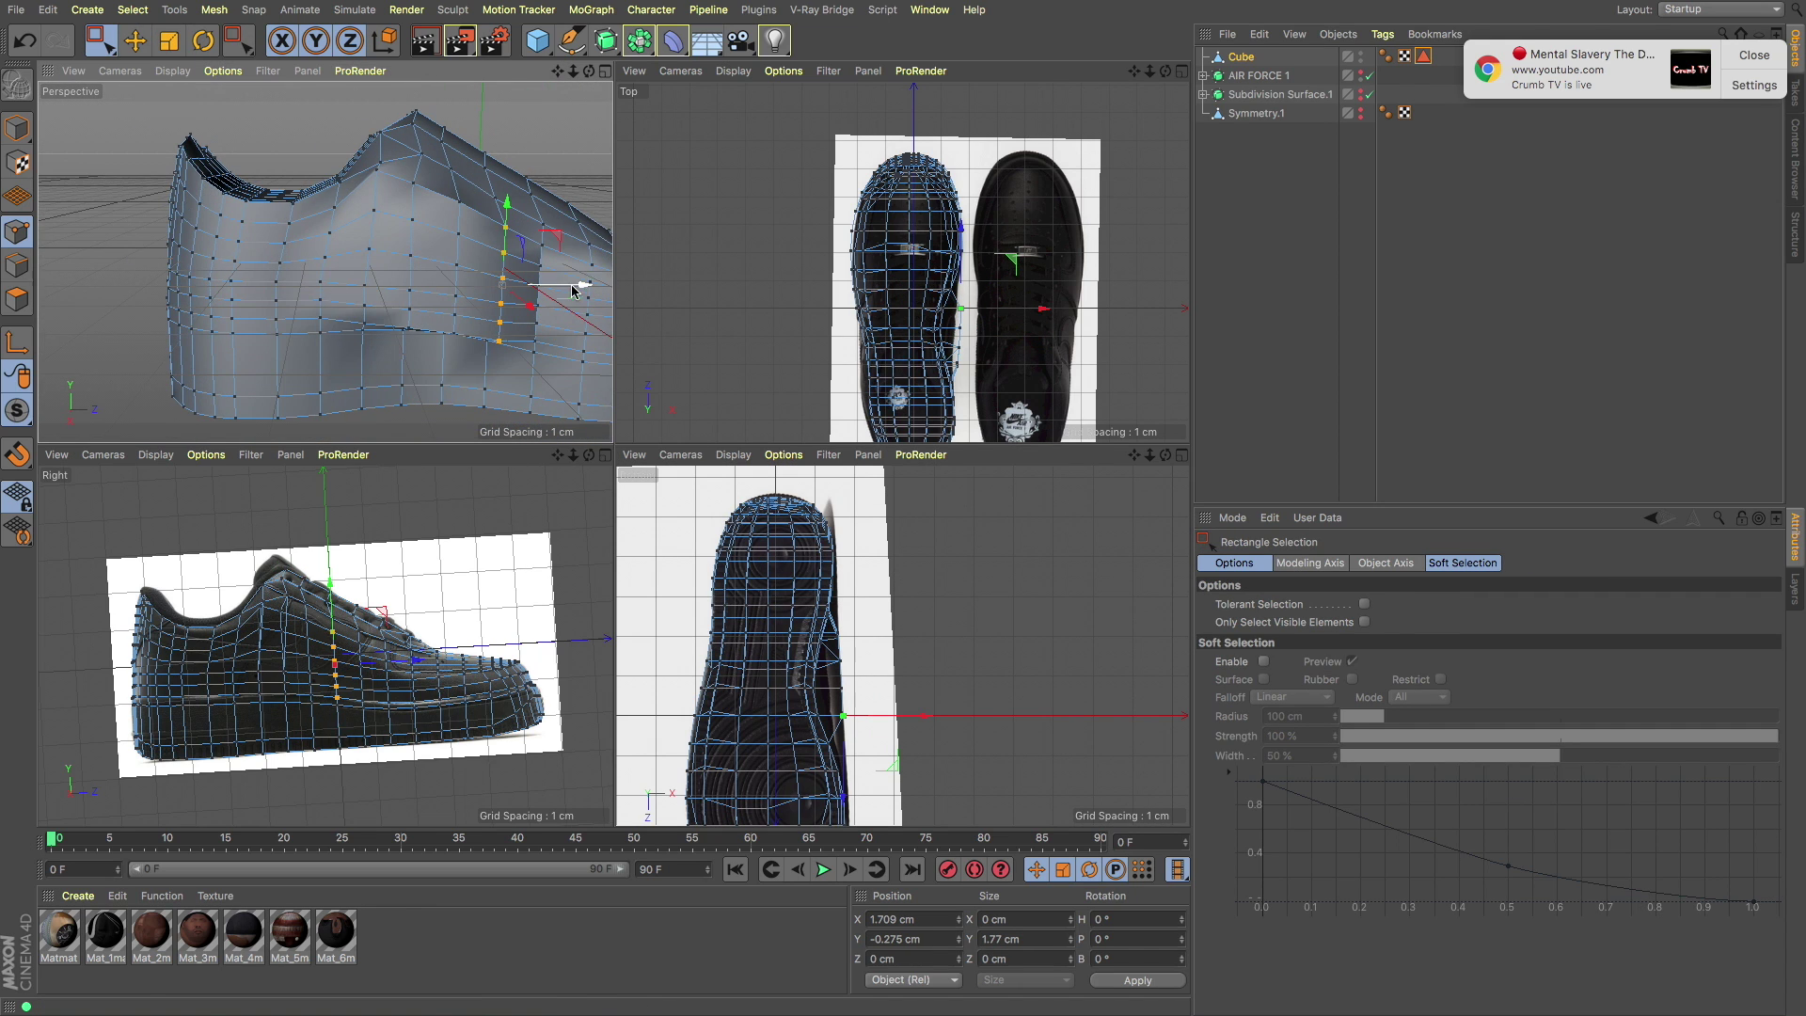
scroll(577, 283, up, 4)
Step: With Live Selection, move individual side points sideways to match the sole edge
click(99, 42)
click(138, 66)
click(657, 616)
scroll(867, 731, up, 5)
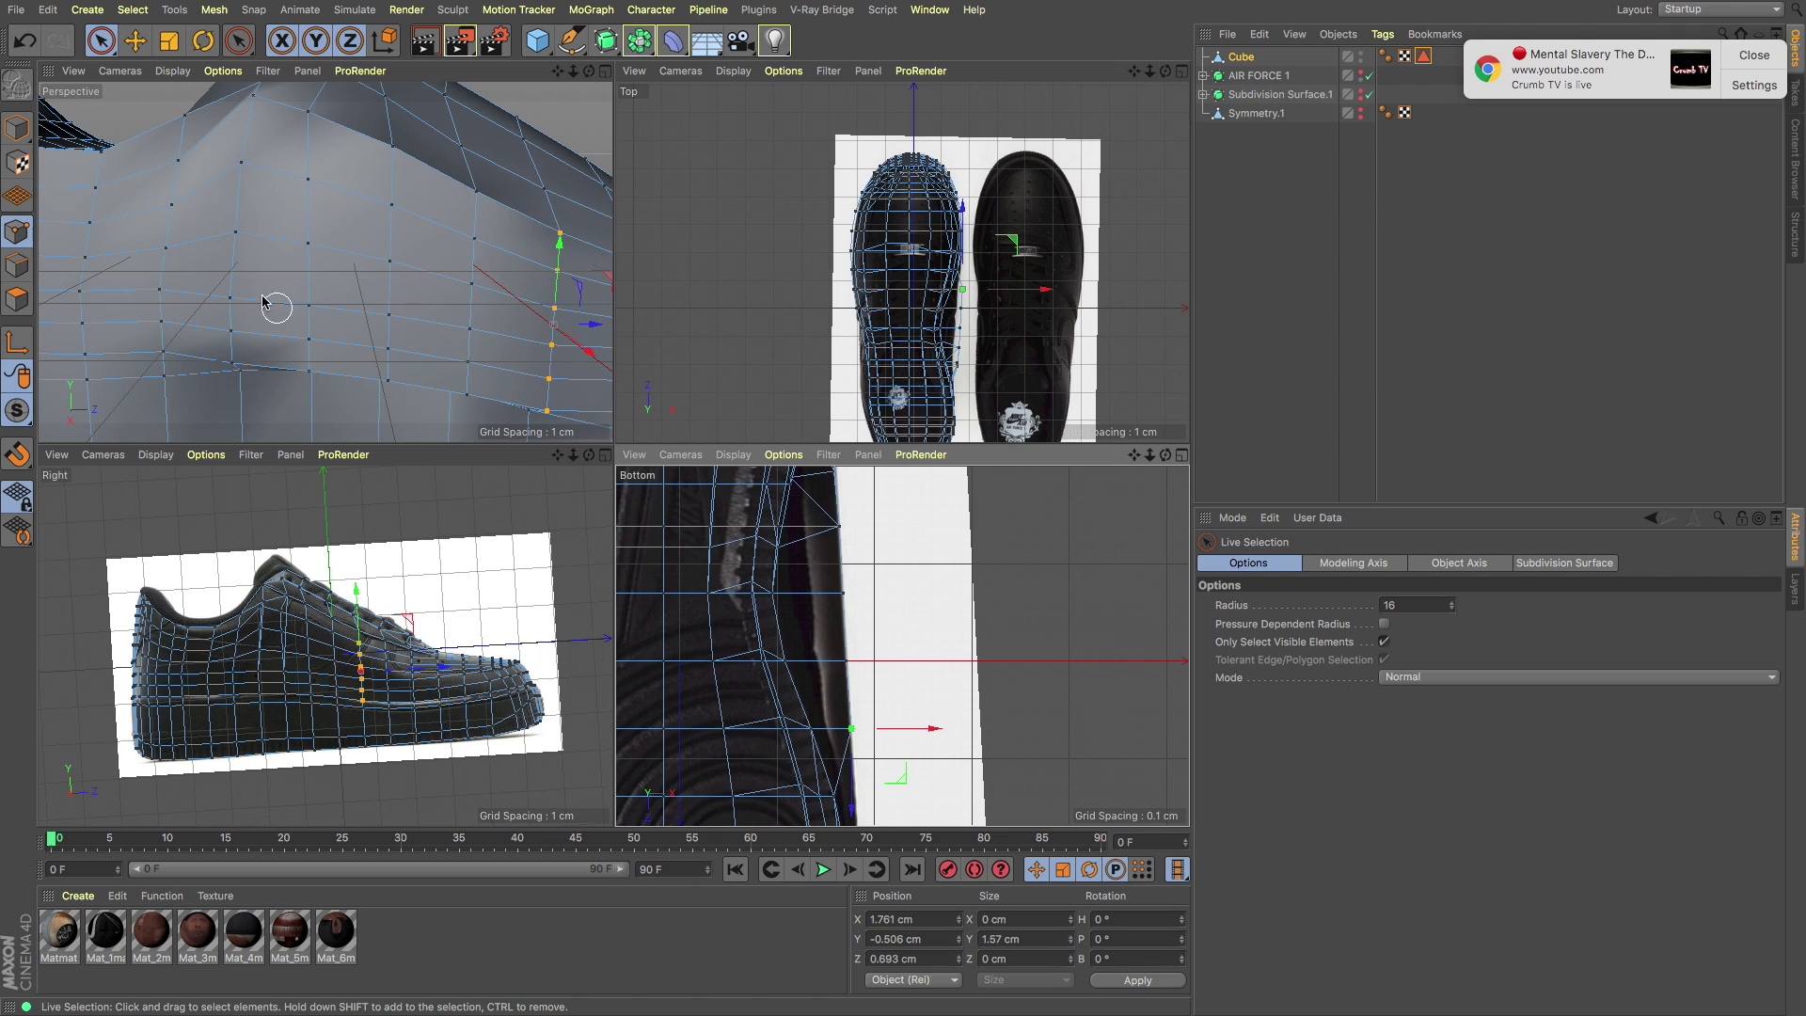
alt+drag(451, 282, 390, 250)
click(376, 250)
scroll(846, 658, down, 3)
scroll(846, 681, up, 3)
drag(832, 680, 847, 686)
scroll(847, 659, down, 3)
click(802, 627)
scroll(329, 282, down, 4)
mouse_move(329, 282)
alt+mouse_down()
mouse_move(110, 280)
mouse_move(283, 282)
alt+mouse_up()
scroll(662, 561, down, 4)
click(25, 41)
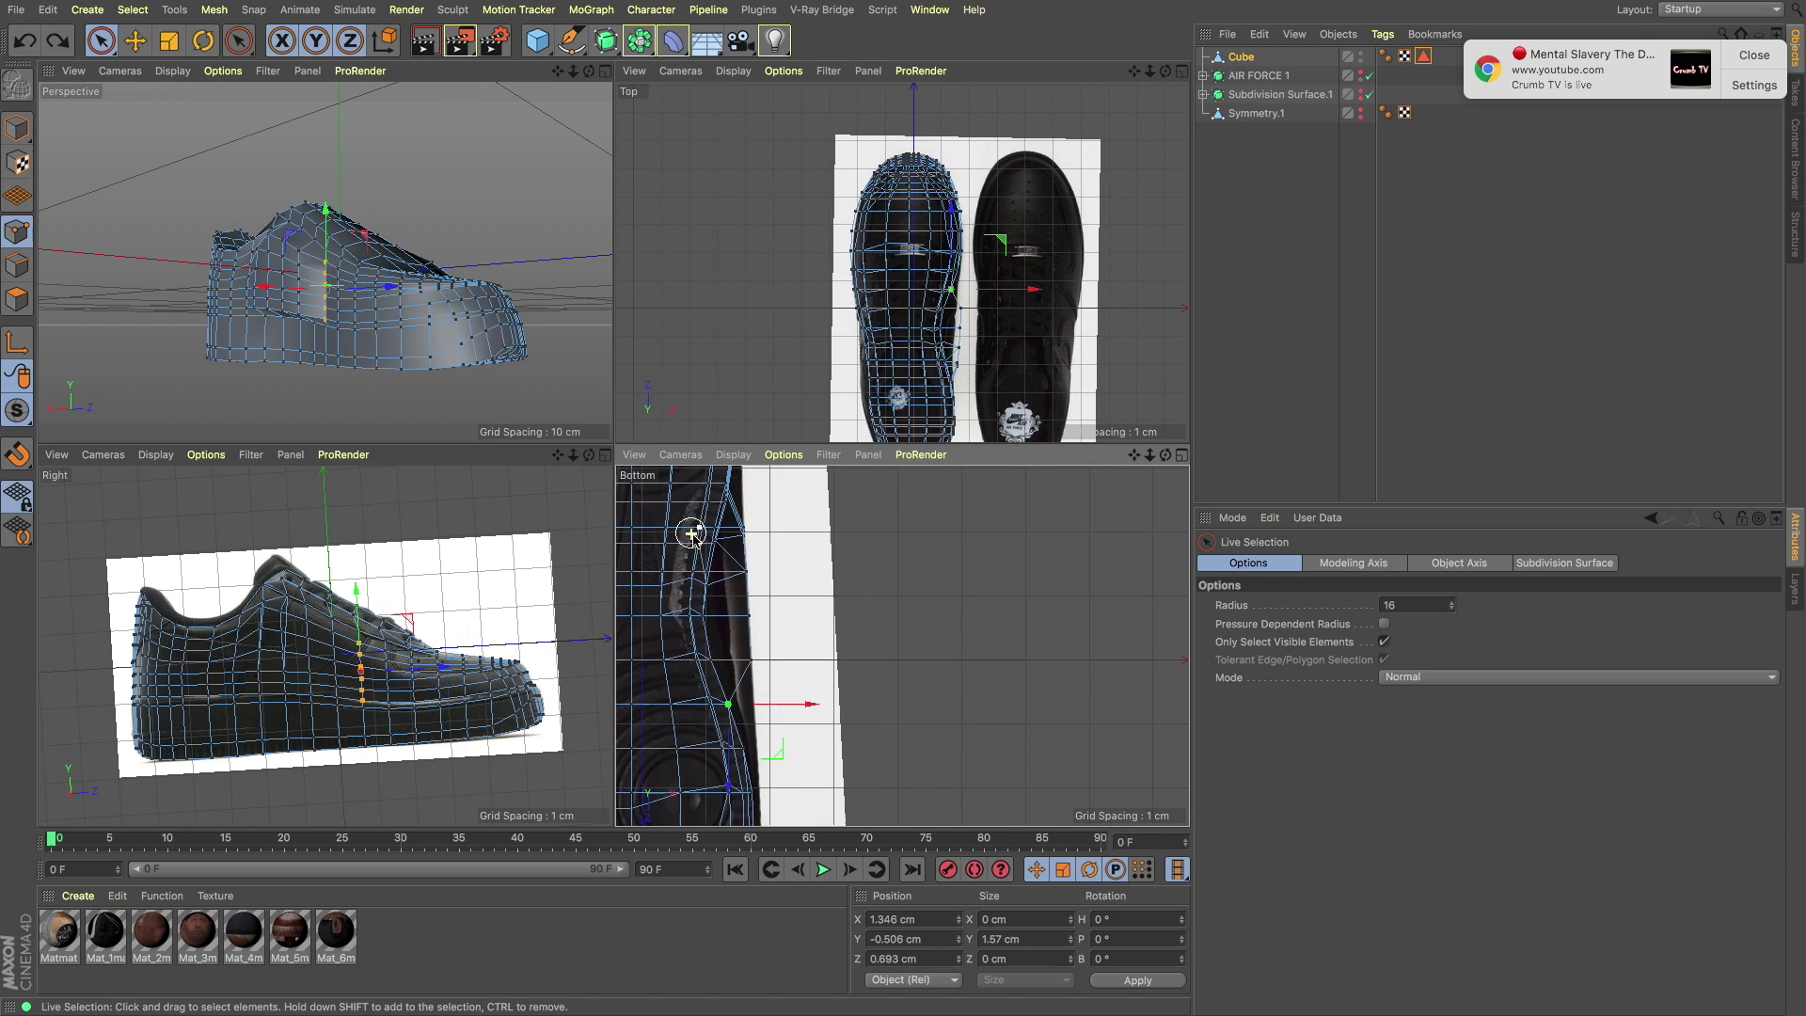
Step: In the maximized Bottom view, pull points in to the sole outline and shift them along its edge
middle_click(827, 658)
scroll(565, 527, up, 5)
drag(574, 522, 516, 530)
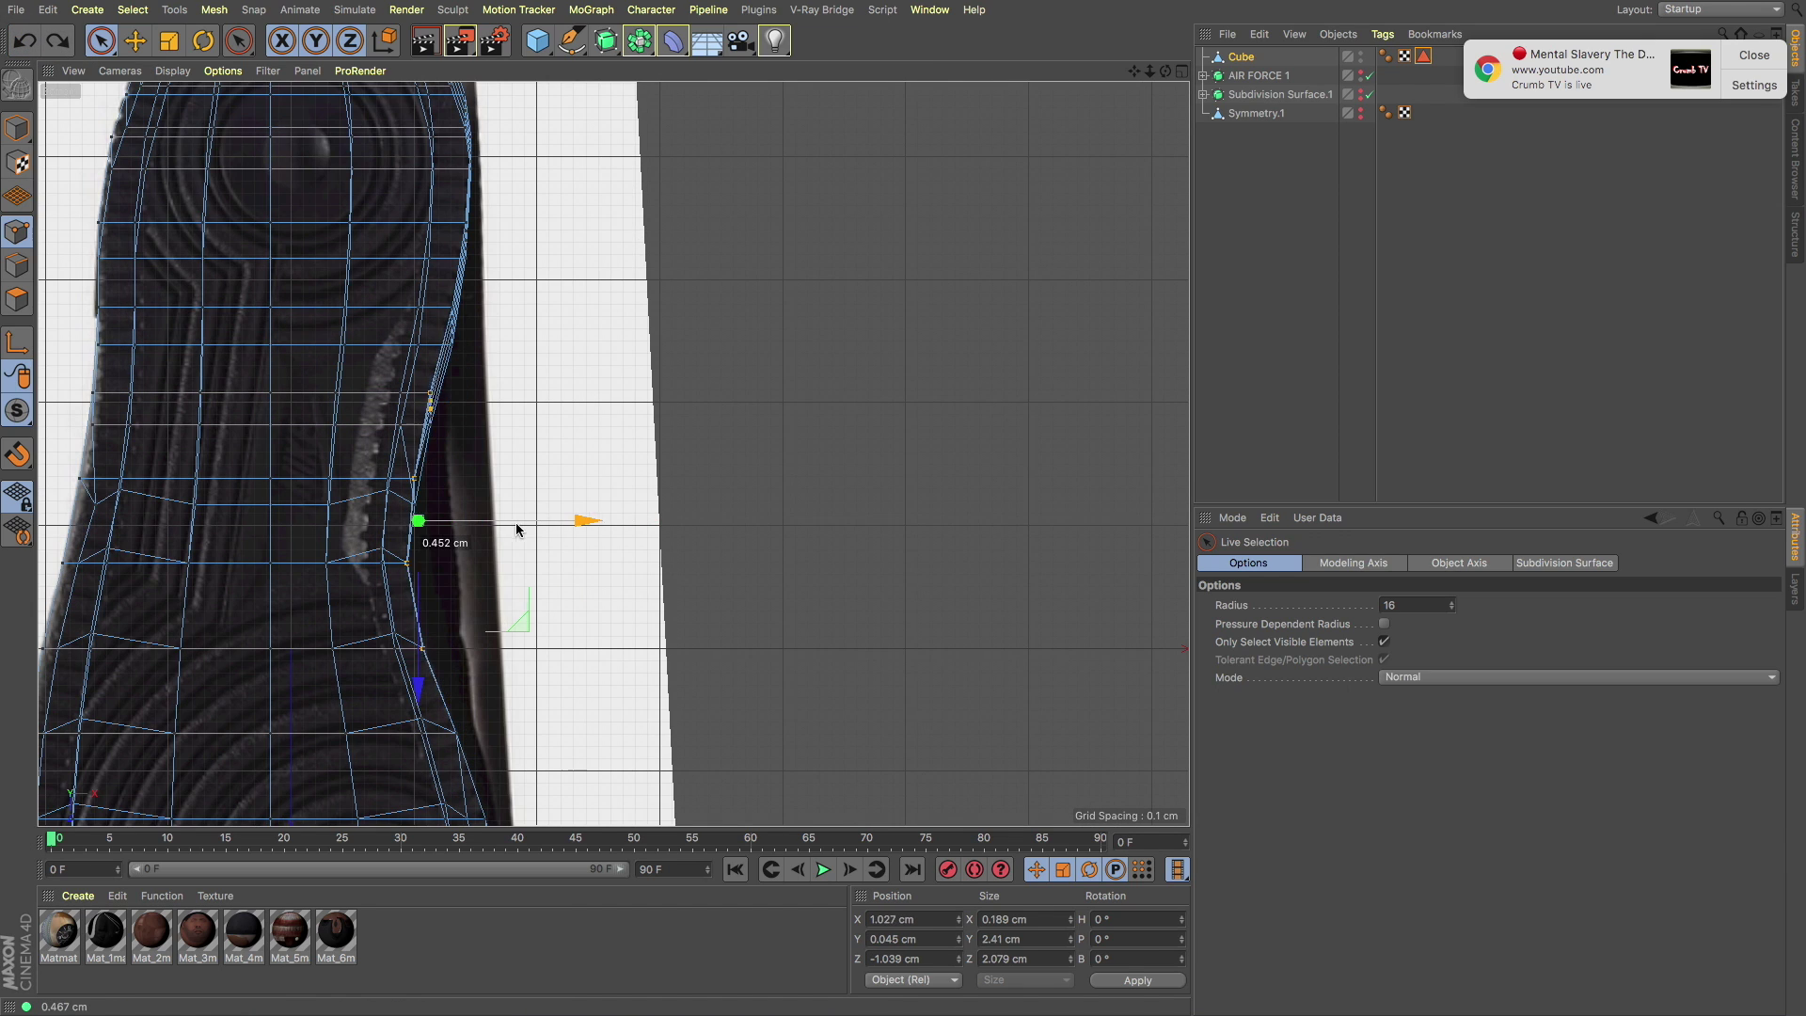
key(0)
drag(455, 474, 427, 490)
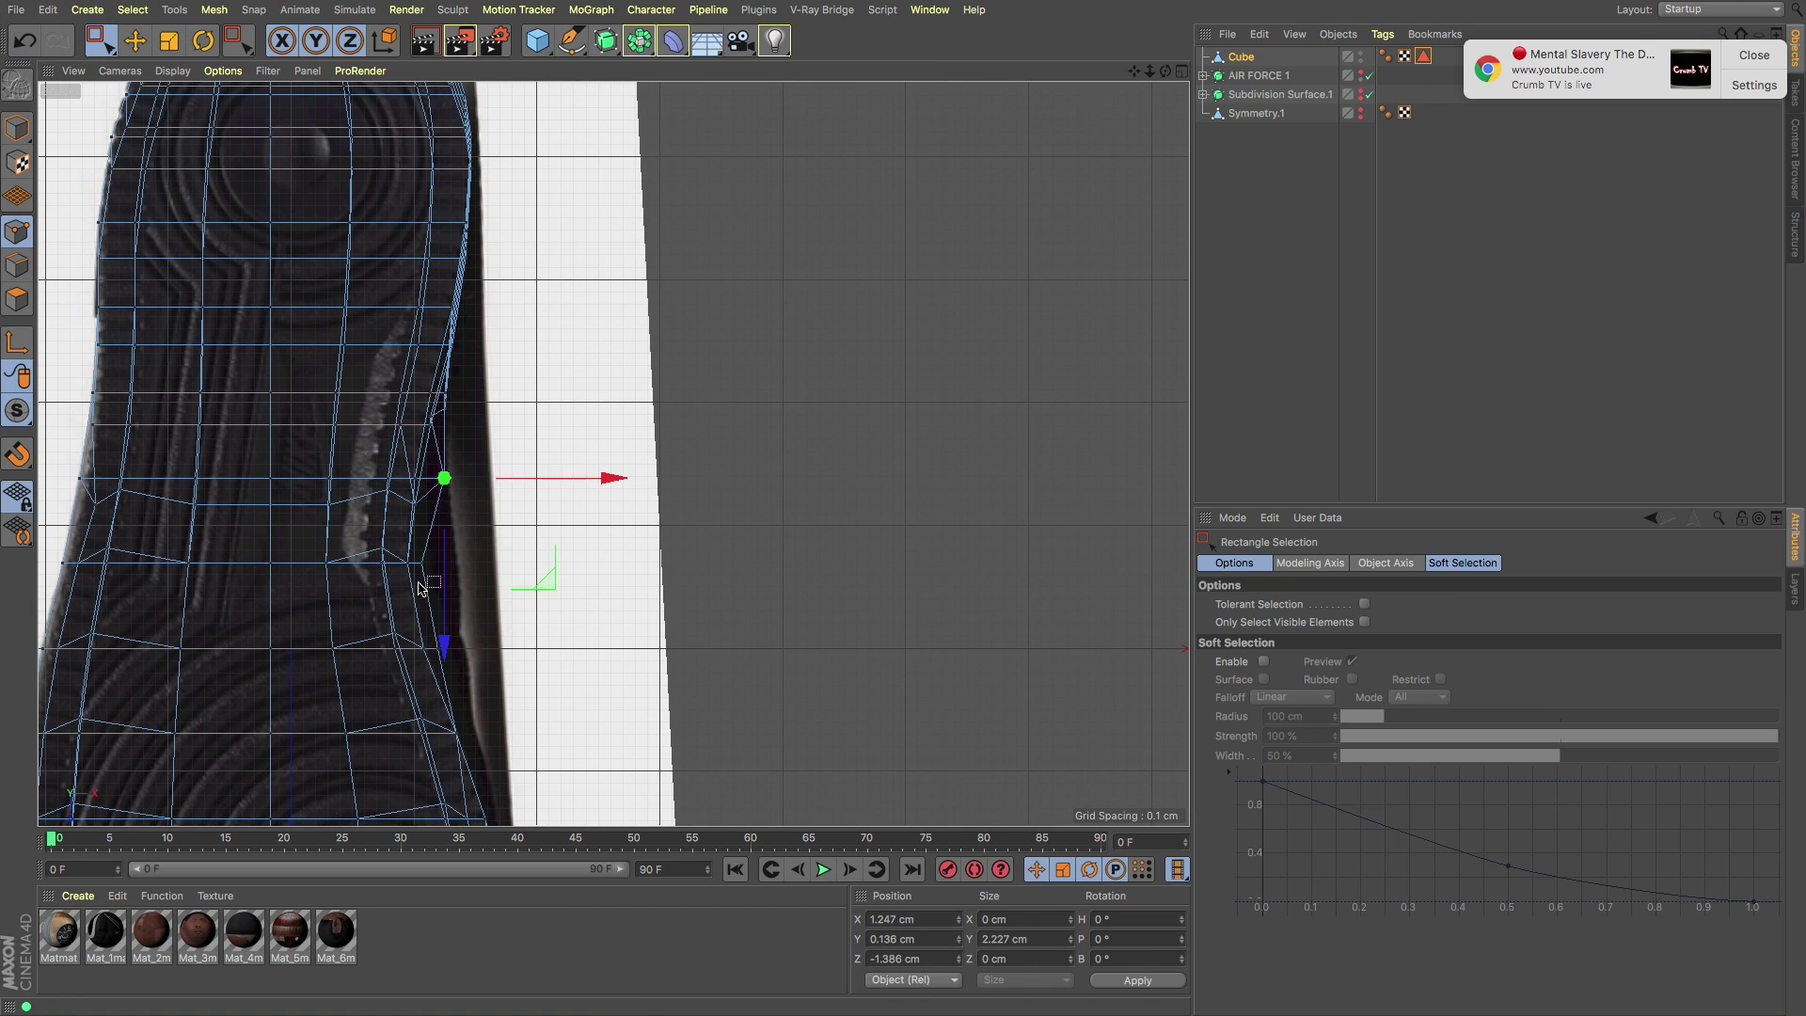
scroll(544, 649, up, 3)
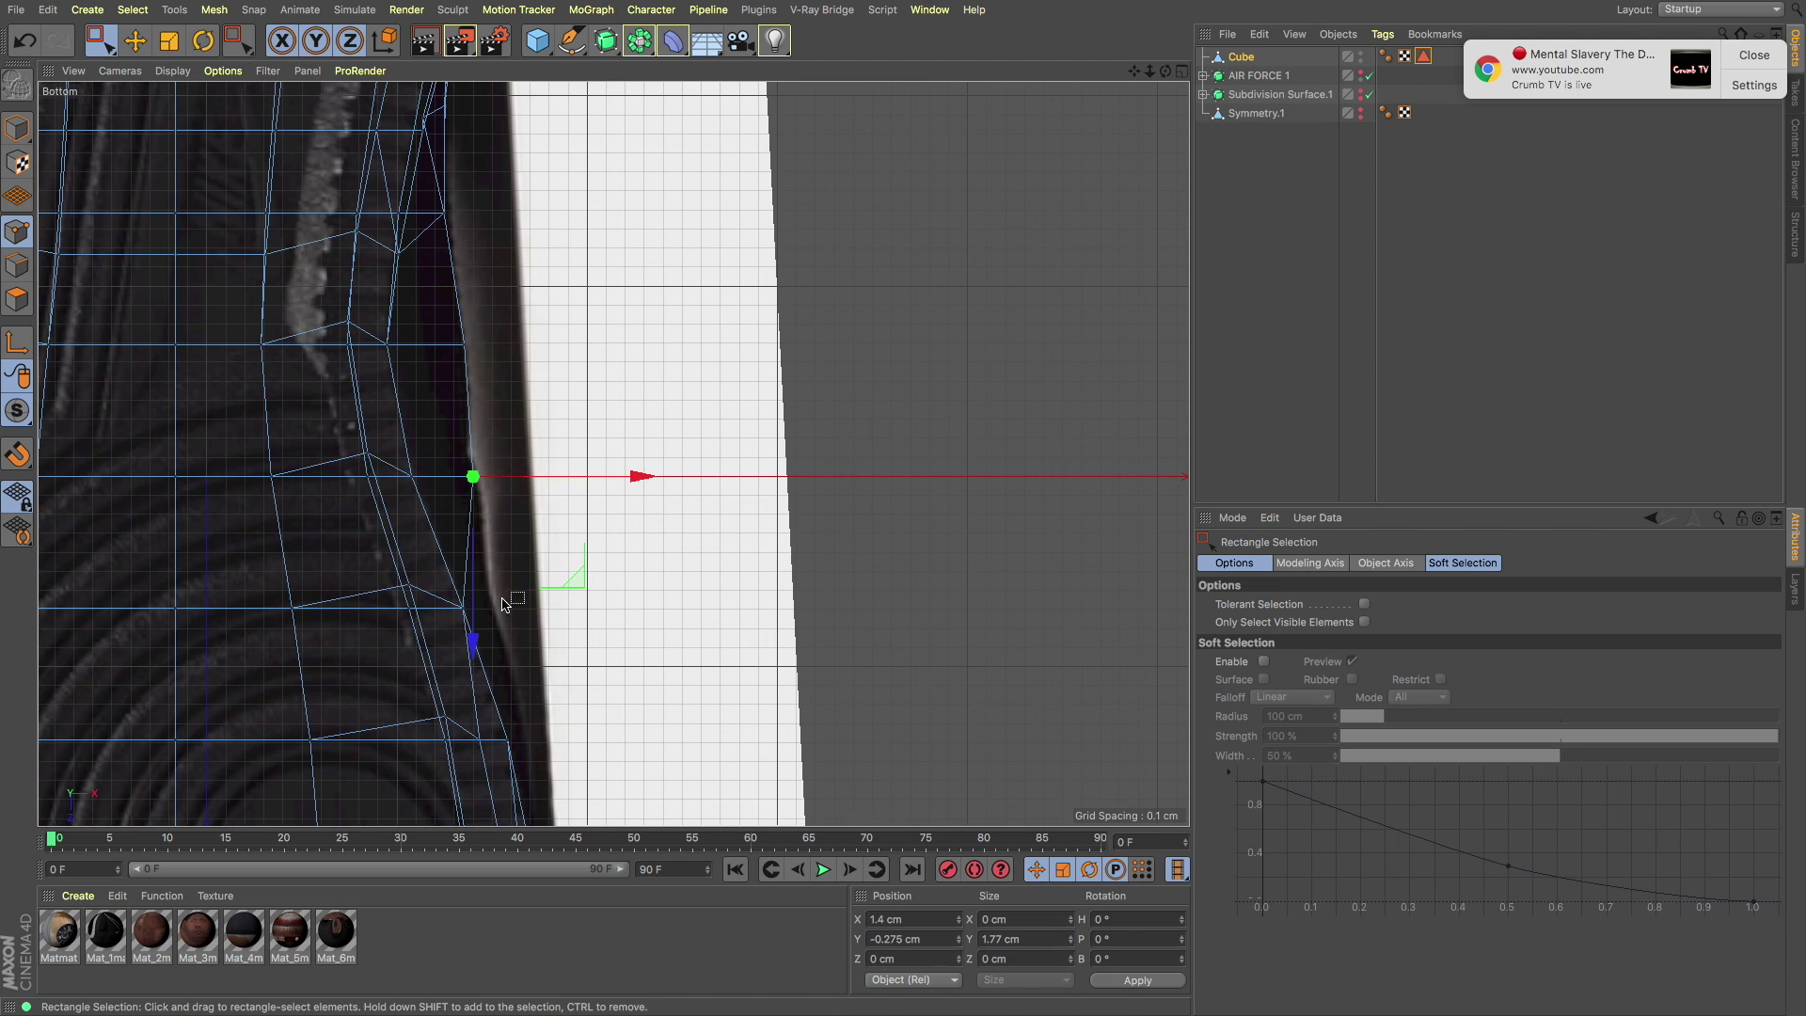
scroll(564, 609, down, 5)
middle_click(338, 390)
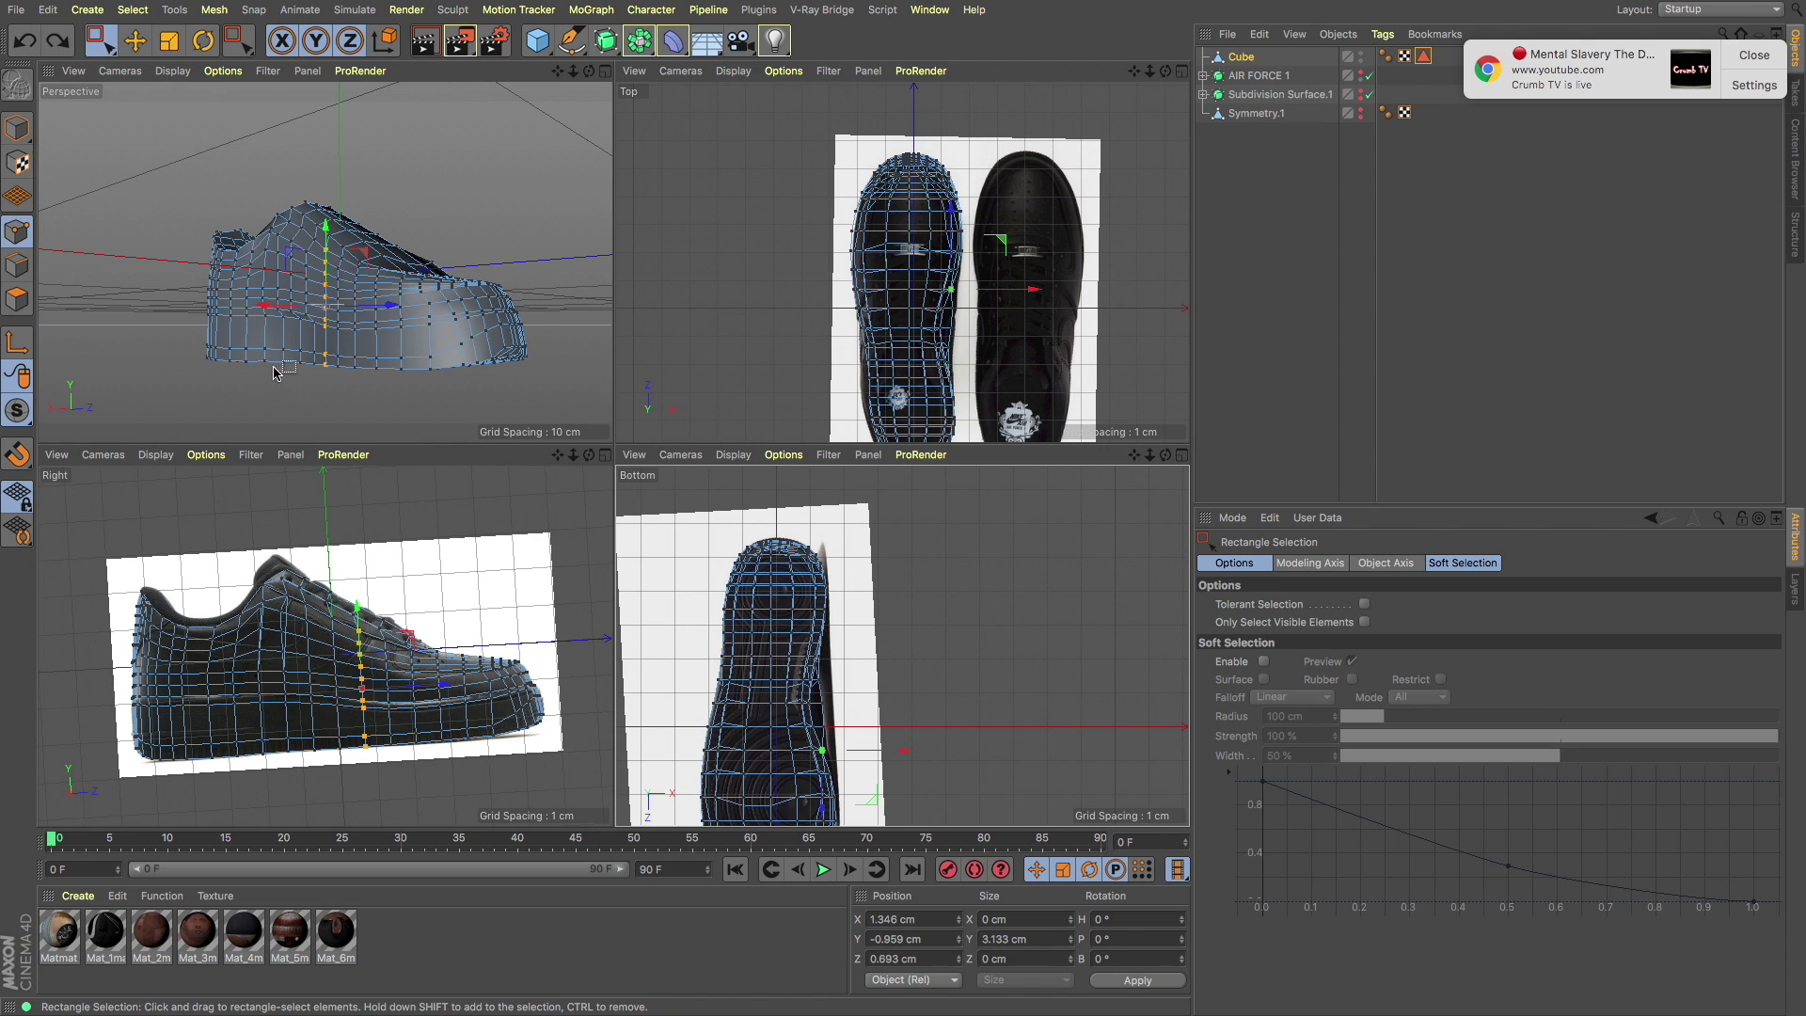
scroll(812, 748, up, 5)
scroll(843, 724, down, 1)
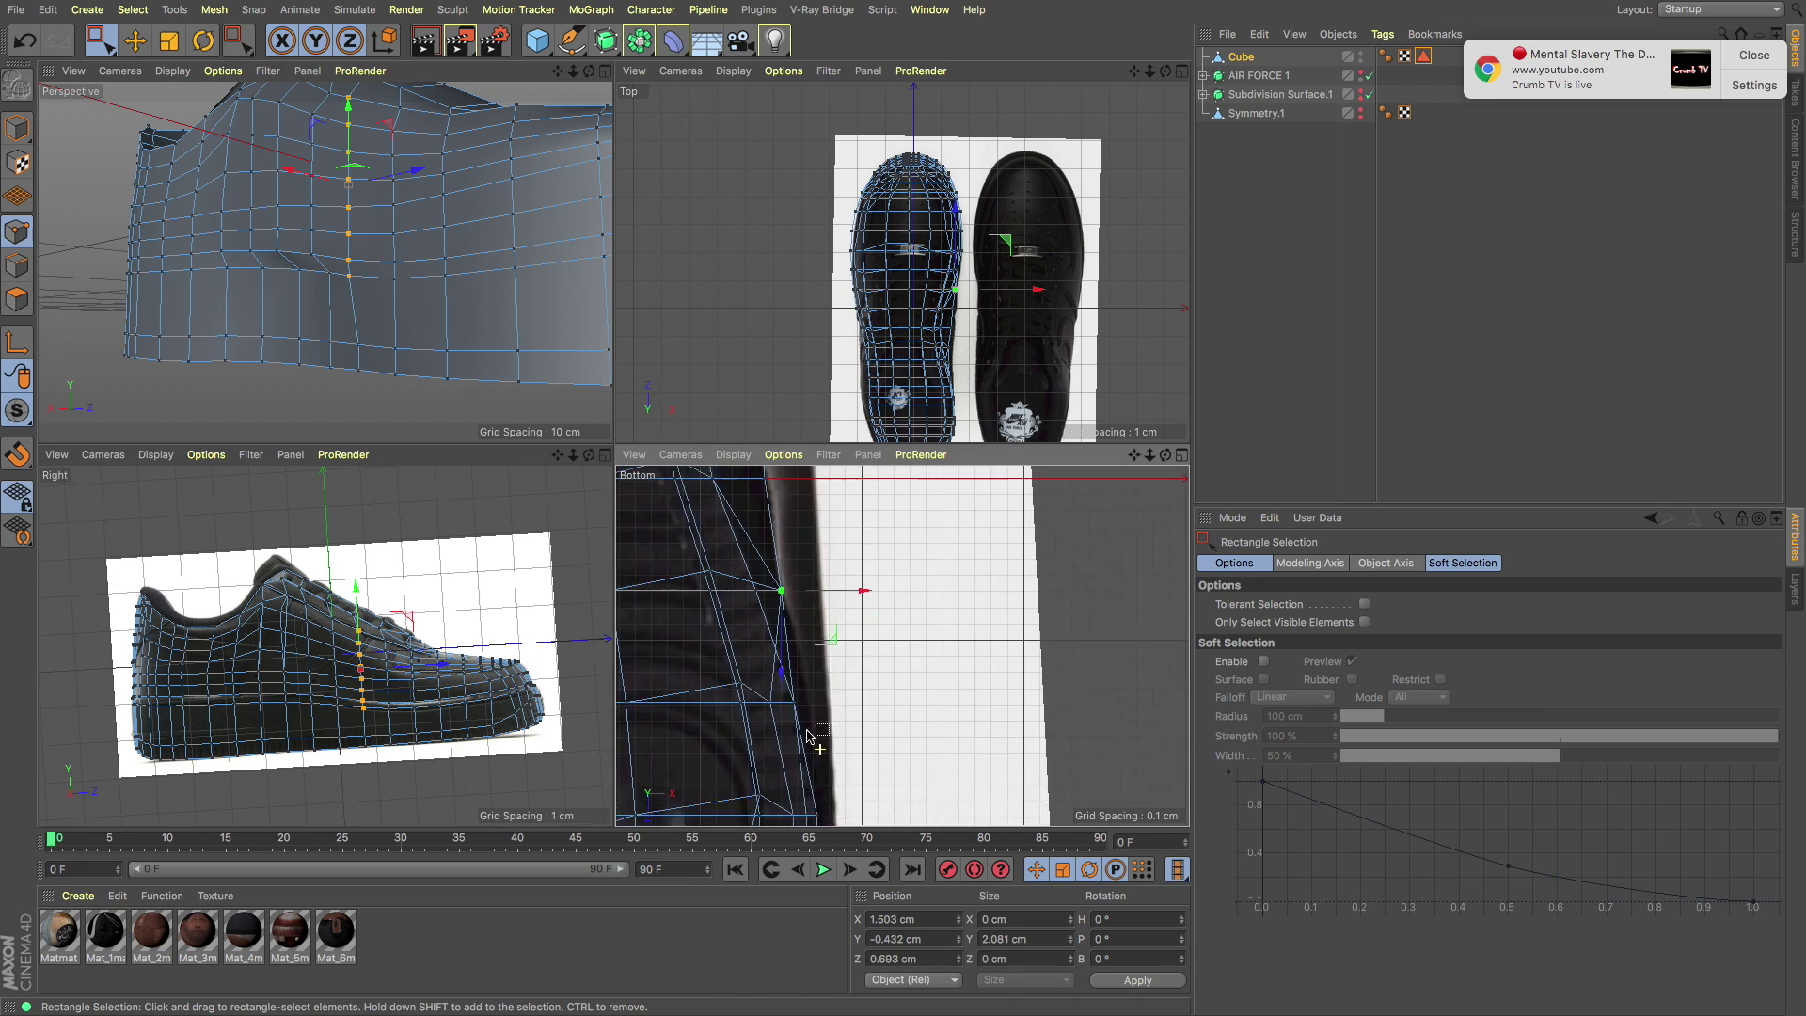
alt+drag(363, 335, 363, 355)
scroll(854, 707, down, 3)
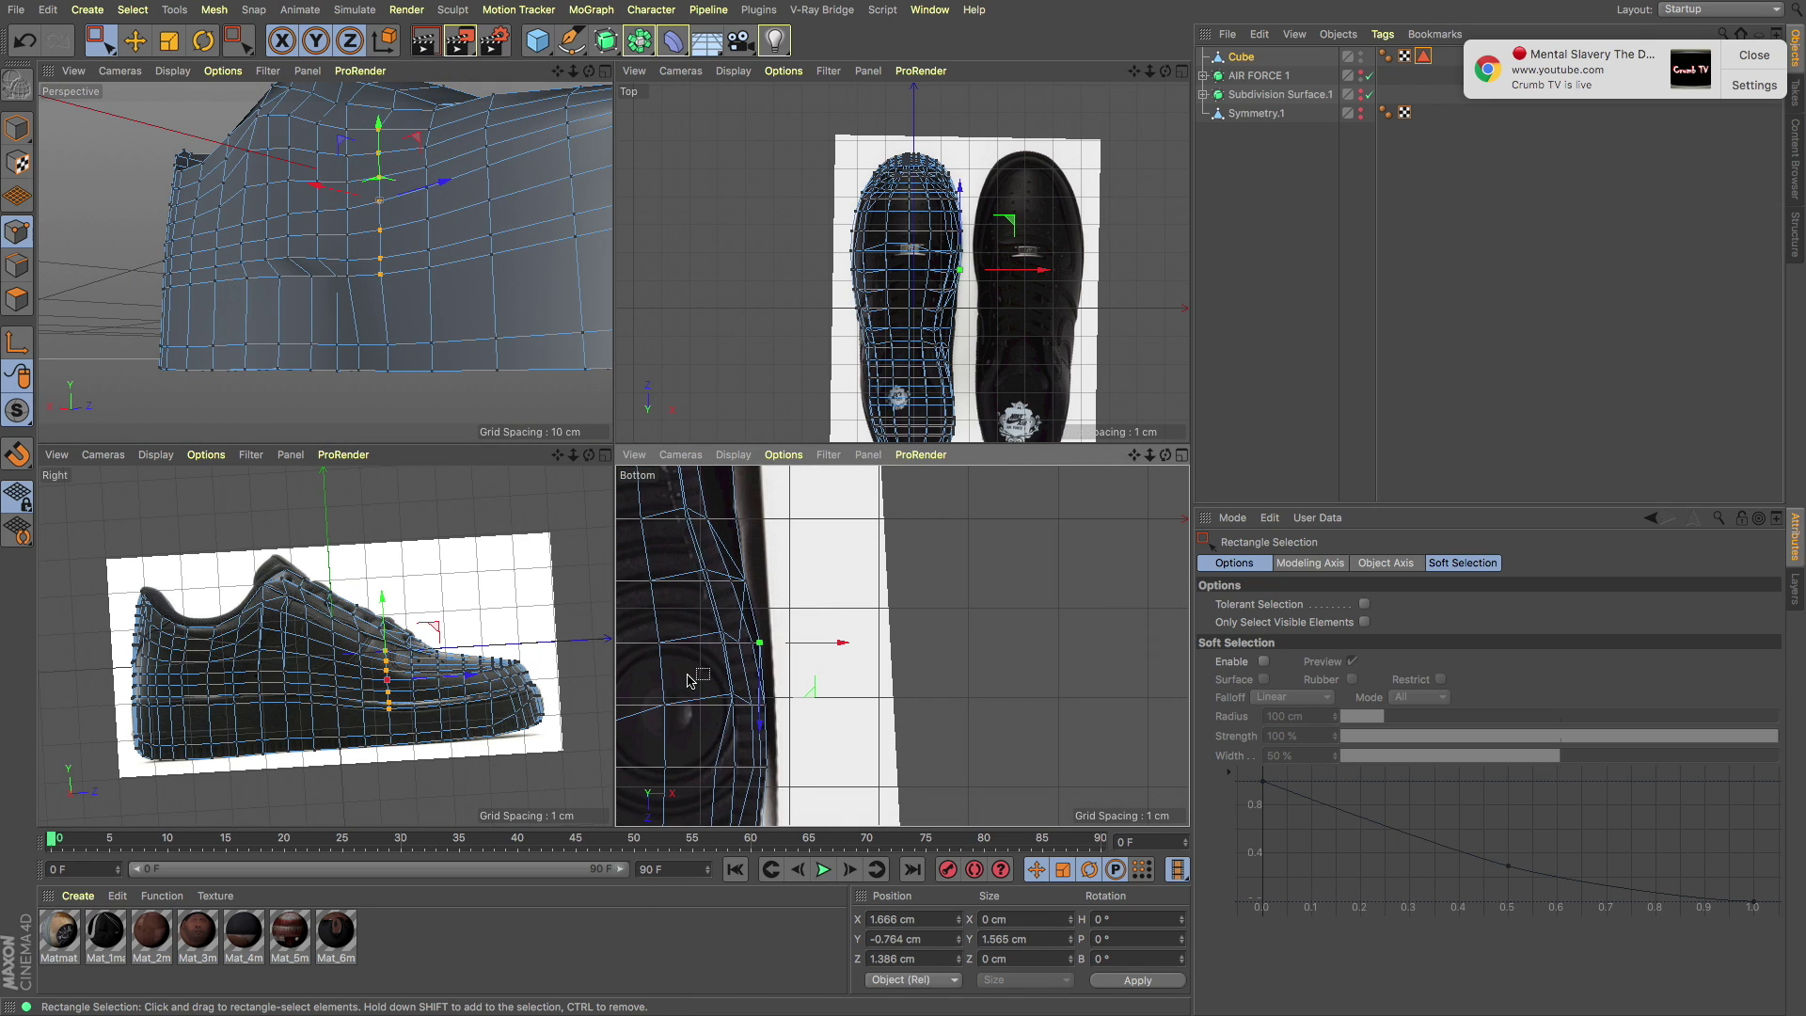
scroll(476, 273, down, 3)
click(17, 127)
scroll(475, 273, up, 5)
Step: Add a new loop cut and move its points to smooth the crease on the shoe's side
key(k)
key(l)
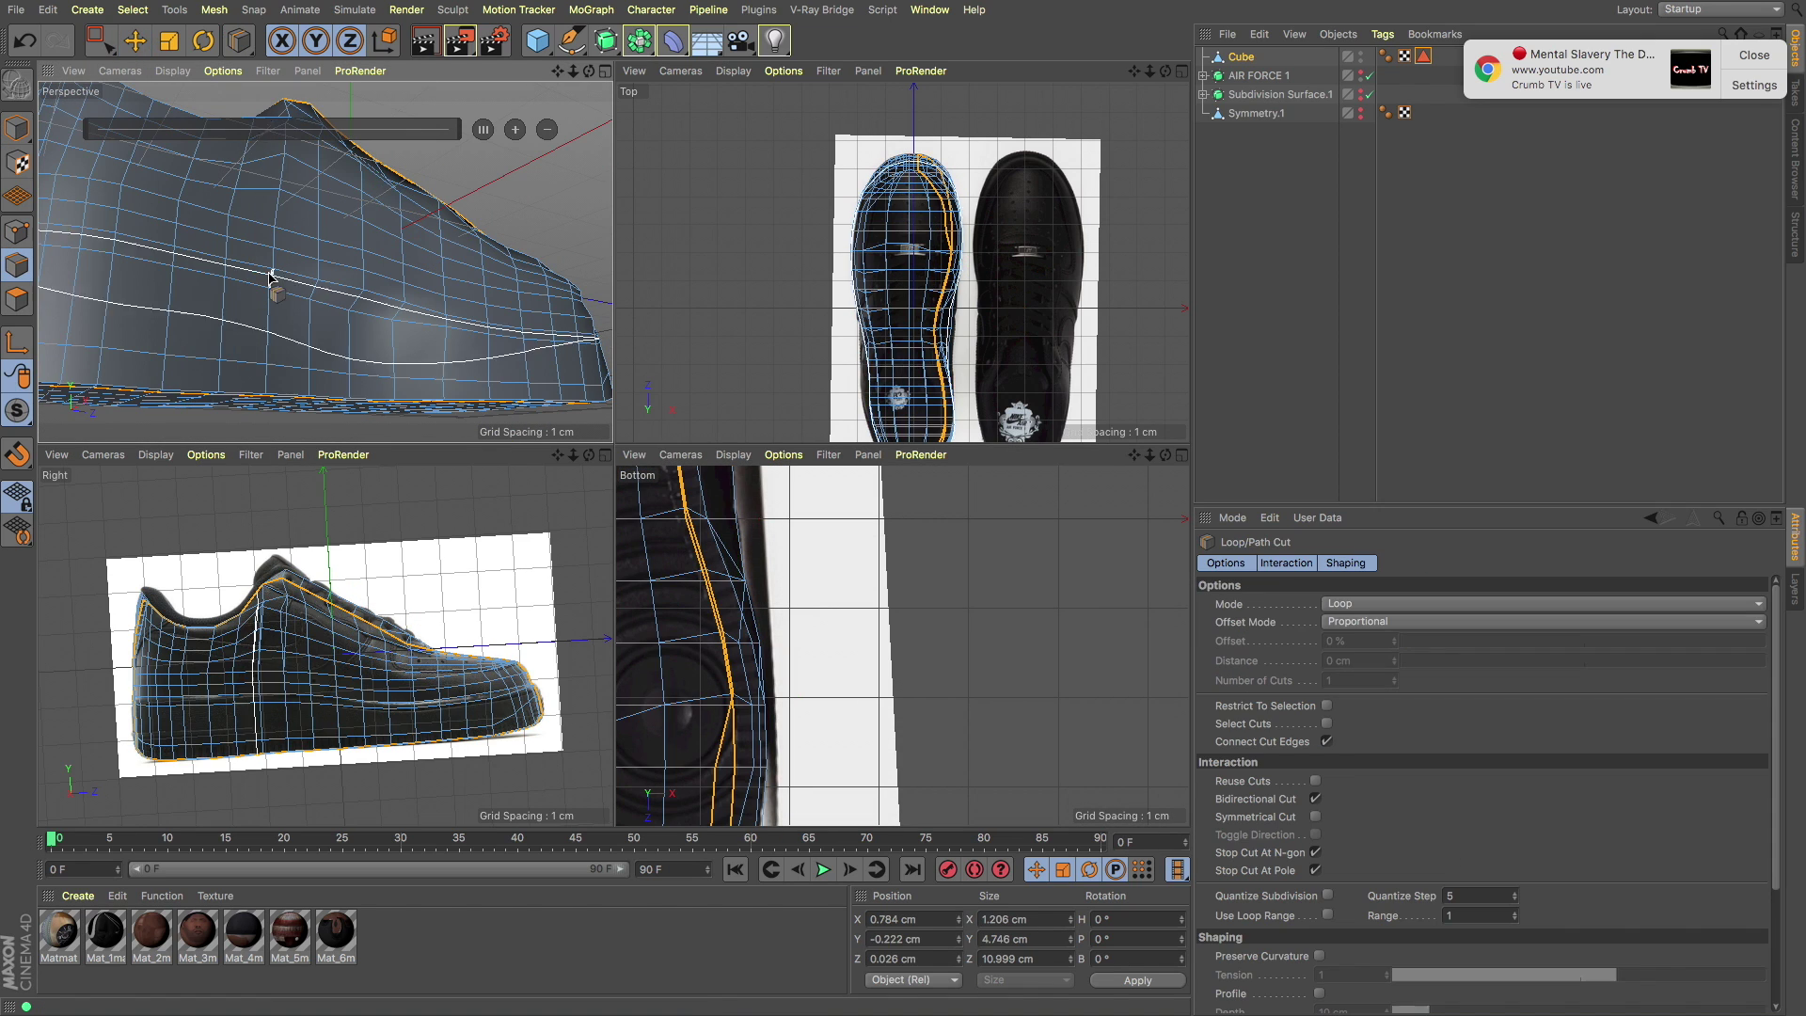
alt+drag(282, 263, 338, 272)
scroll(348, 282, up, 3)
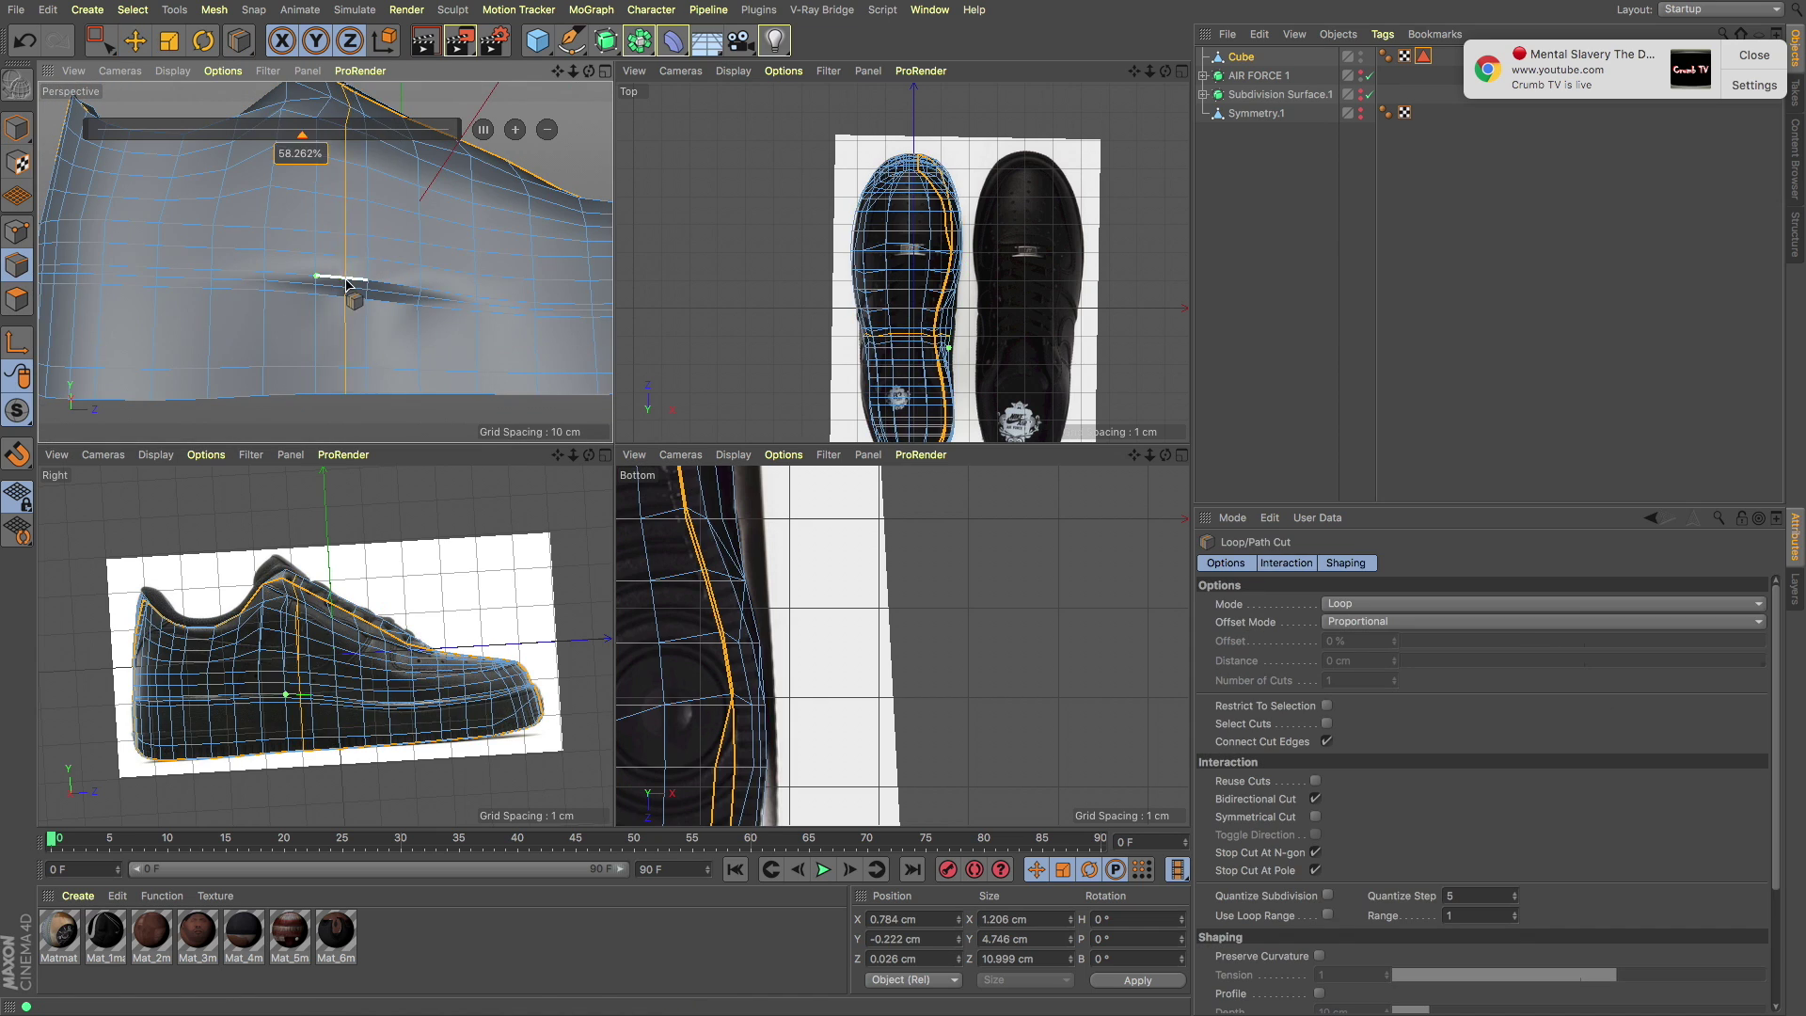
key(e)
mouse_move(419, 301)
mouse_down()
mouse_move(71, 233)
mouse_move(430, 209)
mouse_up()
alt+drag(230, 229, 383, 182)
click(369, 283)
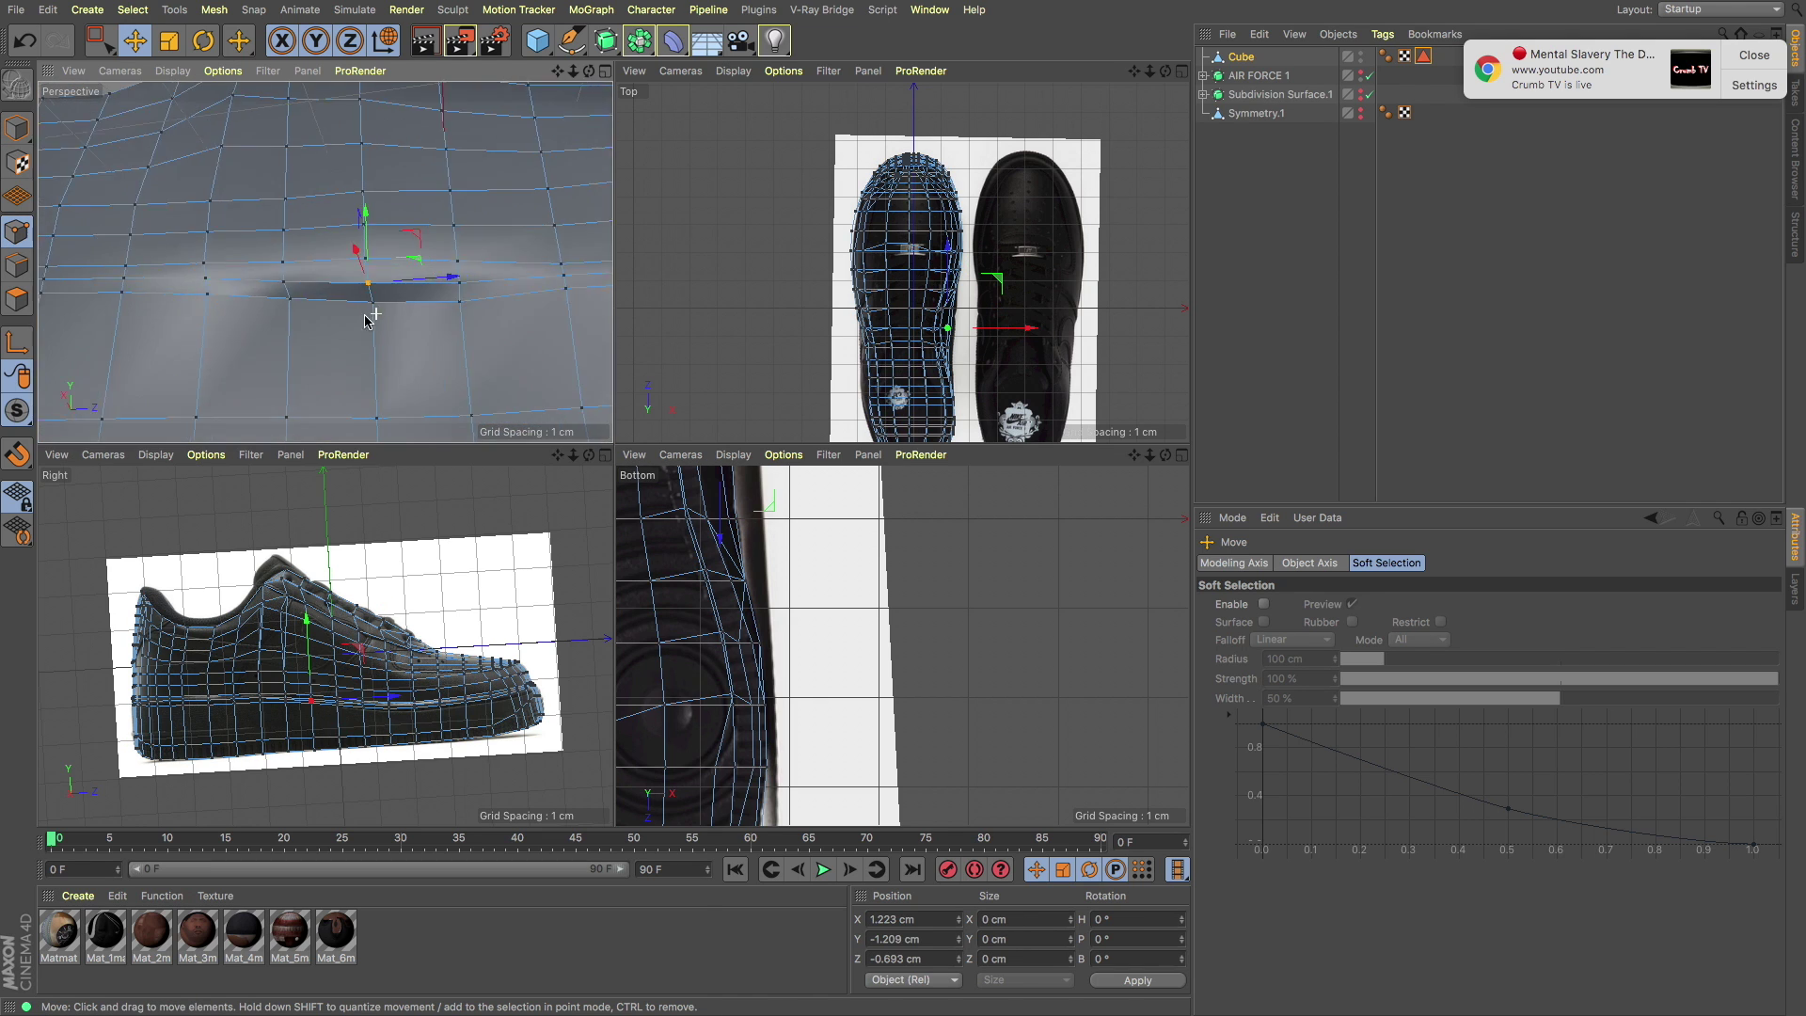
drag(379, 318, 372, 306)
scroll(326, 632, up, 5)
scroll(326, 632, up, 3)
scroll(404, 299, down, 3)
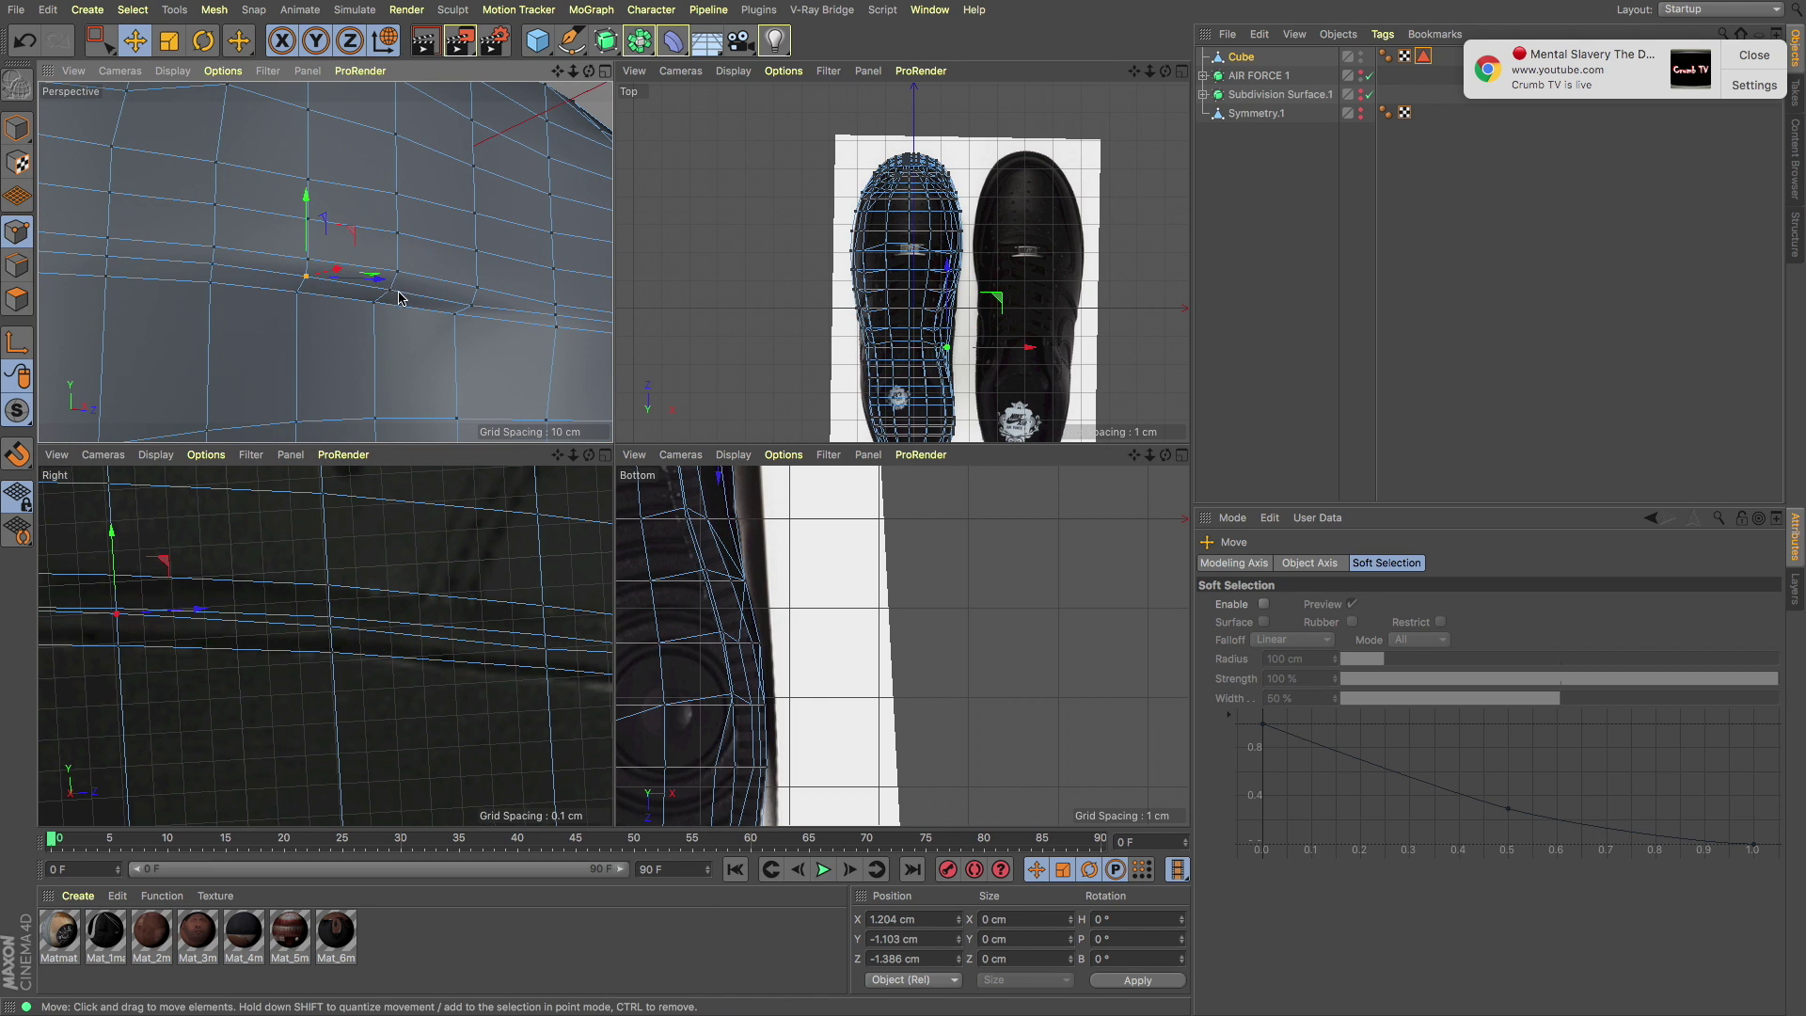
alt+drag(464, 244, 475, 243)
Step: Maximize the Perspective view and box-select side points, then undo that selection
click(17, 129)
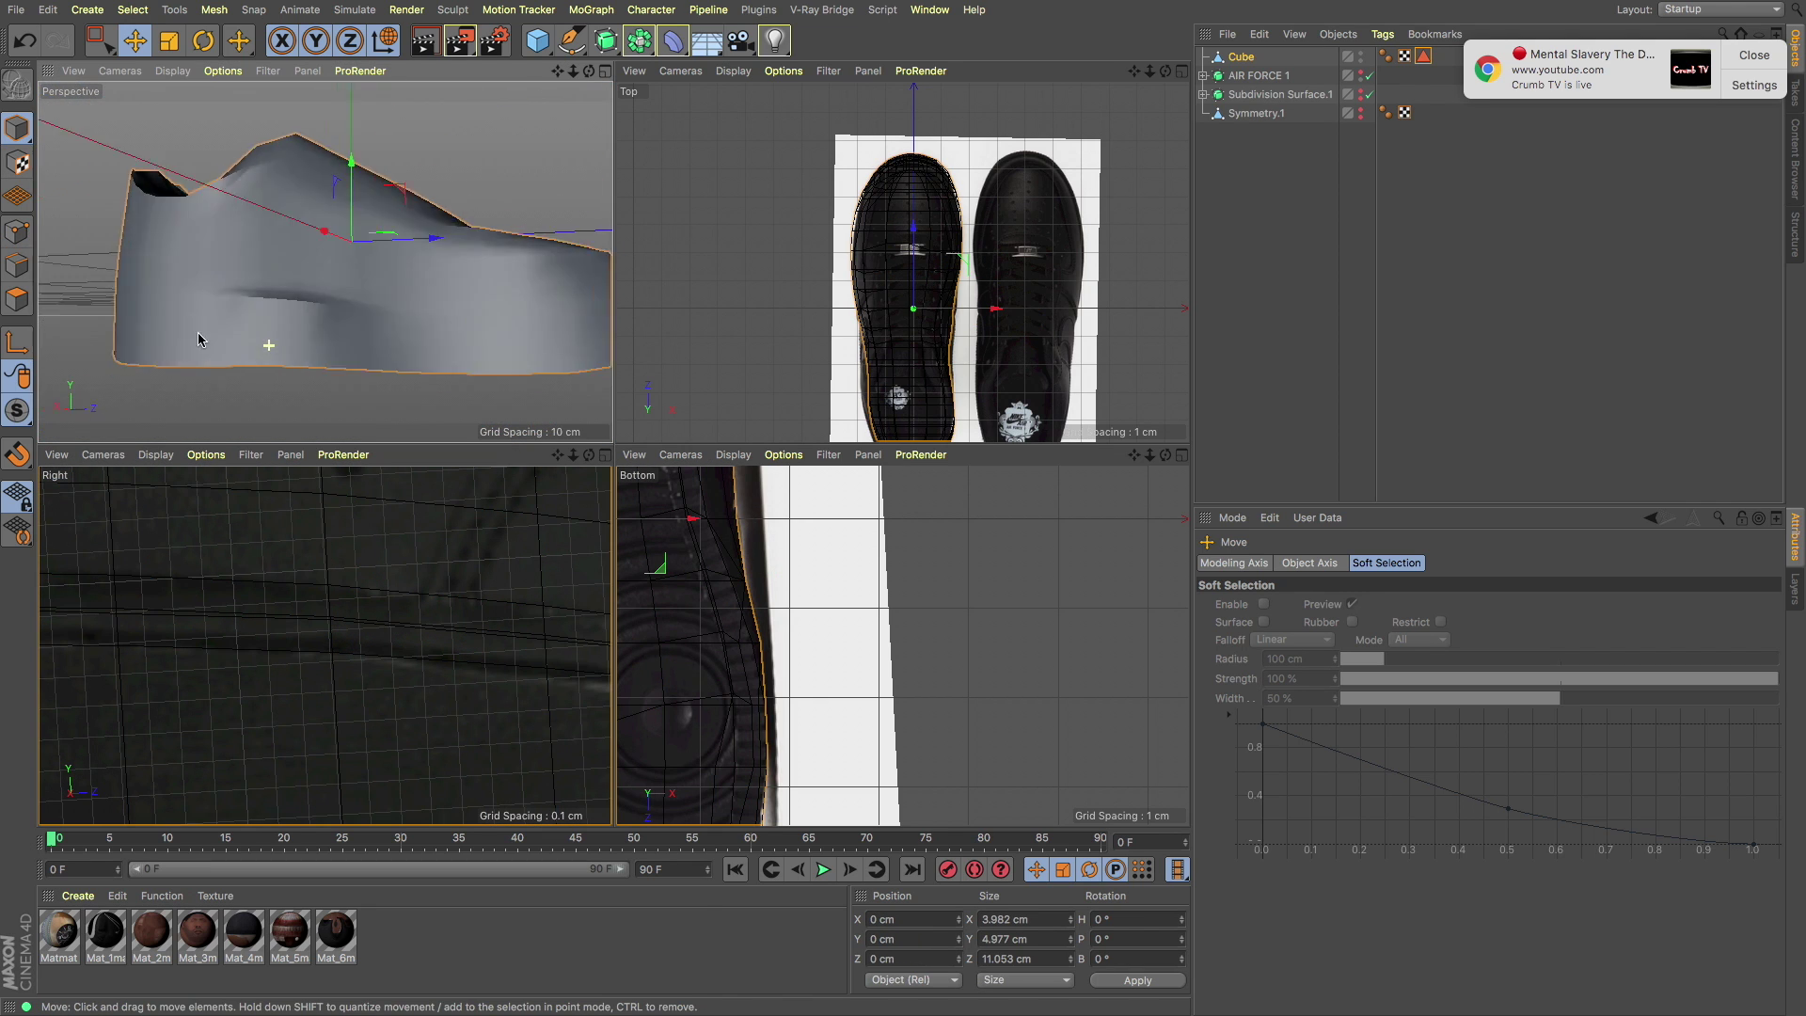
click(605, 71)
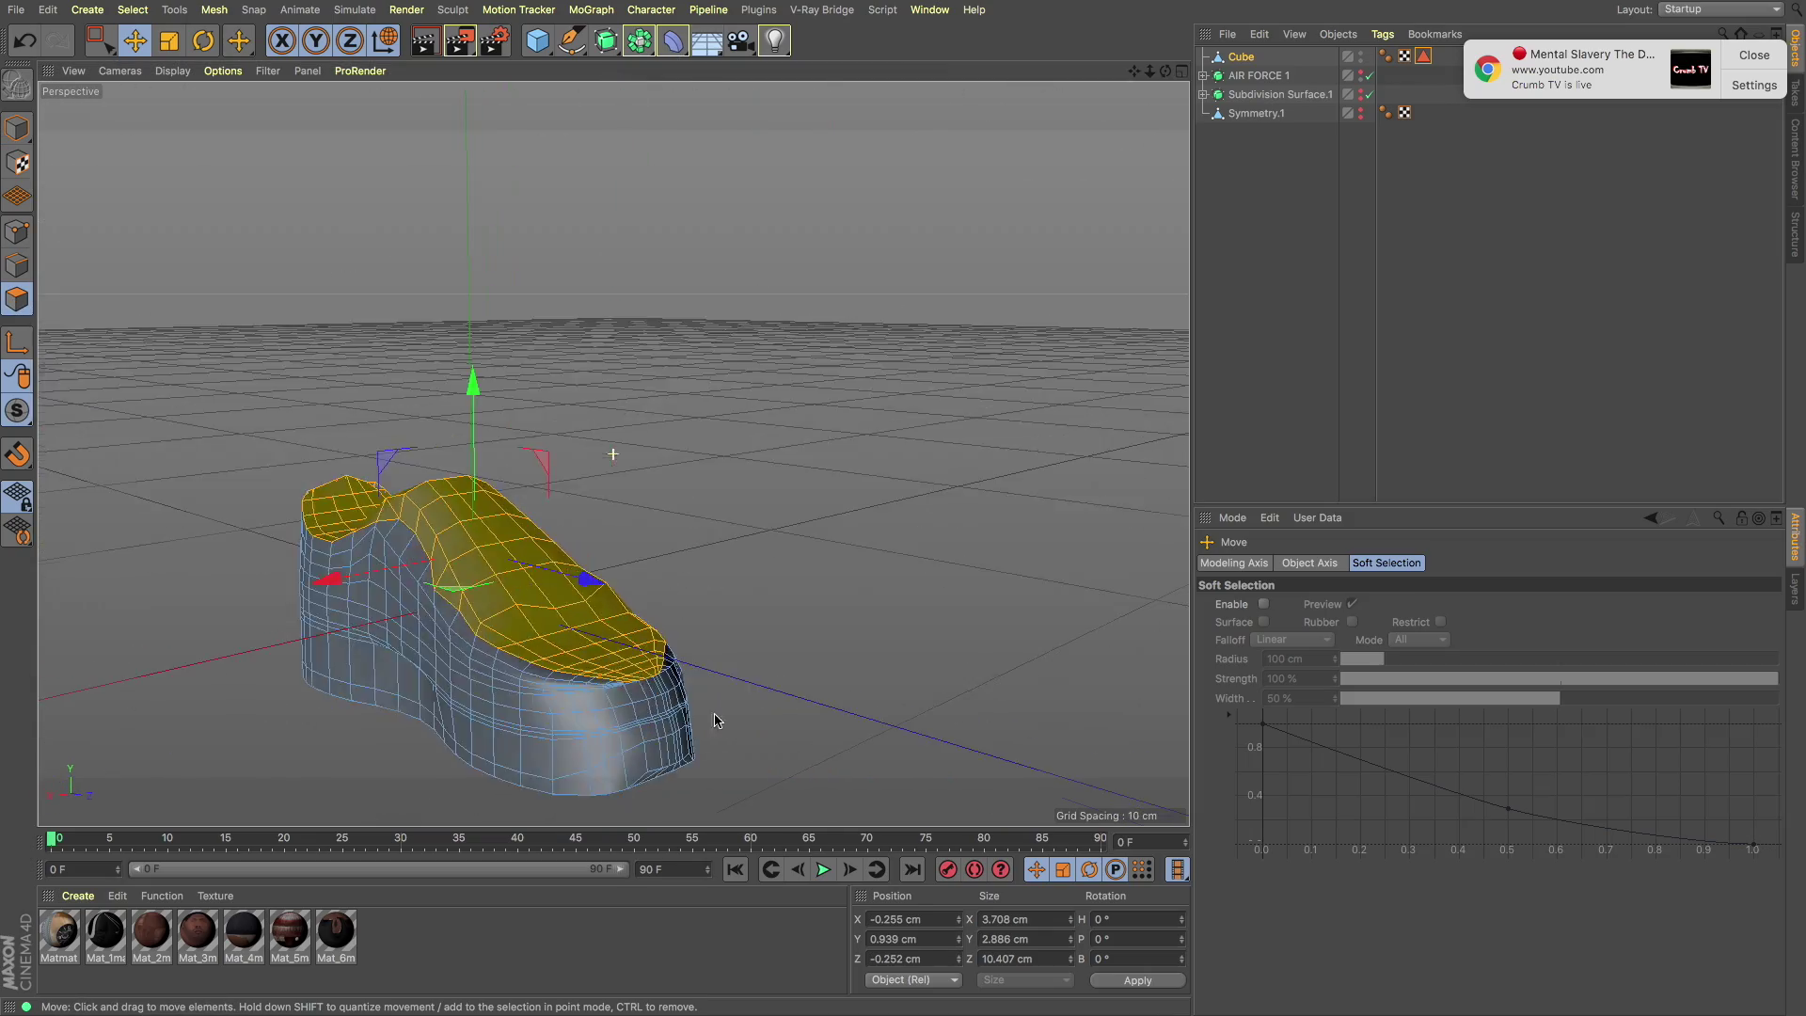
mouse_move(470, 470)
alt+mouse_down()
mouse_move(274, 641)
mouse_move(432, 552)
mouse_move(504, 568)
mouse_move(226, 371)
mouse_move(112, 406)
mouse_move(780, 435)
alt+mouse_up()
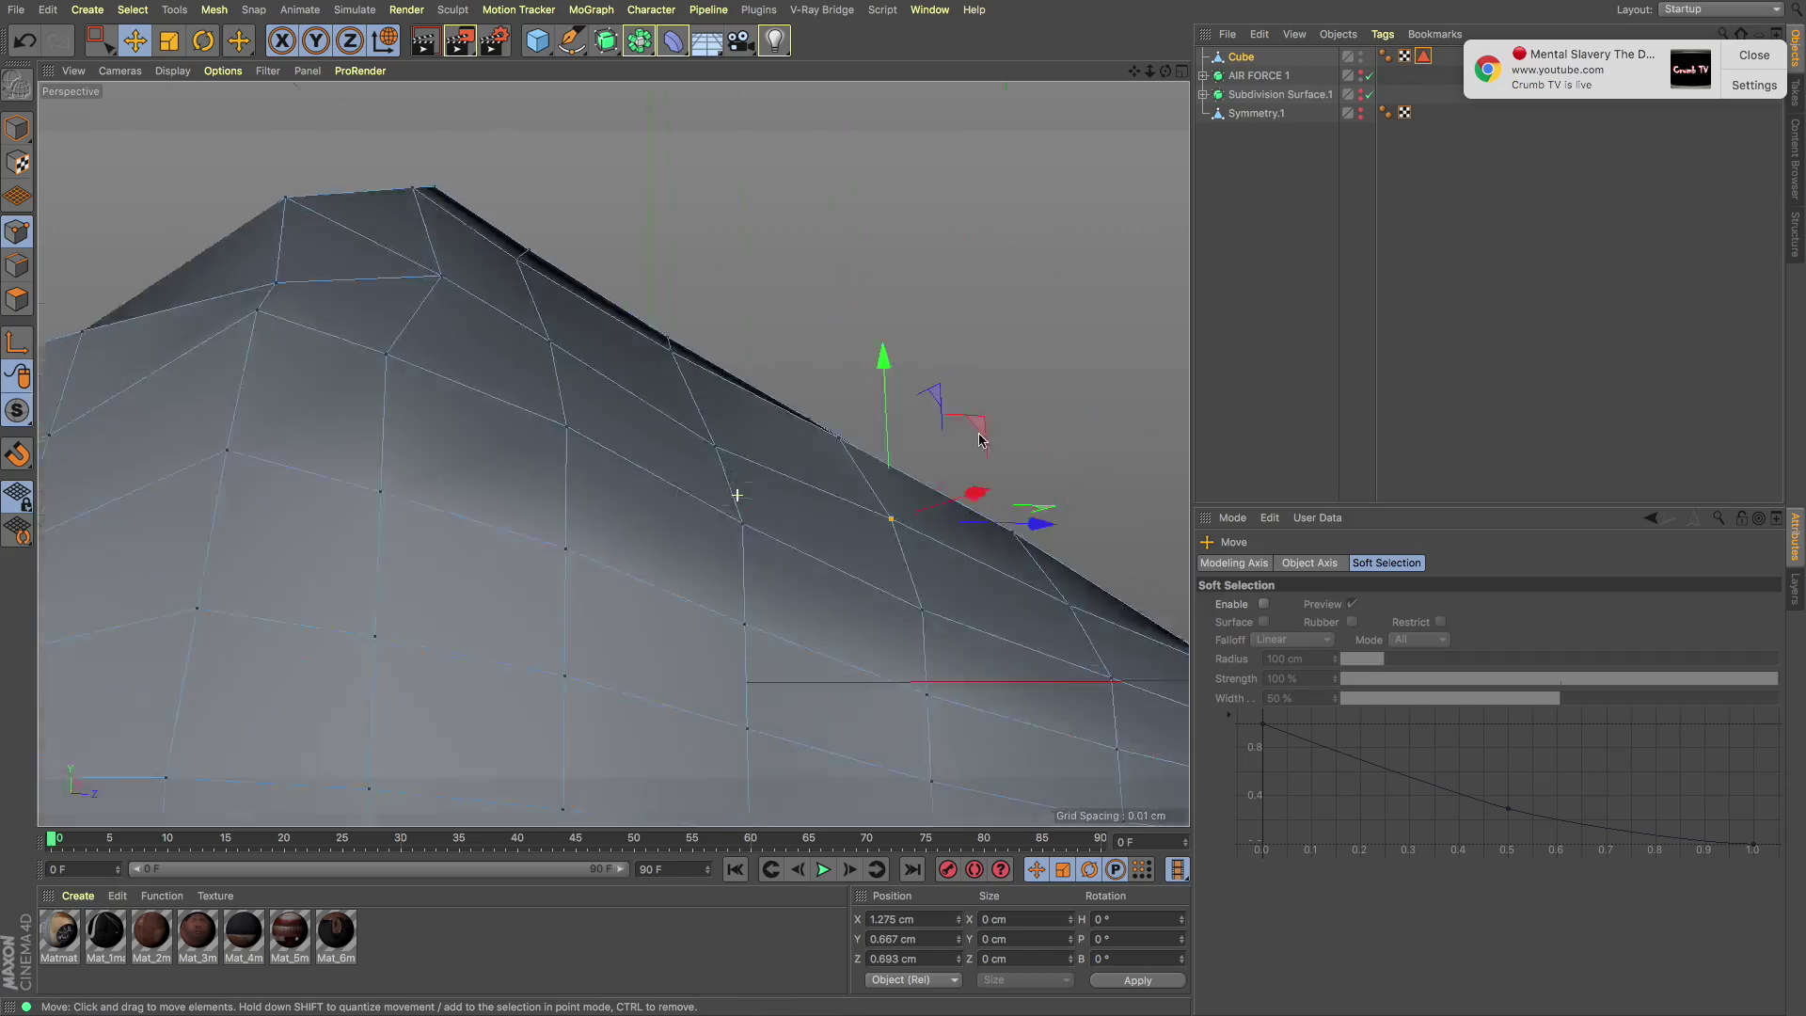
alt+drag(715, 320, 626, 435)
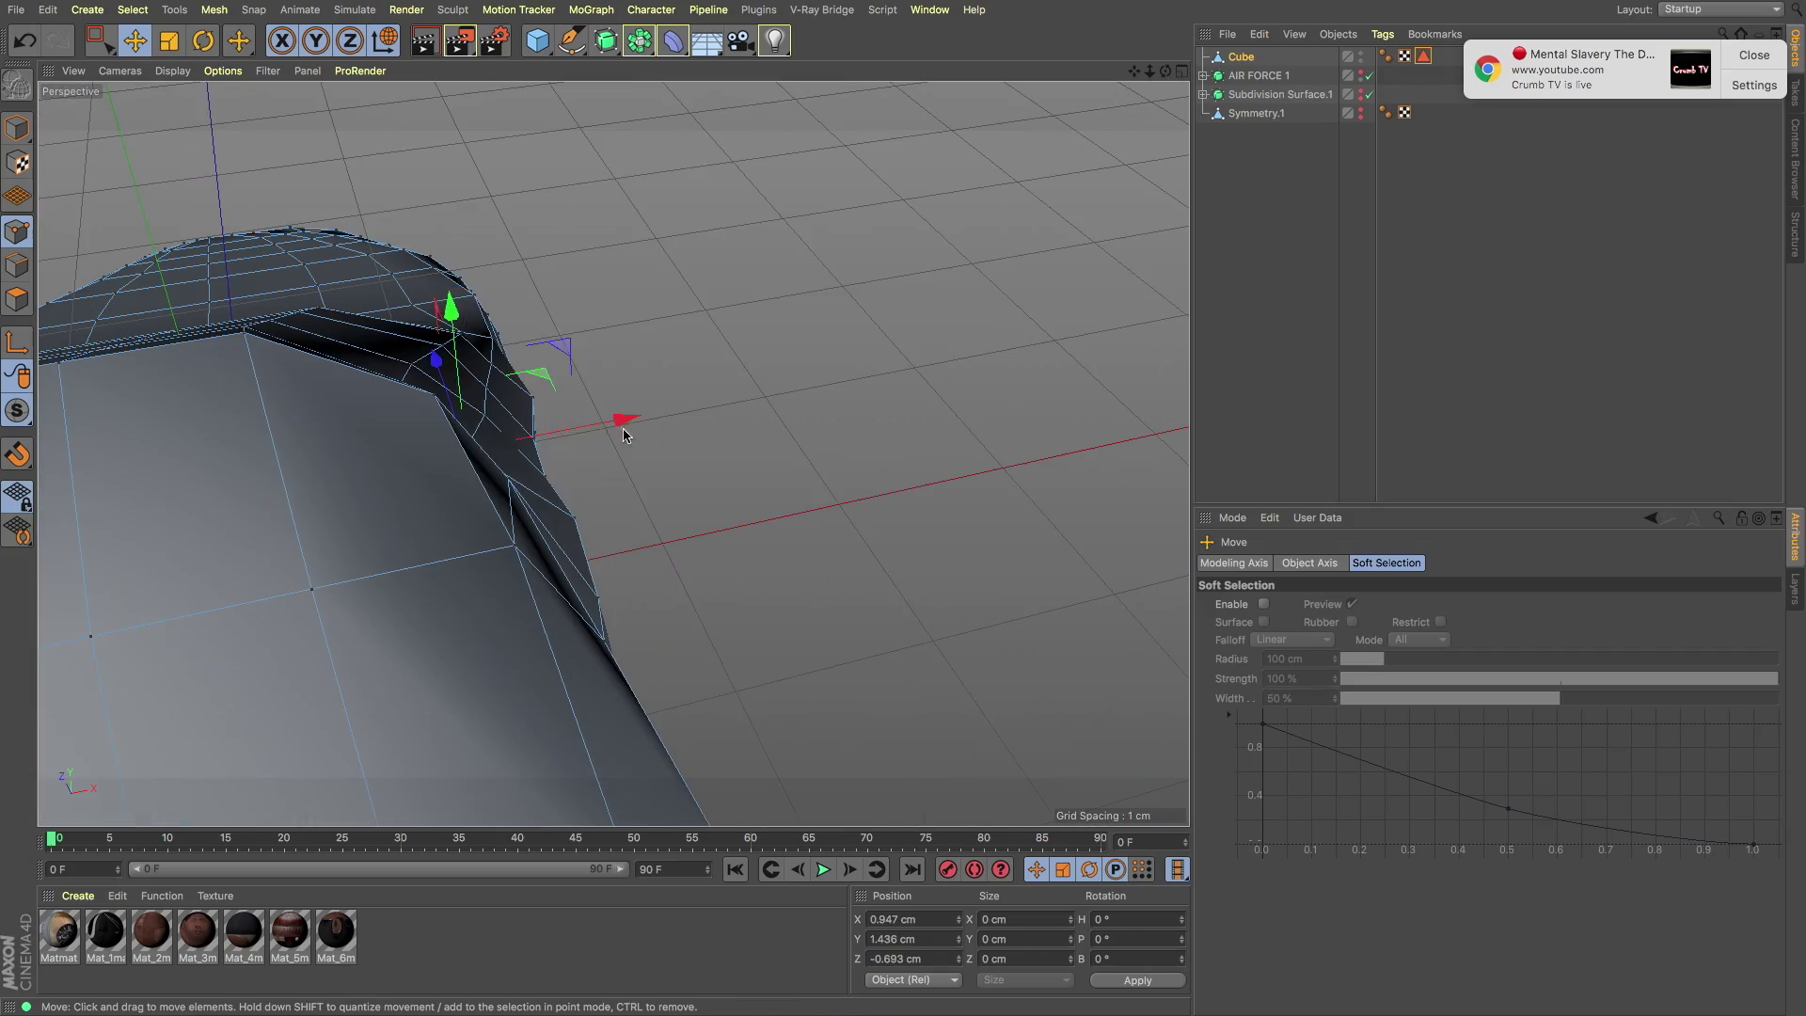
mouse_move(481, 354)
alt+mouse_down()
mouse_move(484, 457)
mouse_move(290, 335)
mouse_move(269, 379)
mouse_move(317, 384)
mouse_move(302, 414)
mouse_move(564, 527)
mouse_move(652, 542)
mouse_move(856, 277)
mouse_move(1077, 371)
mouse_move(174, 423)
mouse_move(969, 503)
mouse_move(532, 491)
mouse_move(733, 565)
mouse_move(759, 520)
alt+mouse_up()
key(0)
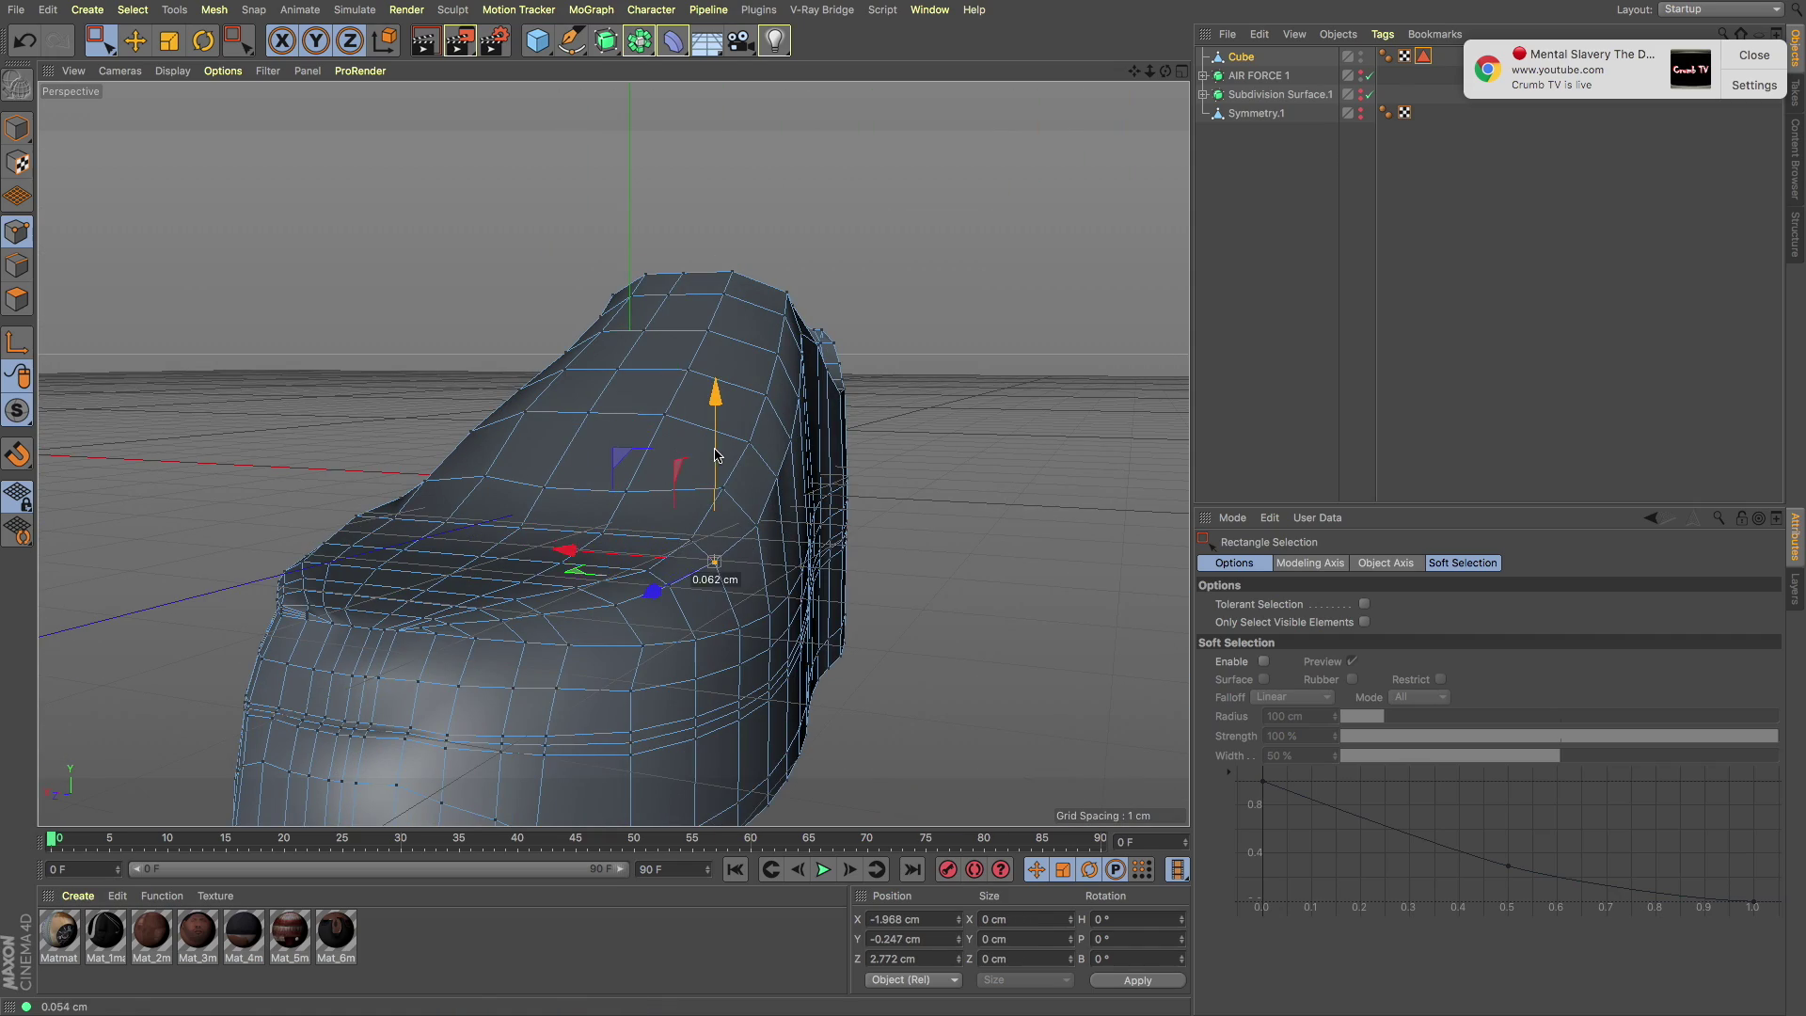
alt+drag(715, 451, 282, 188)
click(27, 43)
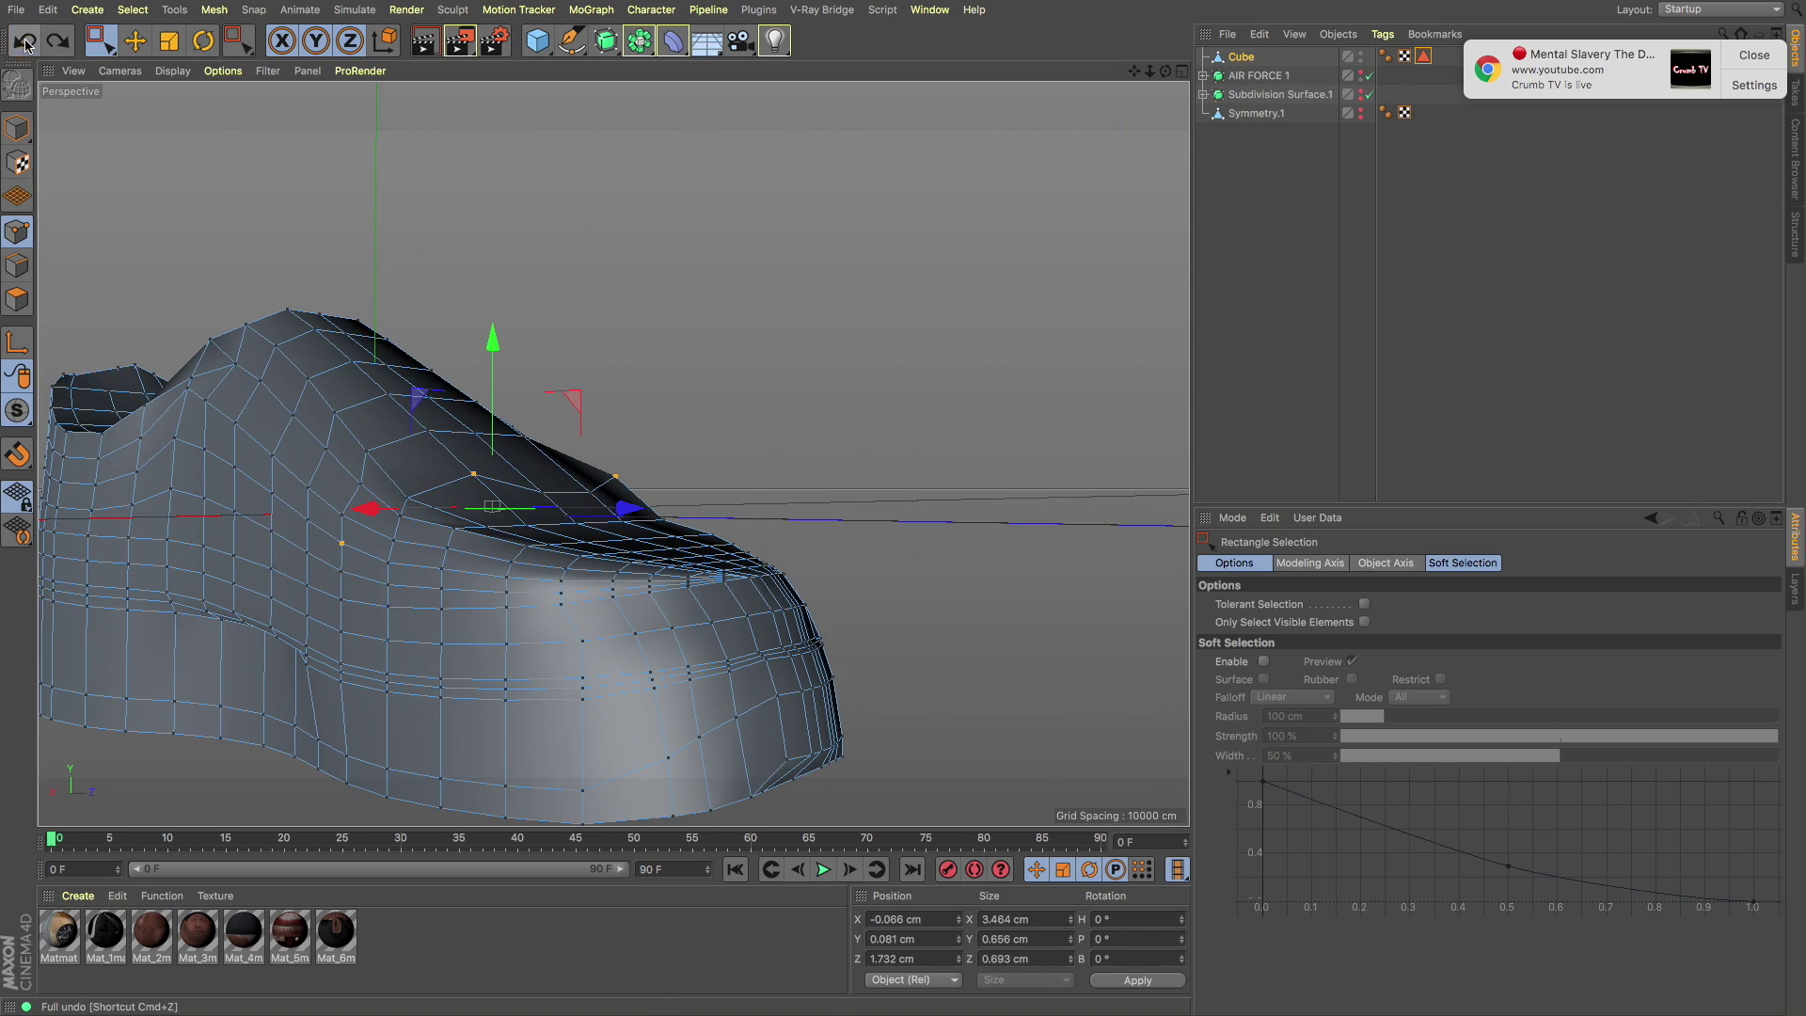
Step: Return to the Move tool and orbit around the heel to inspect the mesh's lower edge
click(132, 52)
mouse_move(471, 376)
alt+mouse_down()
mouse_move(611, 395)
mouse_move(735, 379)
alt+mouse_up()
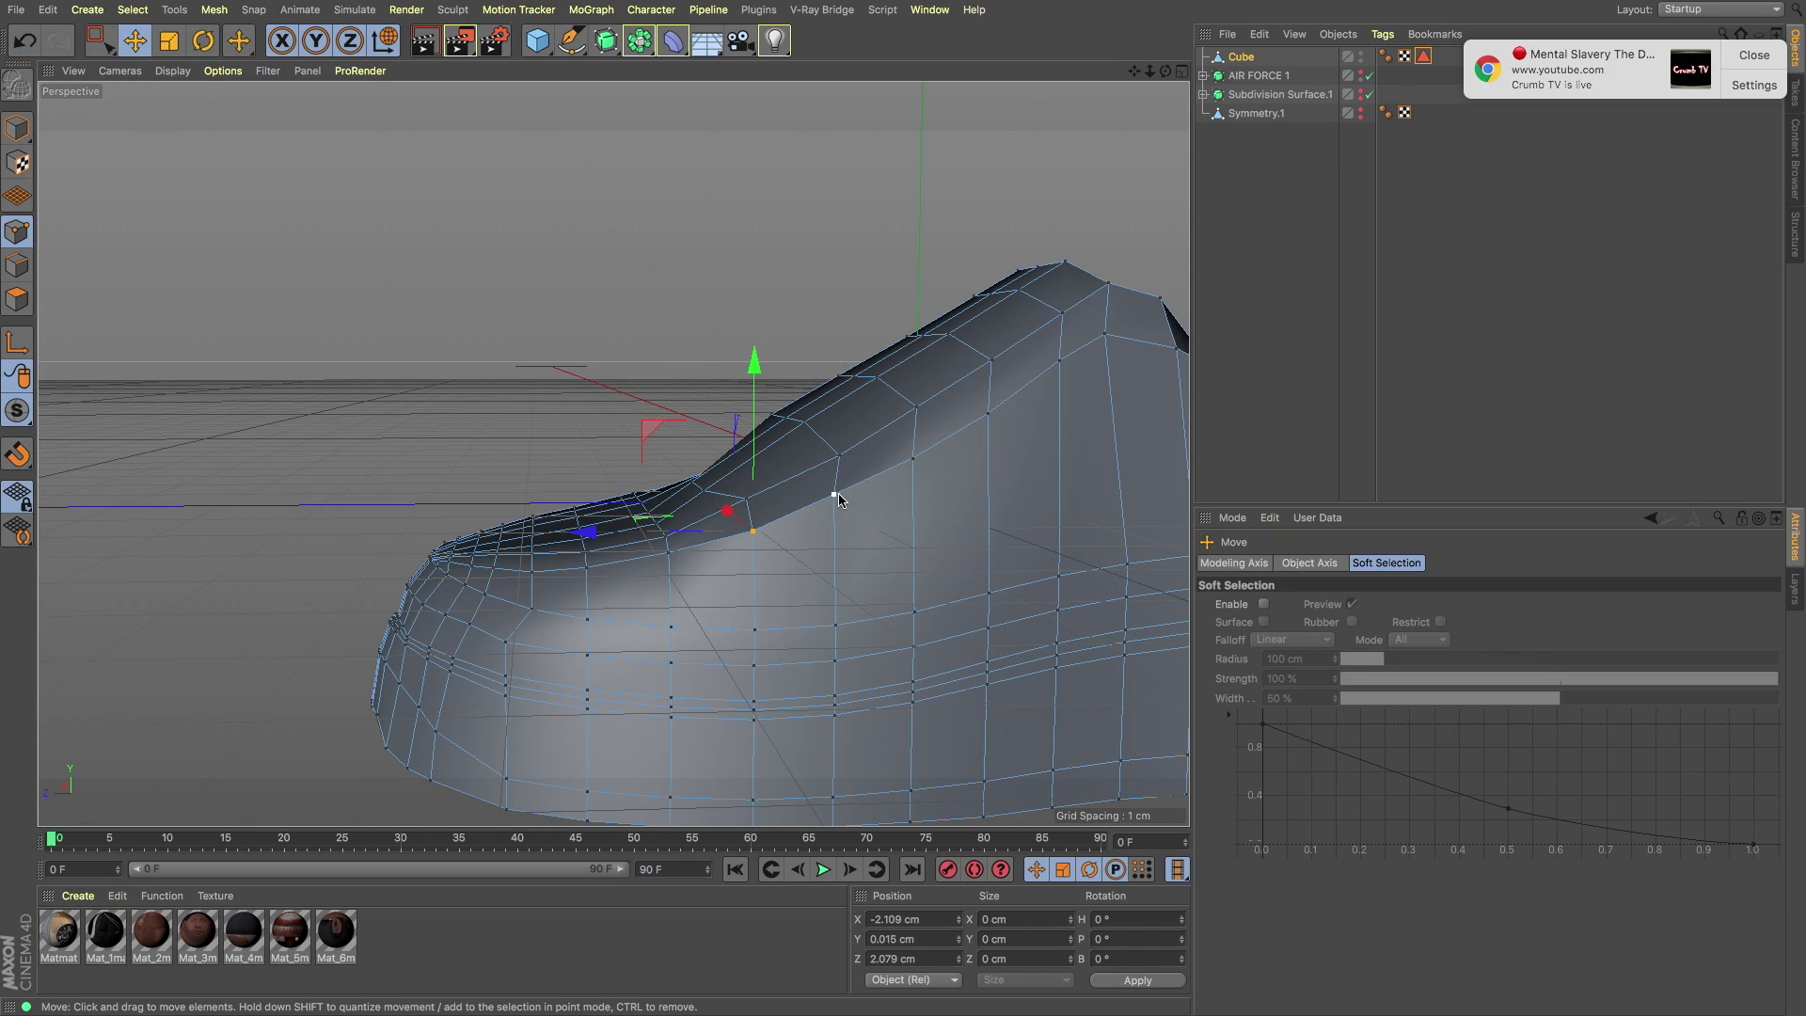
mouse_move(816, 421)
alt+mouse_down()
mouse_move(419, 517)
mouse_move(504, 417)
mouse_move(619, 492)
alt+mouse_up()
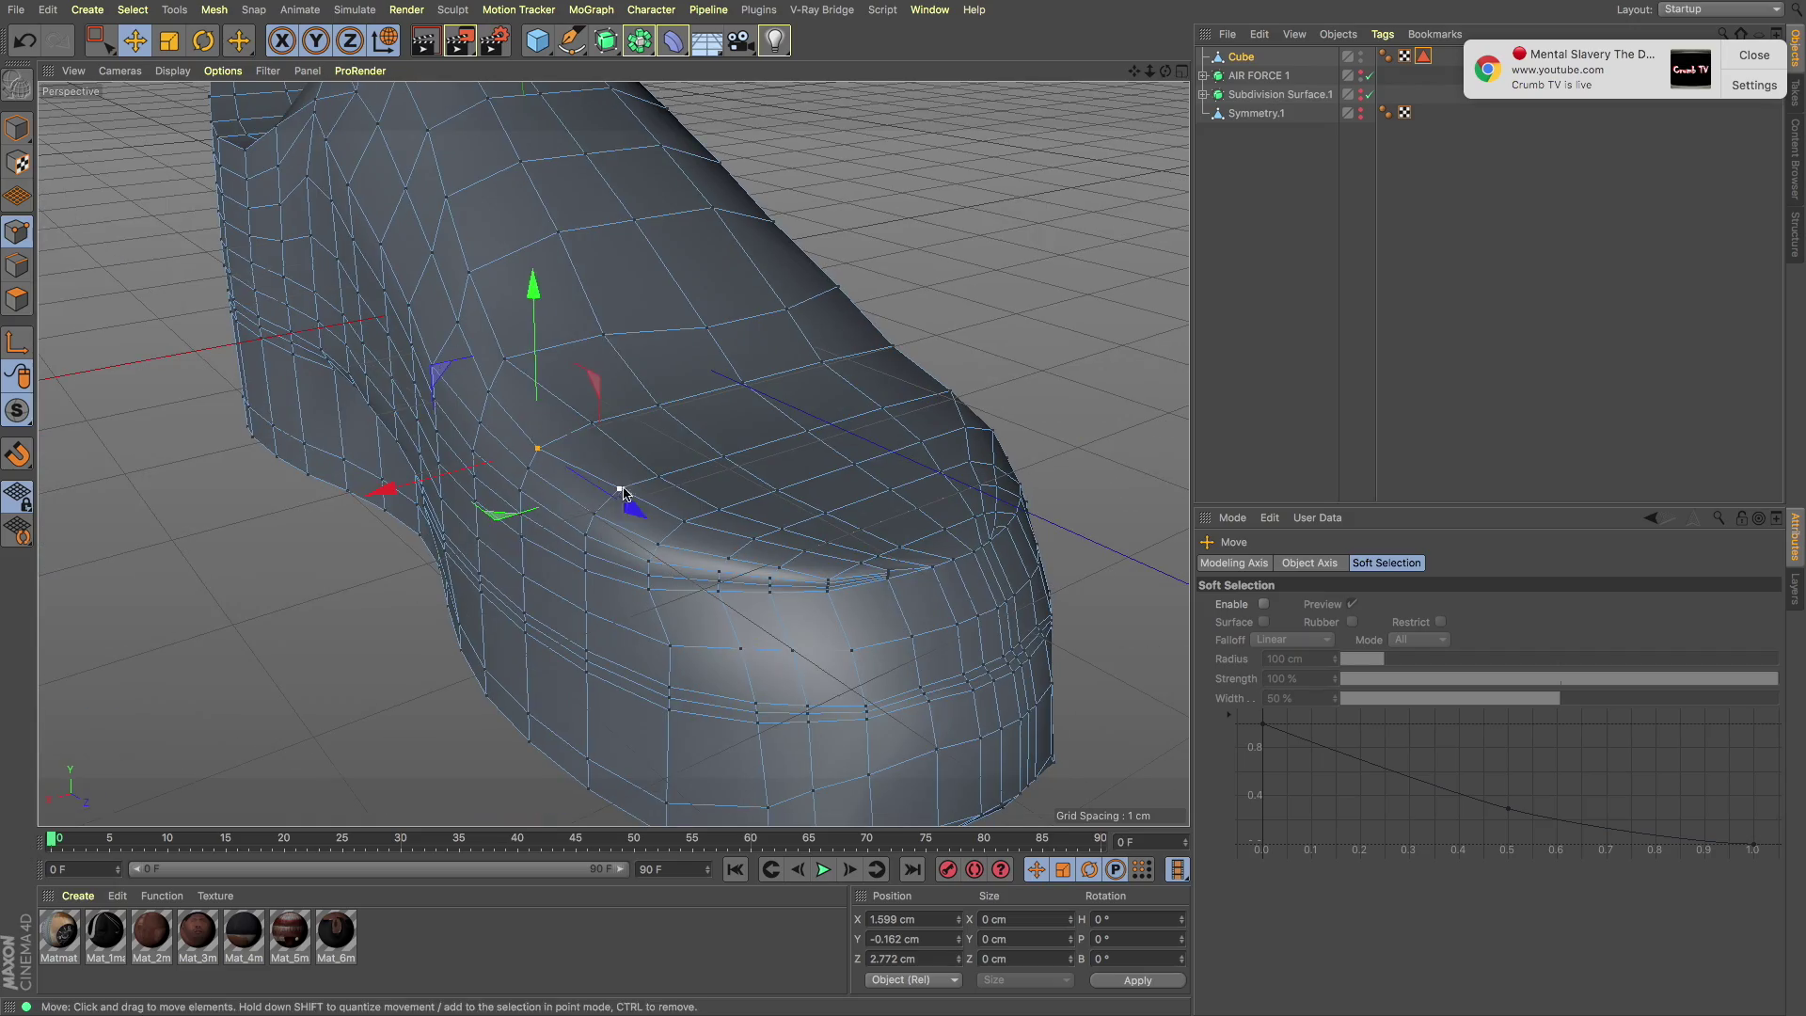
mouse_move(625, 425)
alt+mouse_down()
mouse_move(593, 453)
mouse_move(335, 371)
mouse_move(657, 564)
mouse_move(371, 553)
mouse_move(882, 604)
alt+mouse_up()
alt+right_drag(883, 604, 480, 615)
mouse_move(469, 596)
alt+mouse_down()
mouse_move(738, 537)
mouse_move(526, 527)
mouse_move(738, 536)
mouse_move(423, 581)
mouse_move(540, 612)
mouse_move(661, 564)
mouse_move(859, 568)
mouse_move(592, 589)
mouse_move(793, 444)
mouse_move(739, 639)
alt+mouse_up()
Step: Apply Stitch and Sew to the edge loop under the toe bulge, then return to Move
key(m)
key(p)
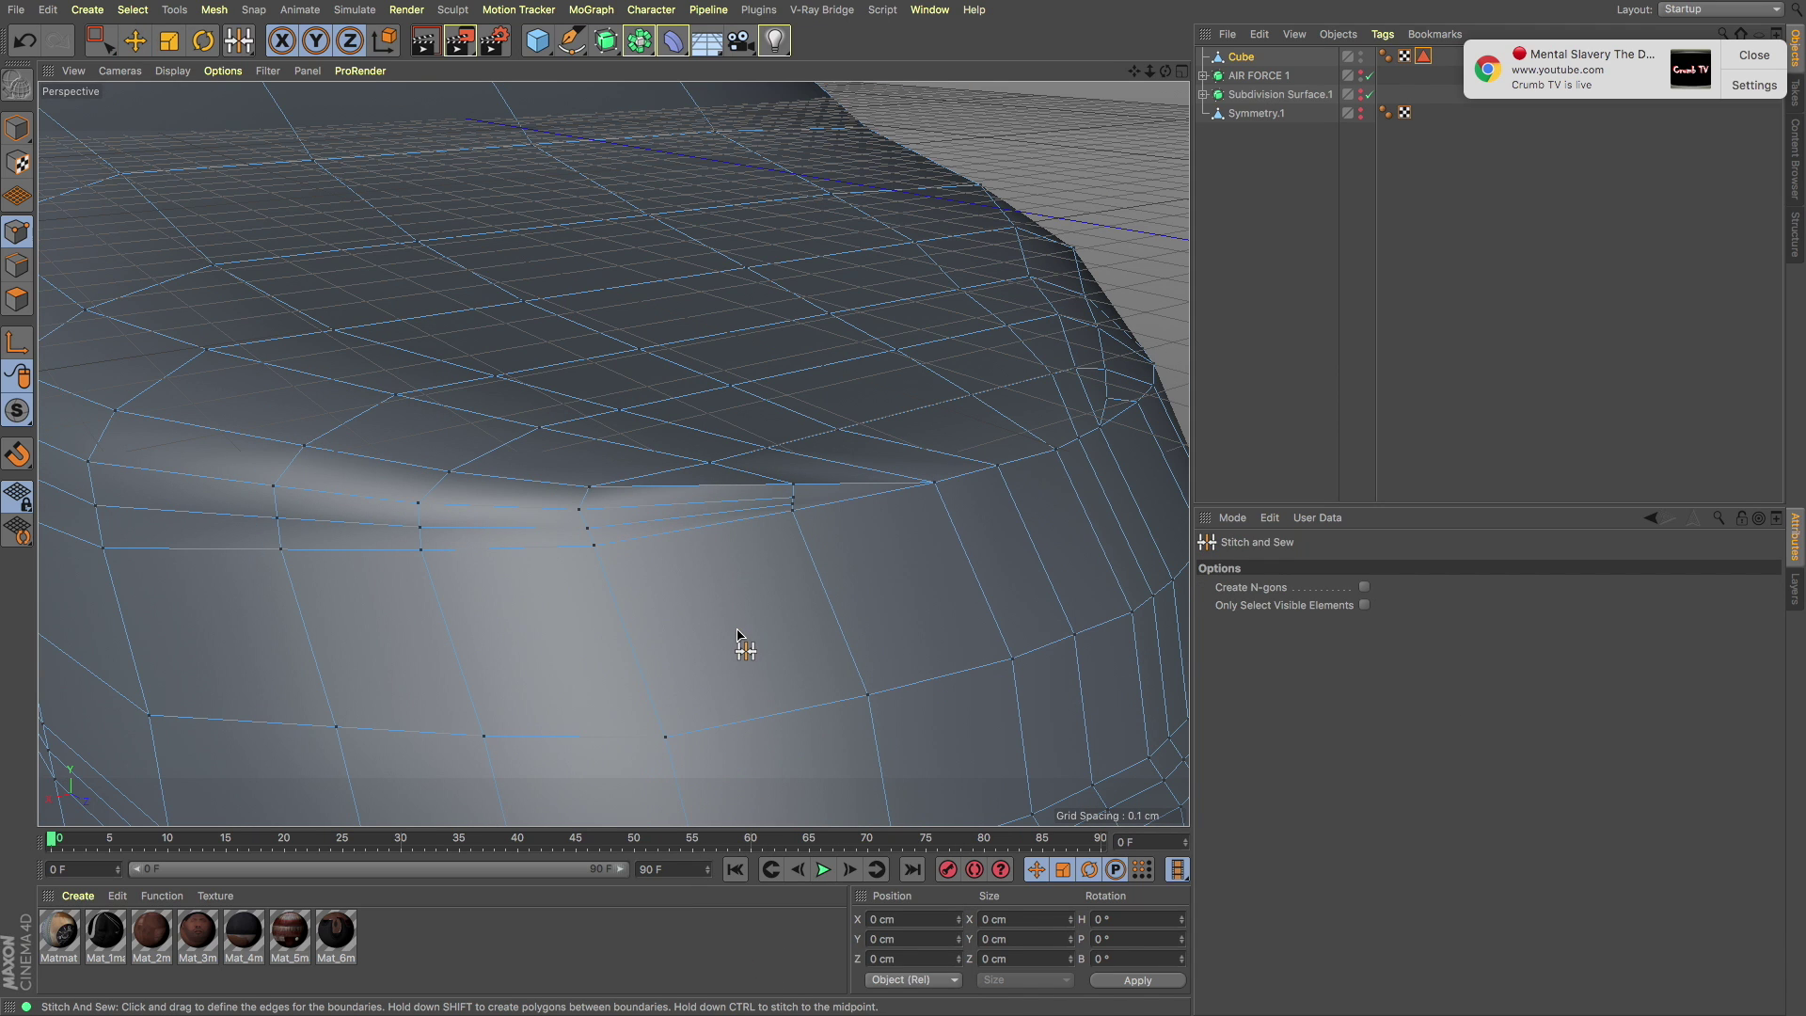
alt+drag(628, 585, 121, 250)
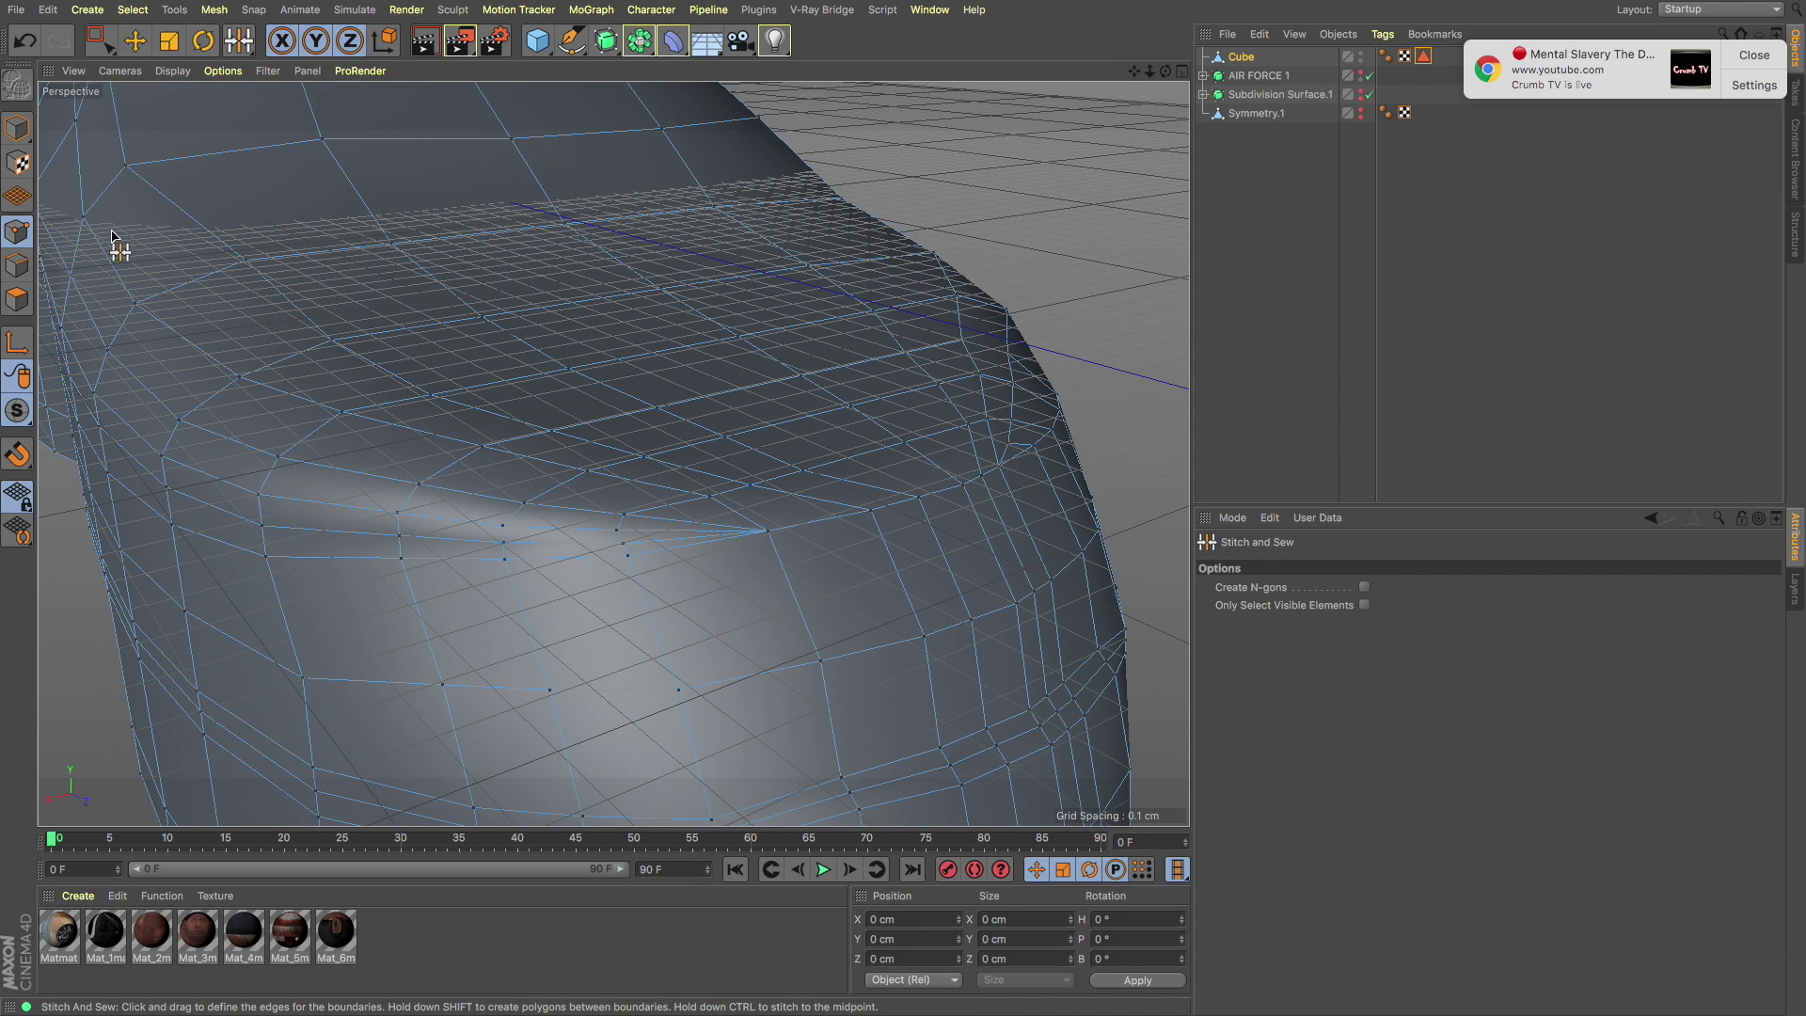
key(e)
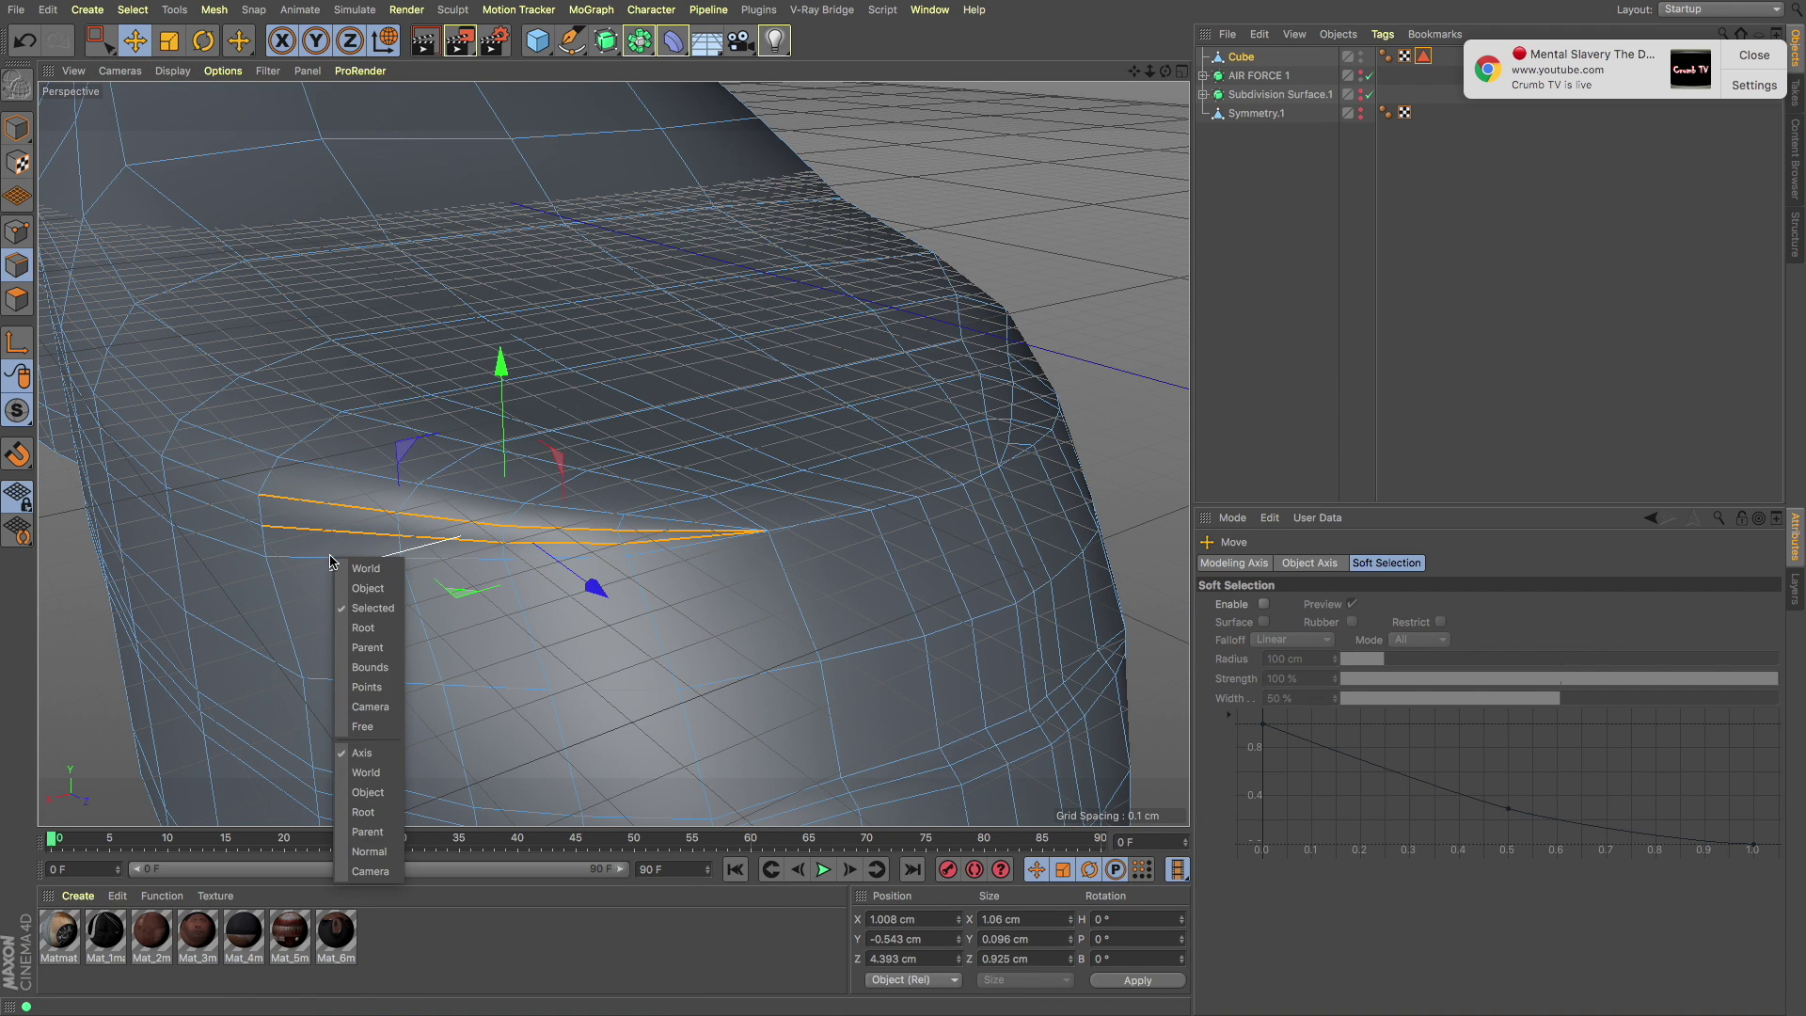
click(331, 561)
mouse_move(390, 555)
alt+mouse_down()
mouse_move(326, 564)
mouse_move(633, 560)
mouse_move(355, 518)
mouse_move(282, 624)
mouse_move(487, 605)
mouse_move(367, 633)
mouse_move(492, 507)
alt+mouse_up()
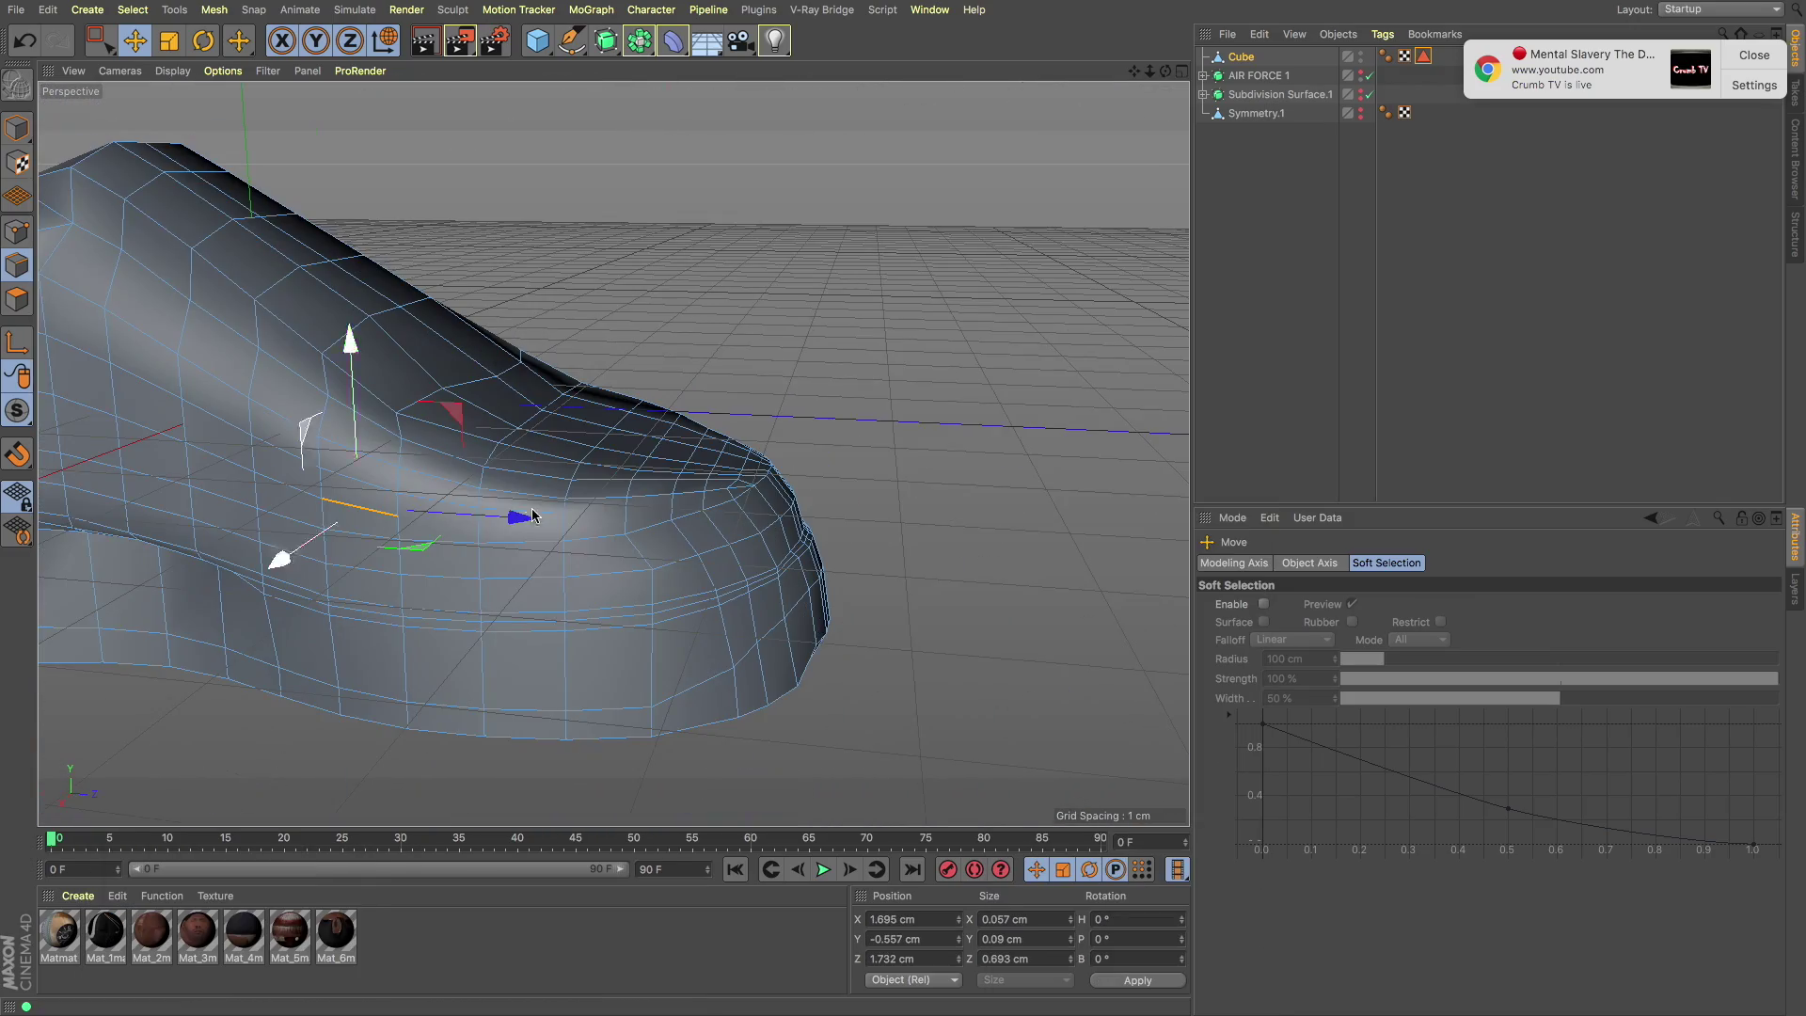
alt+drag(151, 431, 410, 391)
mouse_move(287, 406)
alt+mouse_down()
mouse_move(611, 455)
mouse_move(238, 453)
mouse_move(251, 605)
mouse_move(322, 579)
alt+mouse_up()
click(414, 380)
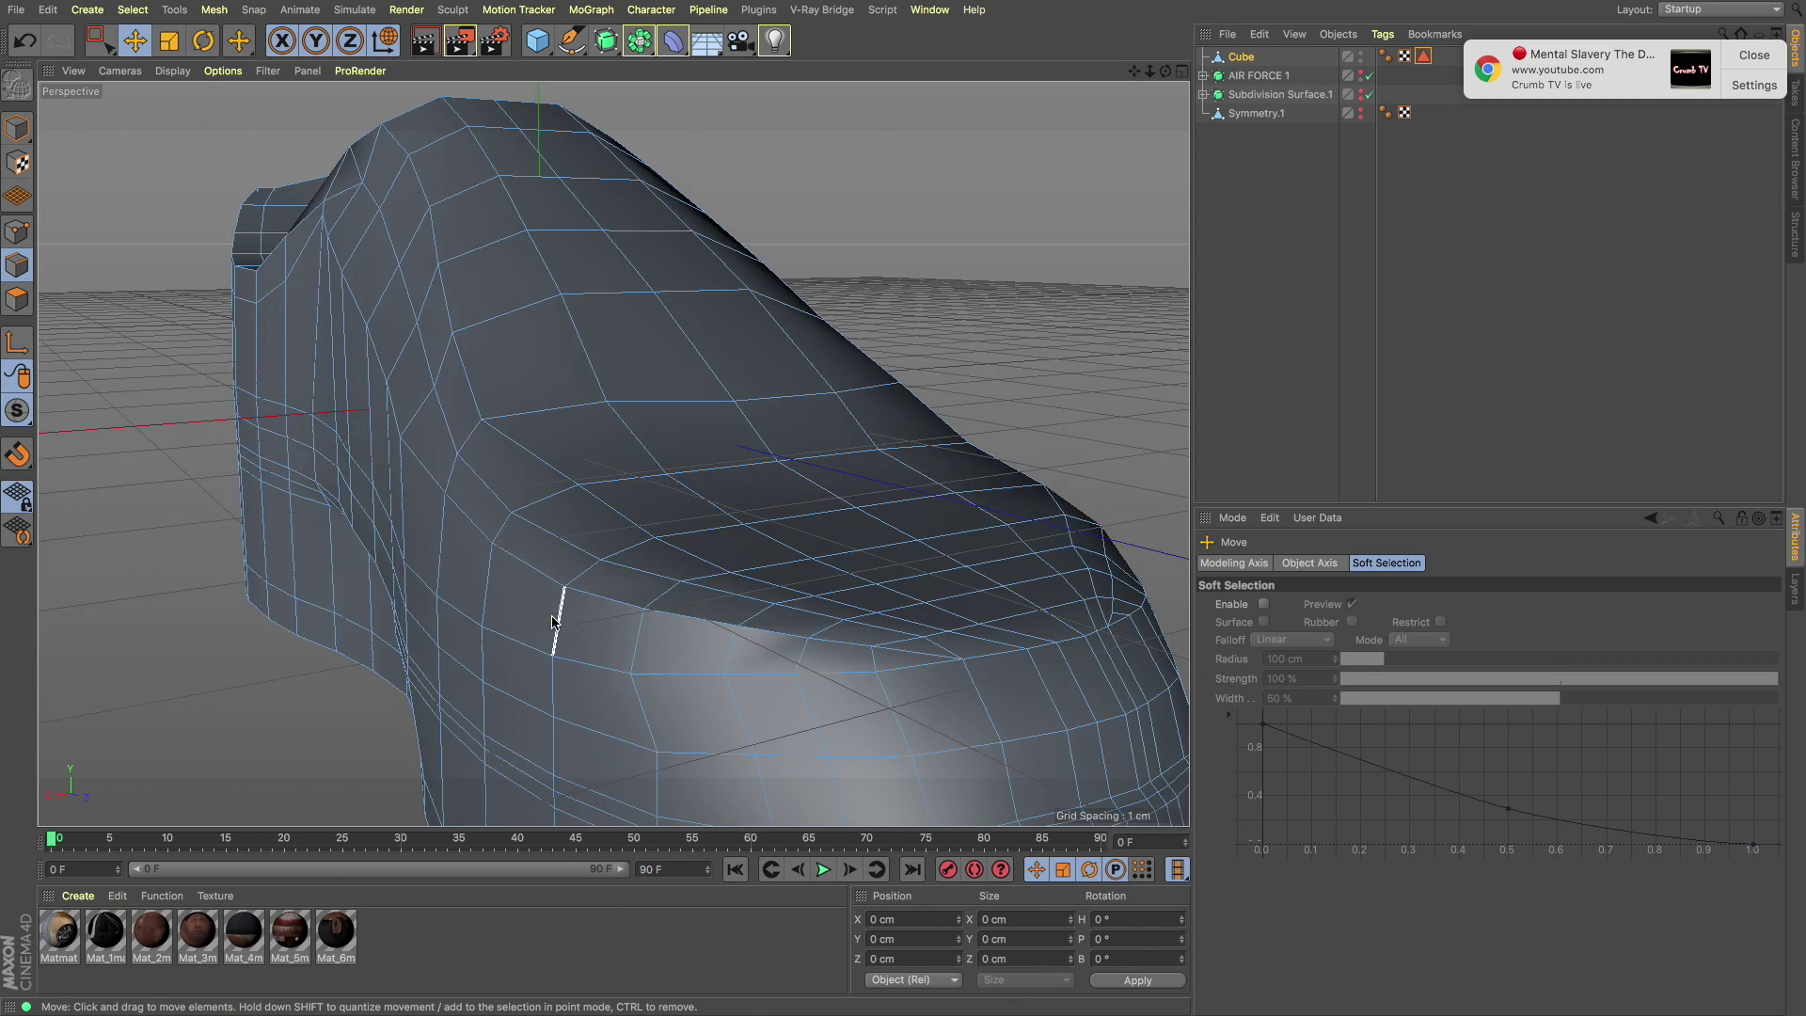
Step: Nudge the points on top of the shoe mesh, then undo those edits
mouse_move(854, 540)
alt+mouse_down()
mouse_move(955, 646)
mouse_move(778, 612)
mouse_move(527, 624)
mouse_move(899, 646)
mouse_move(302, 628)
alt+mouse_up()
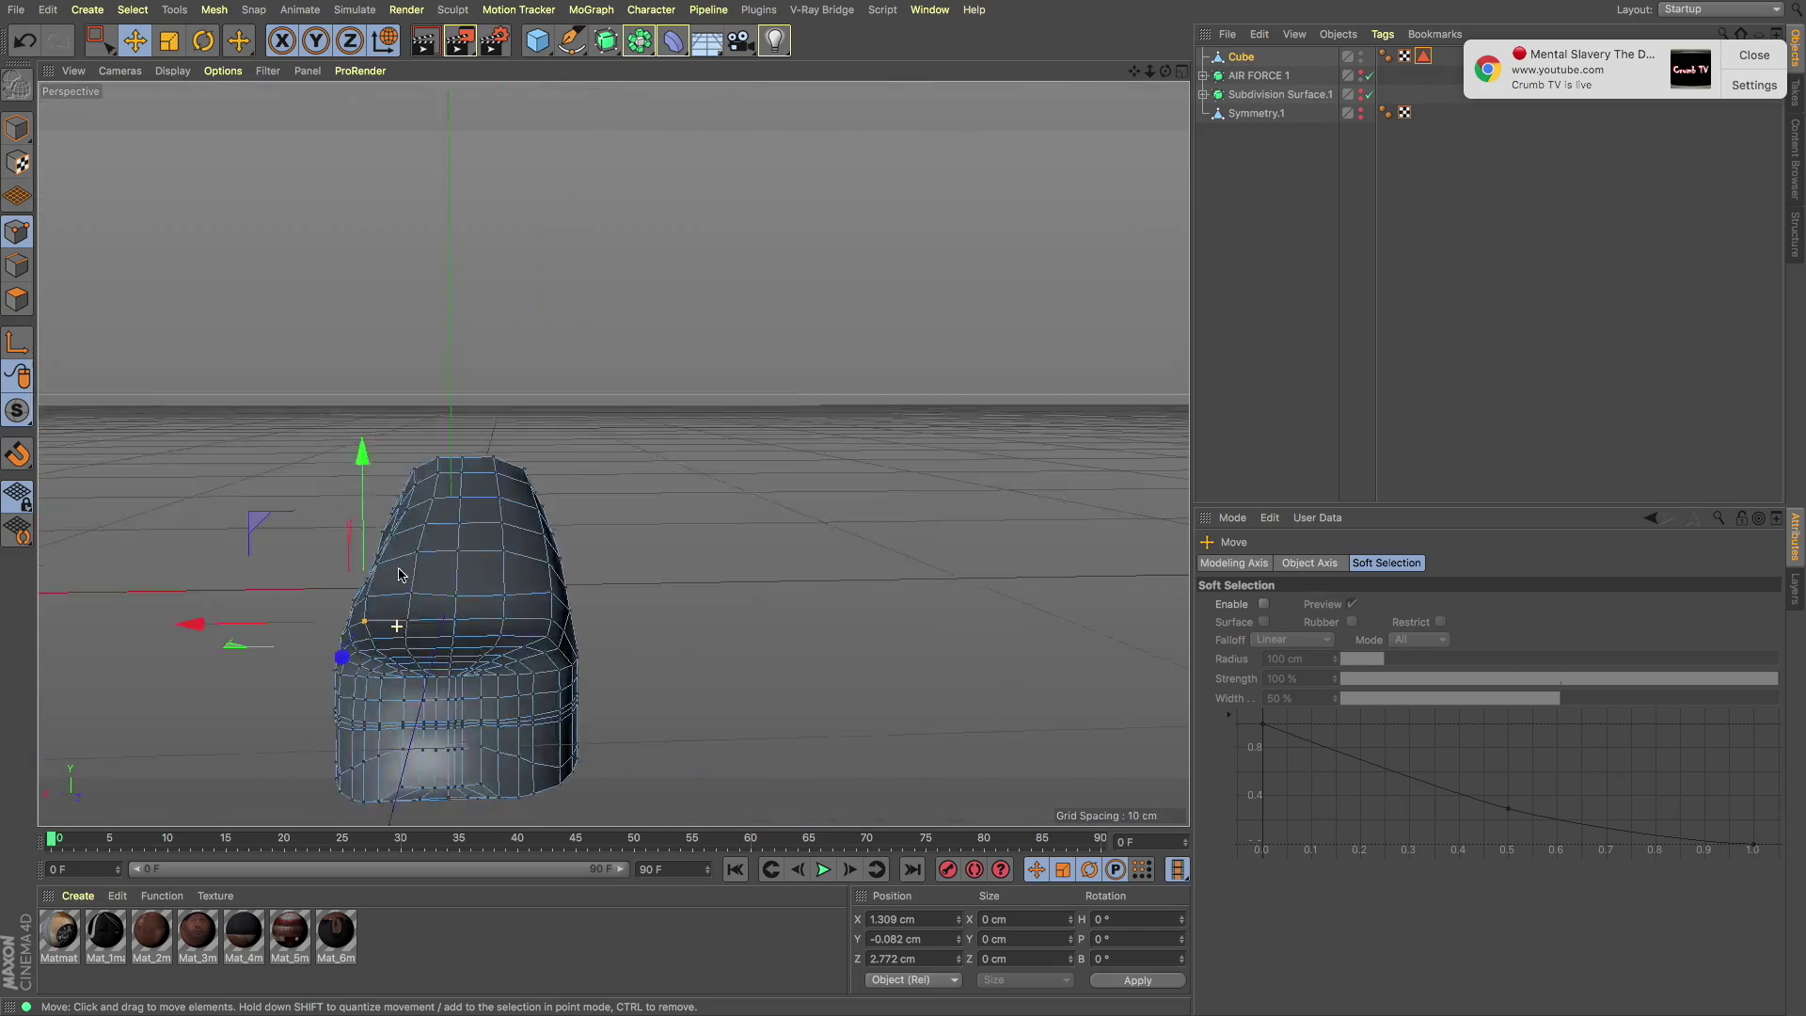
alt+drag(398, 574, 428, 771)
mouse_move(483, 700)
alt+mouse_down()
mouse_move(483, 766)
mouse_move(469, 636)
alt+mouse_up()
mouse_move(562, 693)
alt+mouse_down()
mouse_move(520, 658)
mouse_move(550, 637)
alt+mouse_up()
mouse_move(578, 568)
alt+mouse_down()
mouse_move(202, 677)
mouse_move(235, 658)
alt+mouse_up()
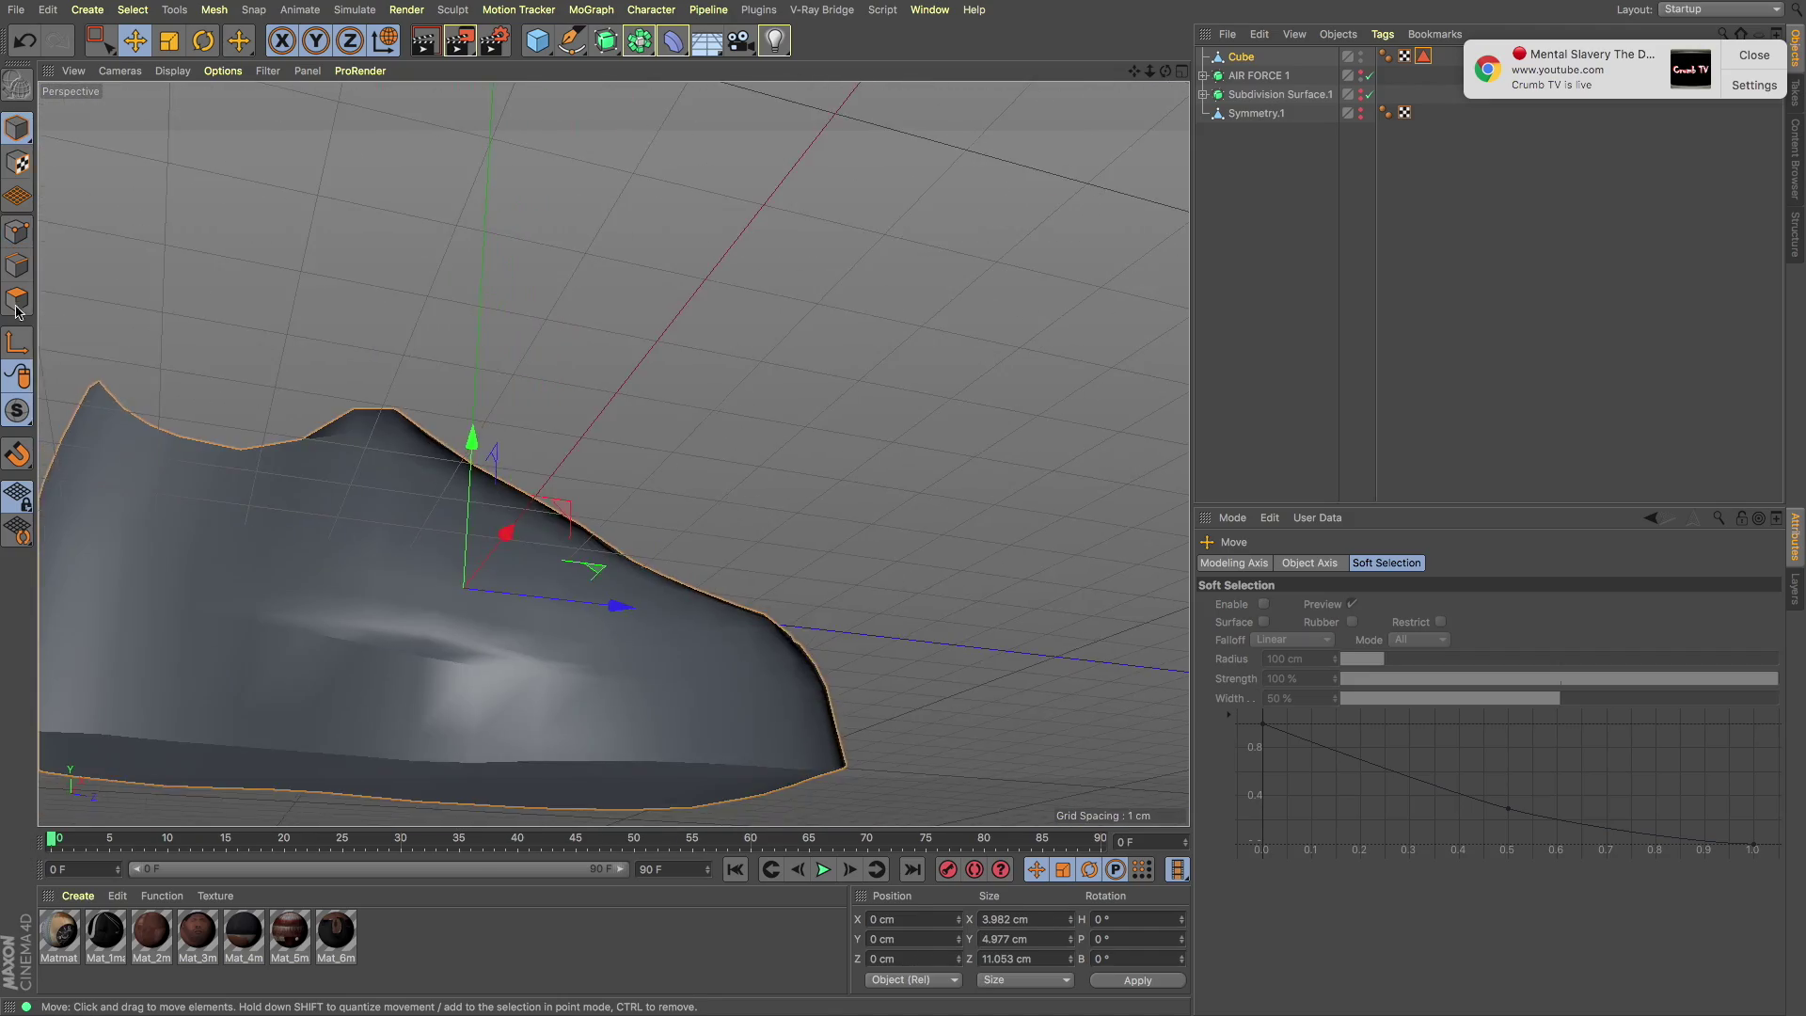
alt+right_drag(235, 658, 282, 625)
mouse_move(282, 625)
alt+mouse_down()
mouse_move(428, 633)
mouse_move(626, 743)
mouse_move(647, 734)
mouse_move(366, 572)
alt+mouse_up()
key(ctrl+shift+z)
key(ctrl+shift+z)
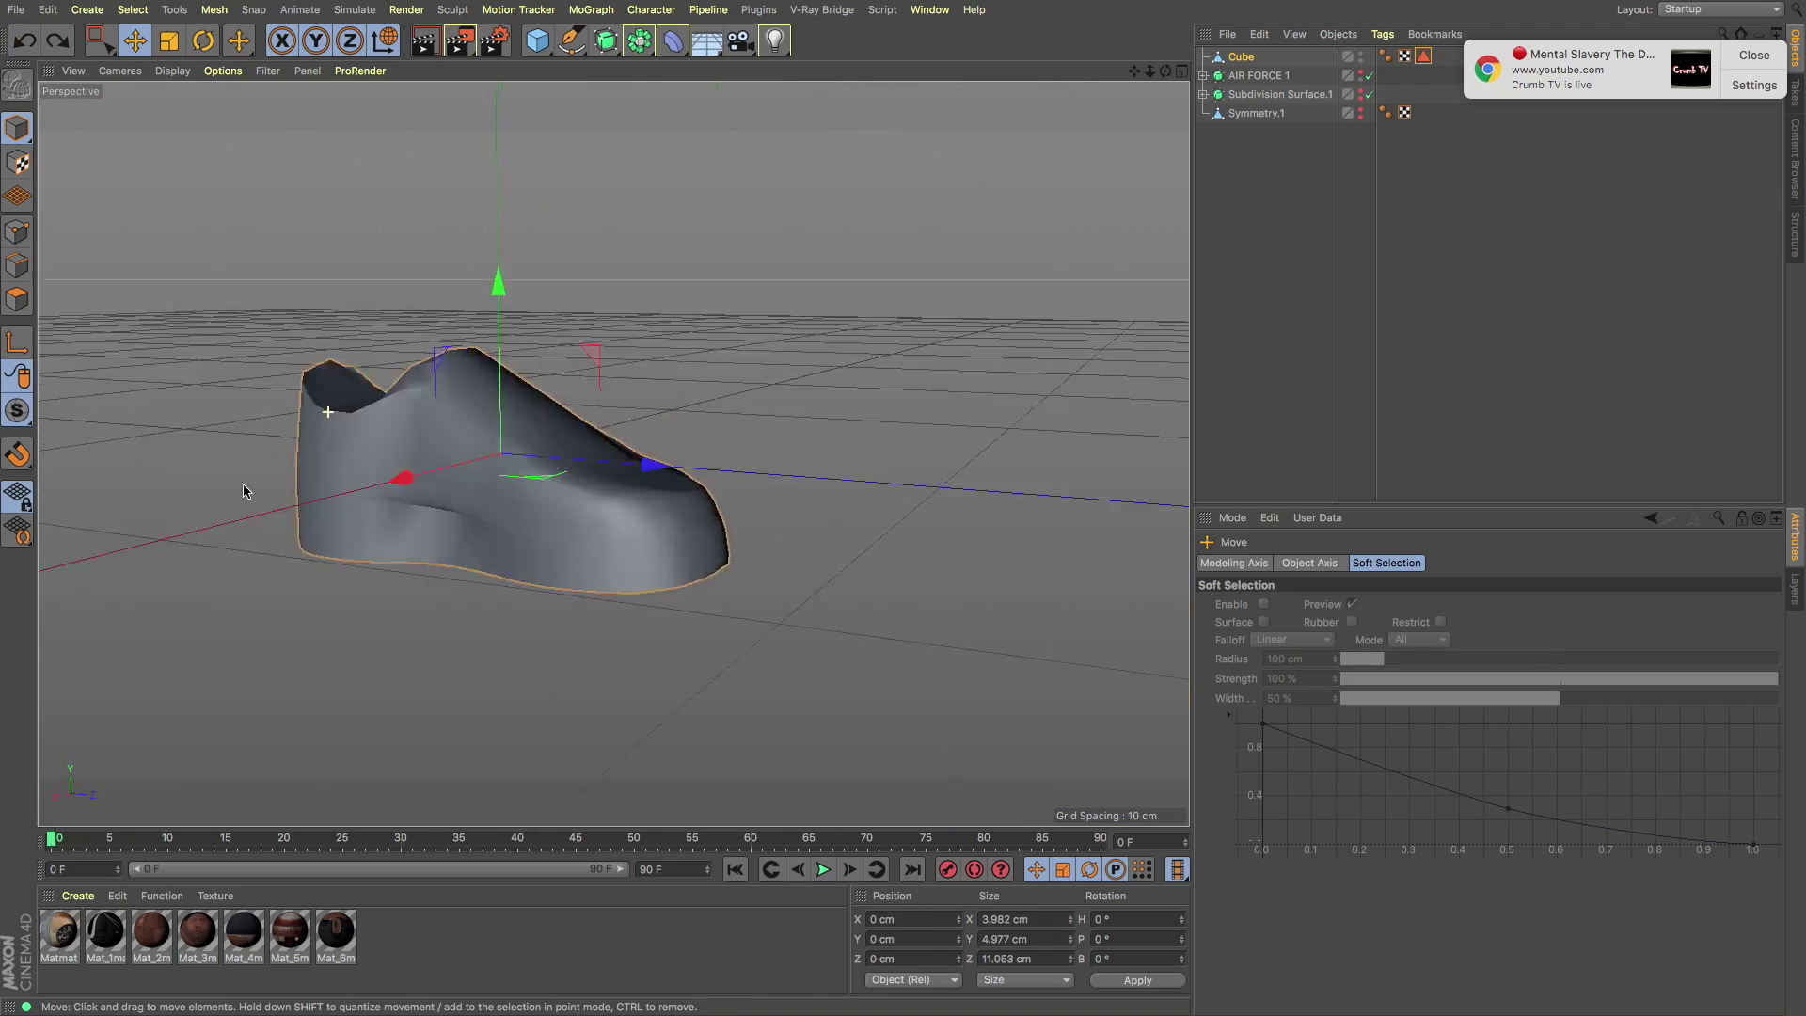
key(ctrl+shift+z)
Step: Parent the Cube under a new Subdivision Surface and select polygon bands in the four-view layout
alt+click(640, 40)
mouse_move(658, 451)
alt+mouse_down()
mouse_move(605, 471)
mouse_move(286, 471)
mouse_move(235, 451)
alt+mouse_up()
click(17, 301)
mouse_move(602, 452)
alt+mouse_down()
mouse_move(428, 611)
mouse_move(617, 475)
mouse_move(400, 426)
alt+mouse_up()
click(573, 484)
click(1182, 73)
scroll(432, 652, down, 3)
scroll(432, 653, down, 2)
scroll(869, 350, up, 5)
scroll(869, 350, down, 3)
alt+drag(280, 266, 310, 282)
click(475, 342)
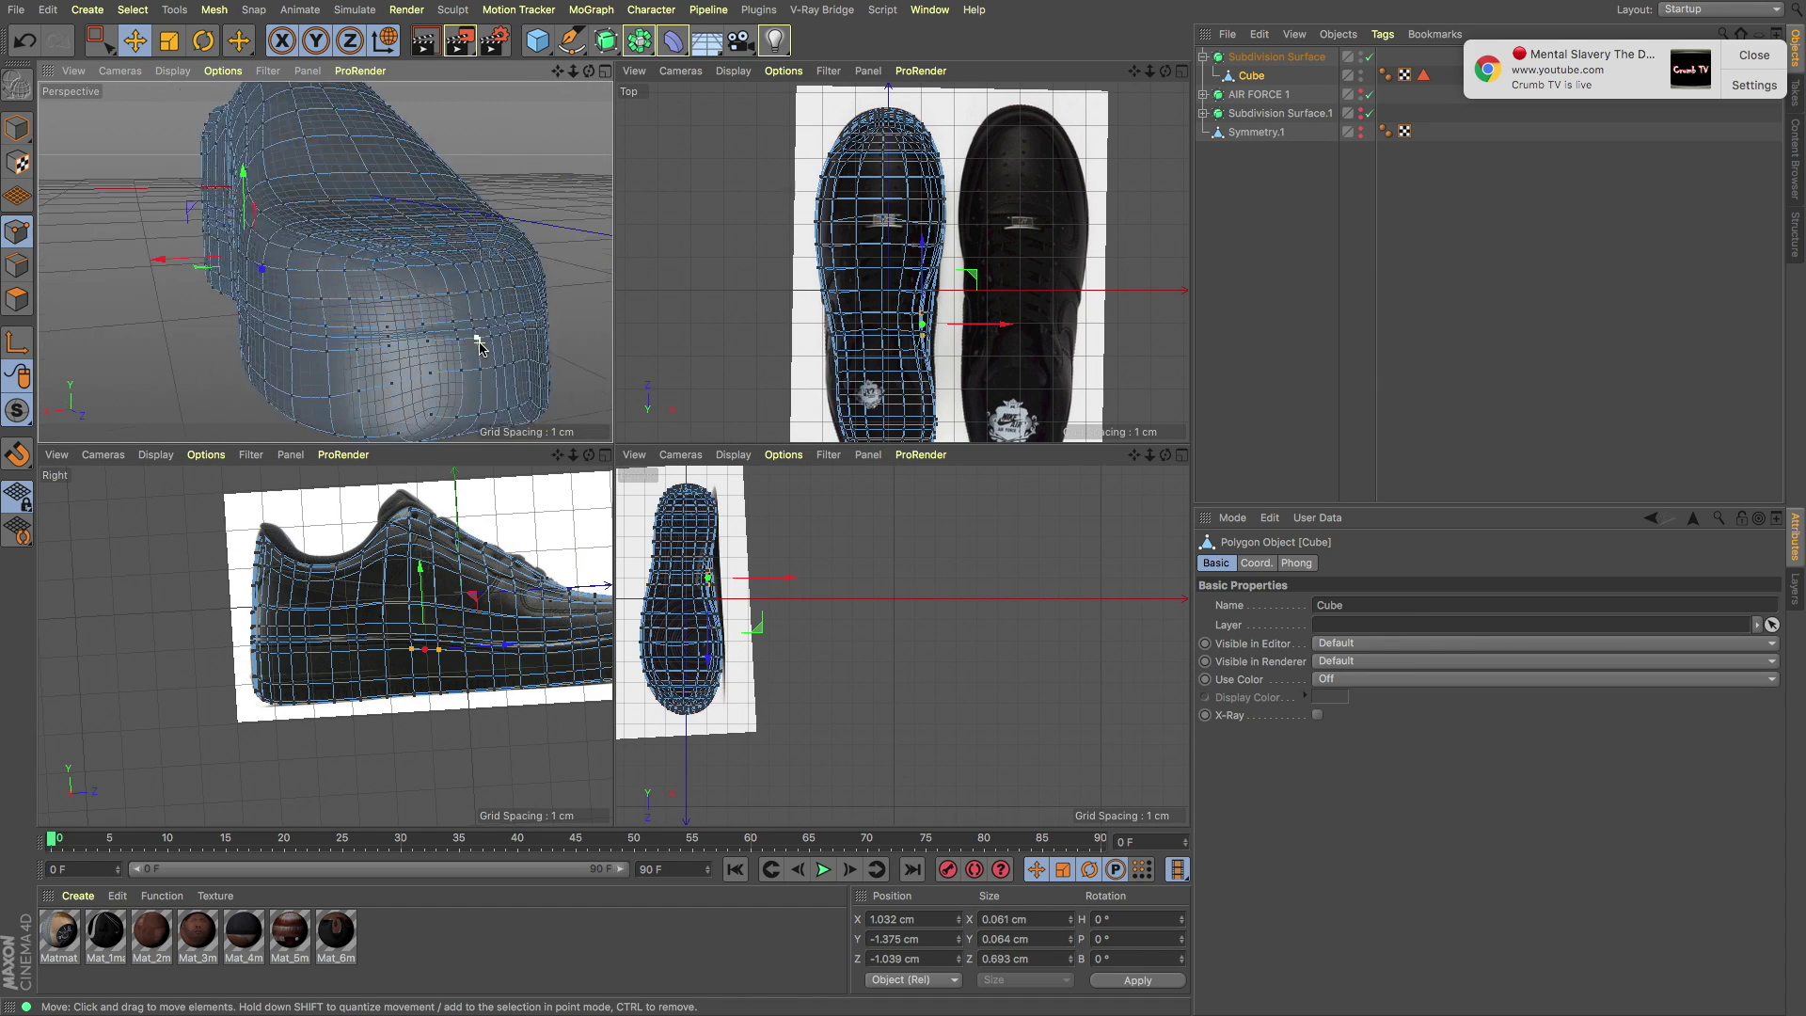
Step: Frame the shoe and rename the Subdivision Surface to AIRFORCE NEW
scroll(166, 363, up, 3)
scroll(546, 336, up, 3)
key(h)
click(1276, 57)
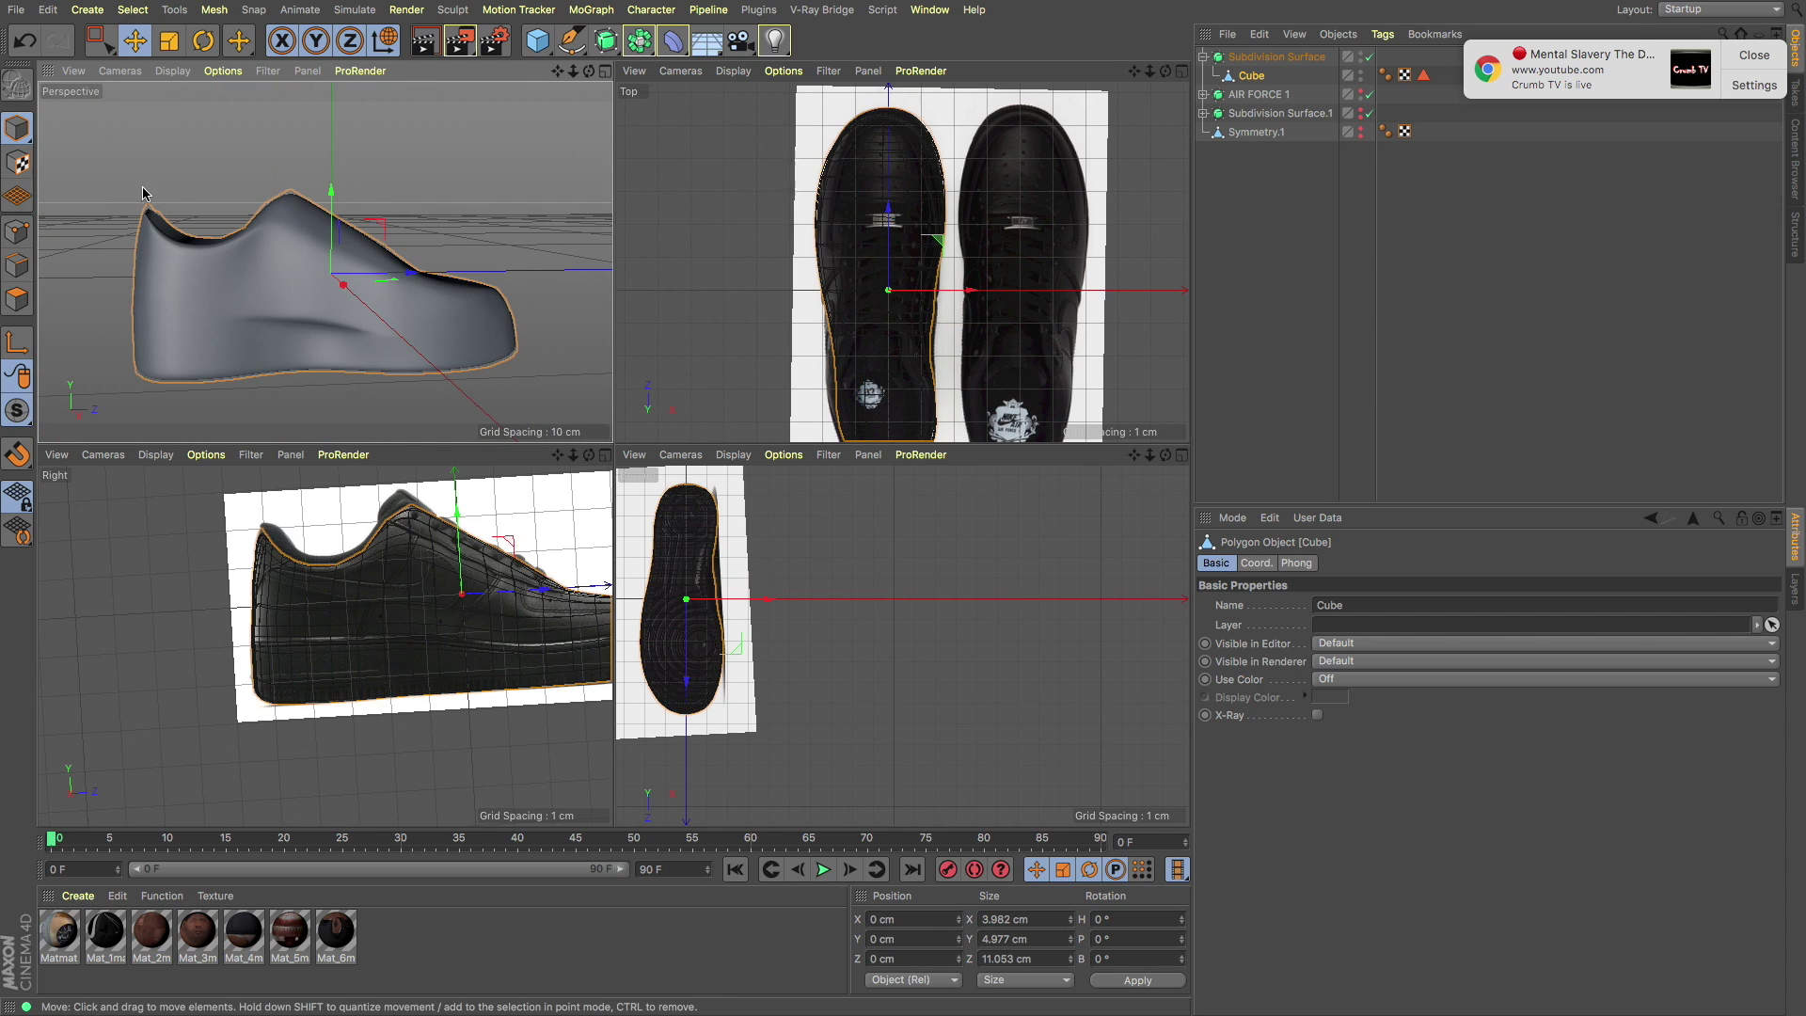
double_click(1238, 57)
text(NEW)
key(Return)
Step: Add a Symmetry object named AIRFORCE and check both mirrored shoe halves
click(639, 40)
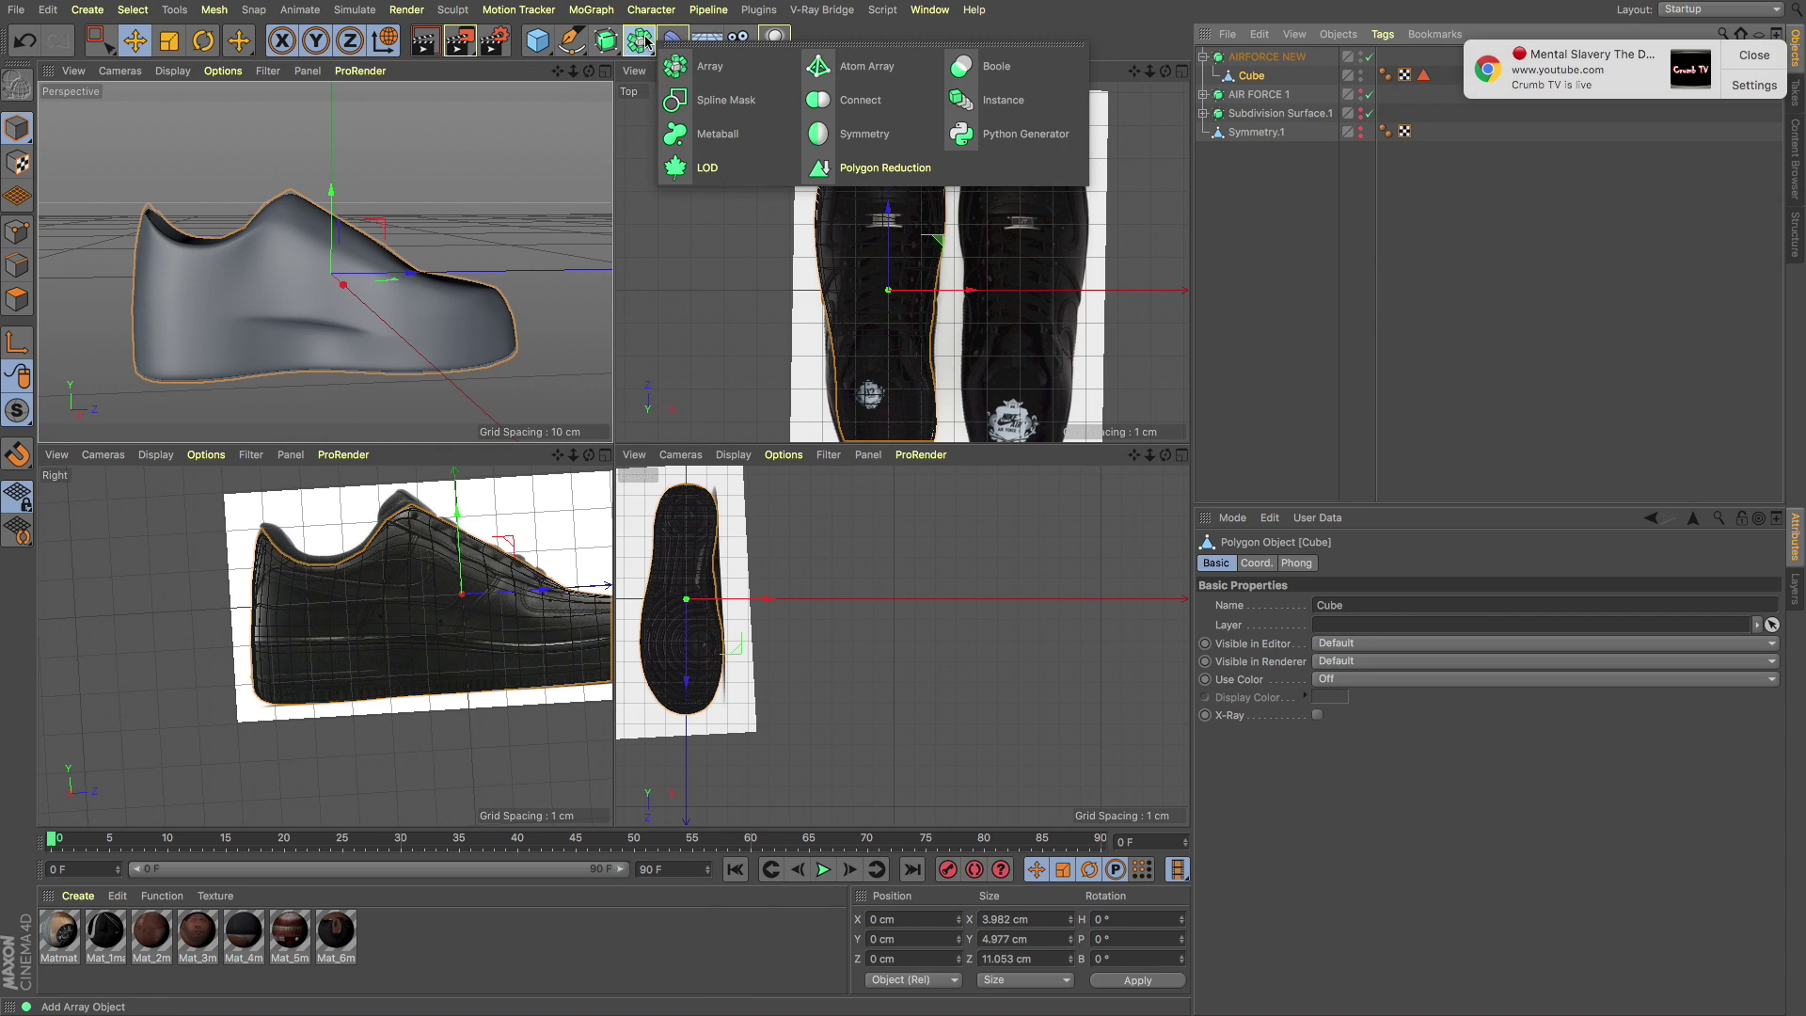
alt+click(903, 132)
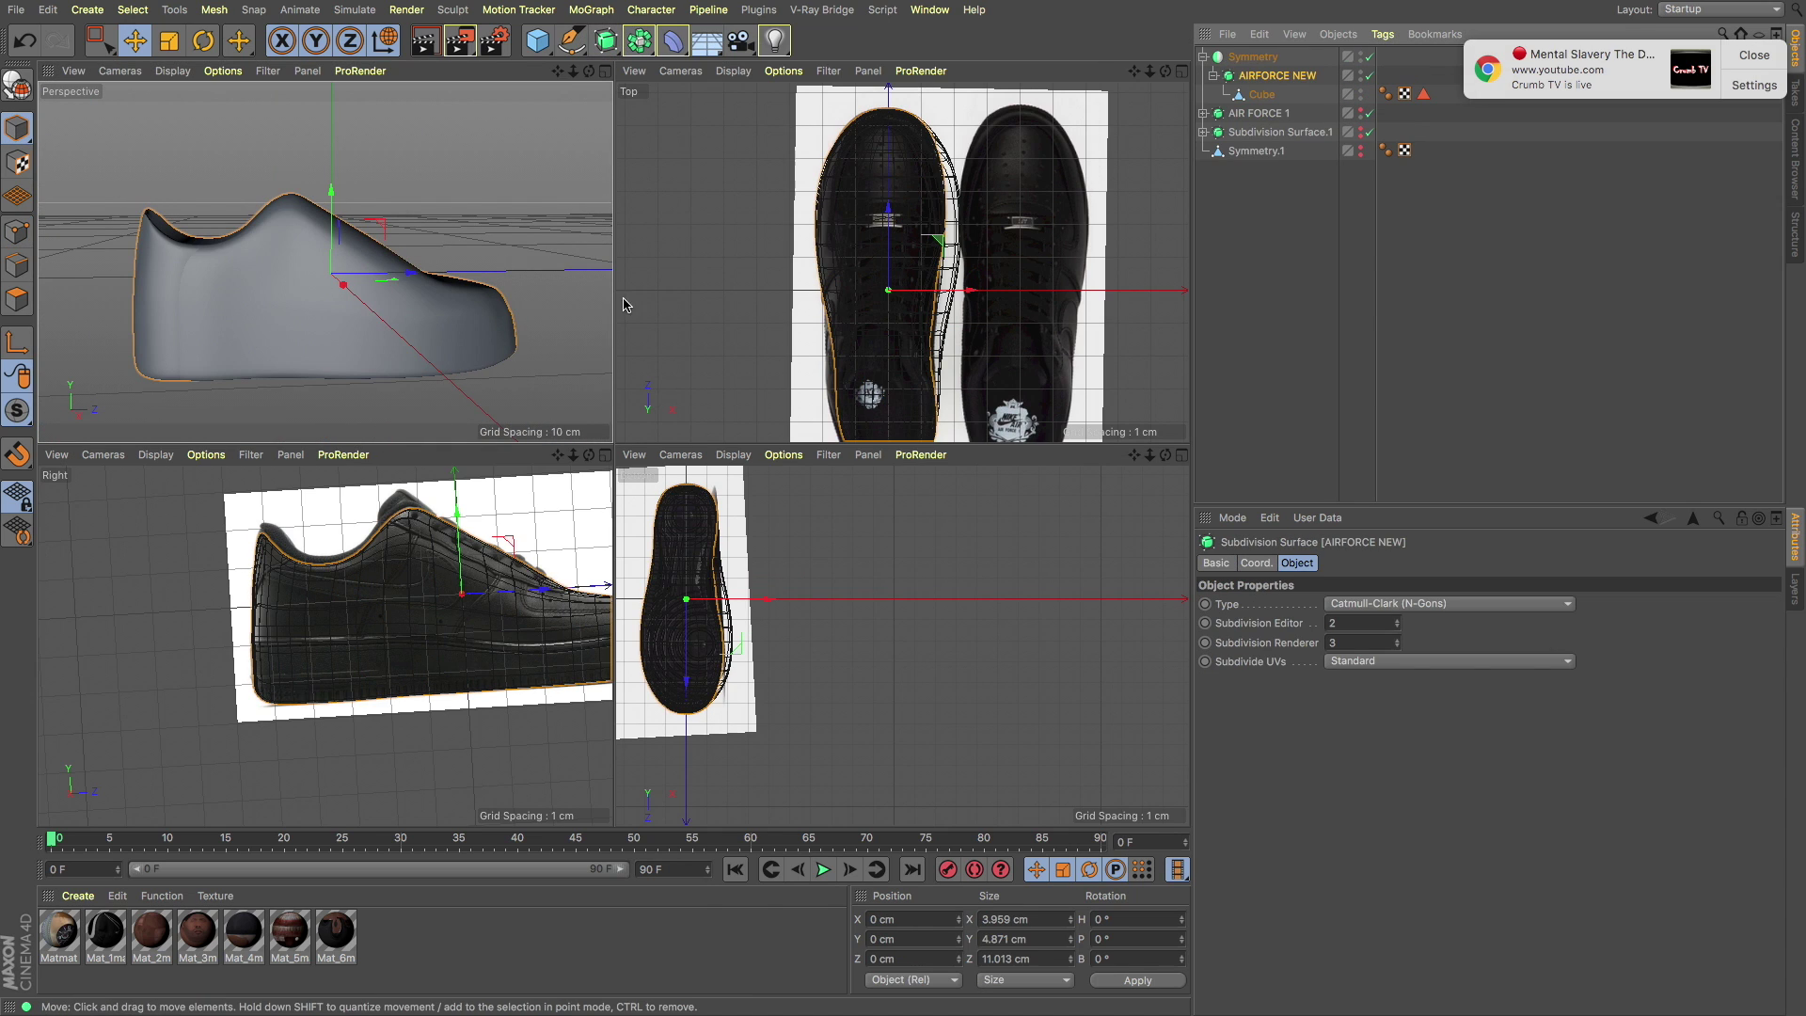
click(1293, 97)
alt+drag(329, 282, 411, 360)
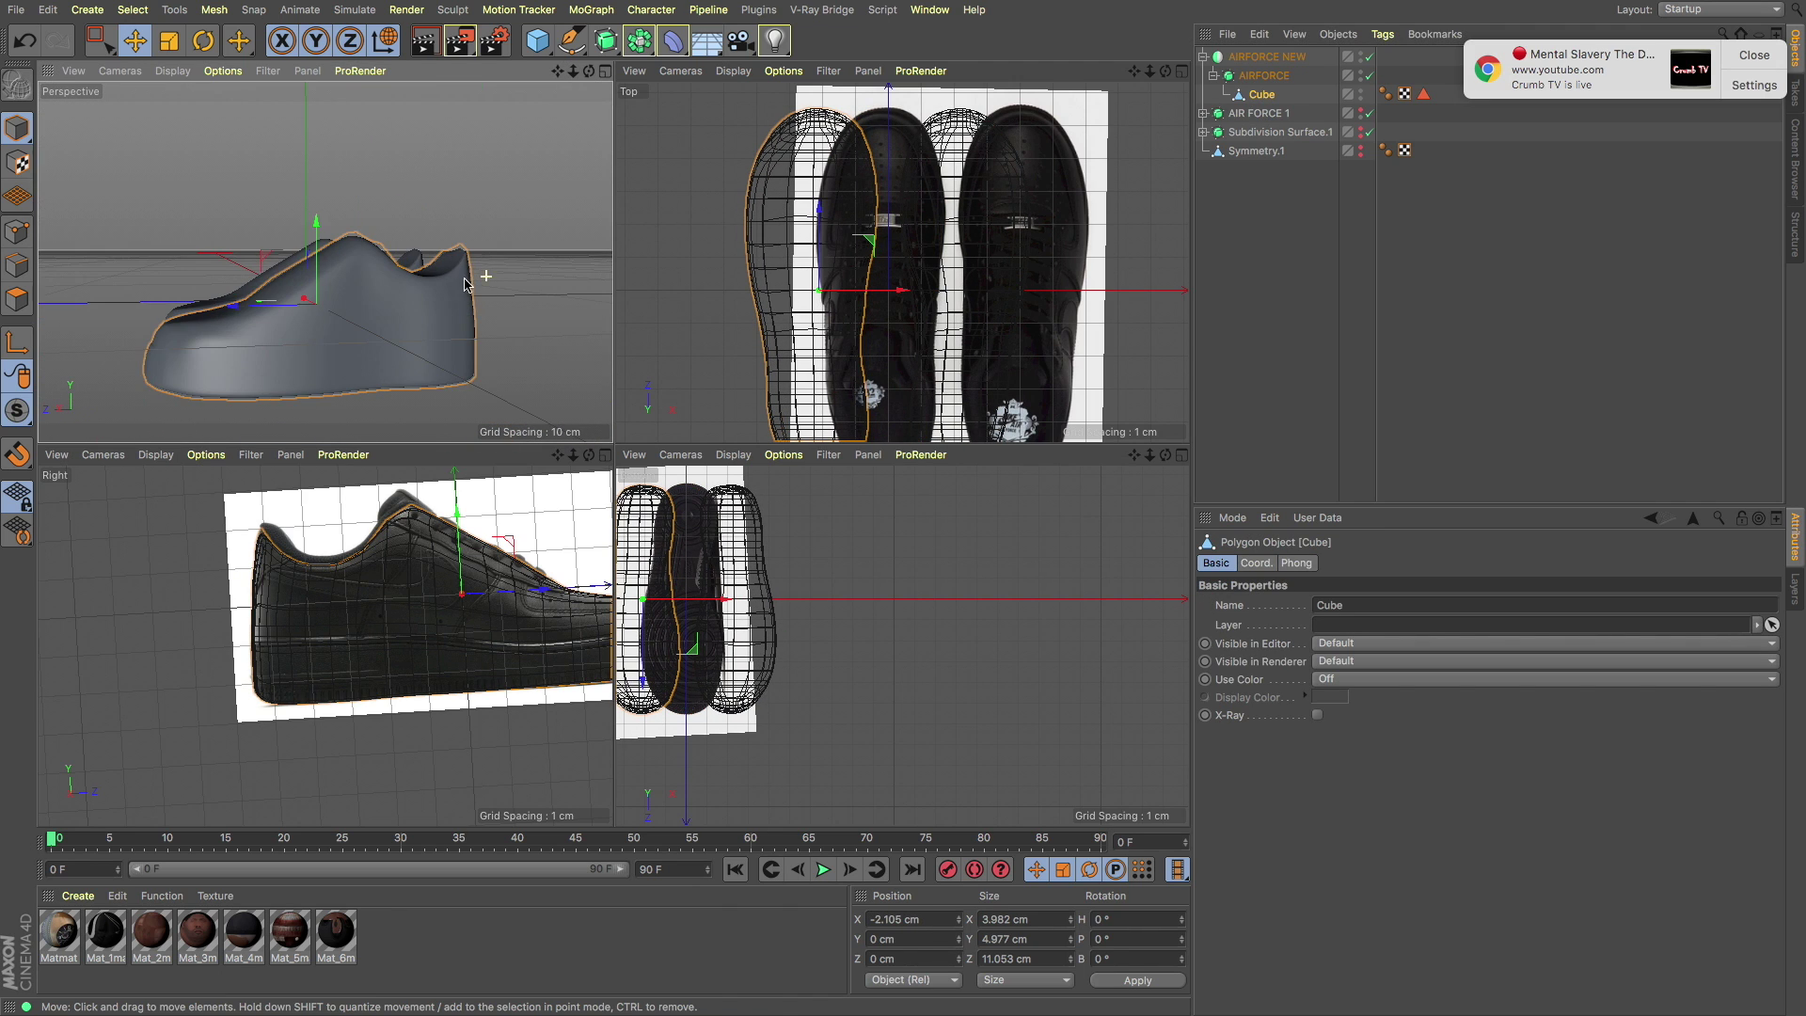
Step: Select AIRFORCE NEW with the Cube and apply Current State to Object
click(1267, 56)
shift+click(1254, 95)
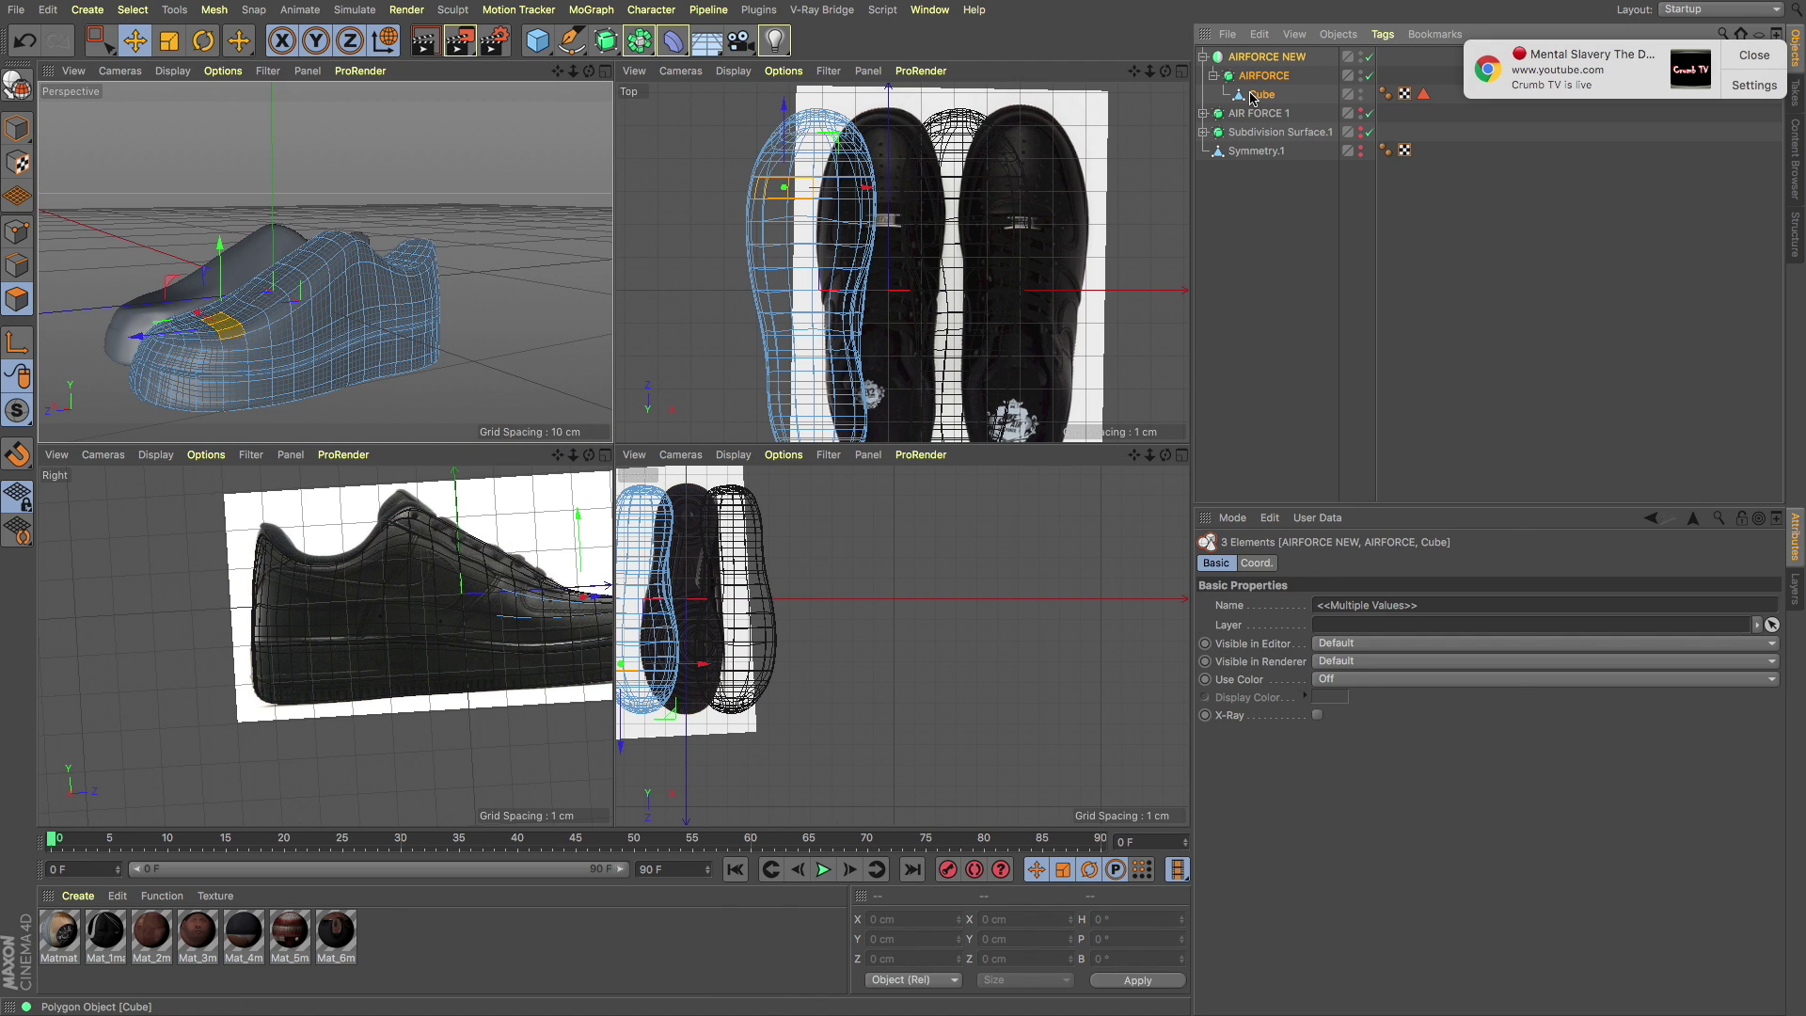
right_click(1254, 96)
click(1249, 74)
right_click(1250, 57)
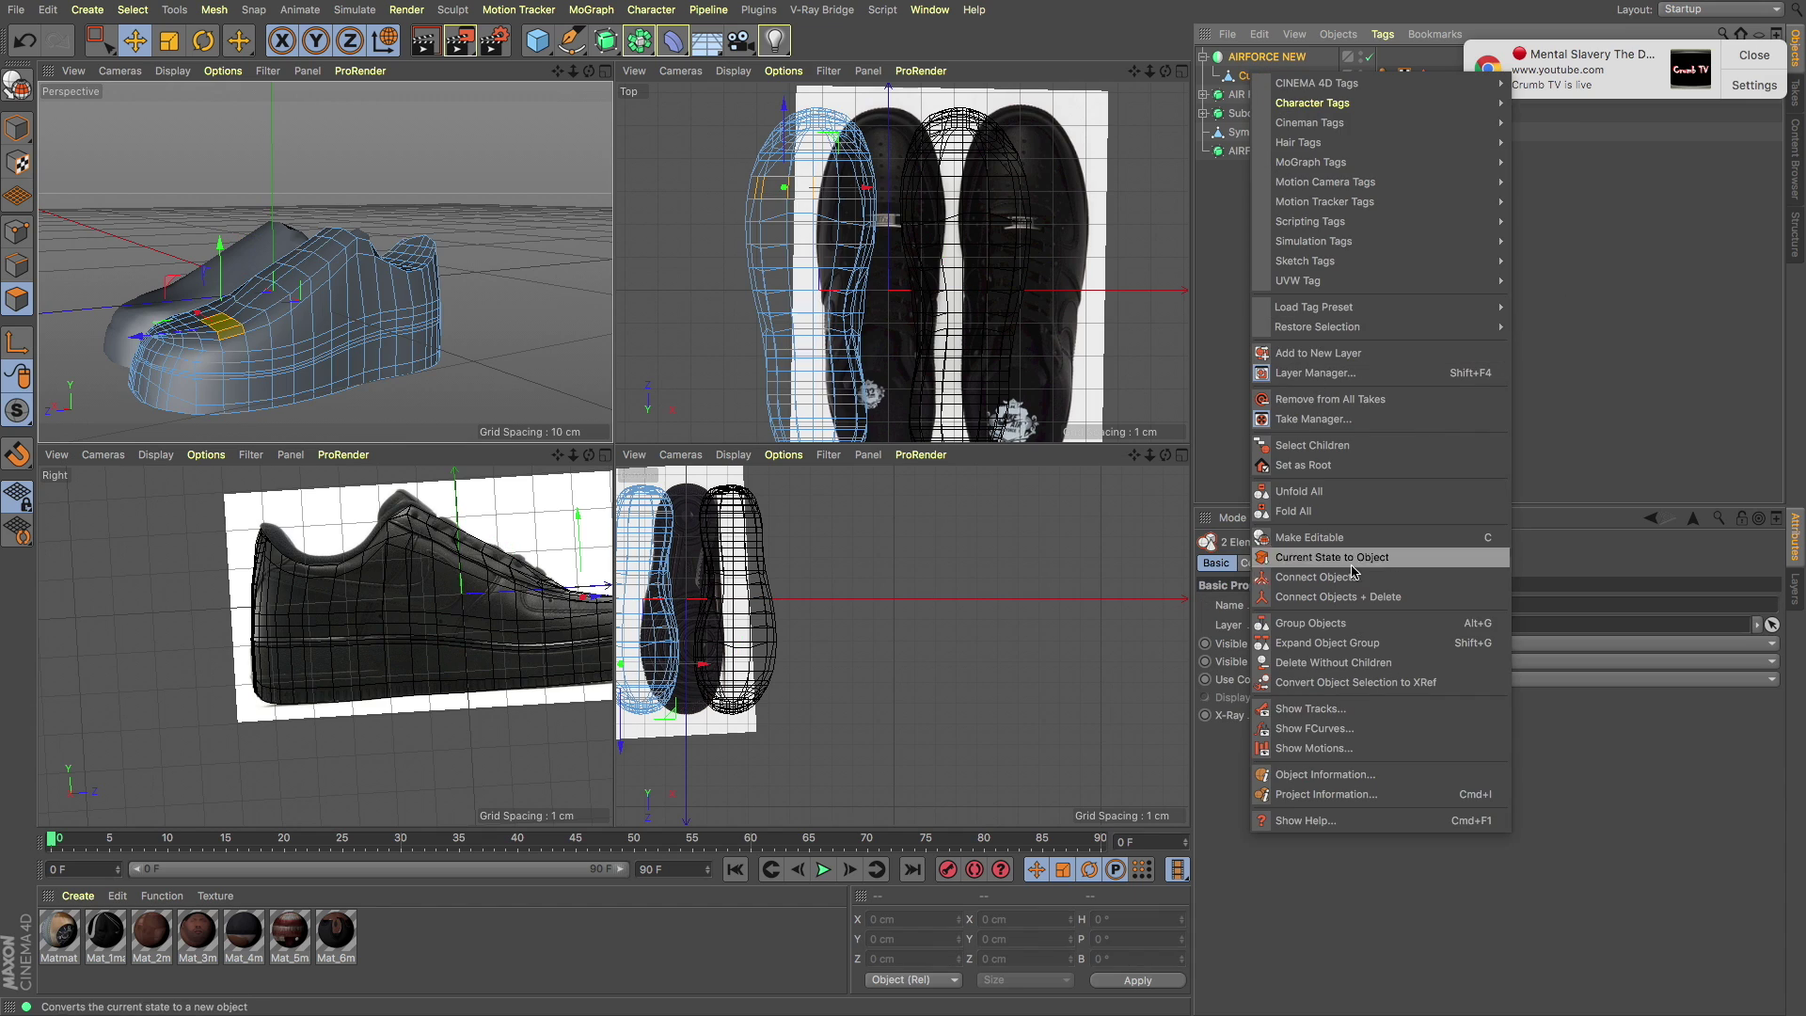
key(Escape)
shift+click(1251, 75)
right_click(1251, 75)
click(1337, 562)
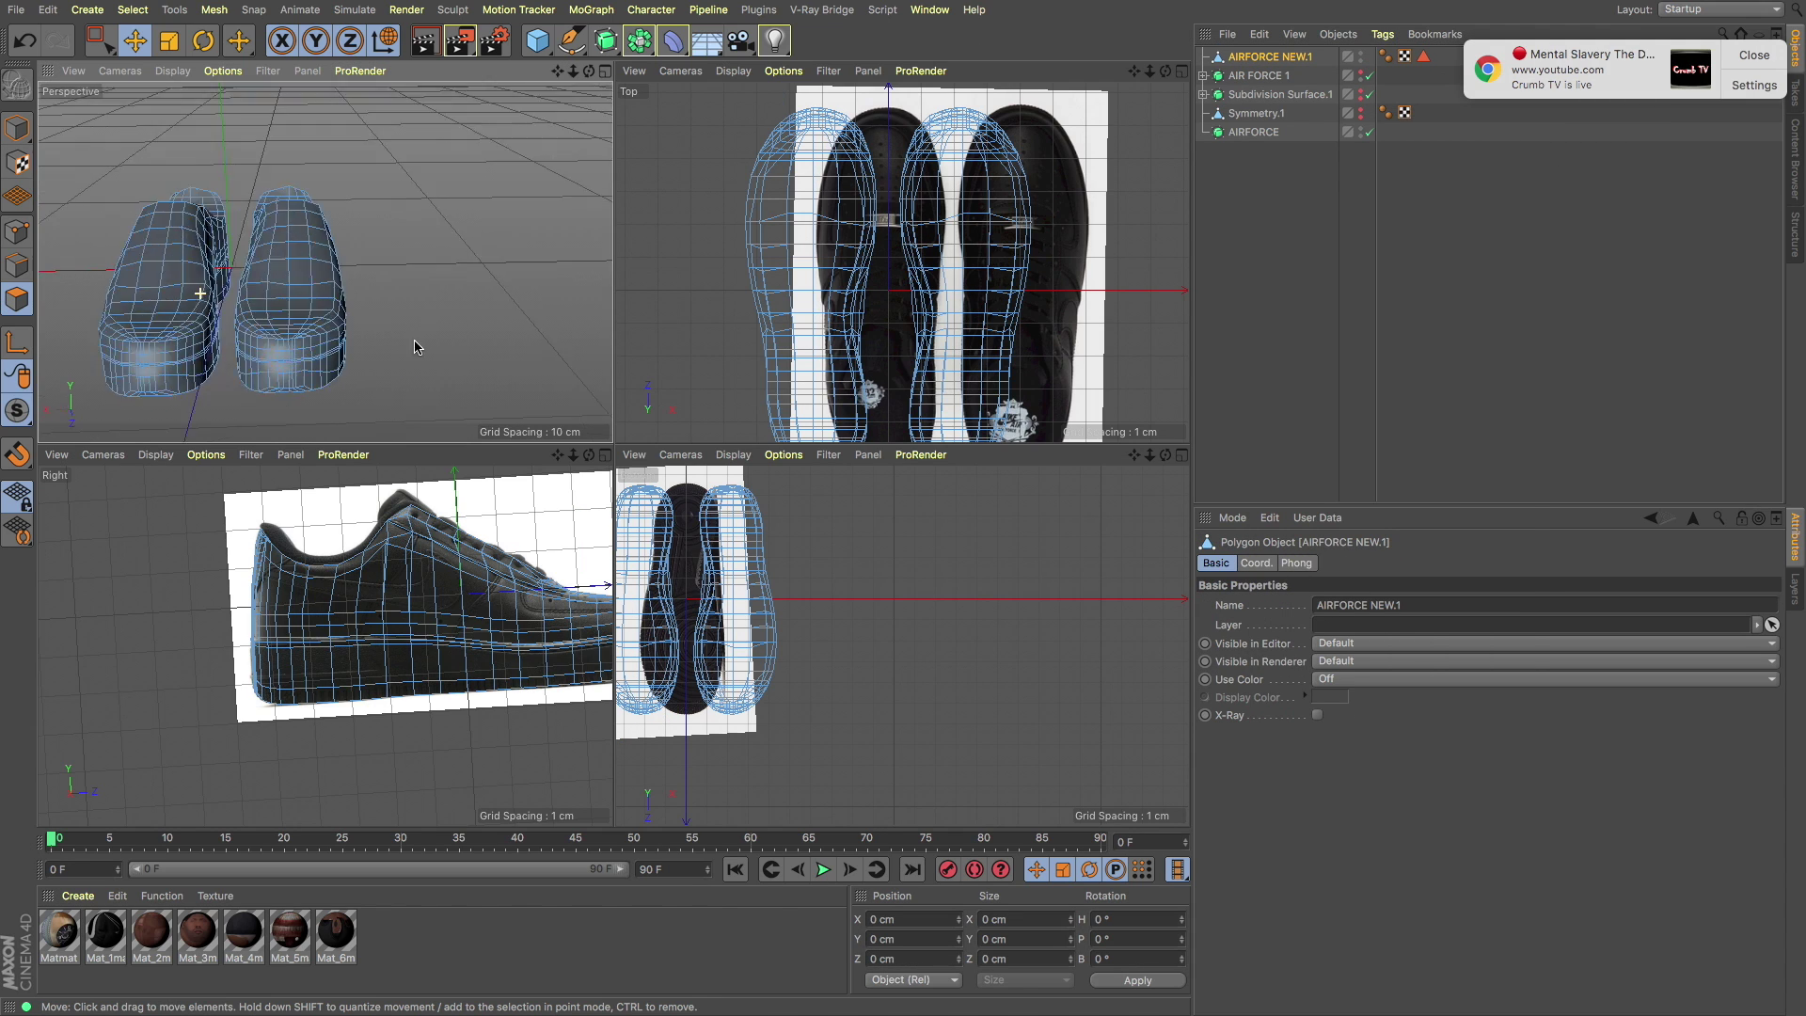